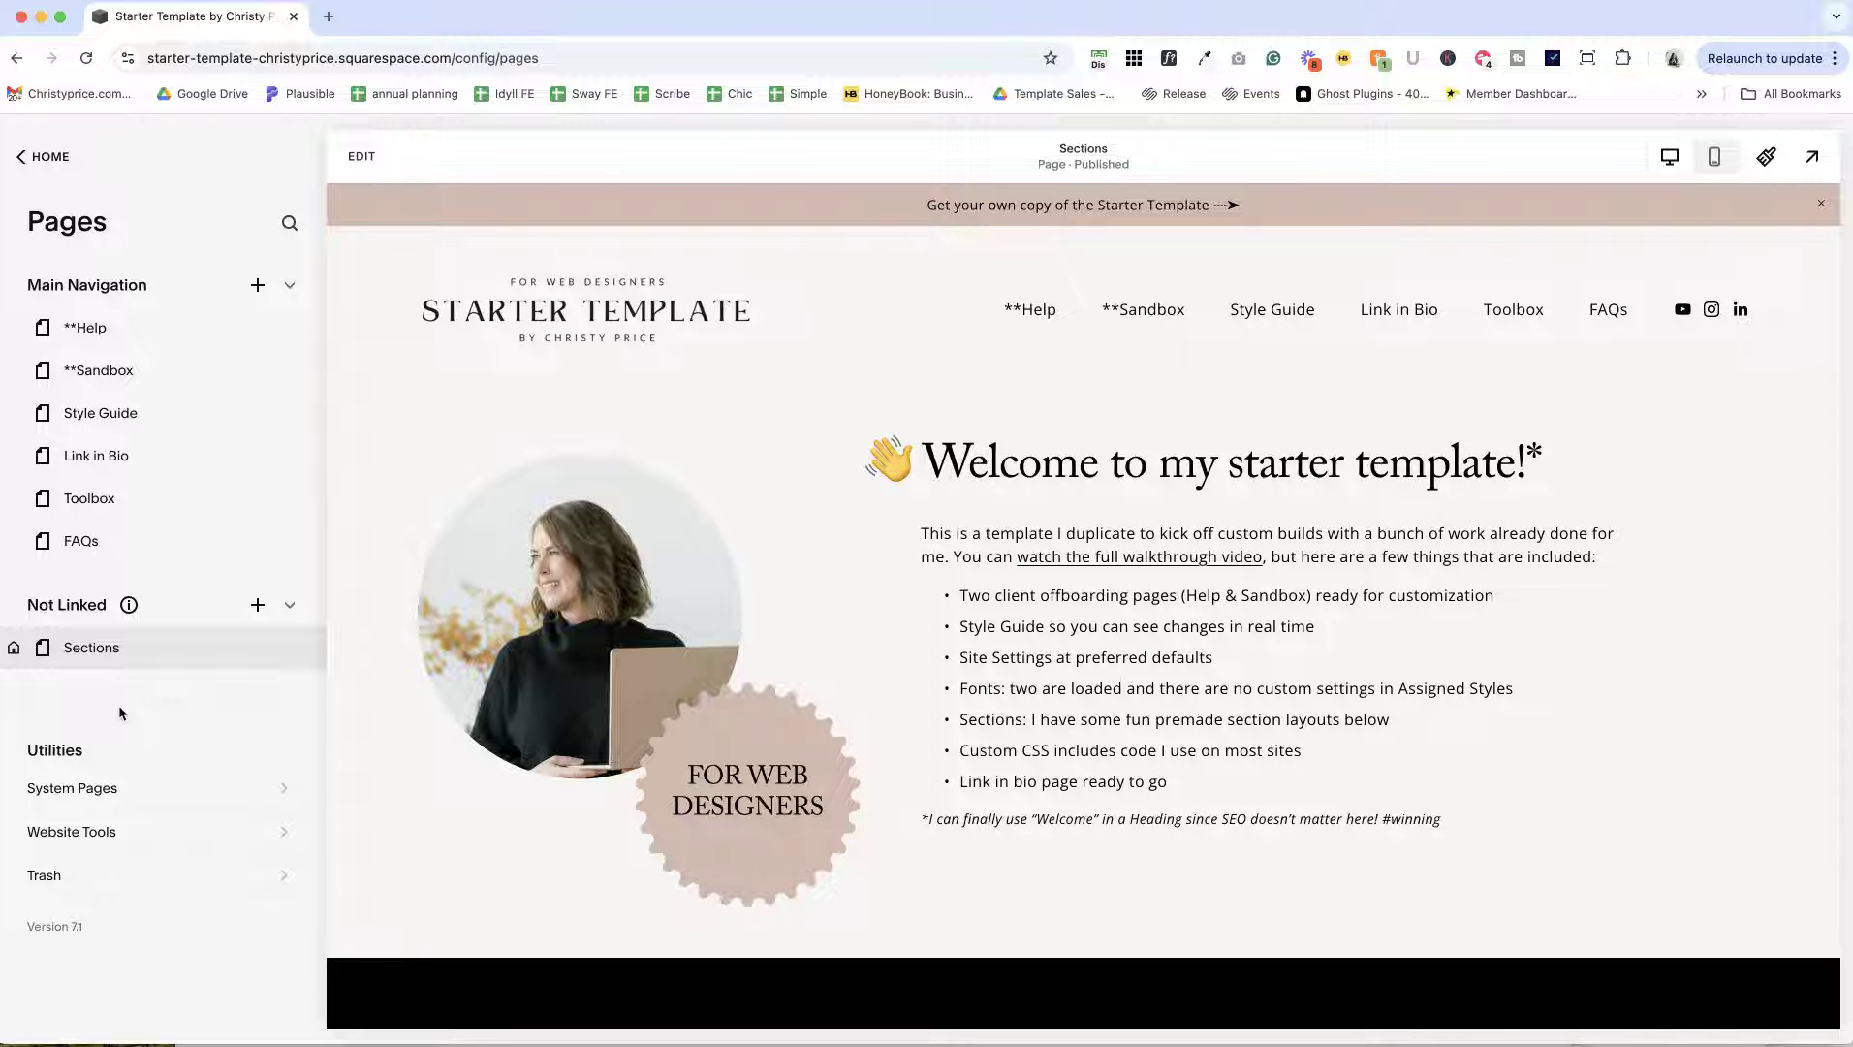
Step: Open the **Help page and scroll through its notes, fonts, colour palette and custom code backup
click(83, 346)
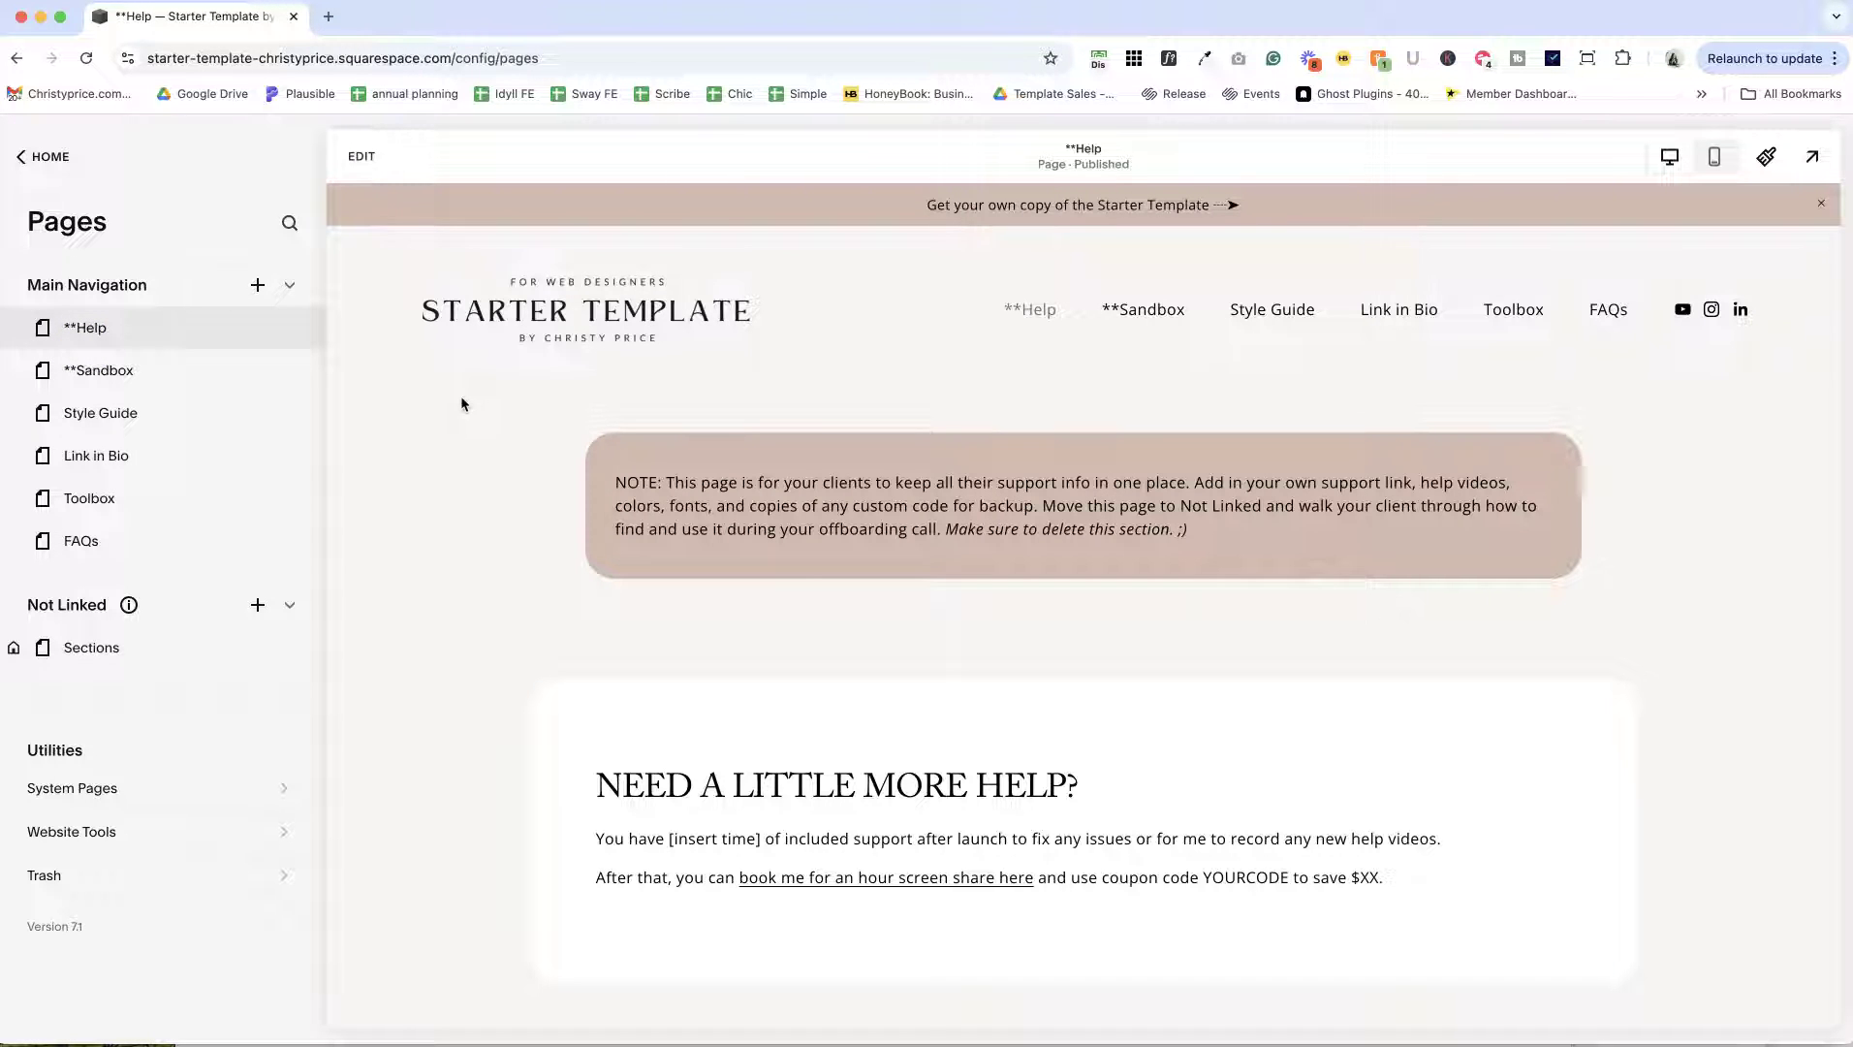
scroll(543, 383, down, 2)
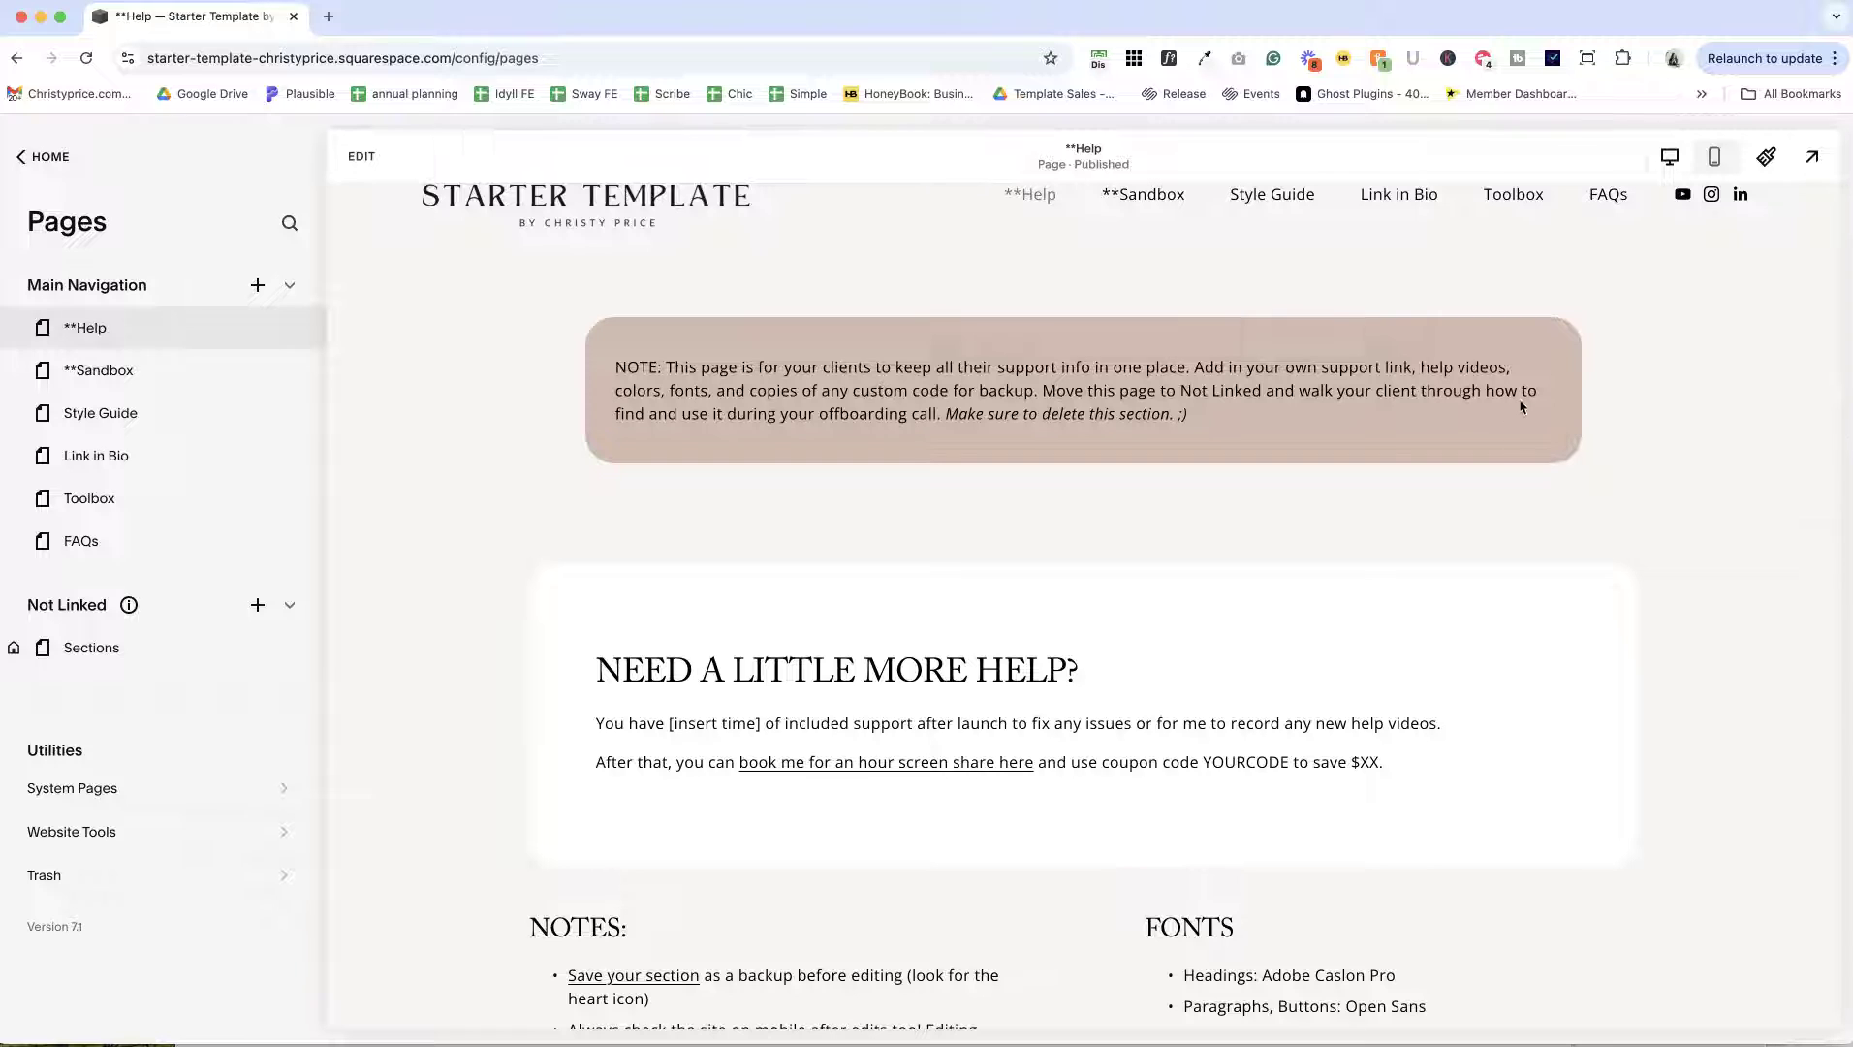
scroll(1528, 423, down, 5)
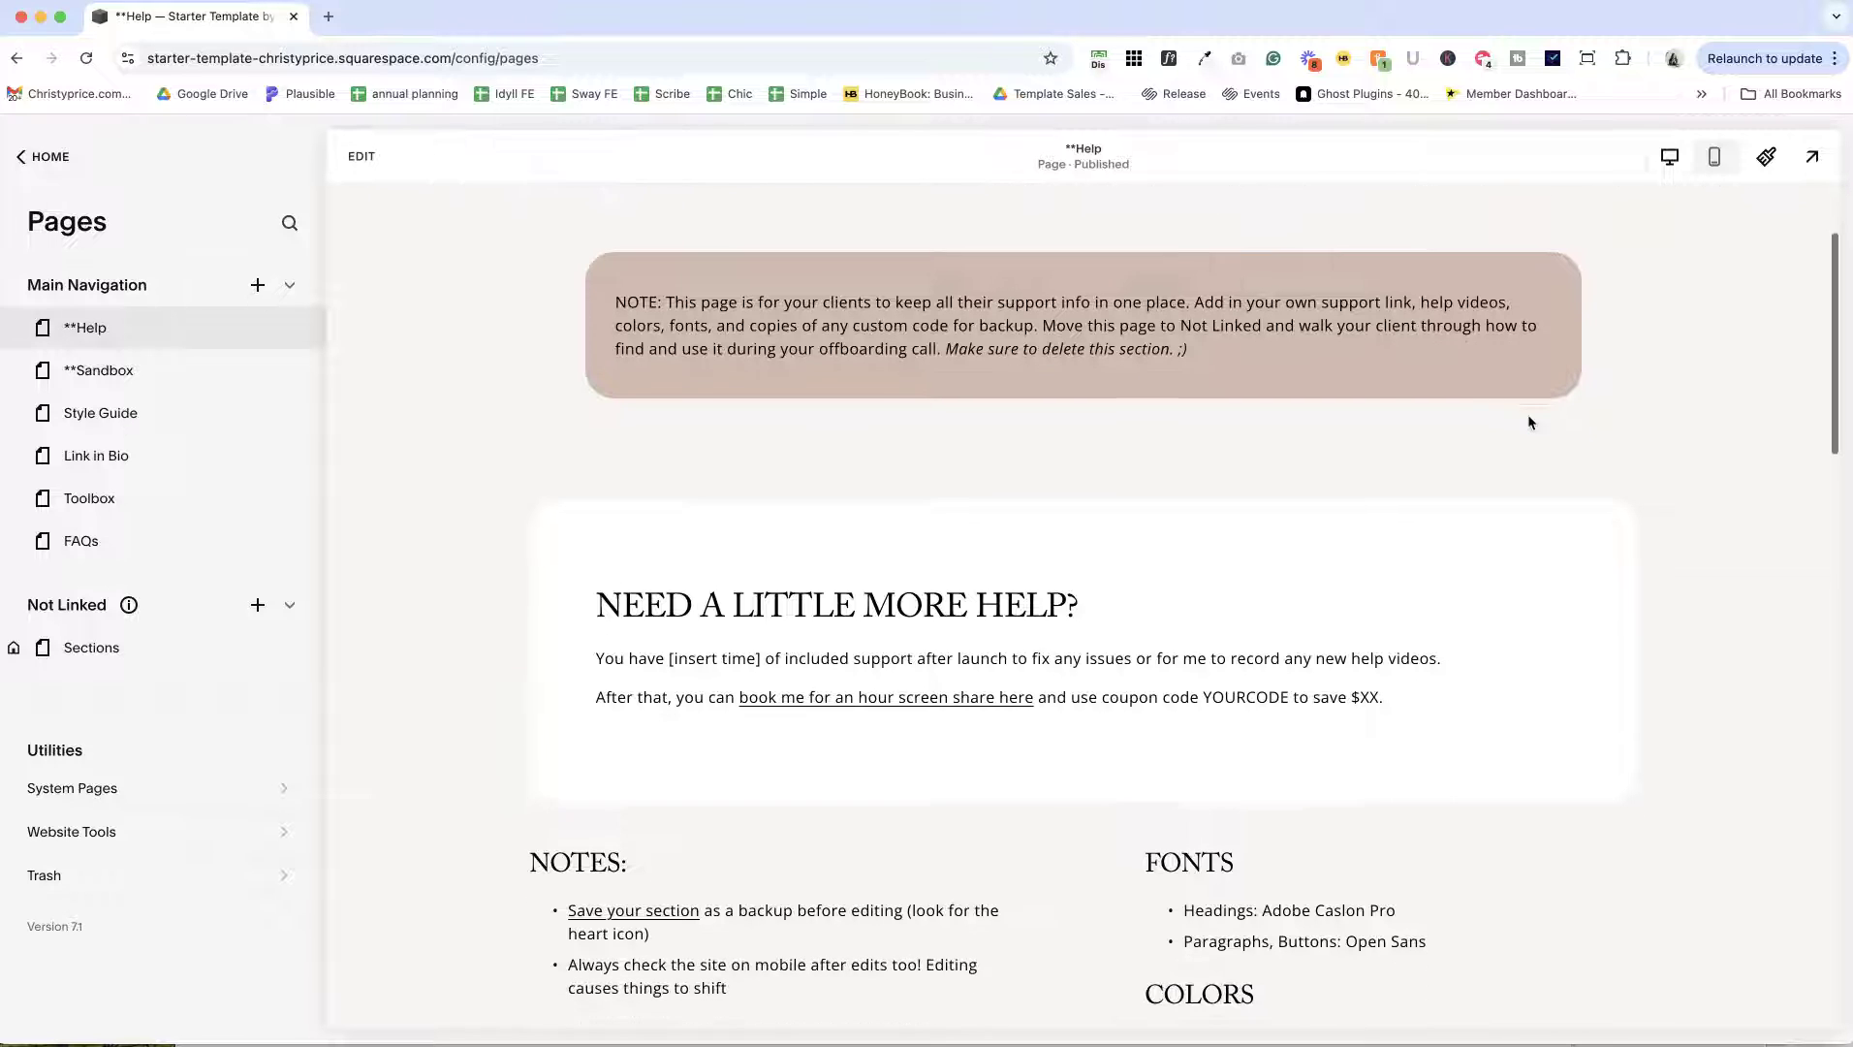
scroll(1037, 632, down, 2)
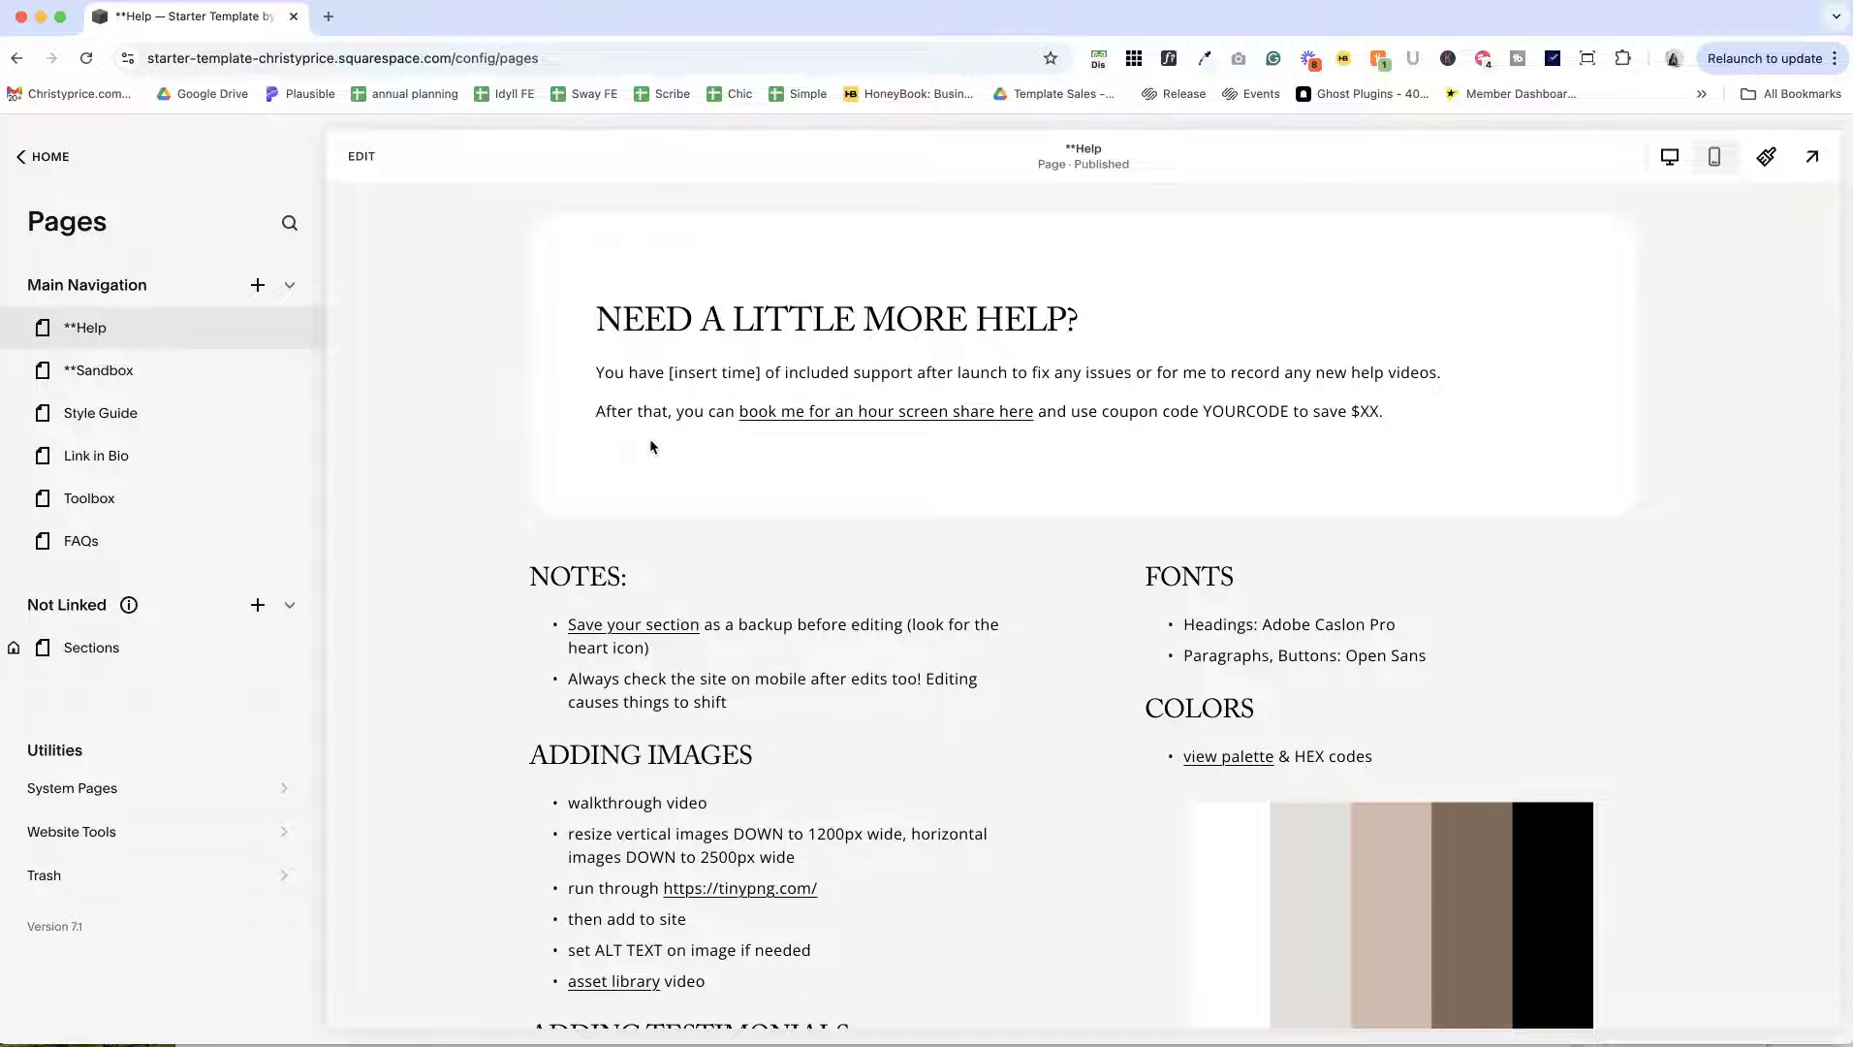
scroll(651, 446, down, 3)
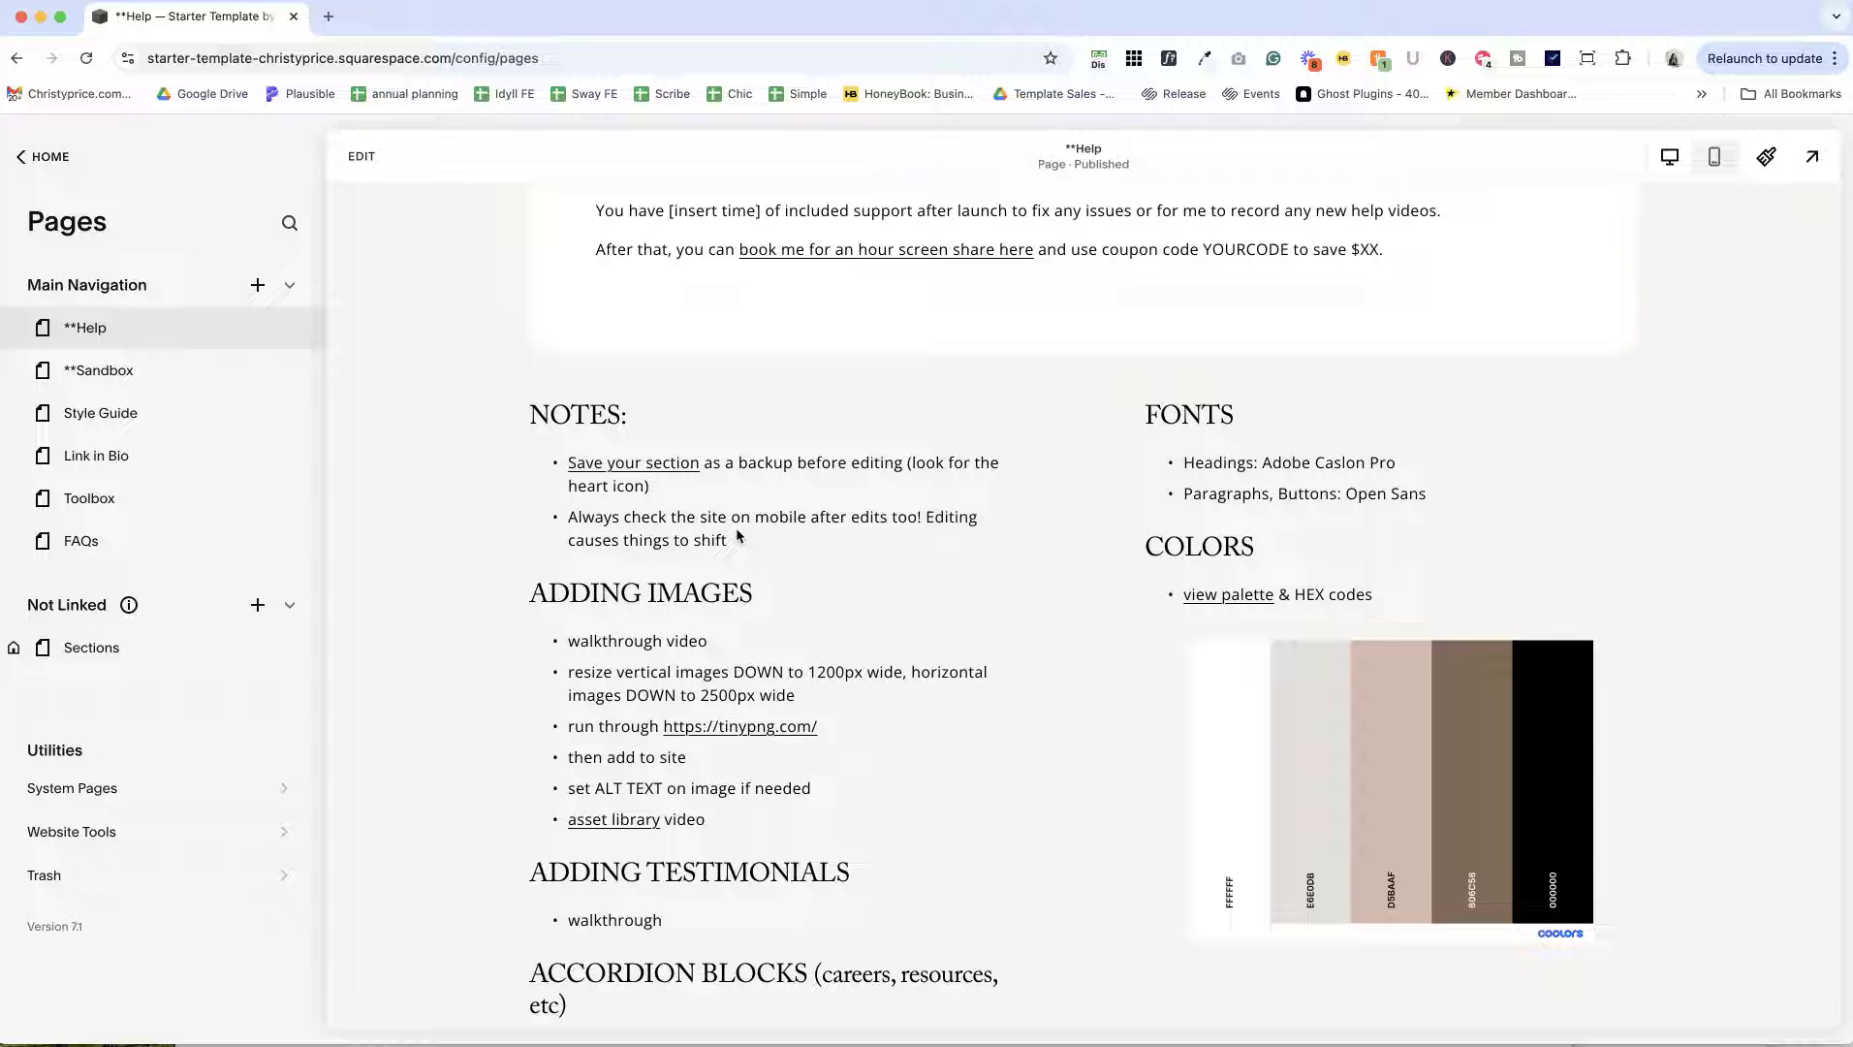
scroll(737, 536, down, 5)
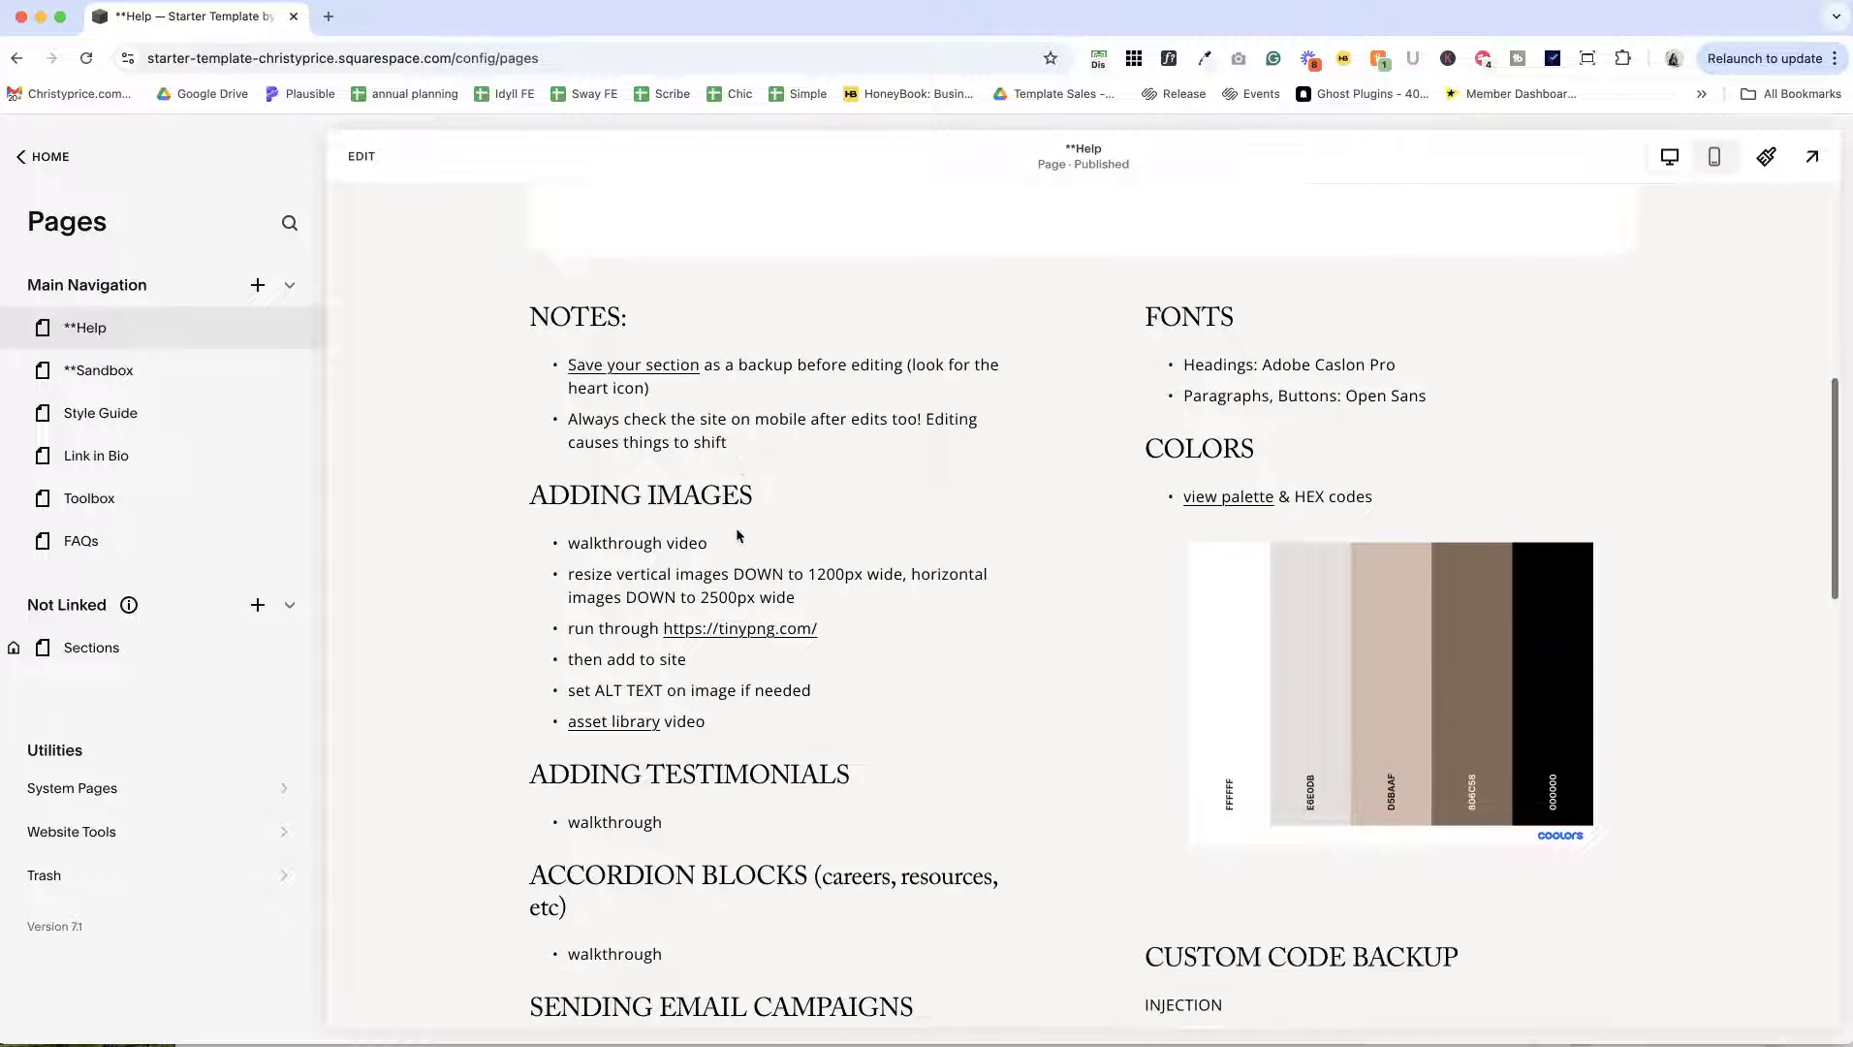
scroll(732, 529, down, 8)
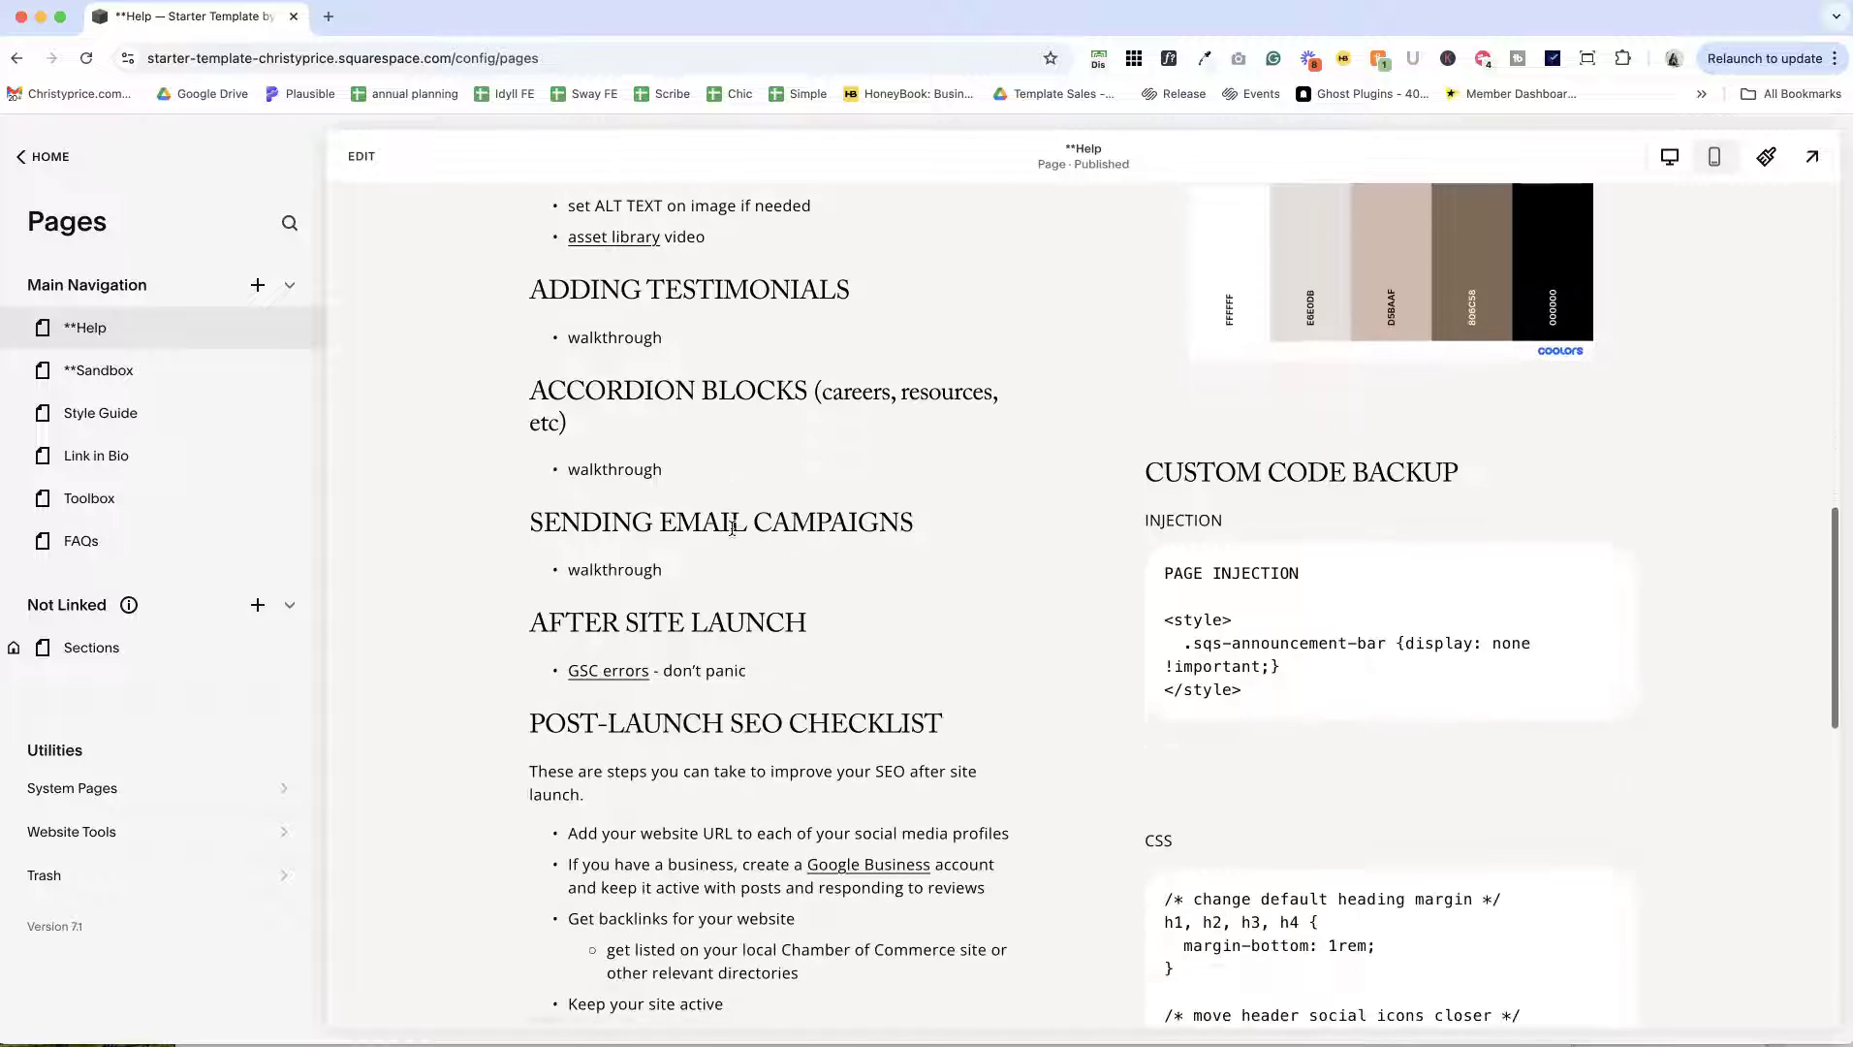
scroll(731, 529, up, 12)
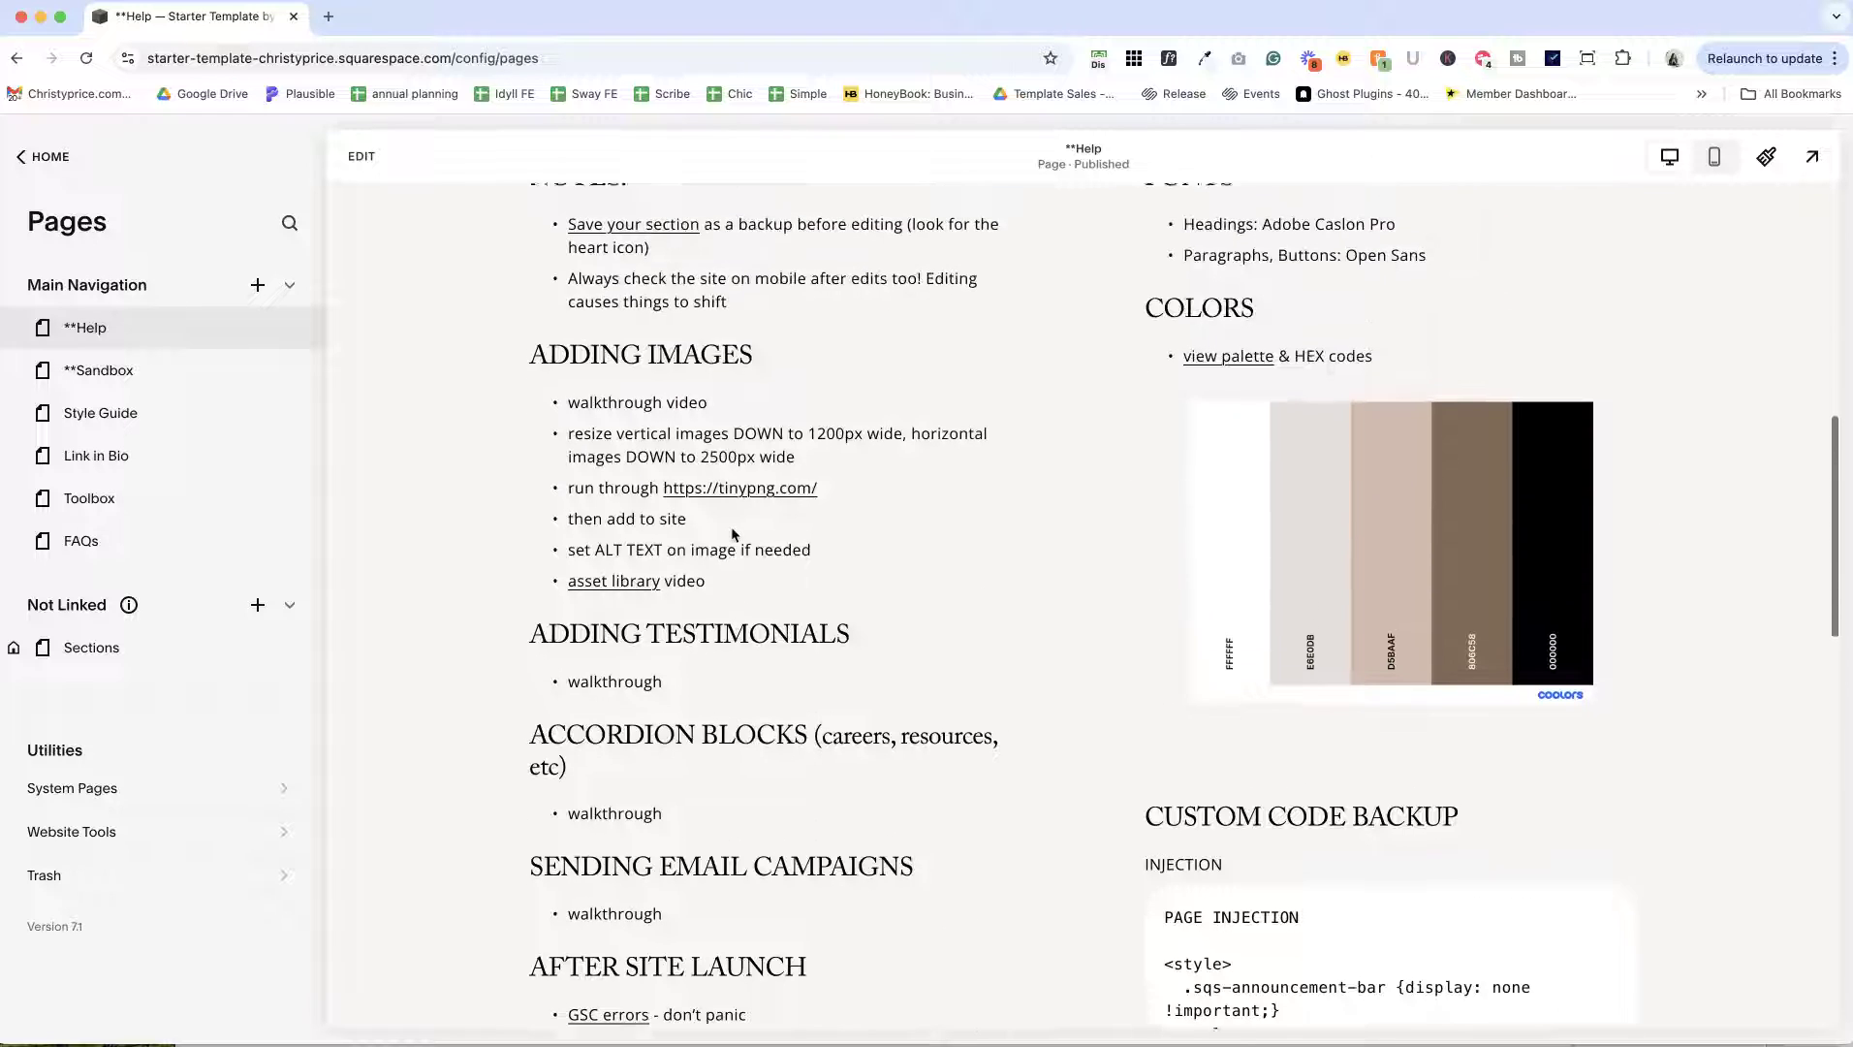
scroll(639, 555, down, 1)
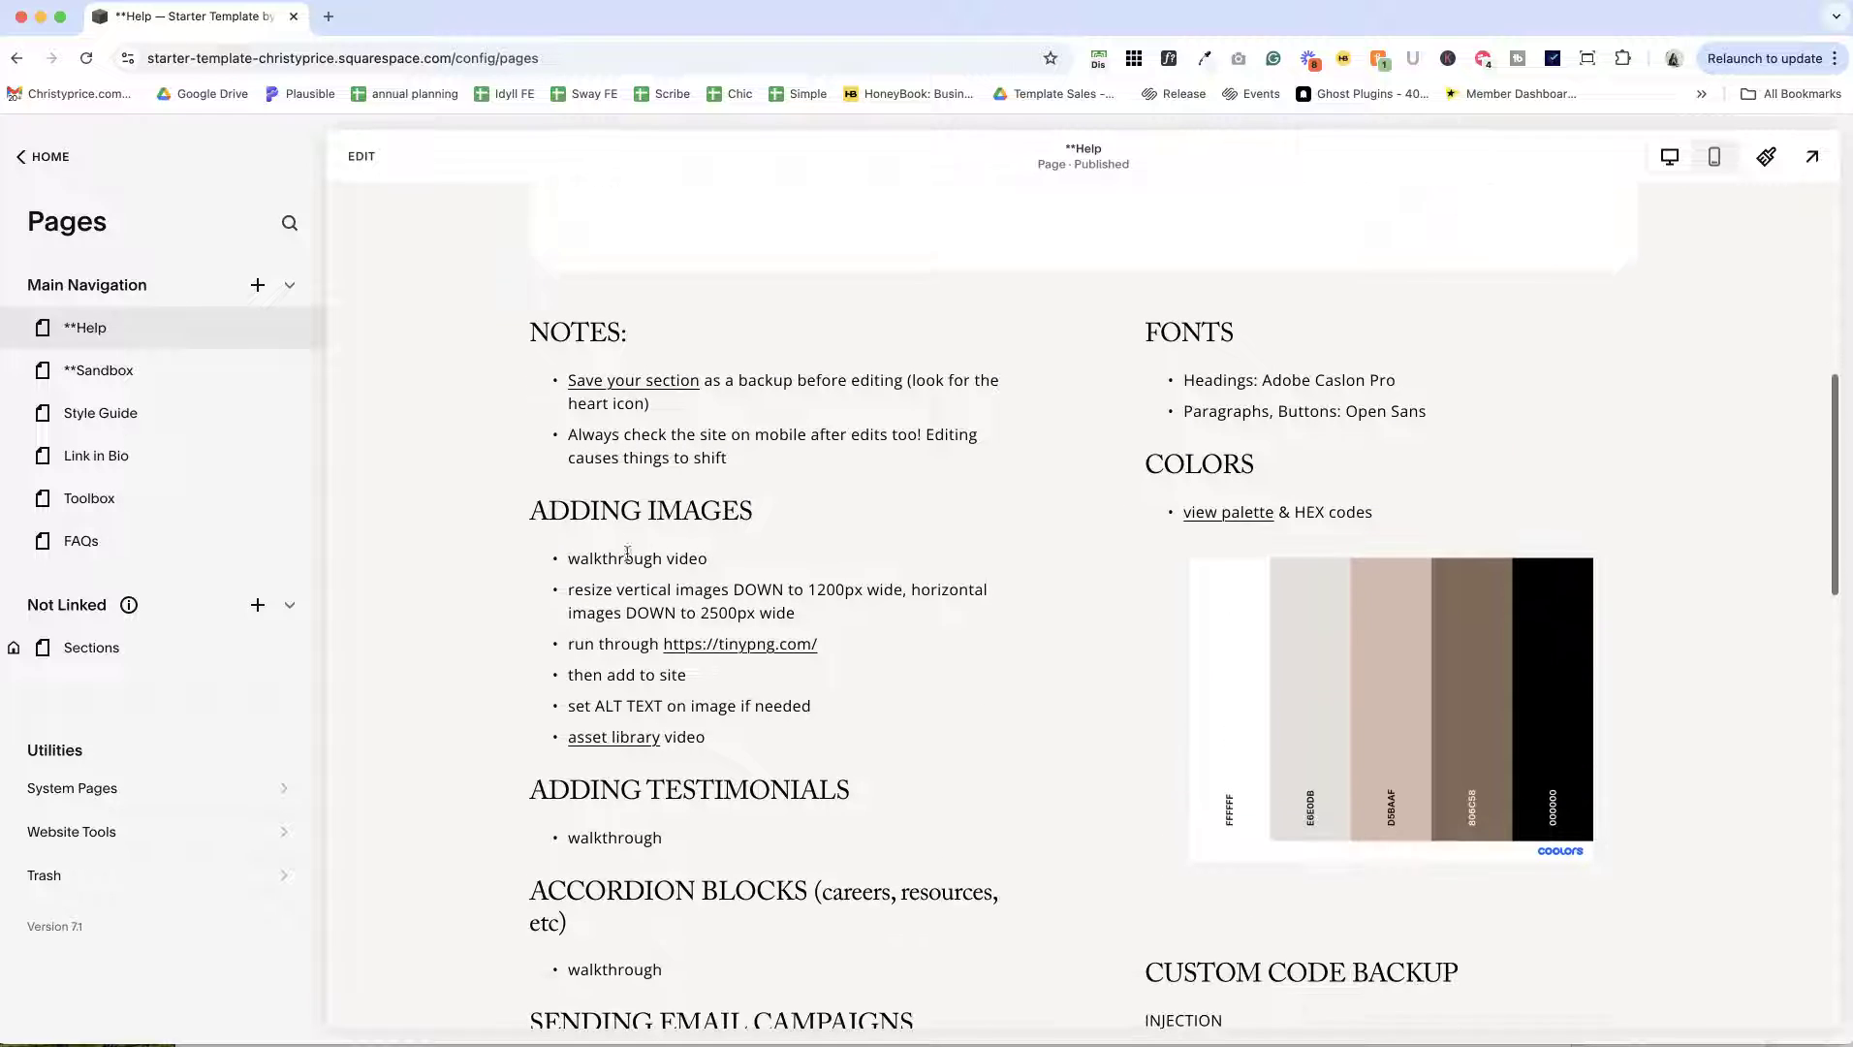
drag(569, 559, 778, 564)
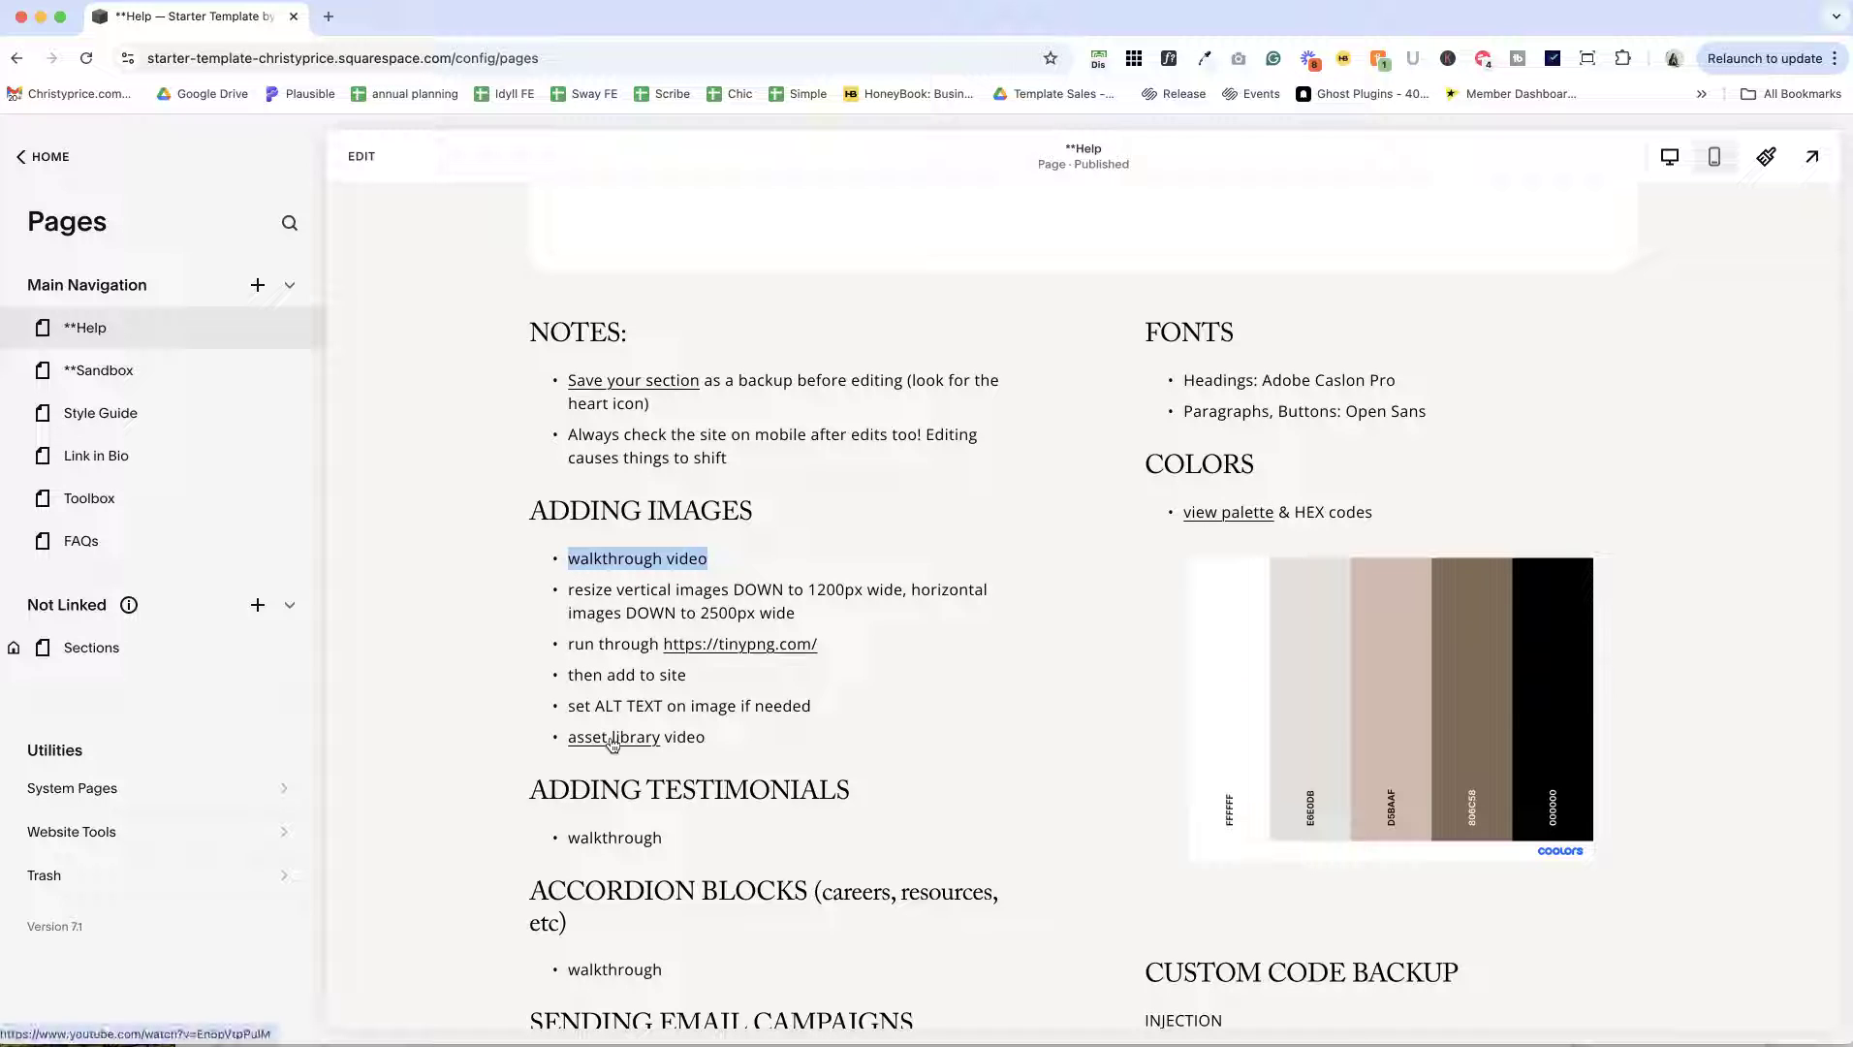
scroll(609, 746, down, 1)
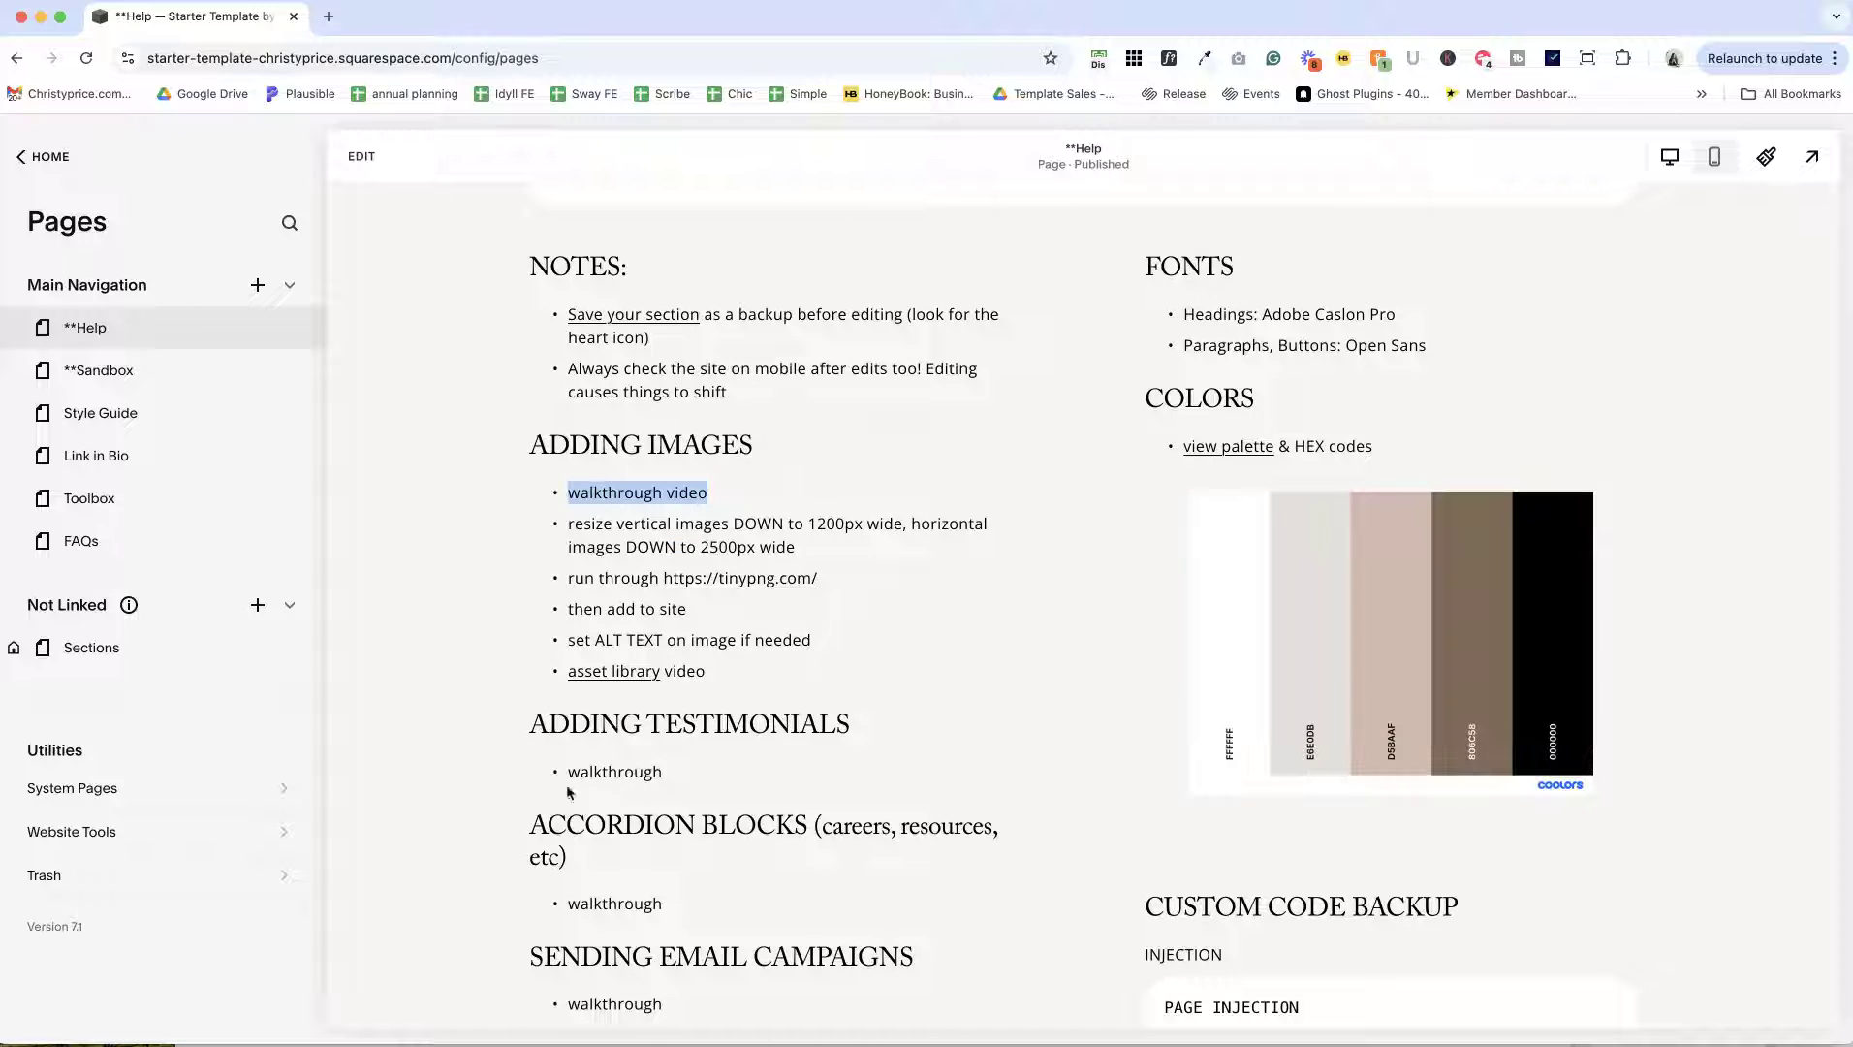
drag(567, 771, 689, 779)
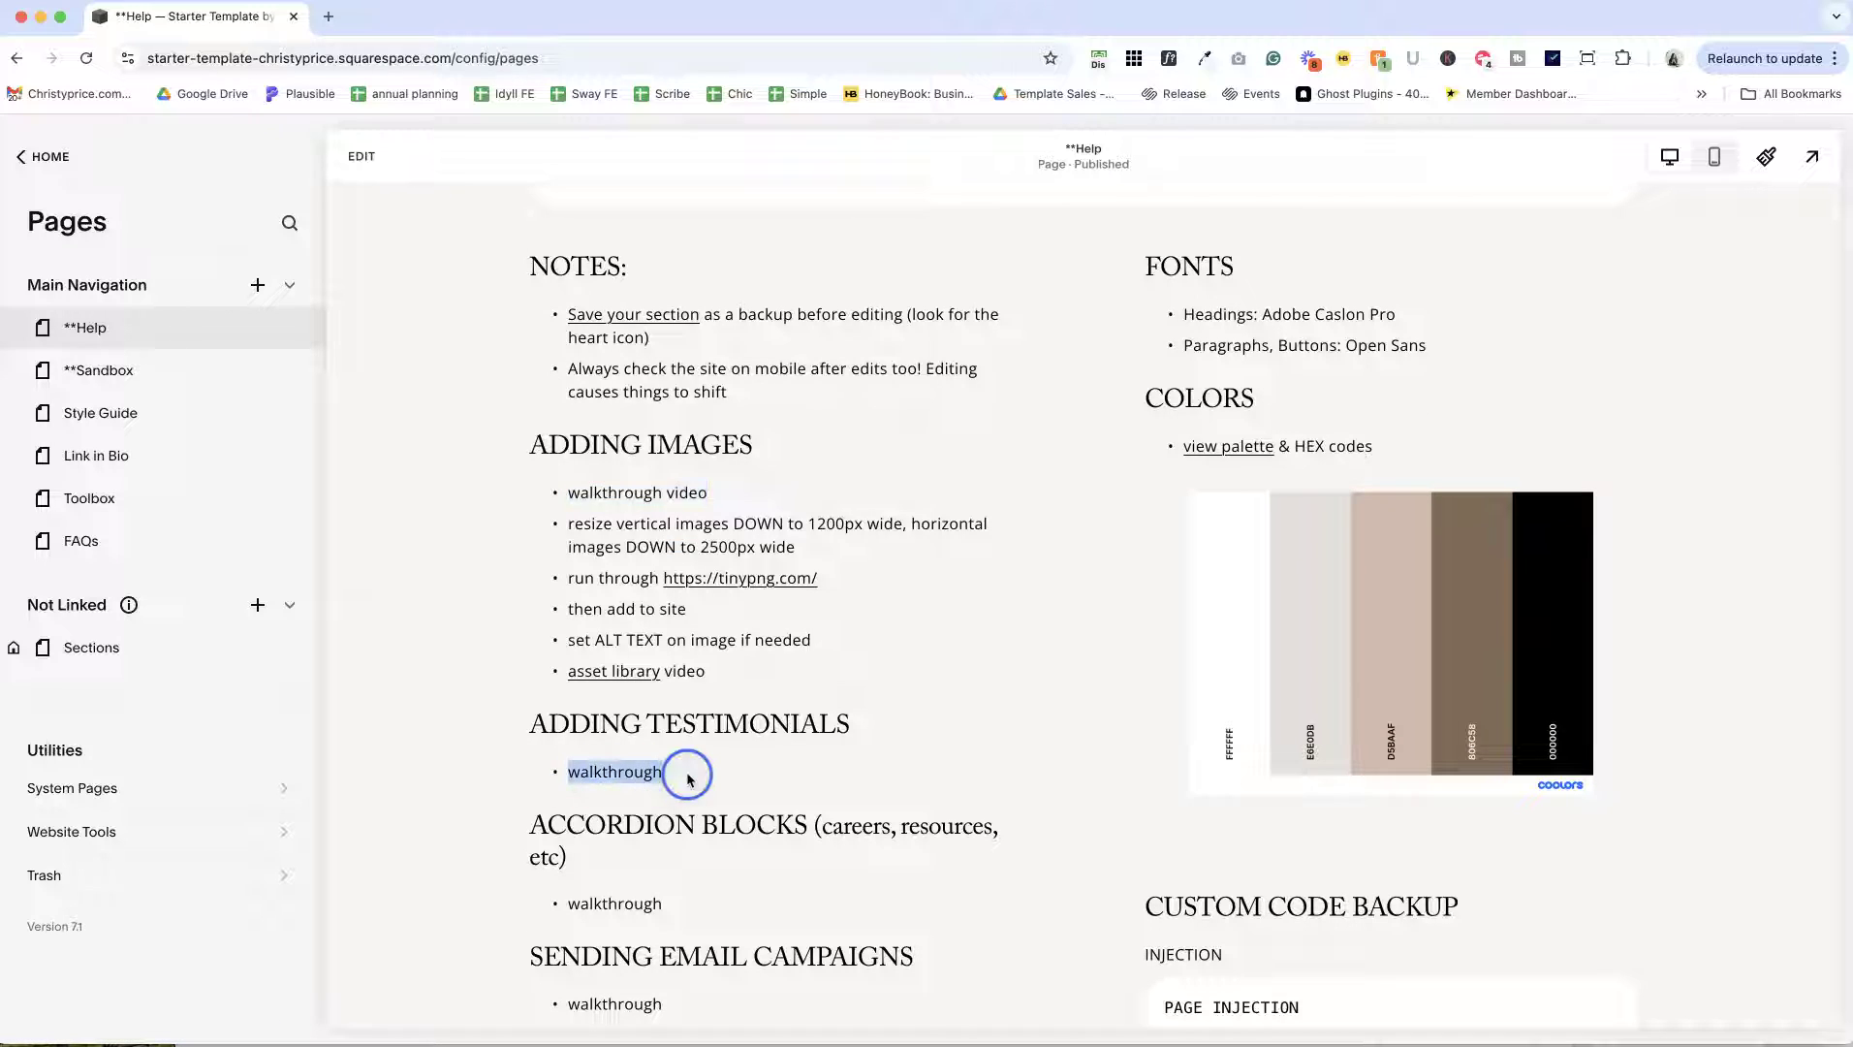
scroll(689, 791, down, 2)
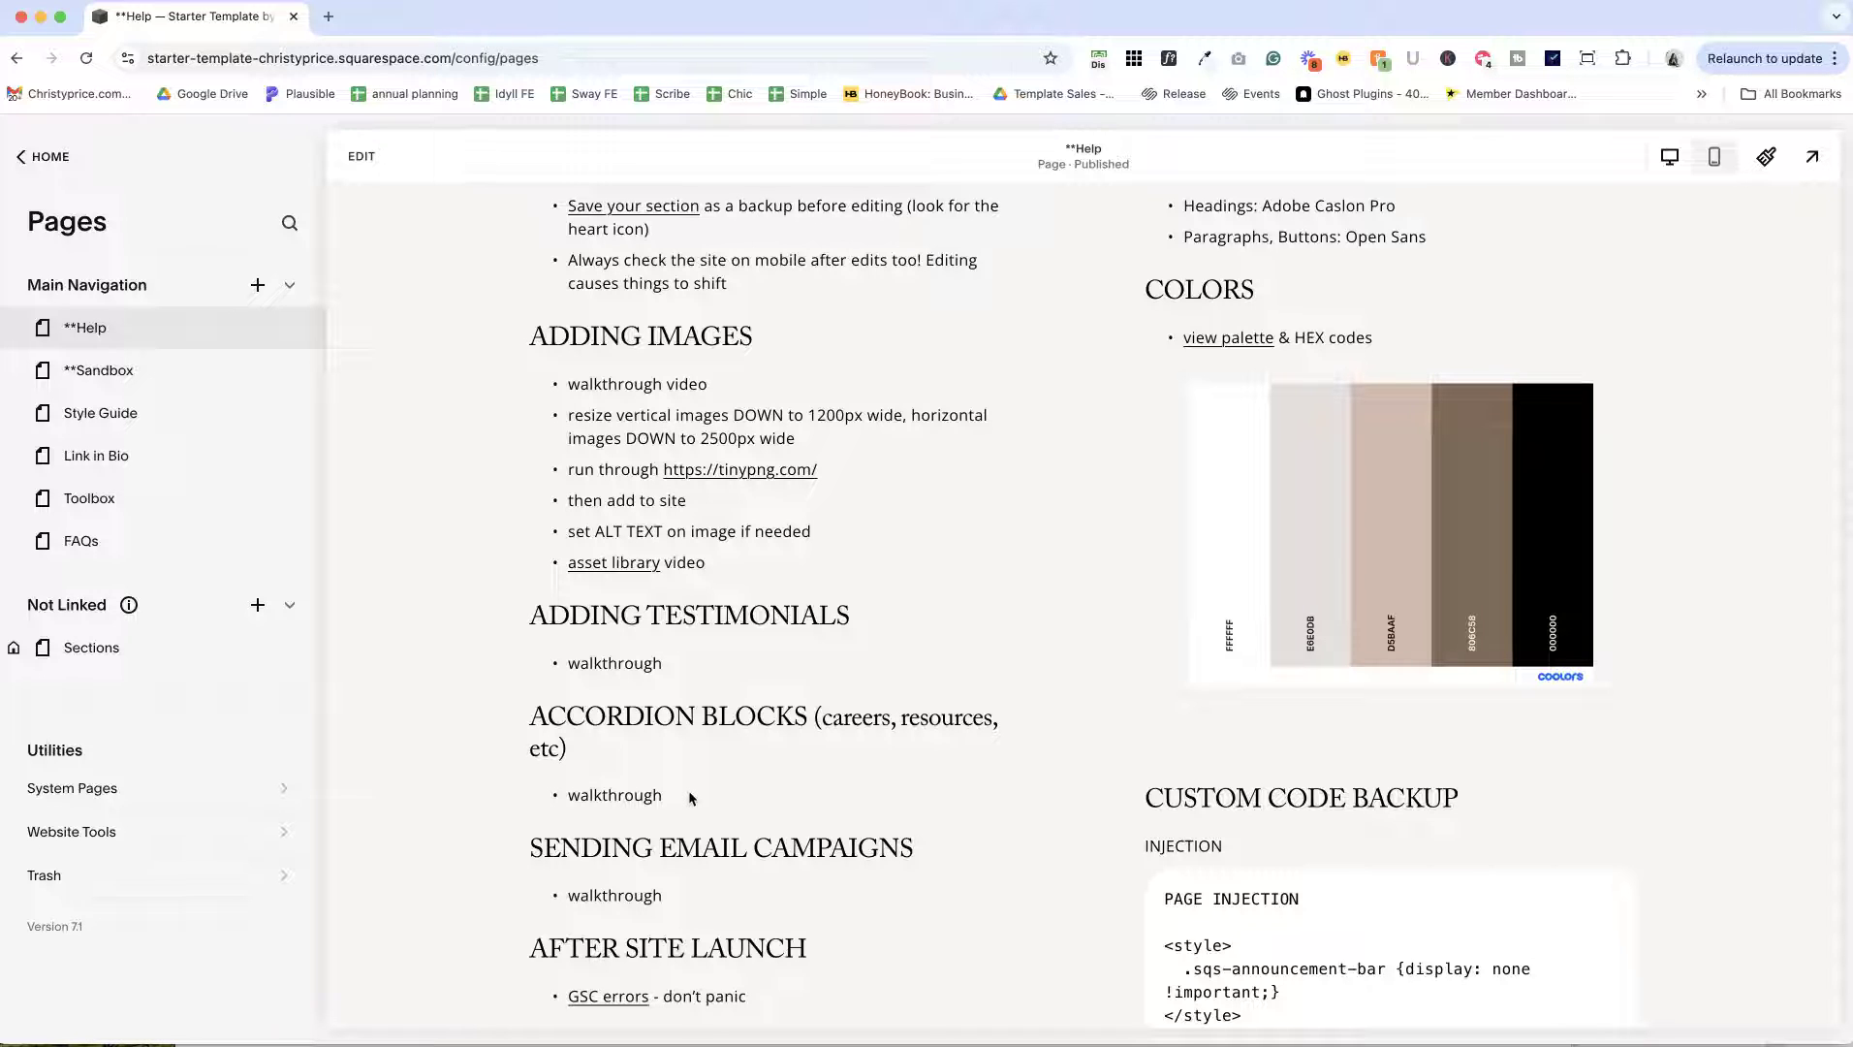
drag(662, 794, 565, 806)
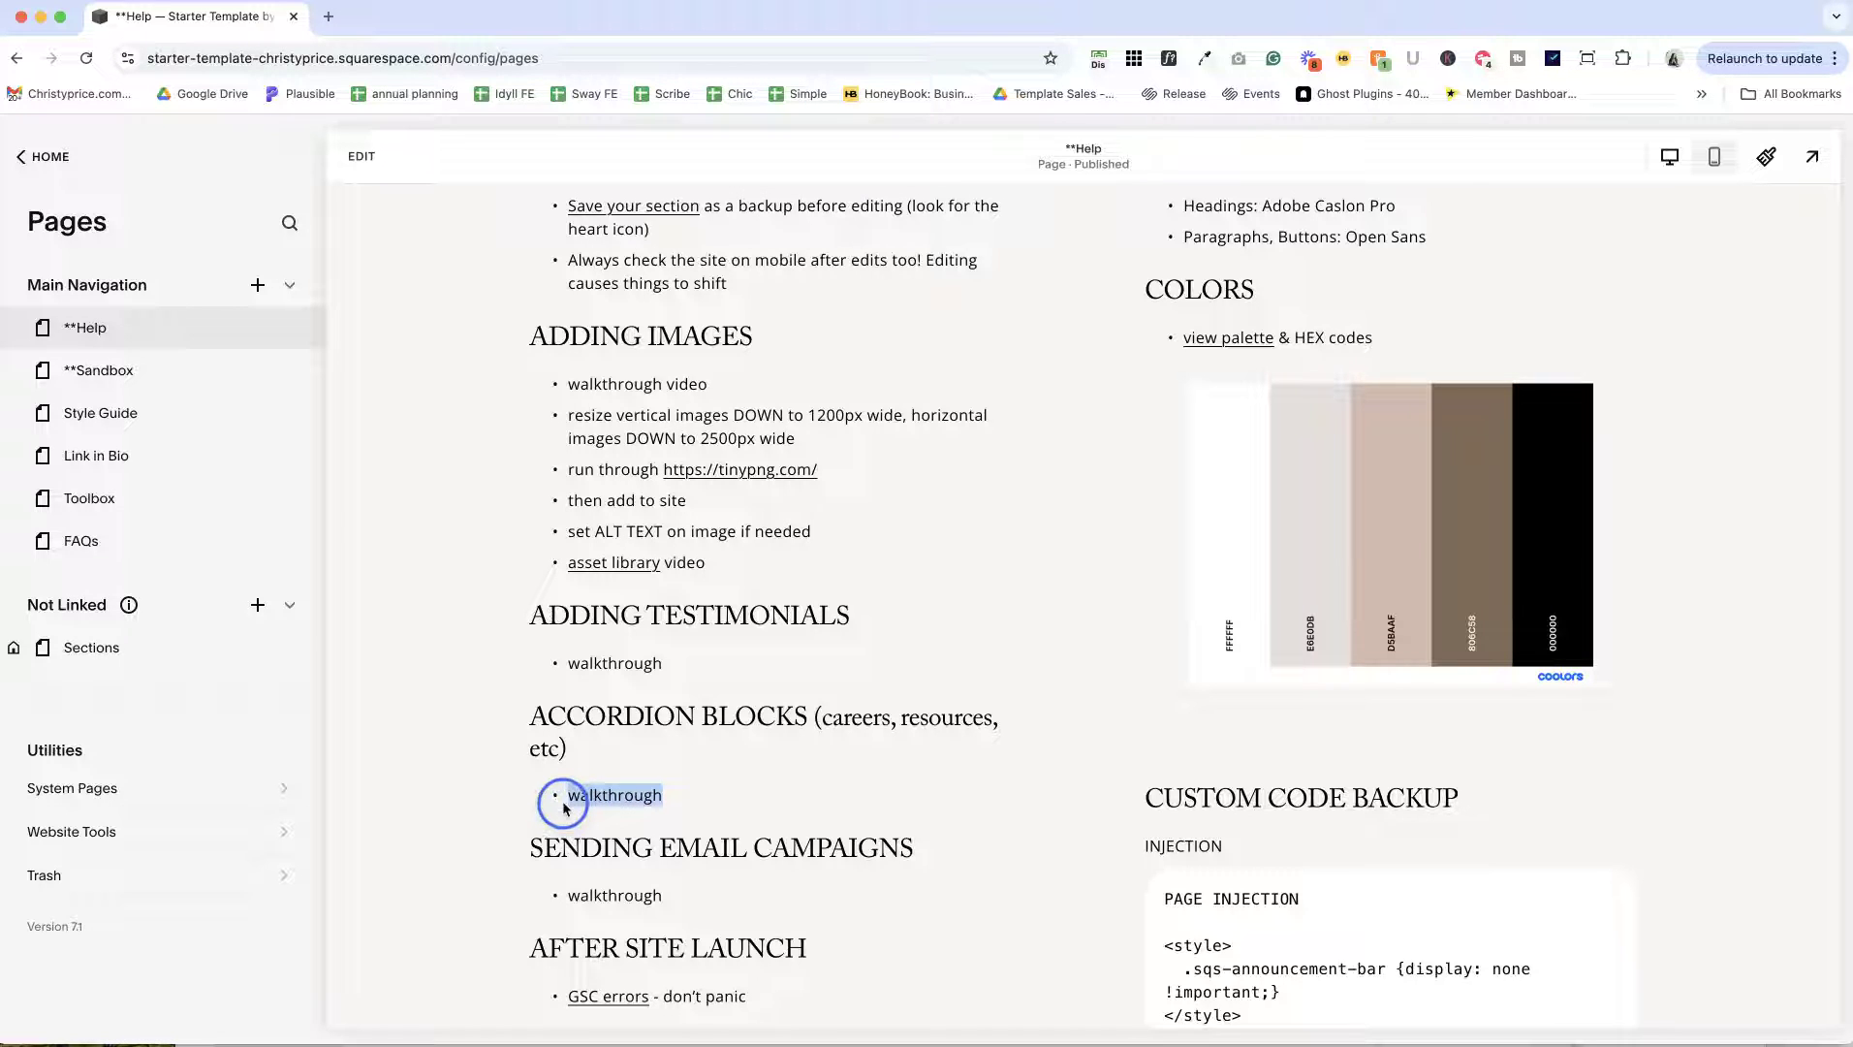
scroll(620, 775, down, 3)
click(632, 741)
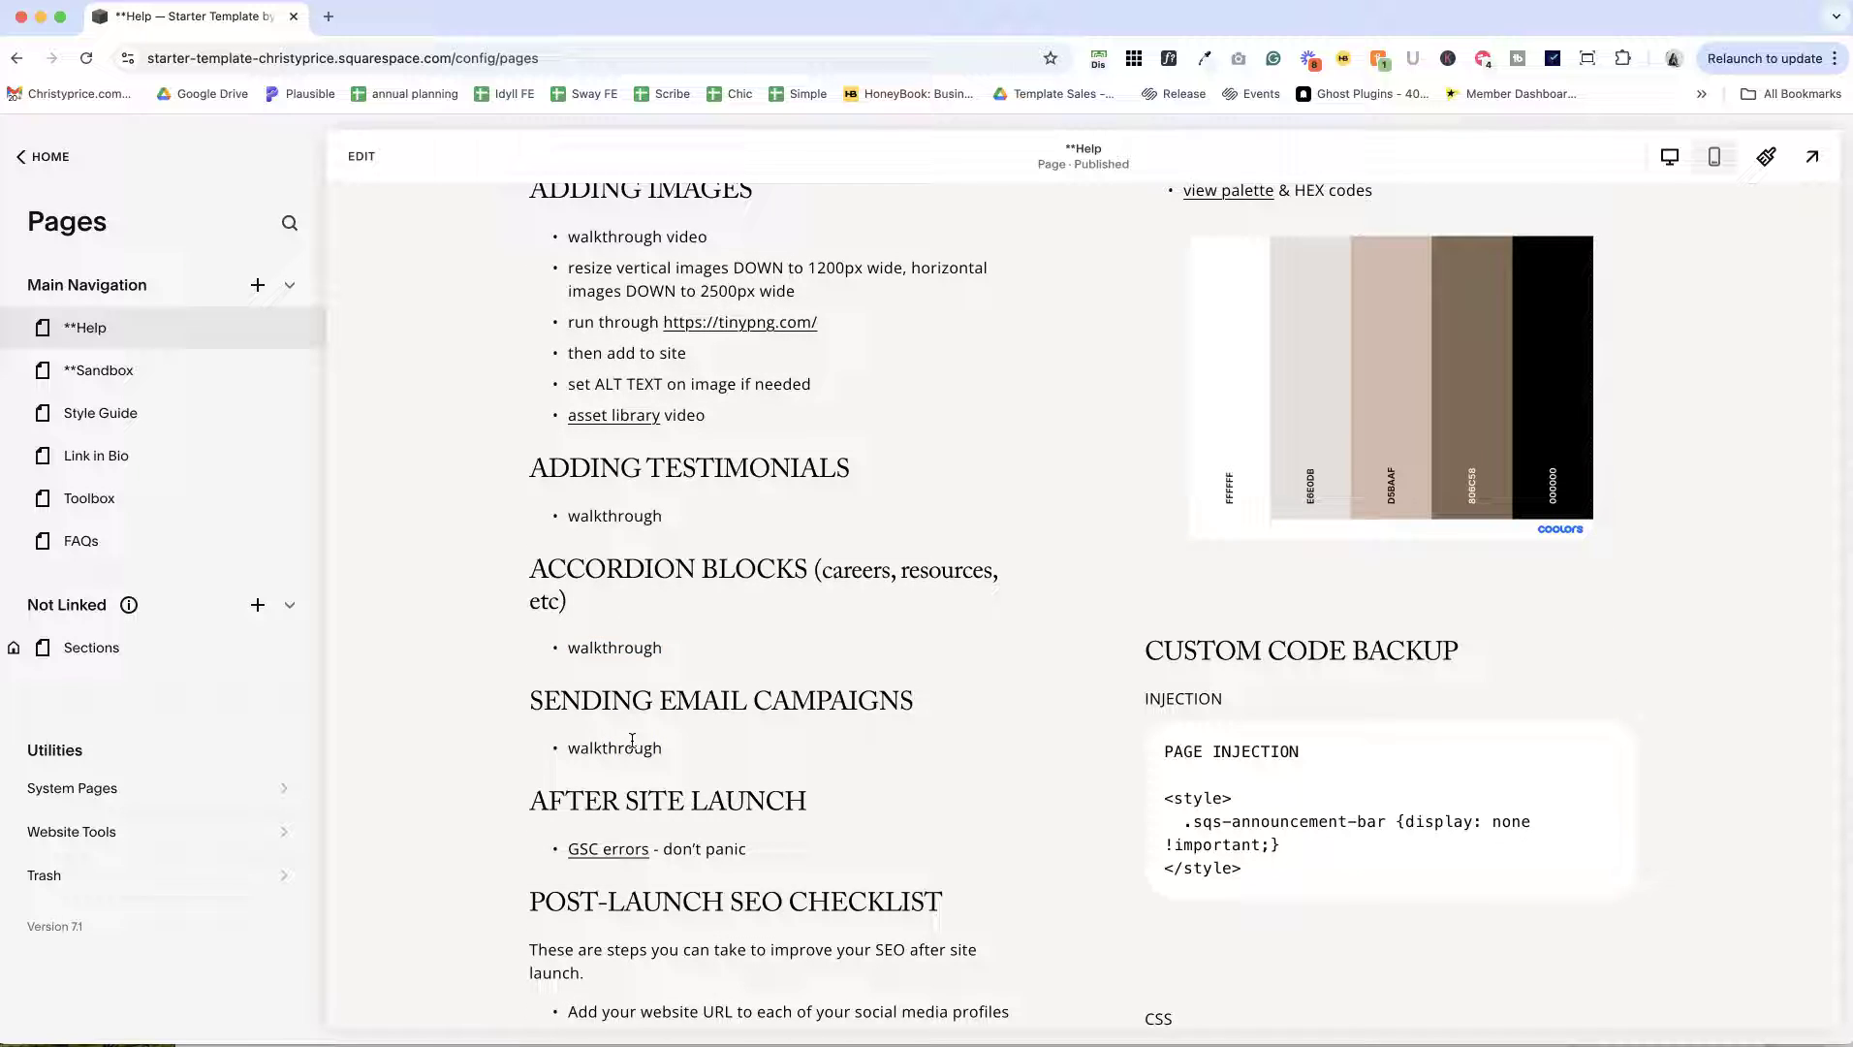
click(629, 748)
drag(570, 746, 694, 748)
scroll(708, 751, down, 2)
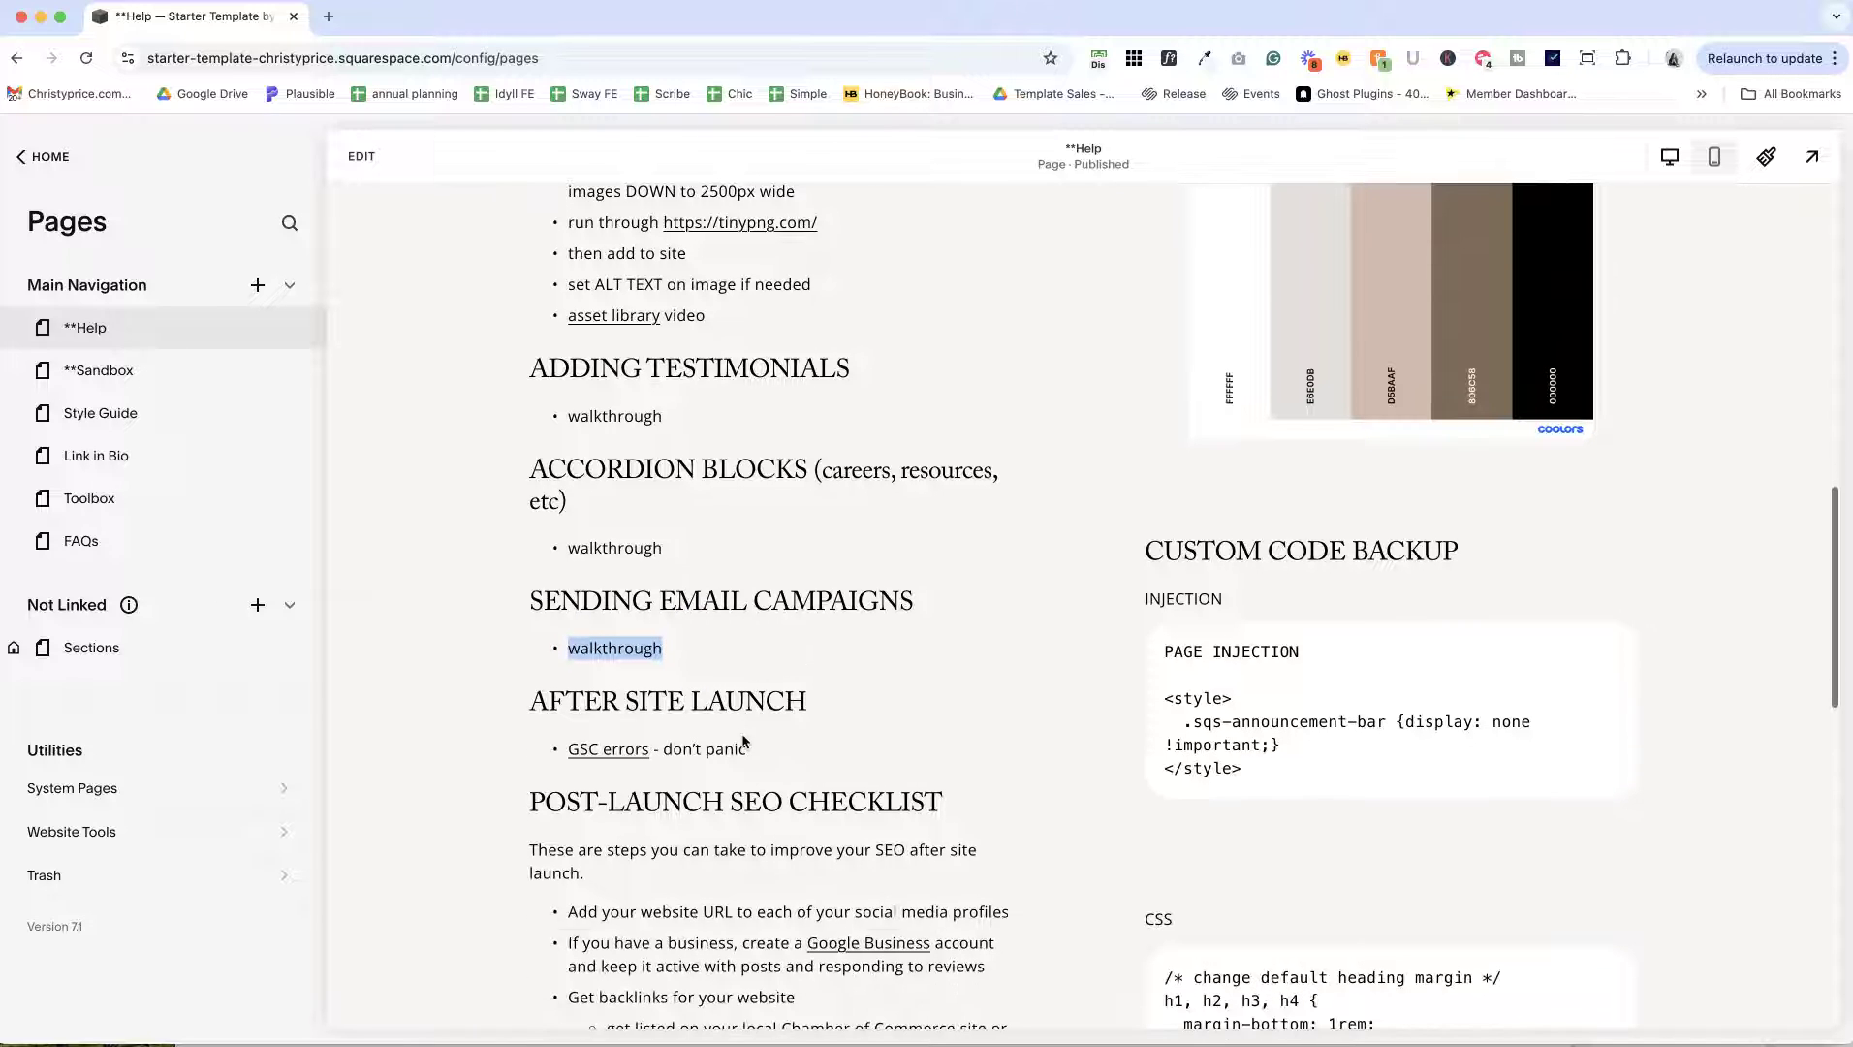
click(744, 742)
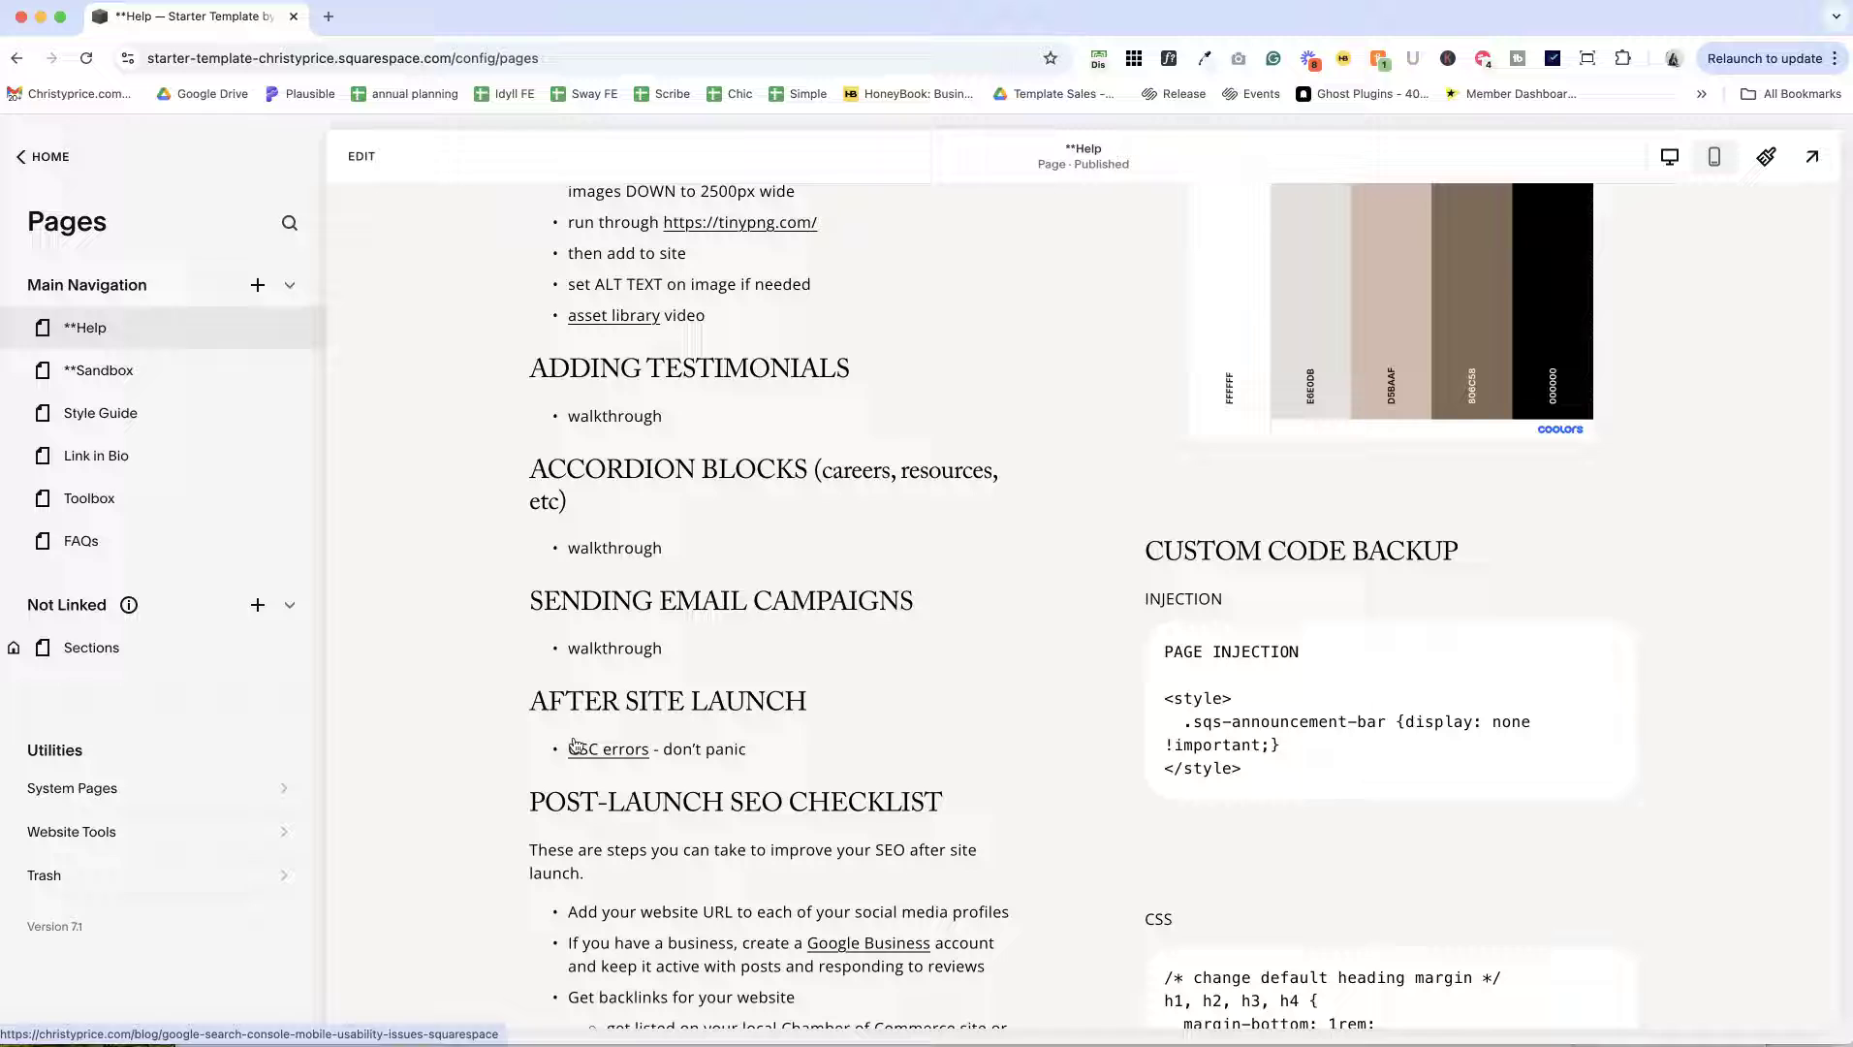
scroll(573, 744, down, 5)
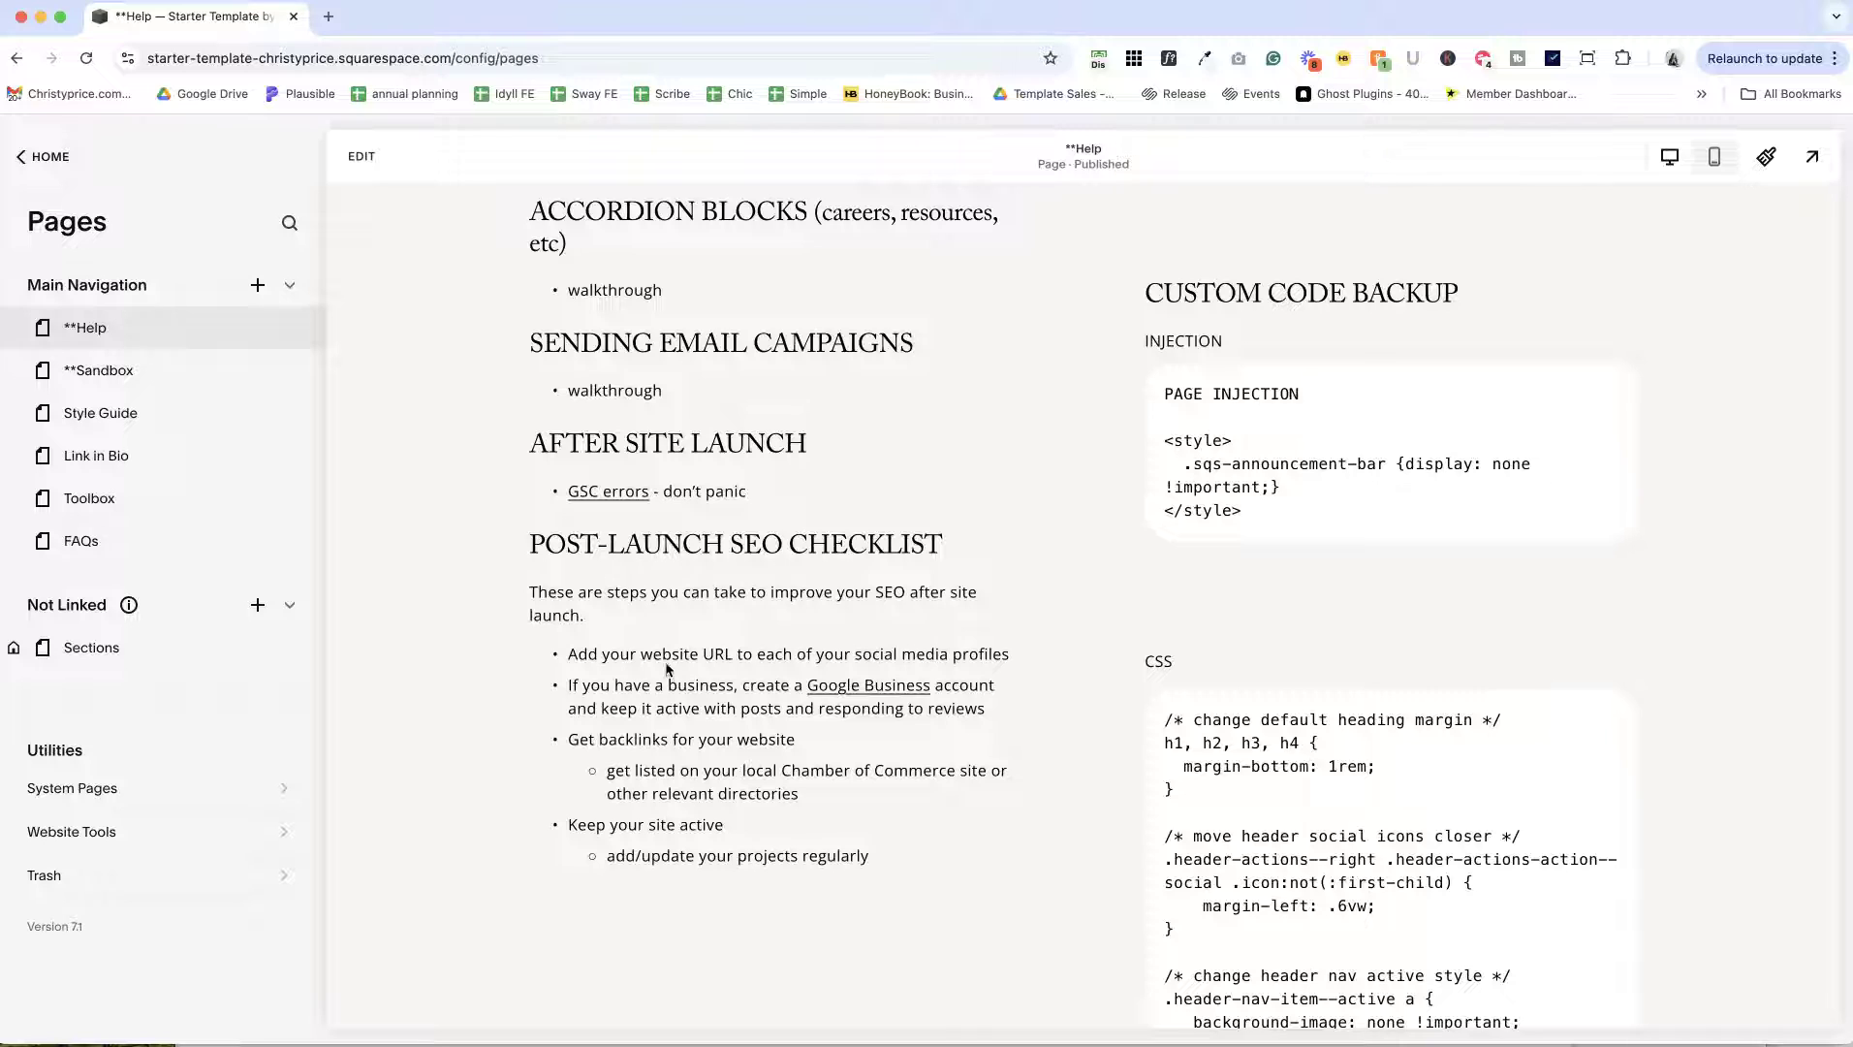
scroll(665, 663, up, 15)
scroll(890, 620, down, 5)
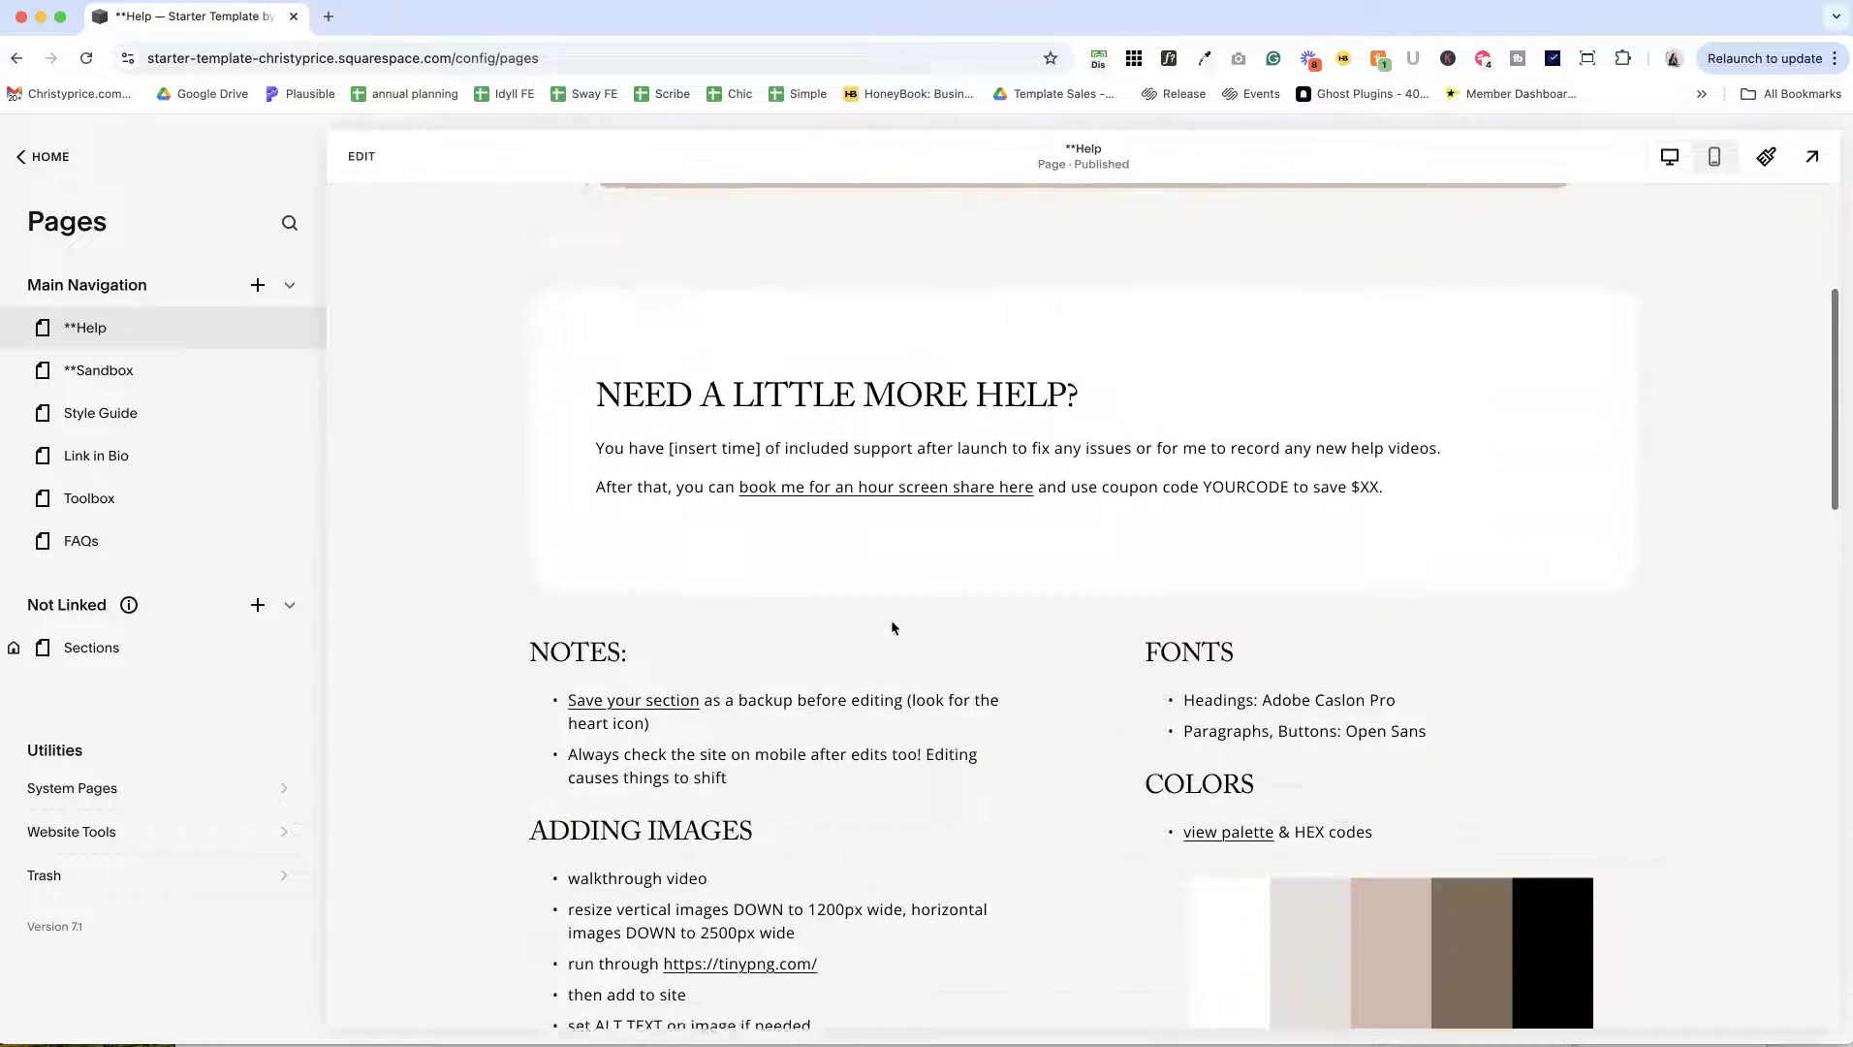
scroll(1163, 625, down, 3)
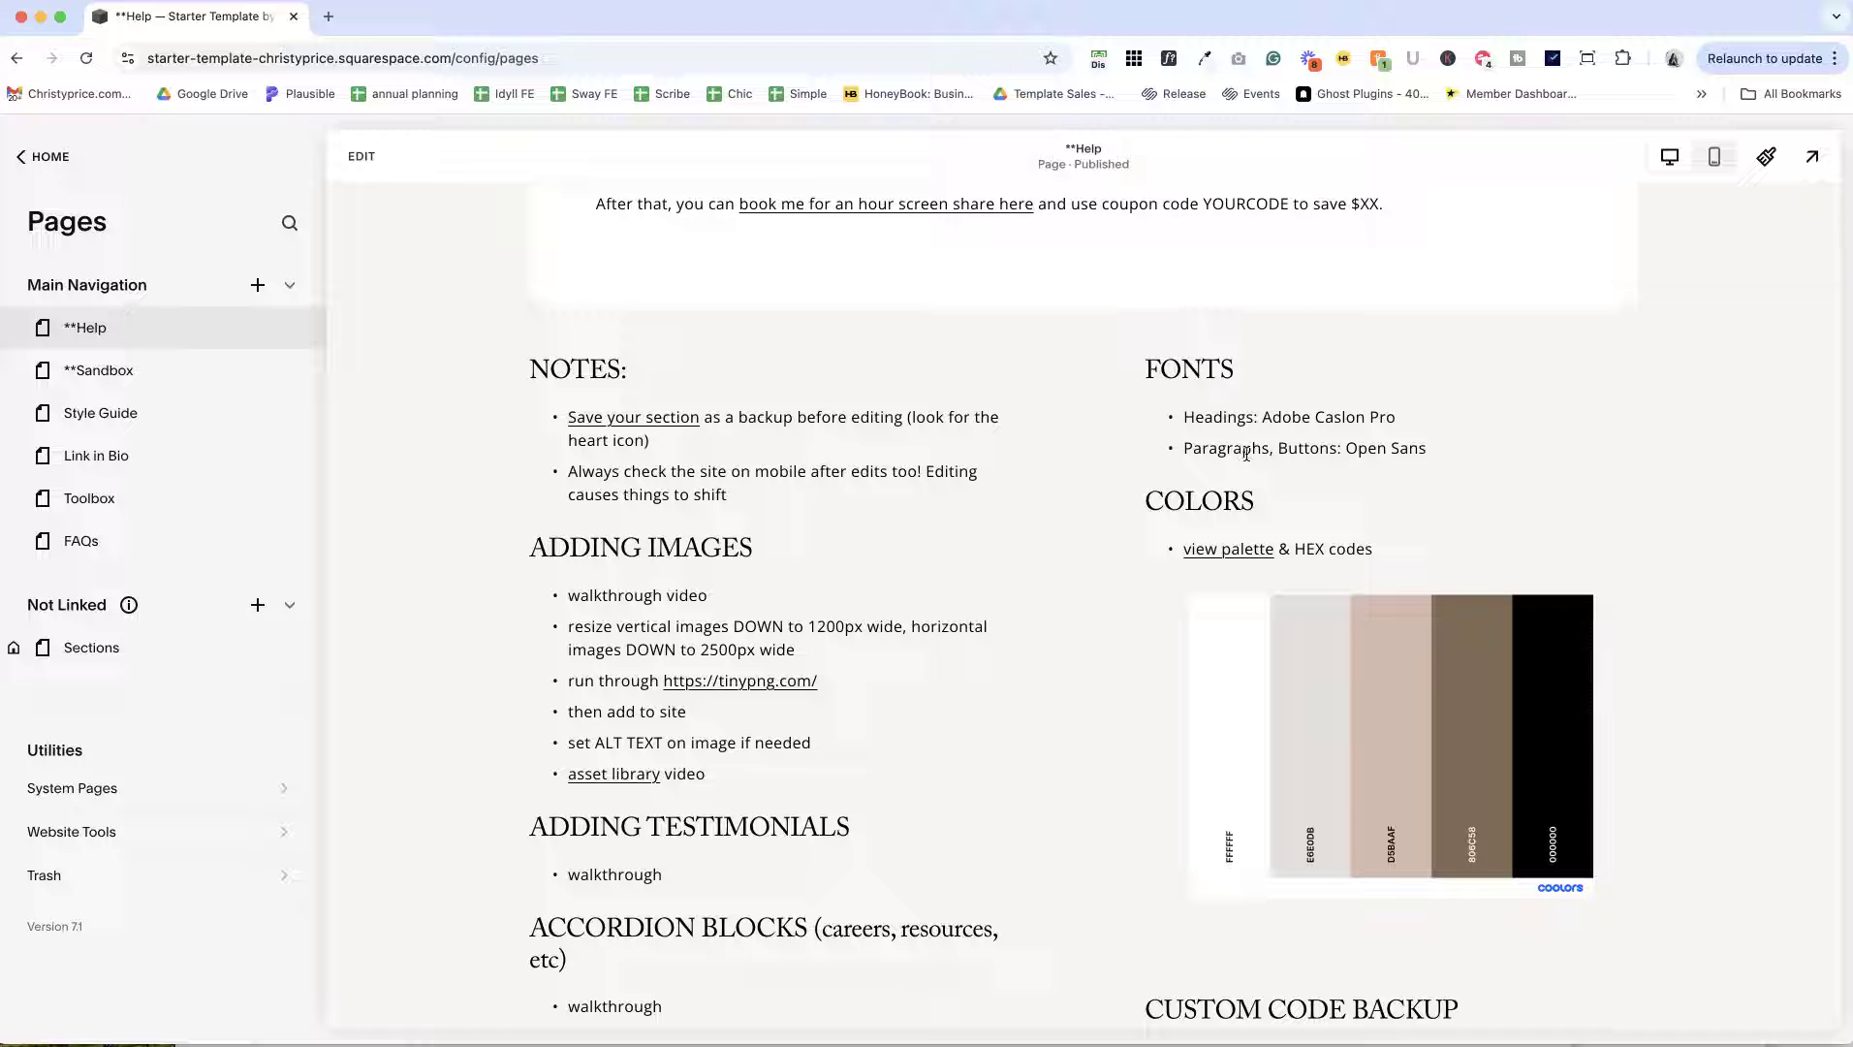
scroll(1247, 453, down, 5)
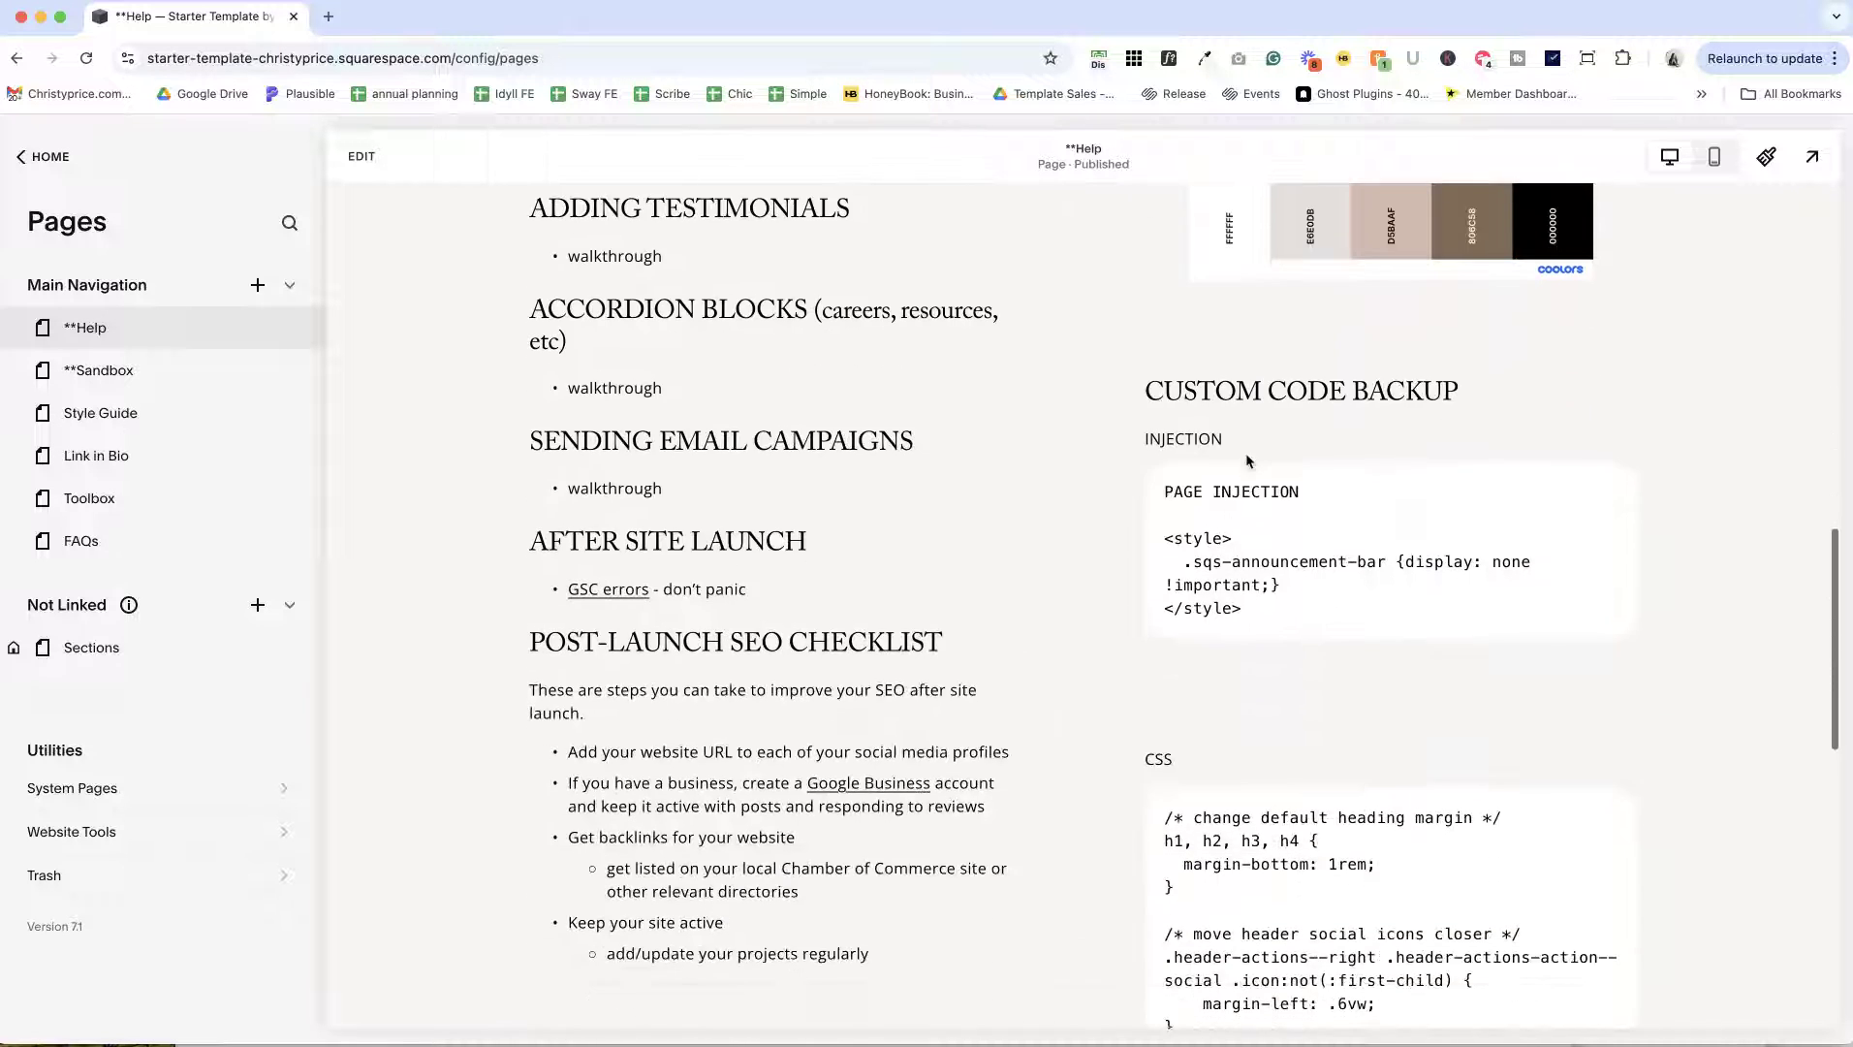
scroll(1248, 460, down, 5)
scroll(1246, 454, up, 3)
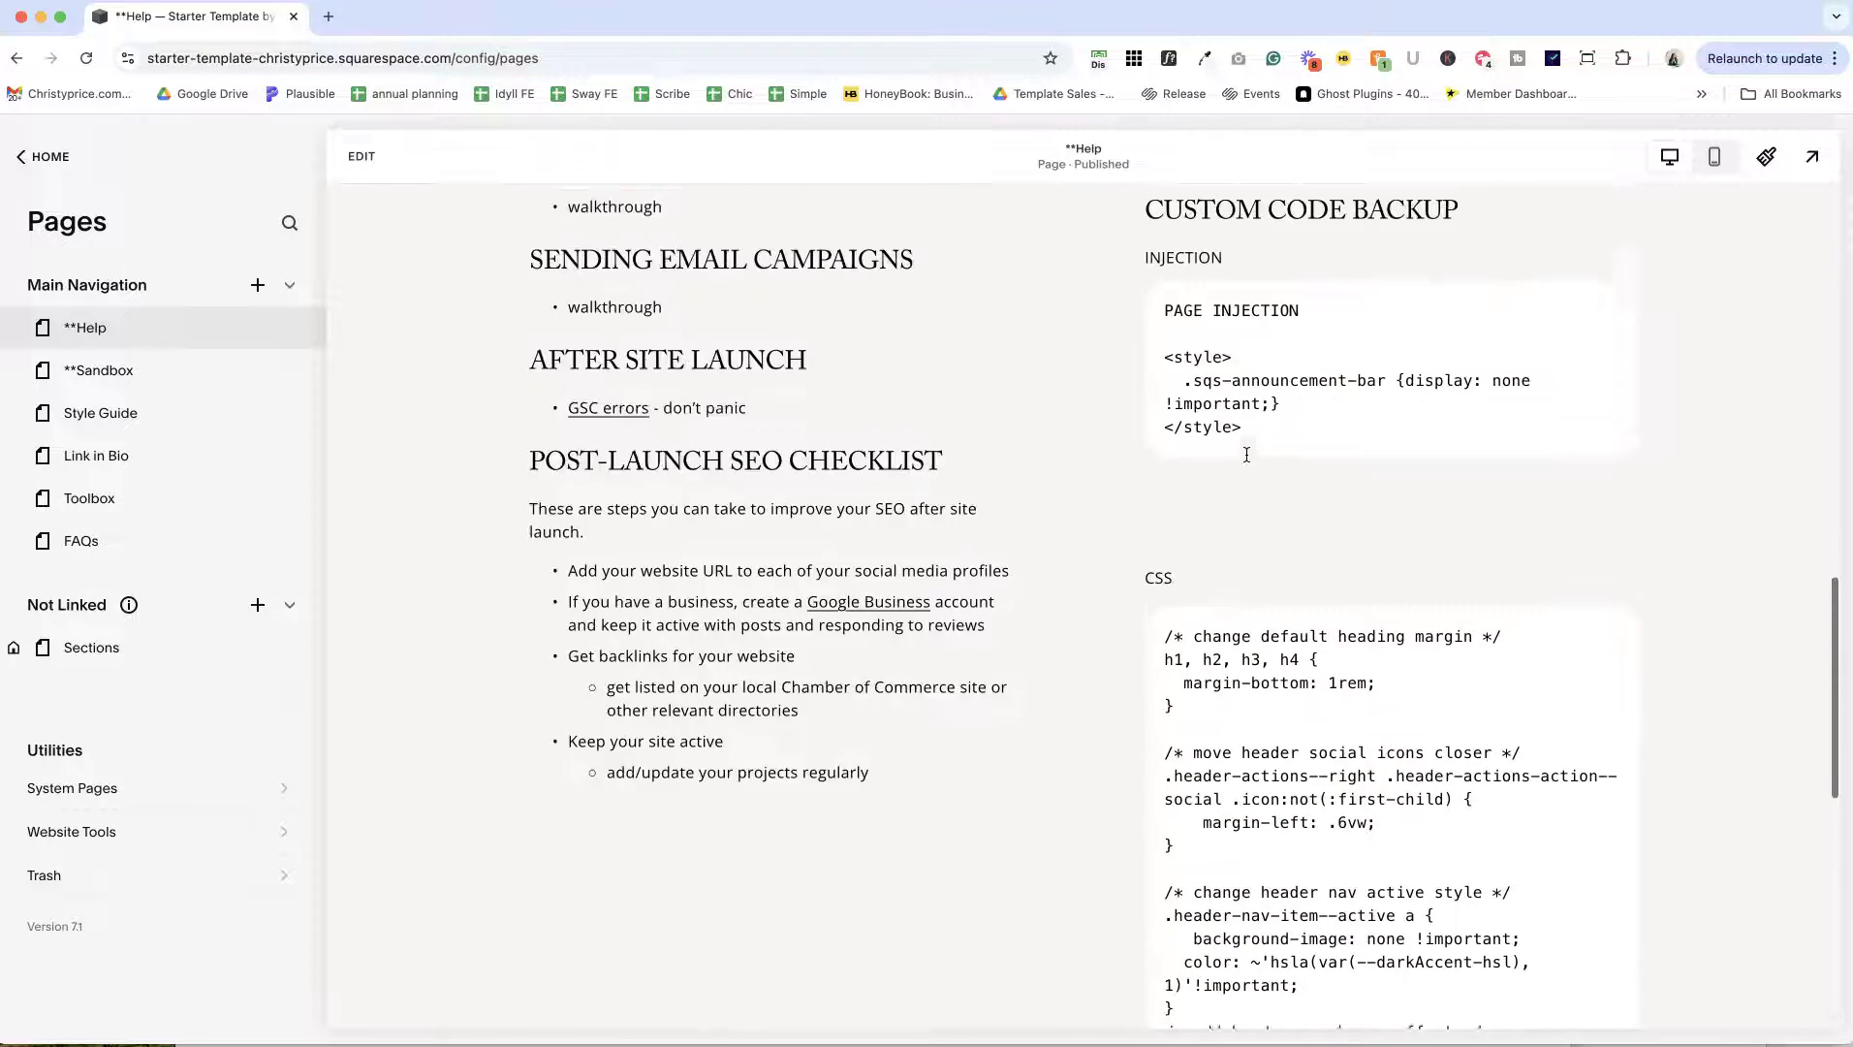
scroll(1246, 454, up, 5)
scroll(1252, 500, down, 2)
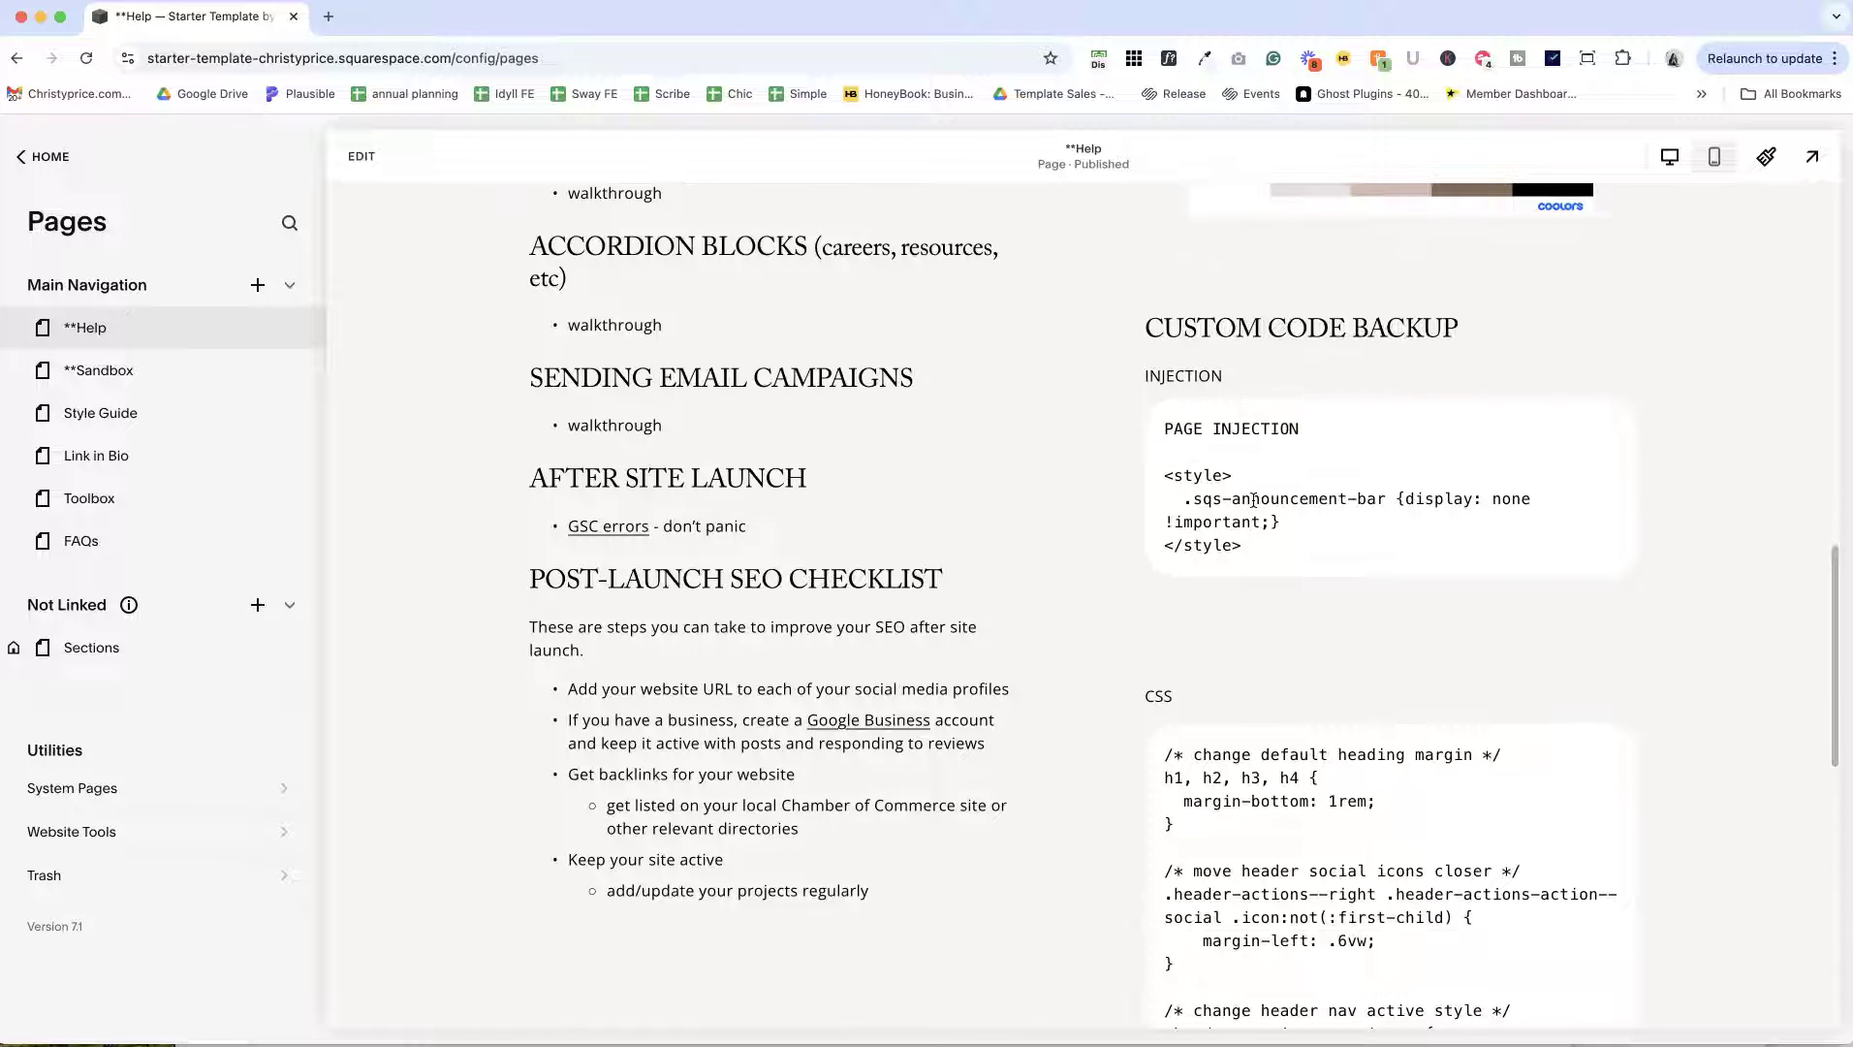
scroll(1253, 500, down, 6)
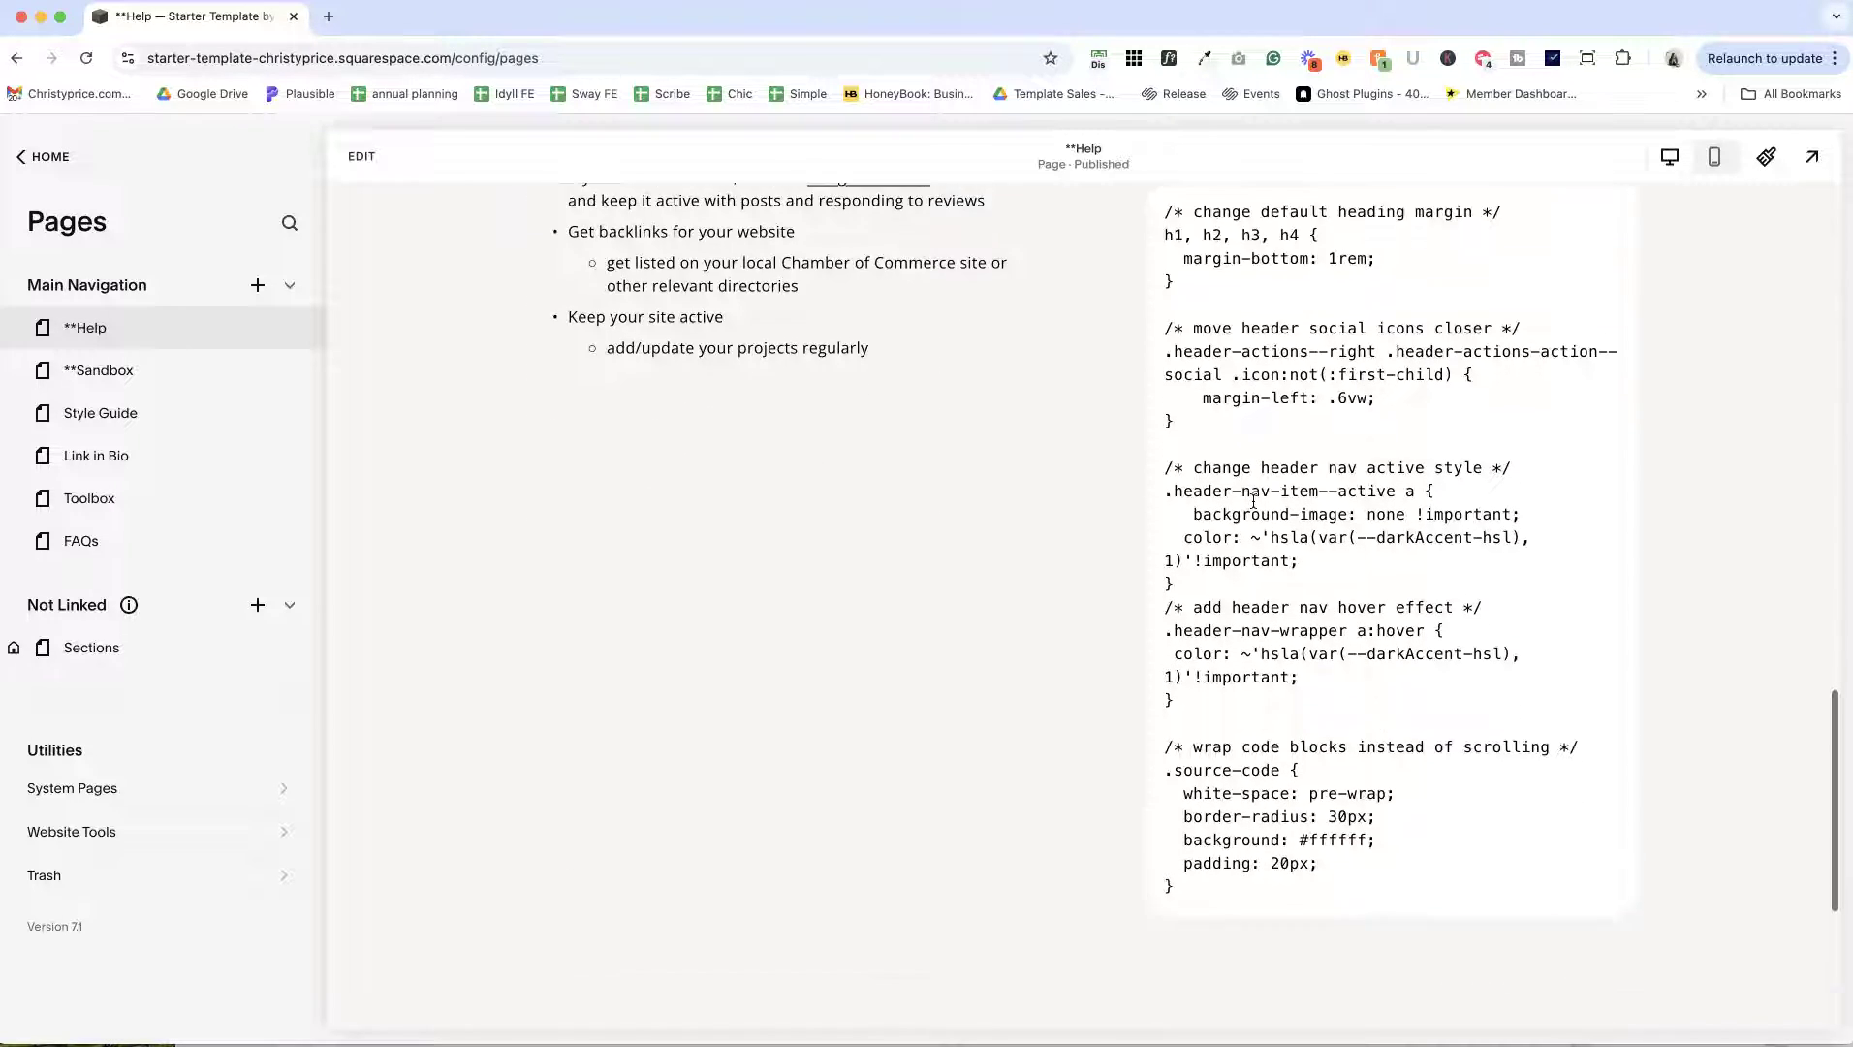
scroll(1253, 500, up, 8)
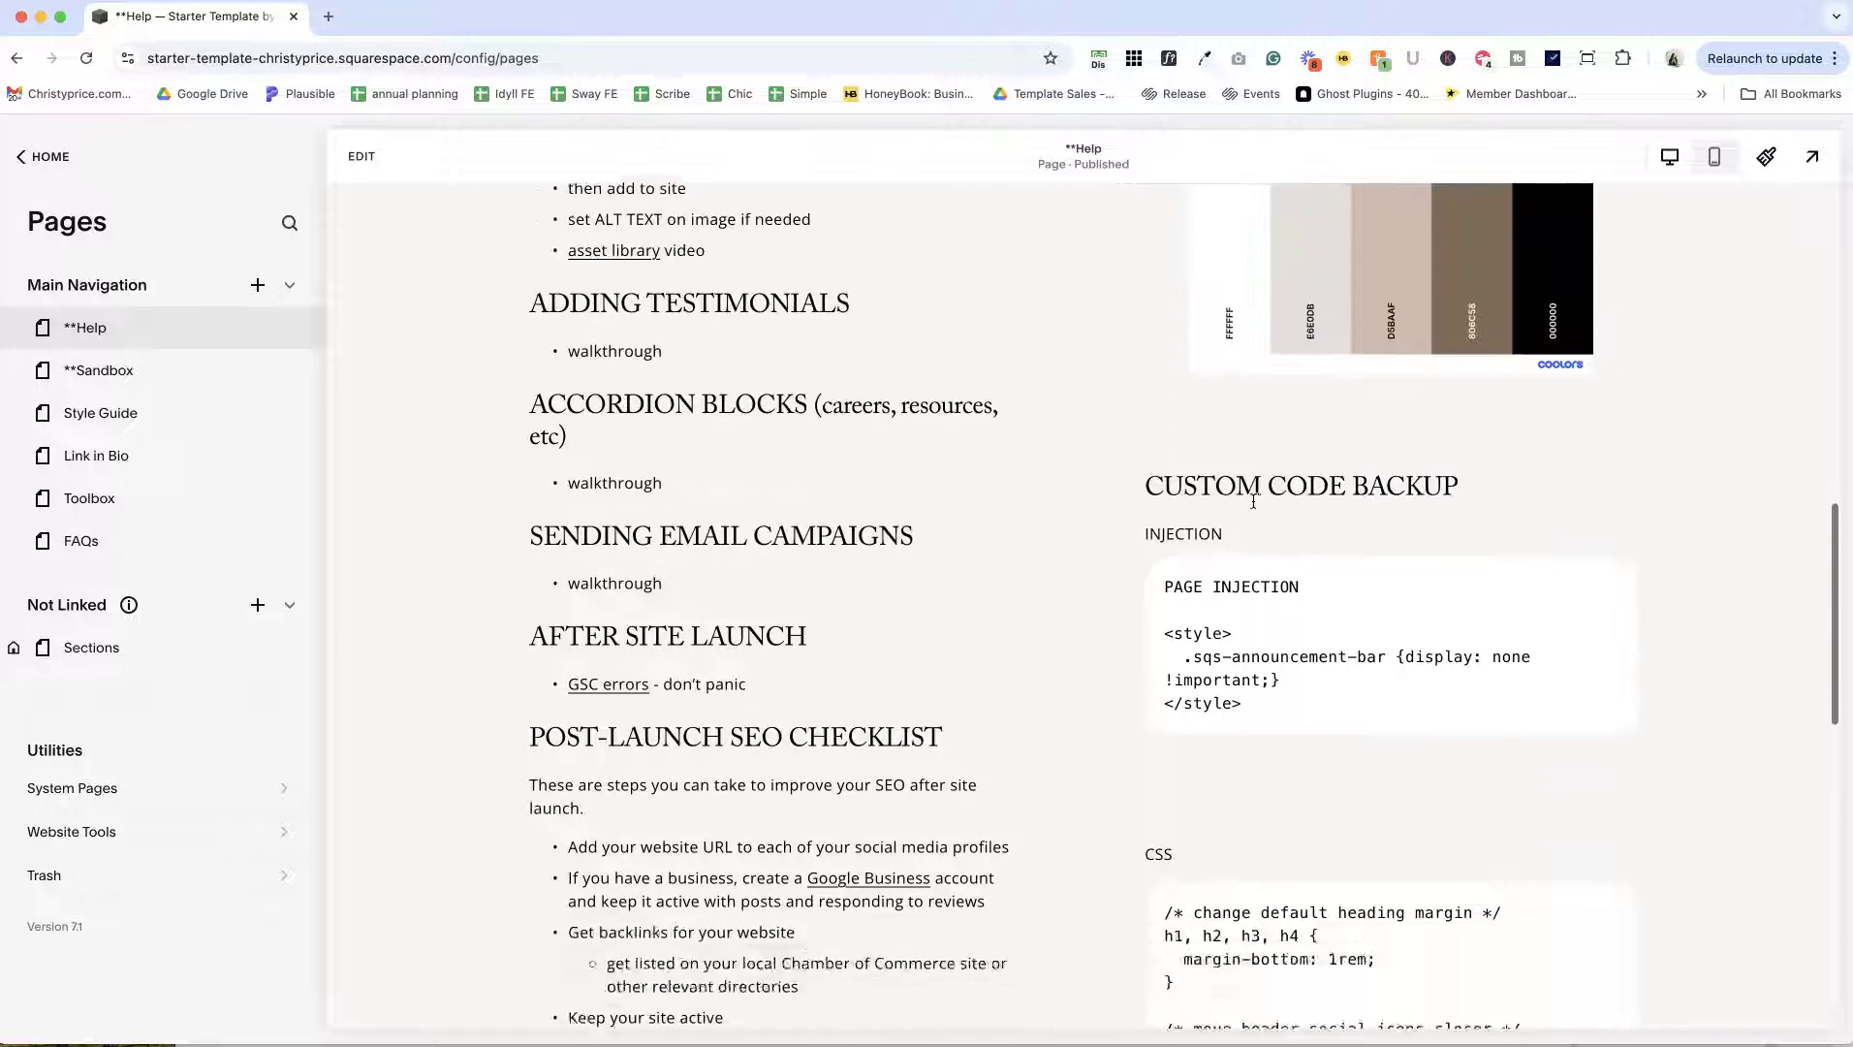
scroll(1253, 500, up, 5)
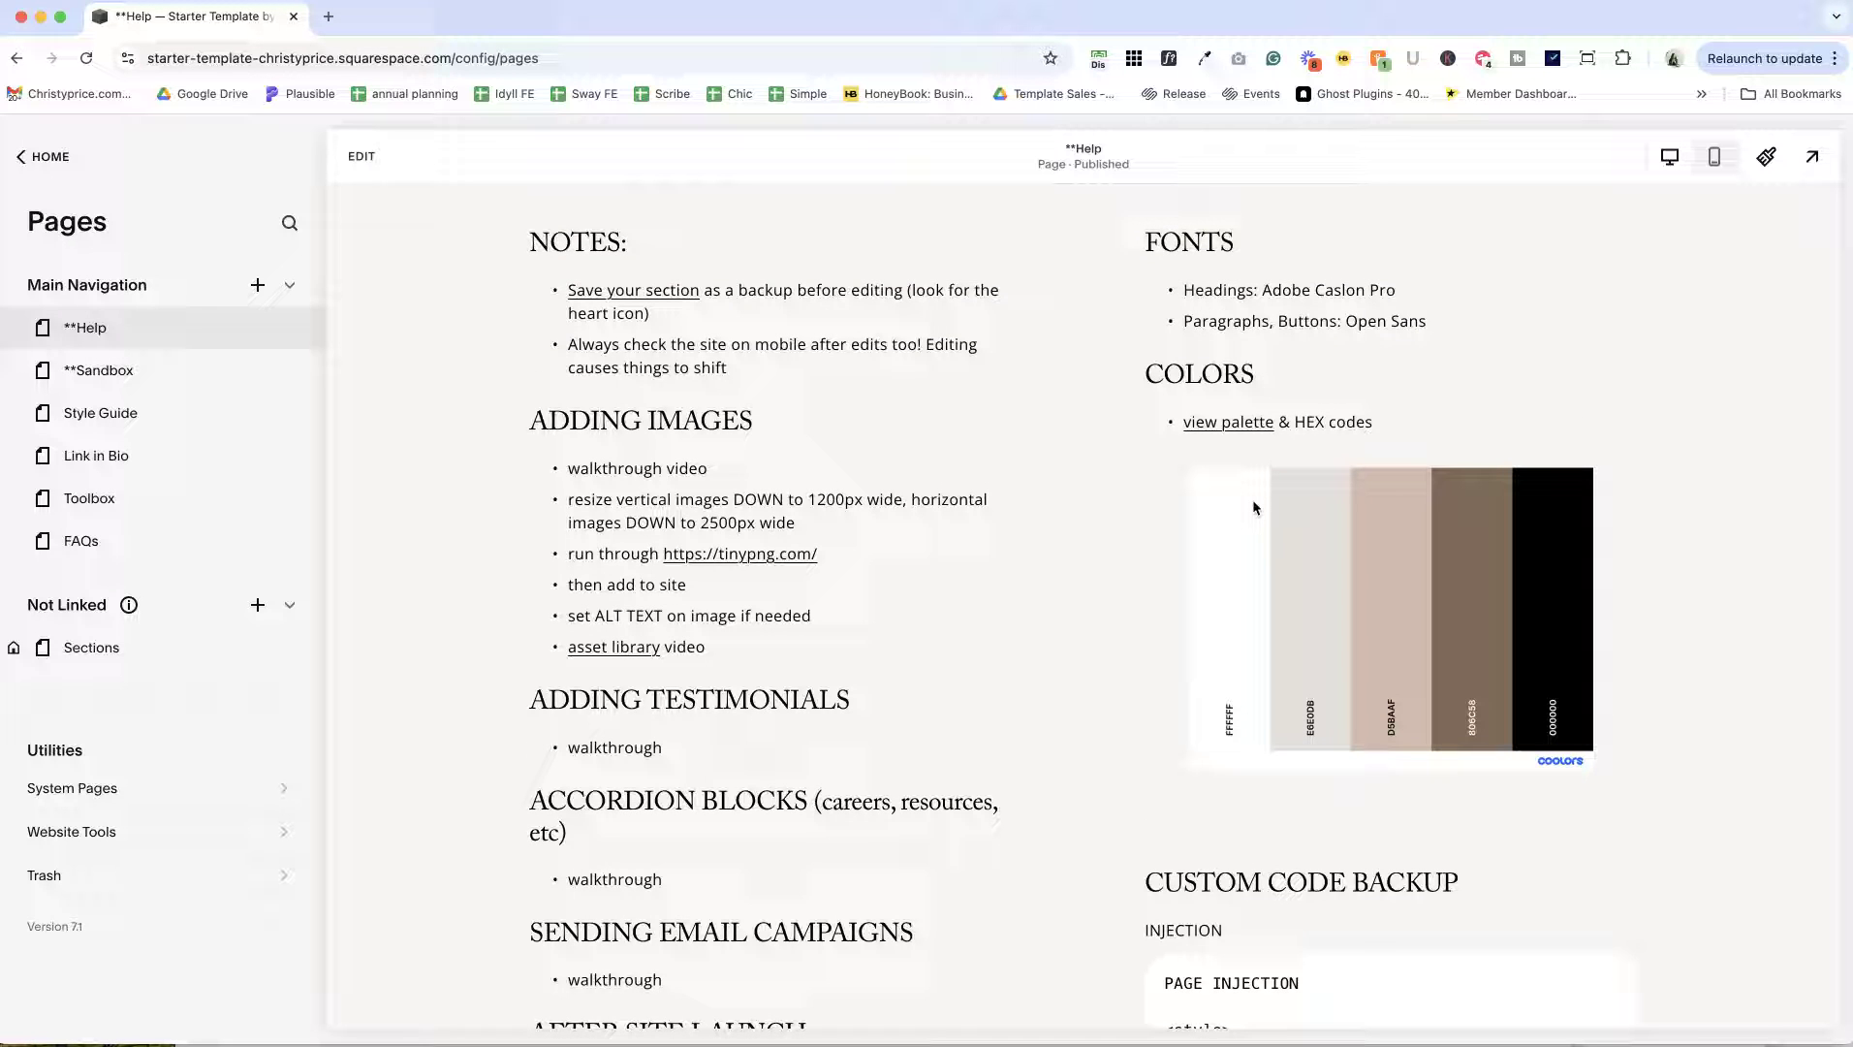
scroll(1253, 503, down, 12)
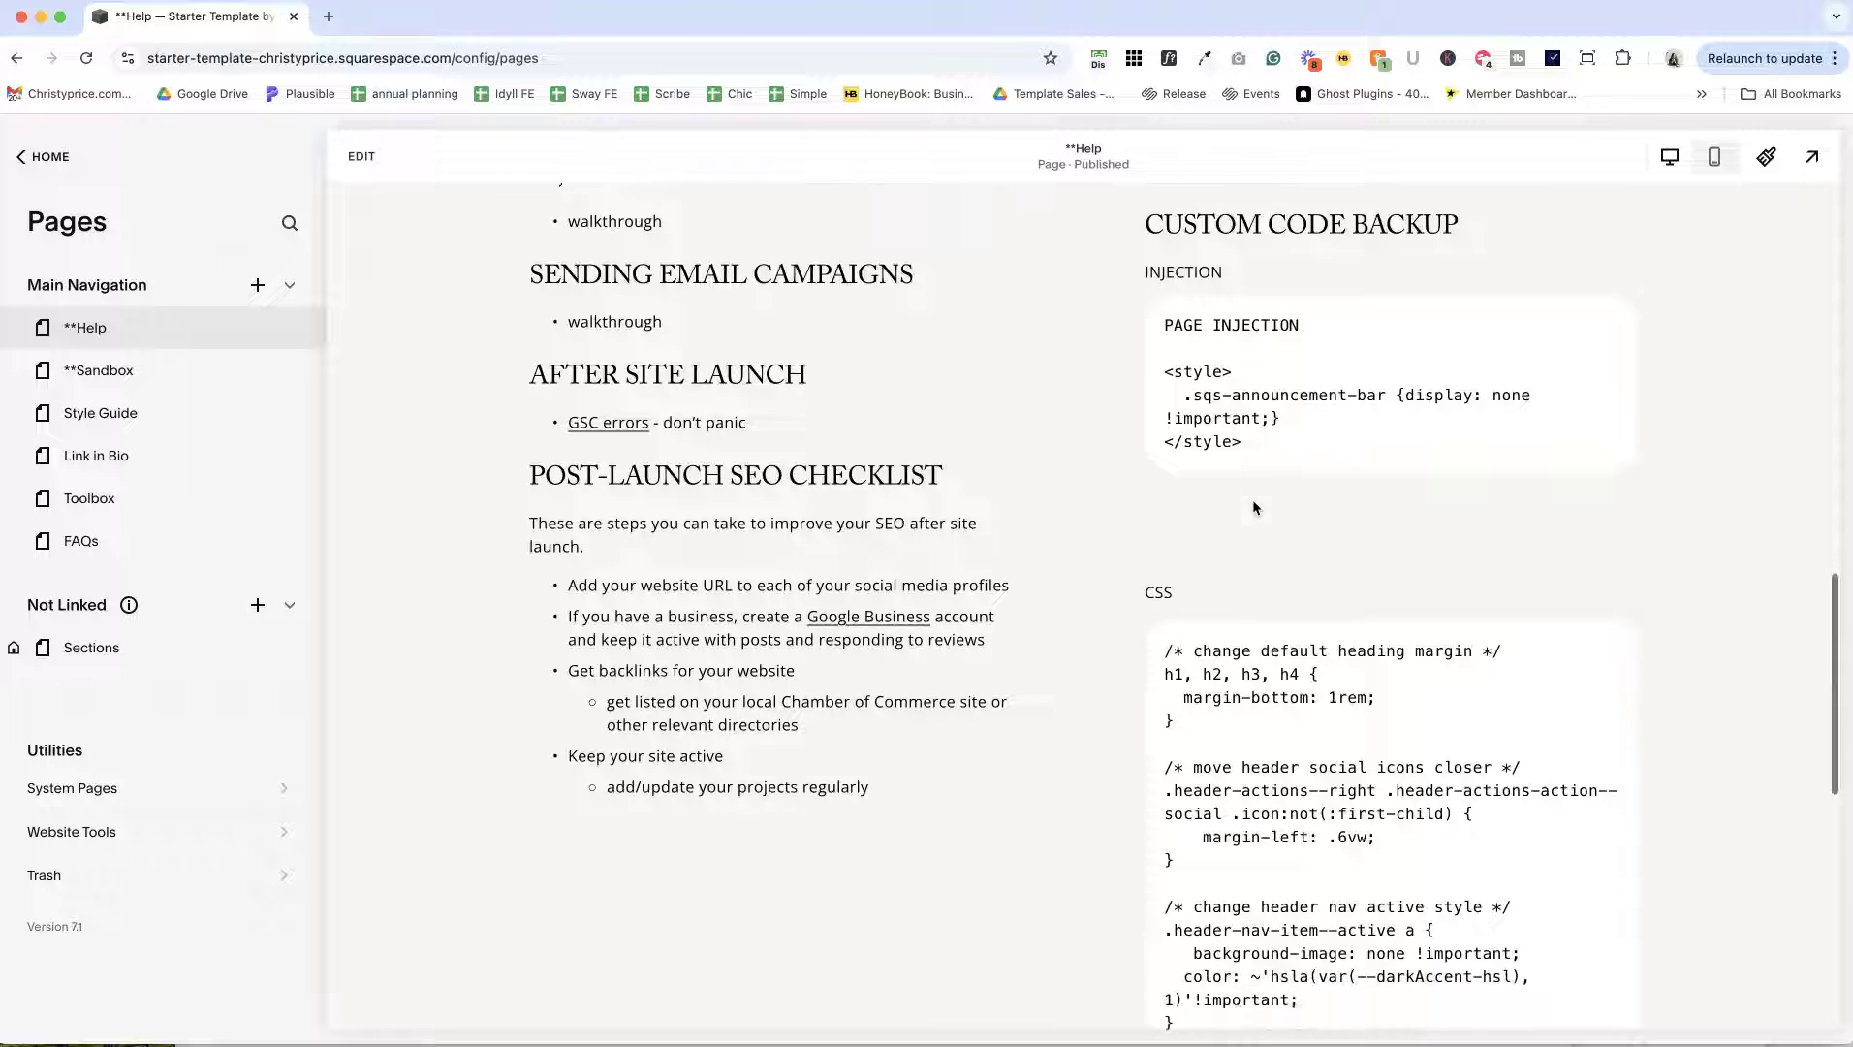
scroll(1253, 500, down, 1)
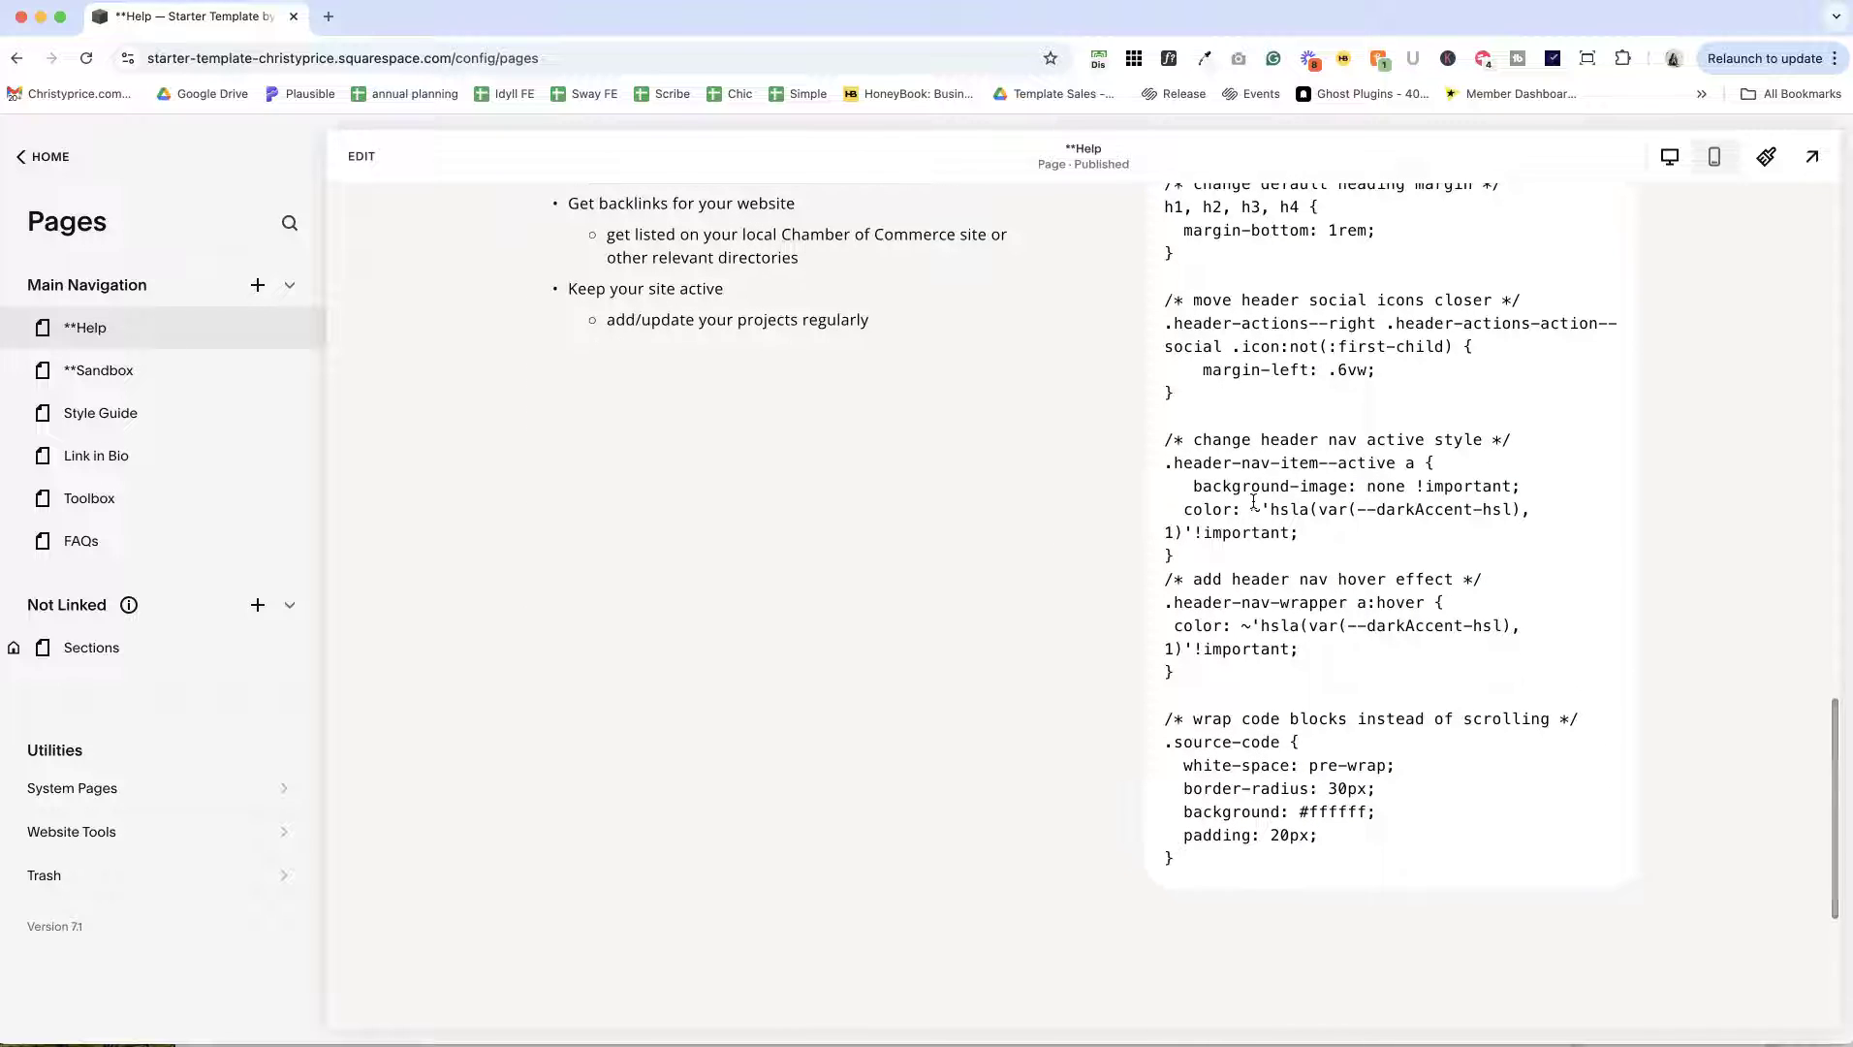
scroll(1253, 501, up, 15)
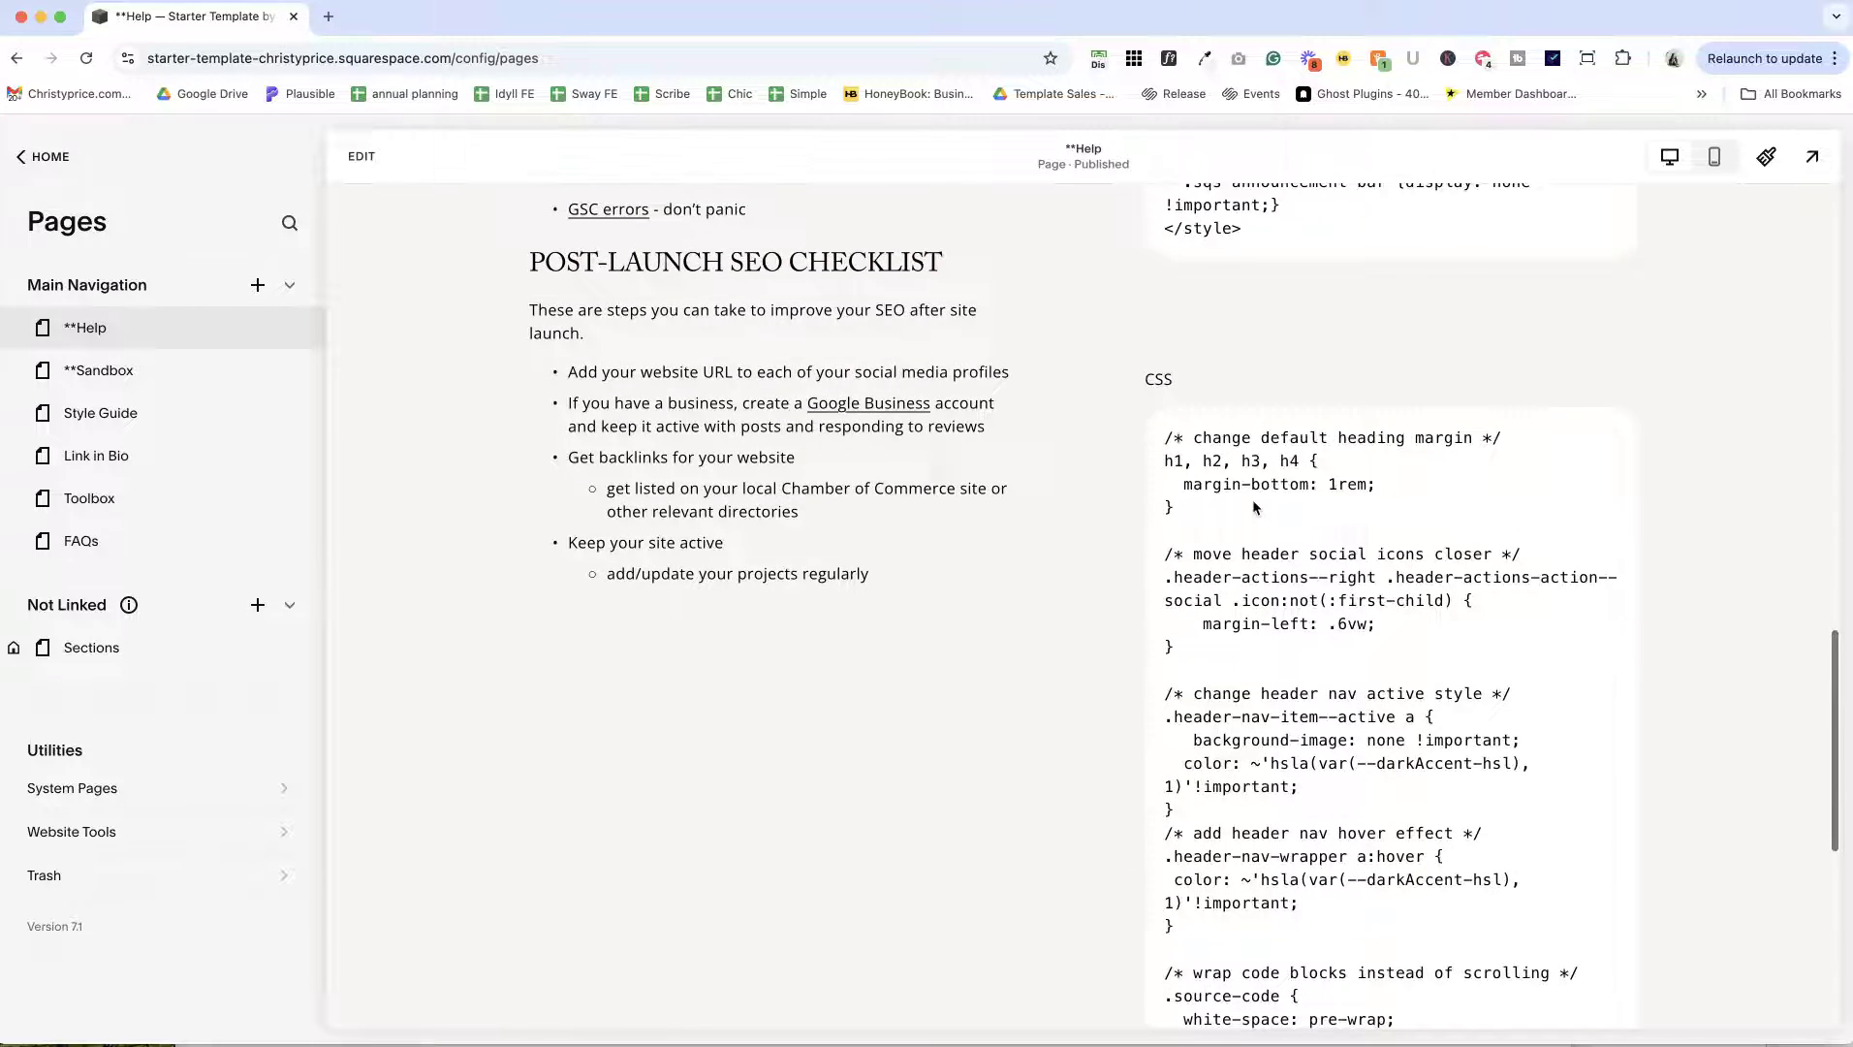
scroll(1253, 506, up, 3)
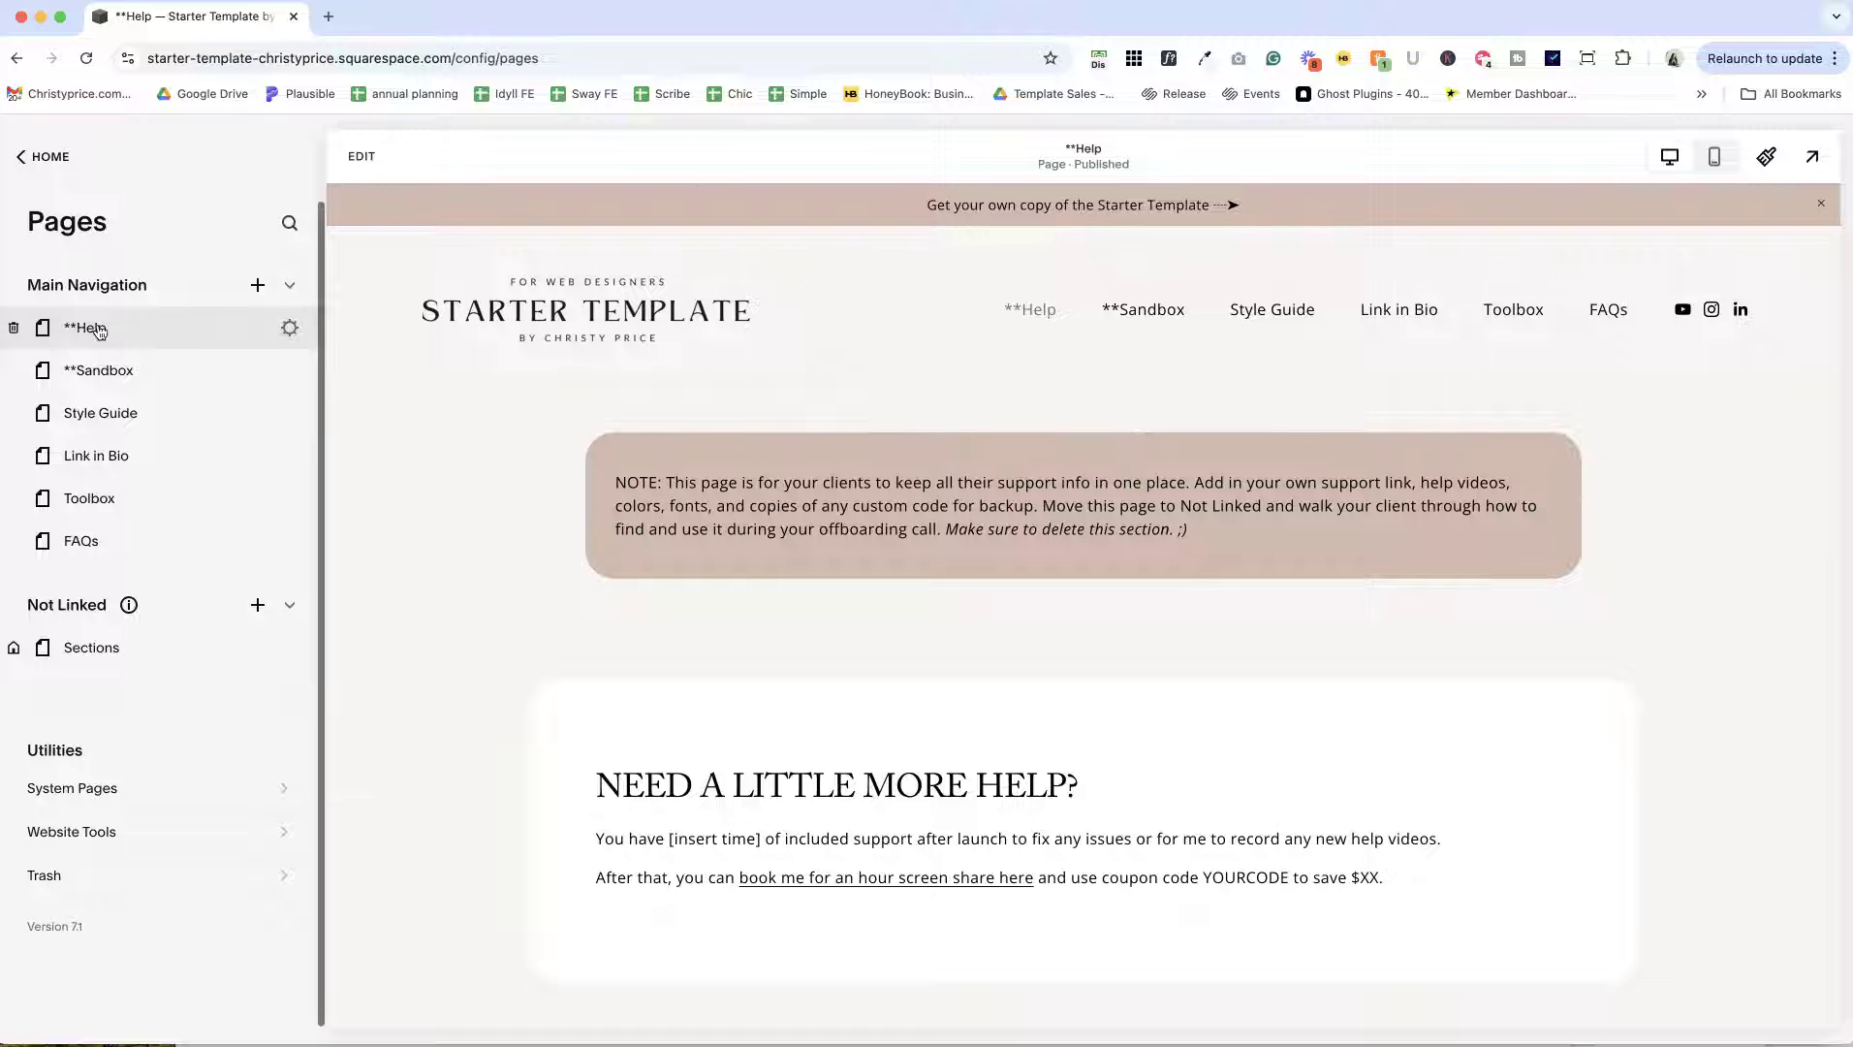
Step: Move the Help page into Not Linked, check its SEO settings, then pick it up again
drag(98, 331, 126, 663)
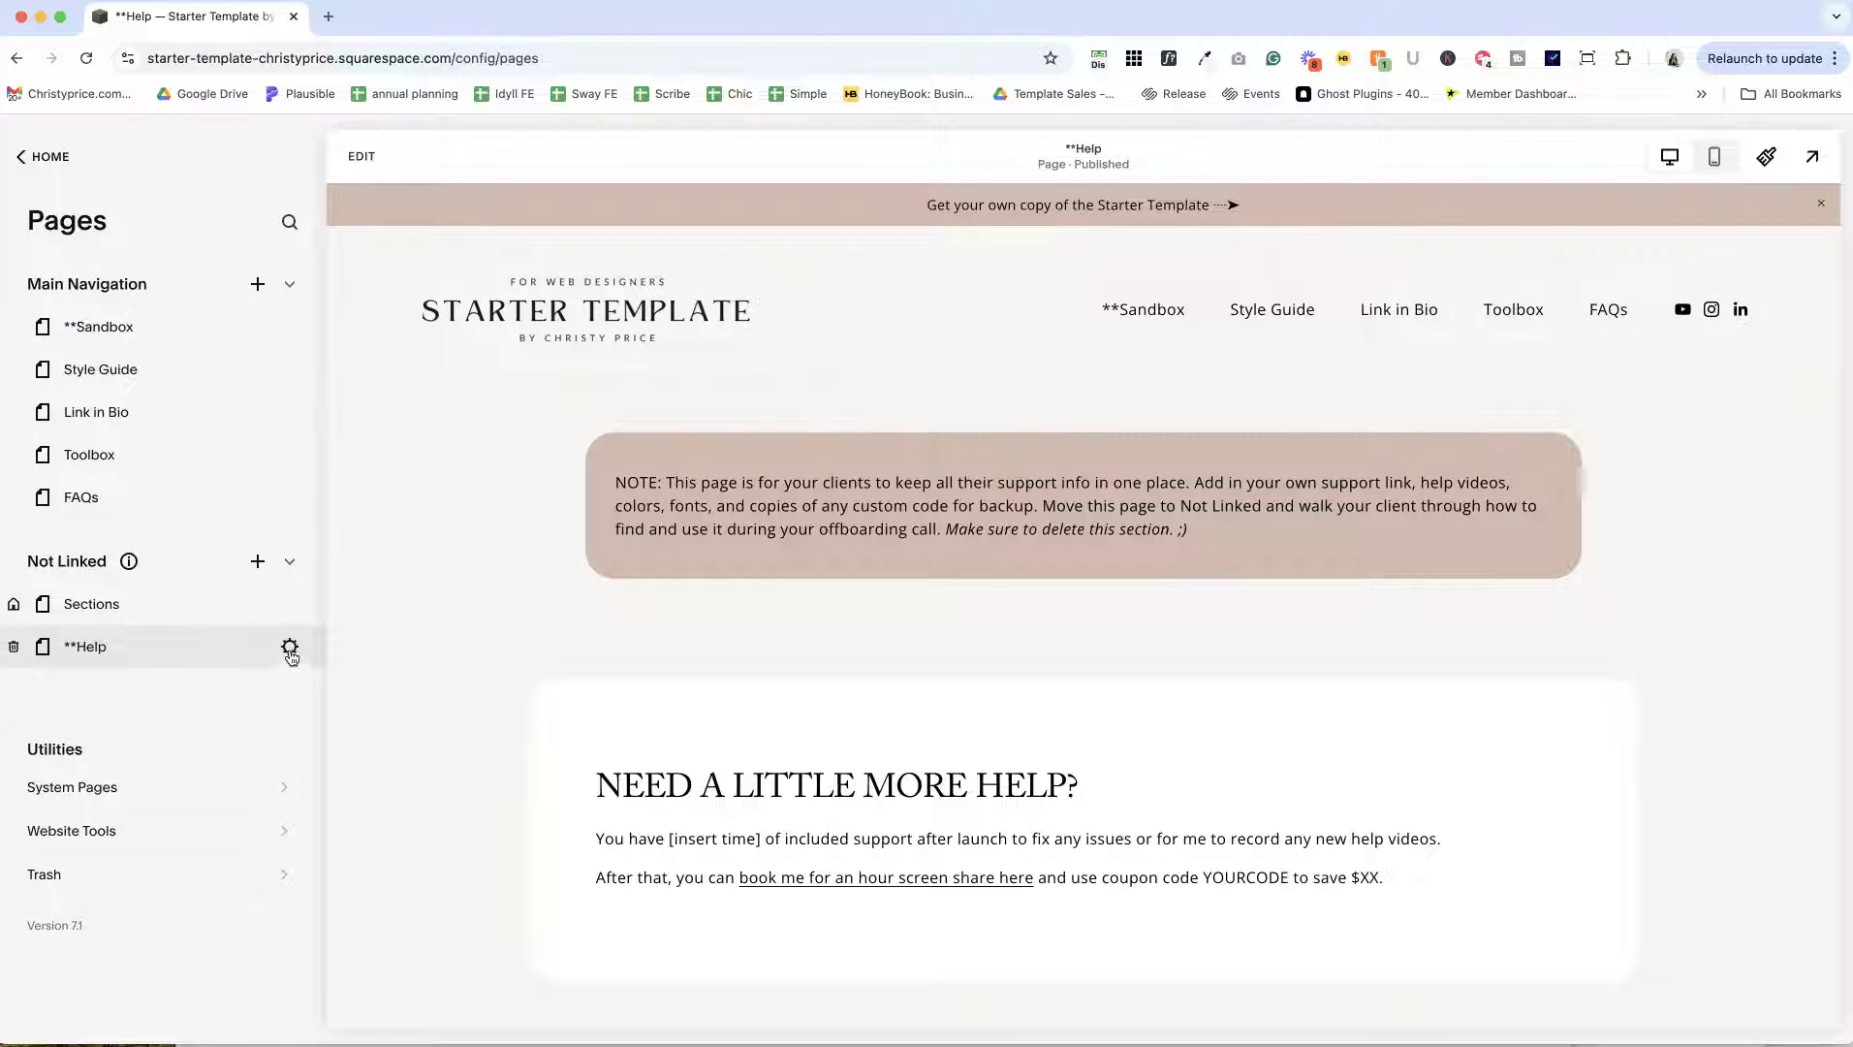
click(289, 647)
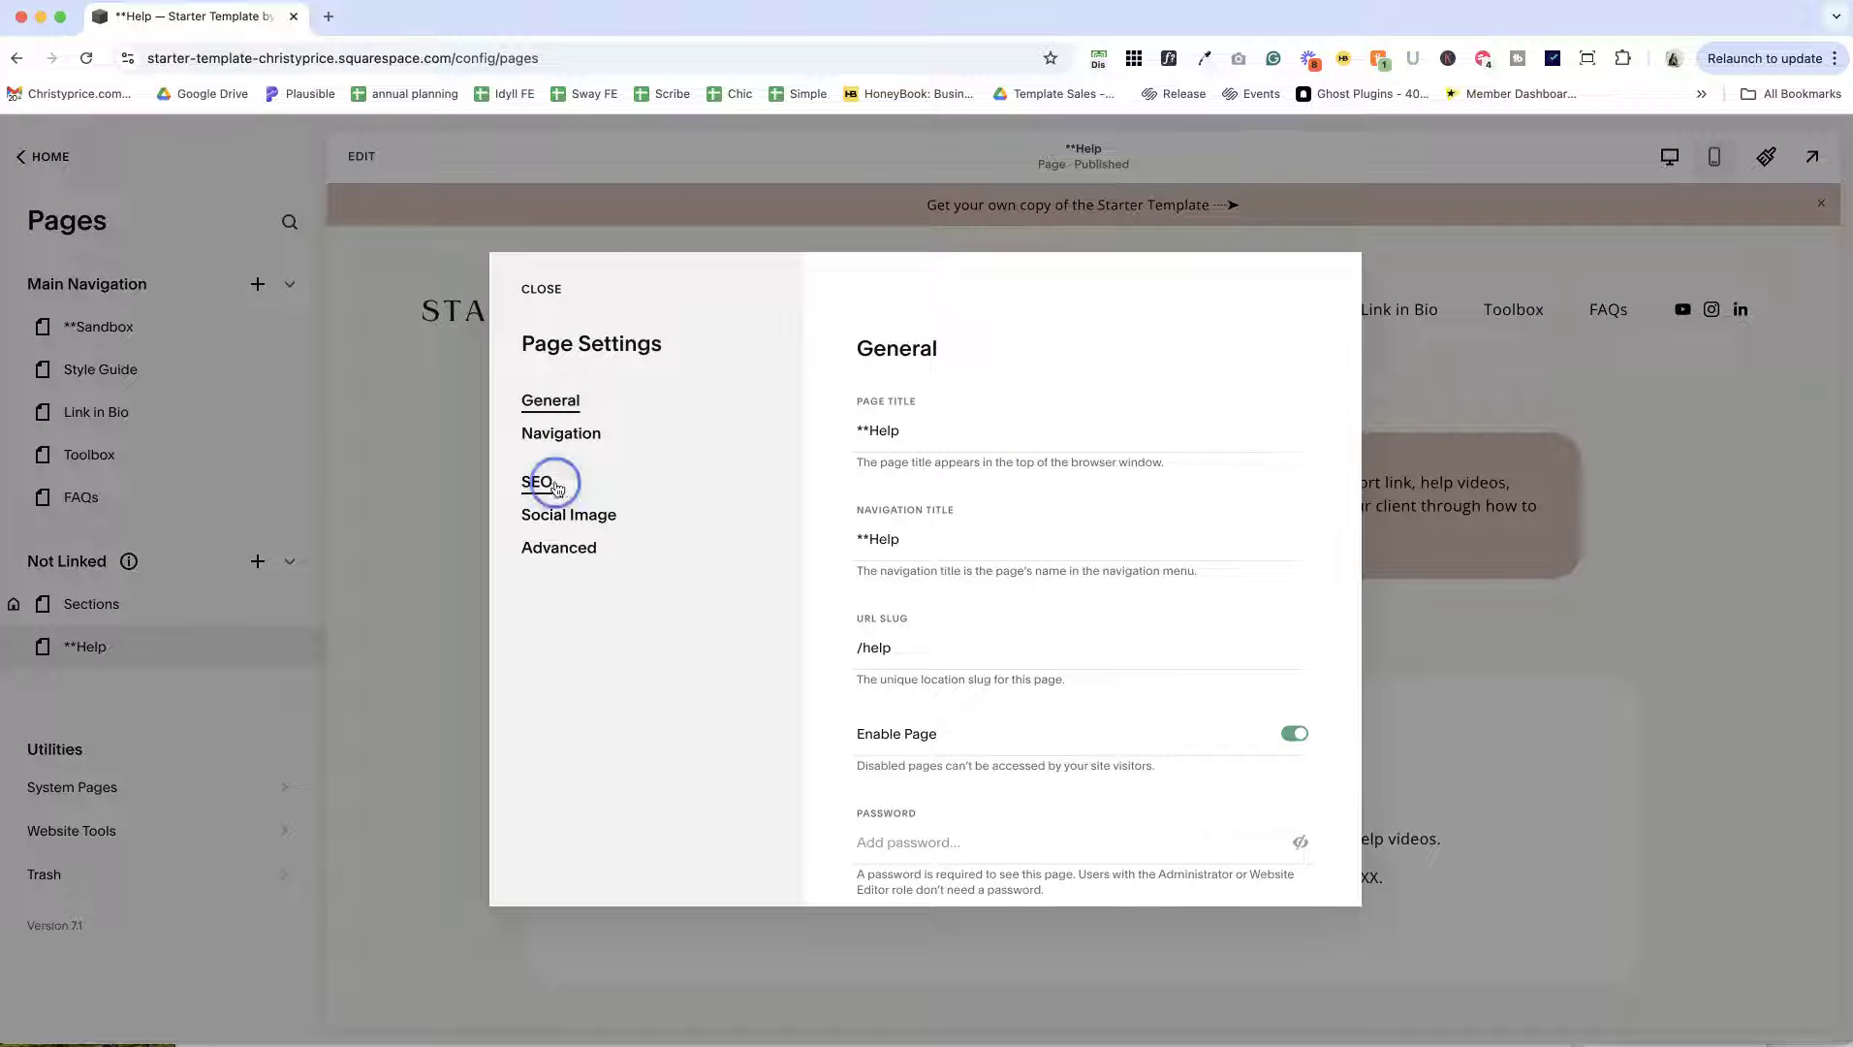
click(537, 481)
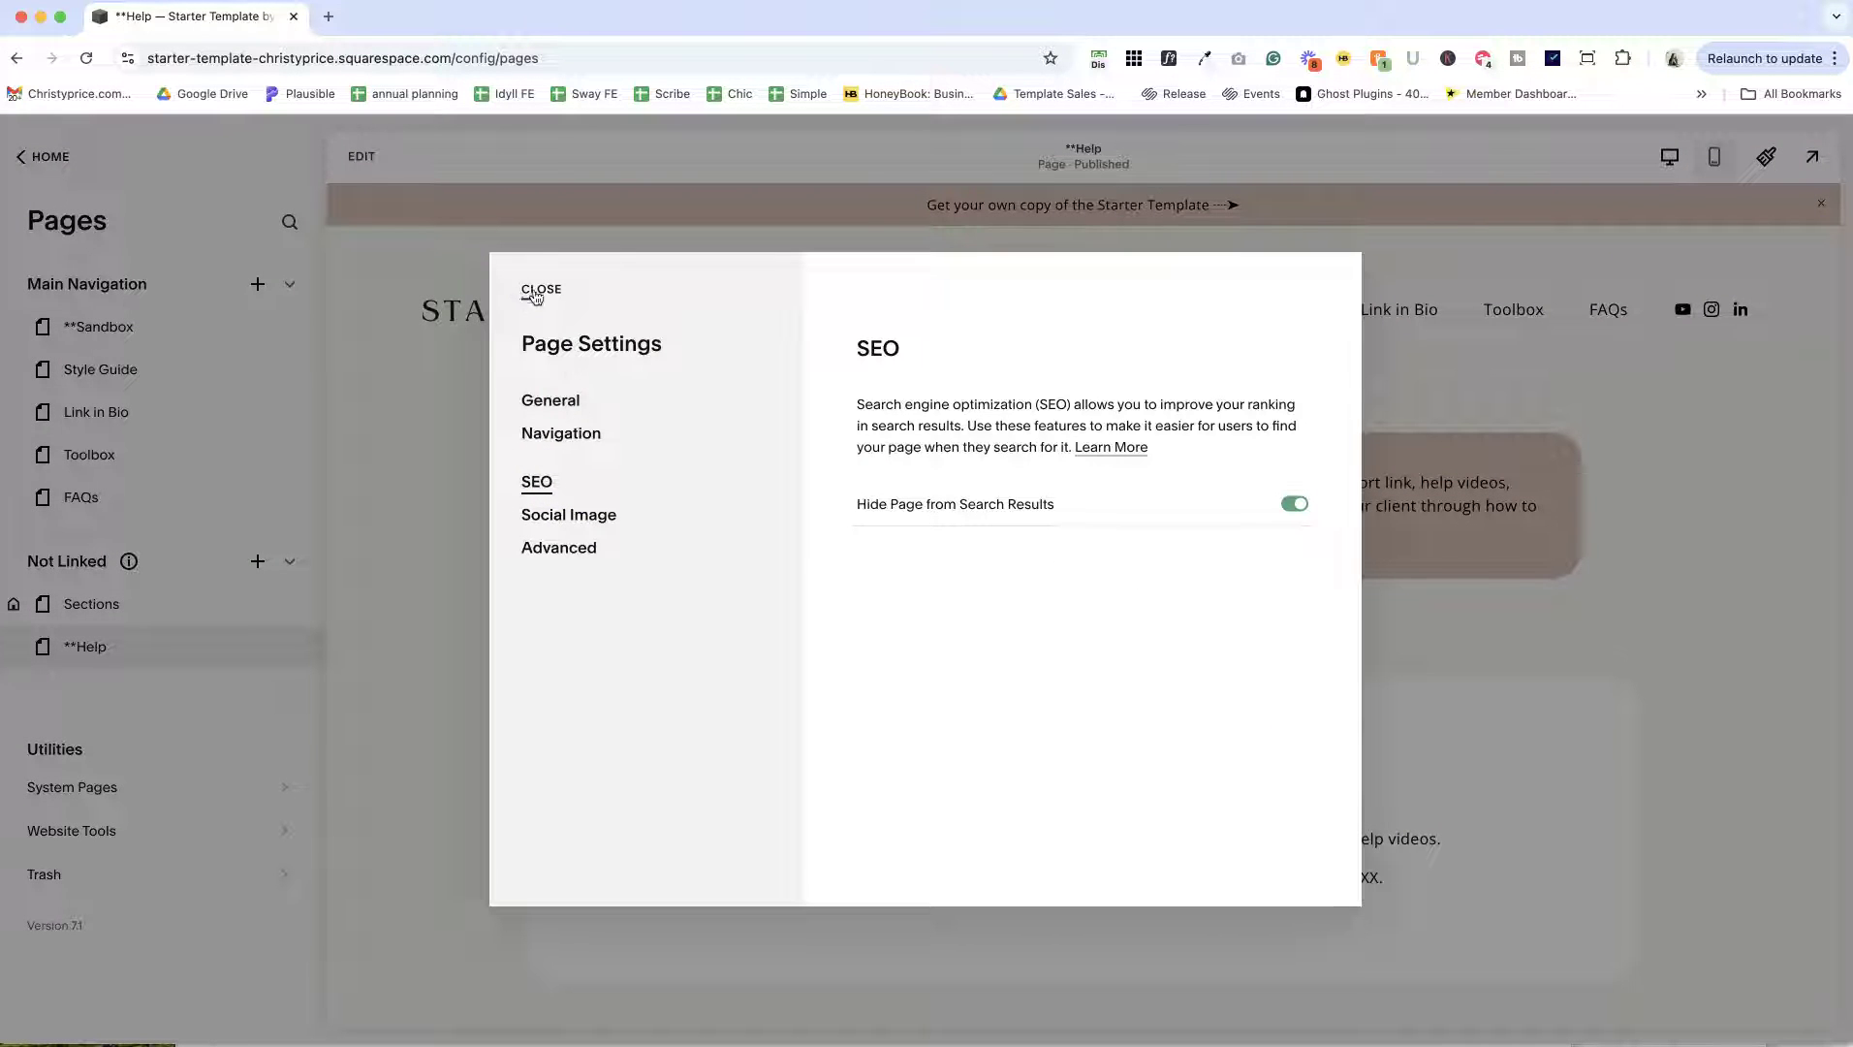
click(533, 288)
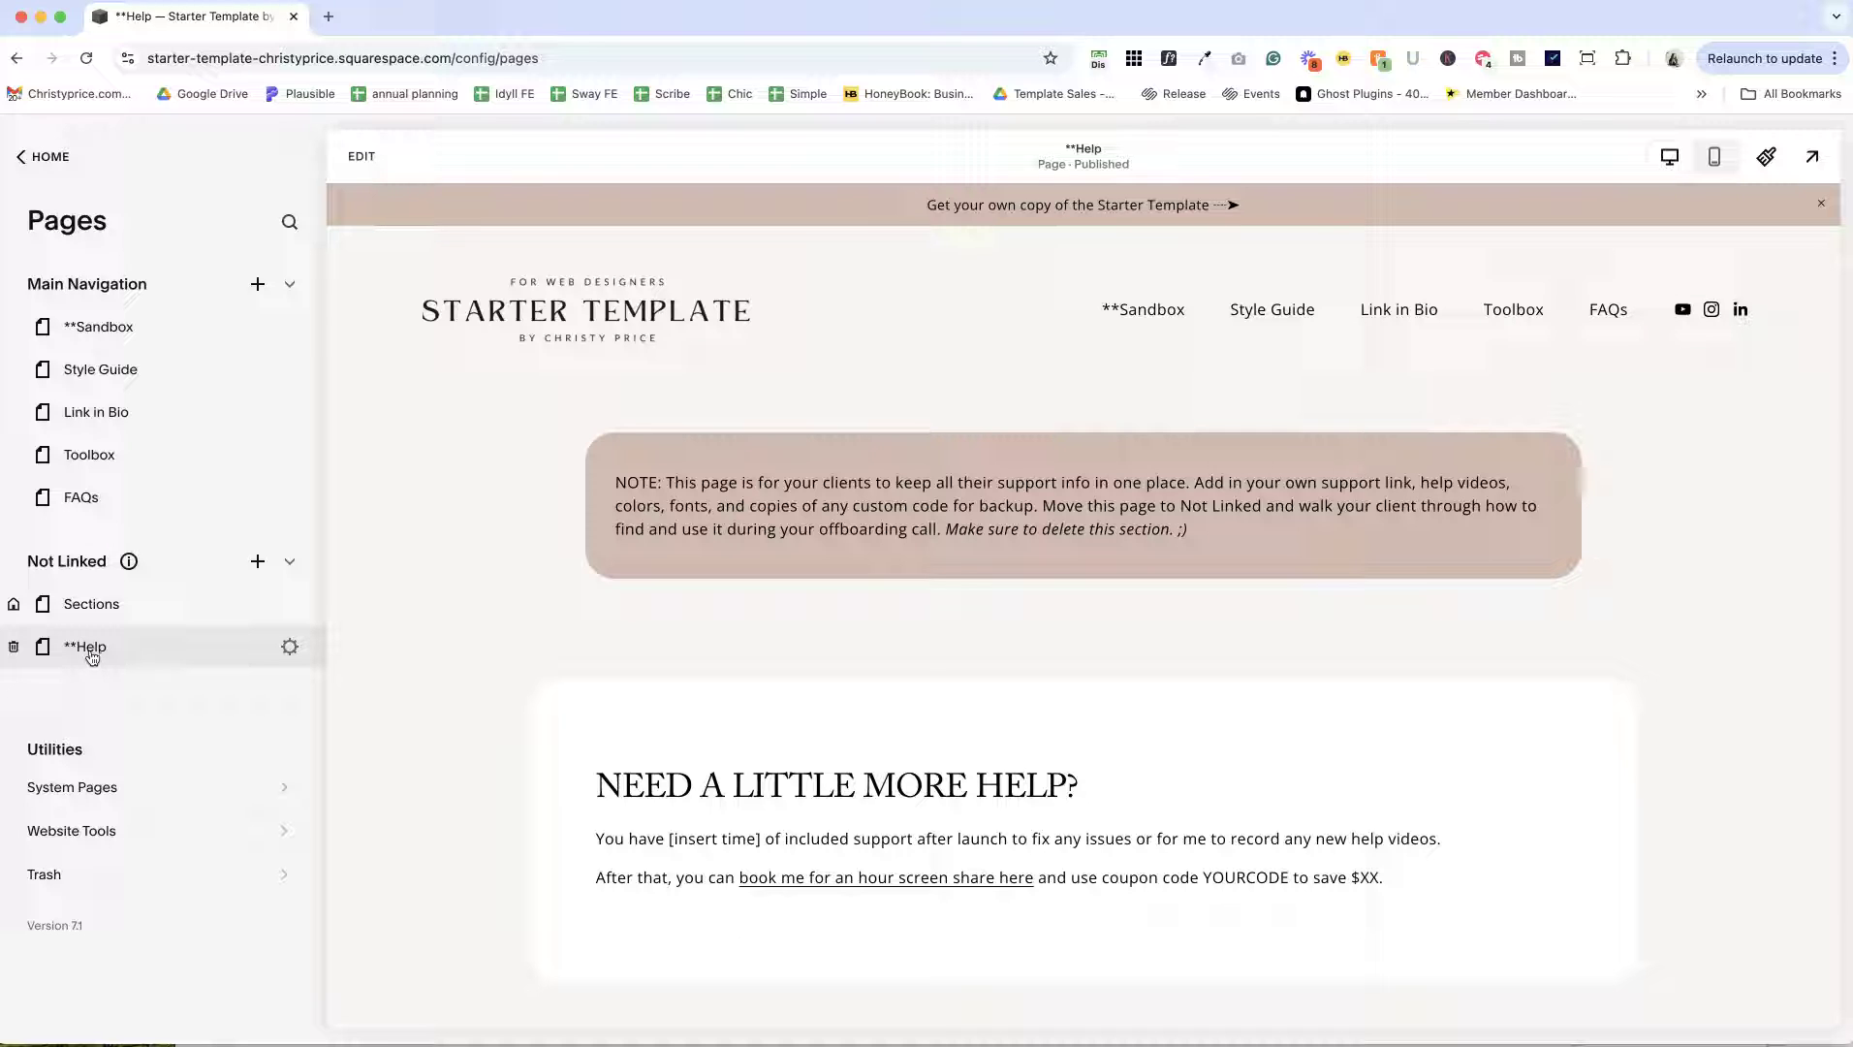
drag(92, 657, 99, 650)
Step: Return Help to the top of Main Navigation and browse the Sandbox page's intro and cards
drag(90, 649, 113, 376)
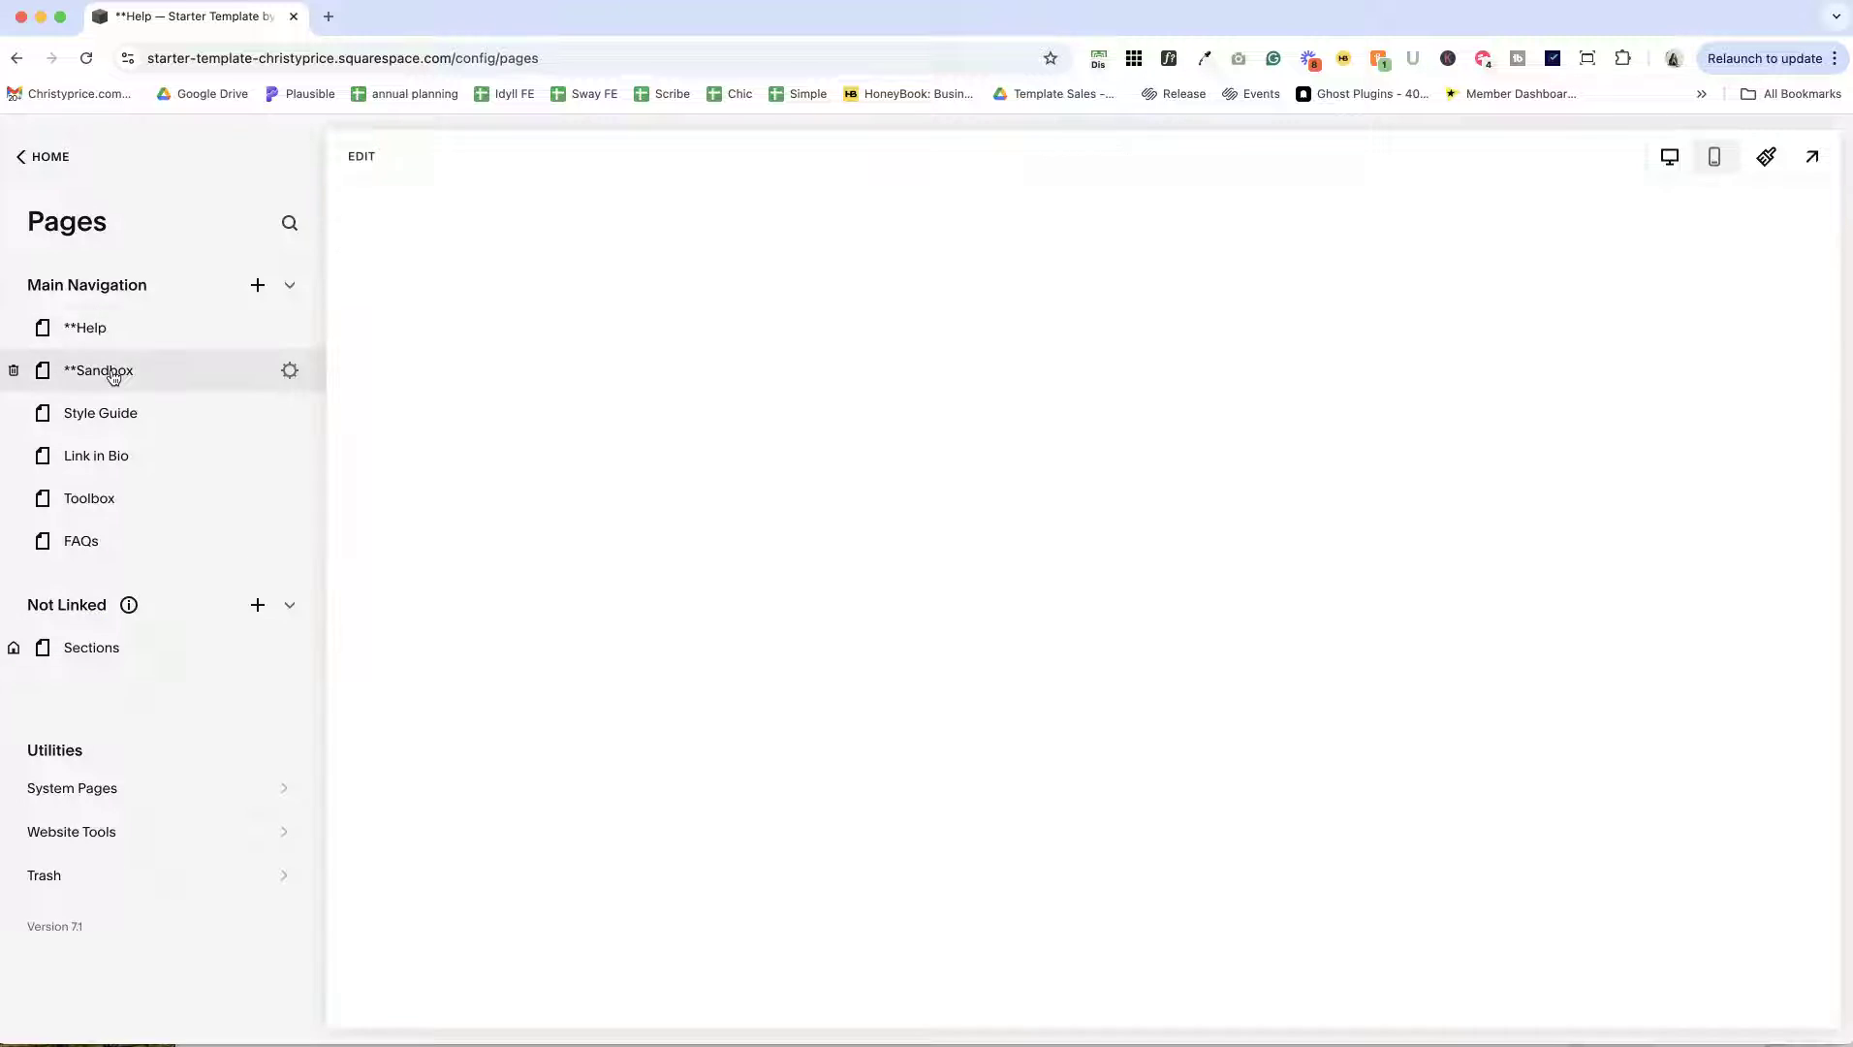
click(113, 376)
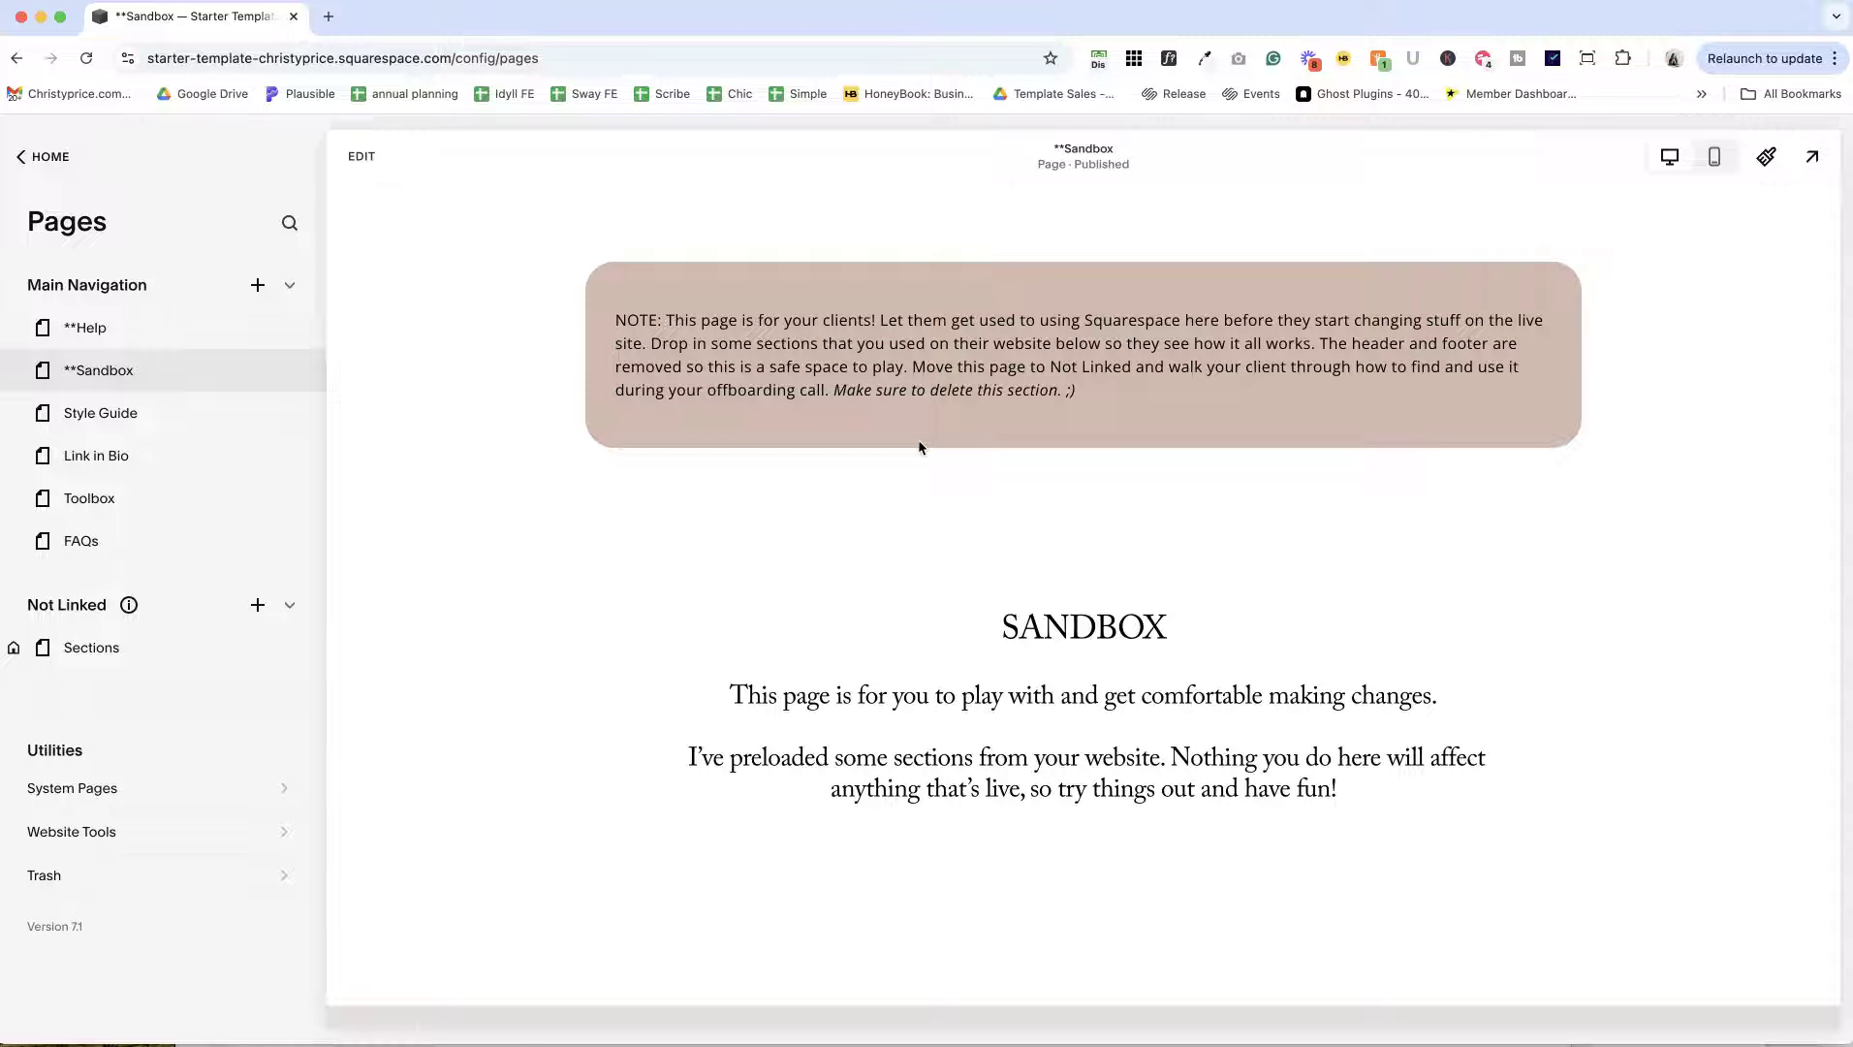
scroll(917, 441, down, 5)
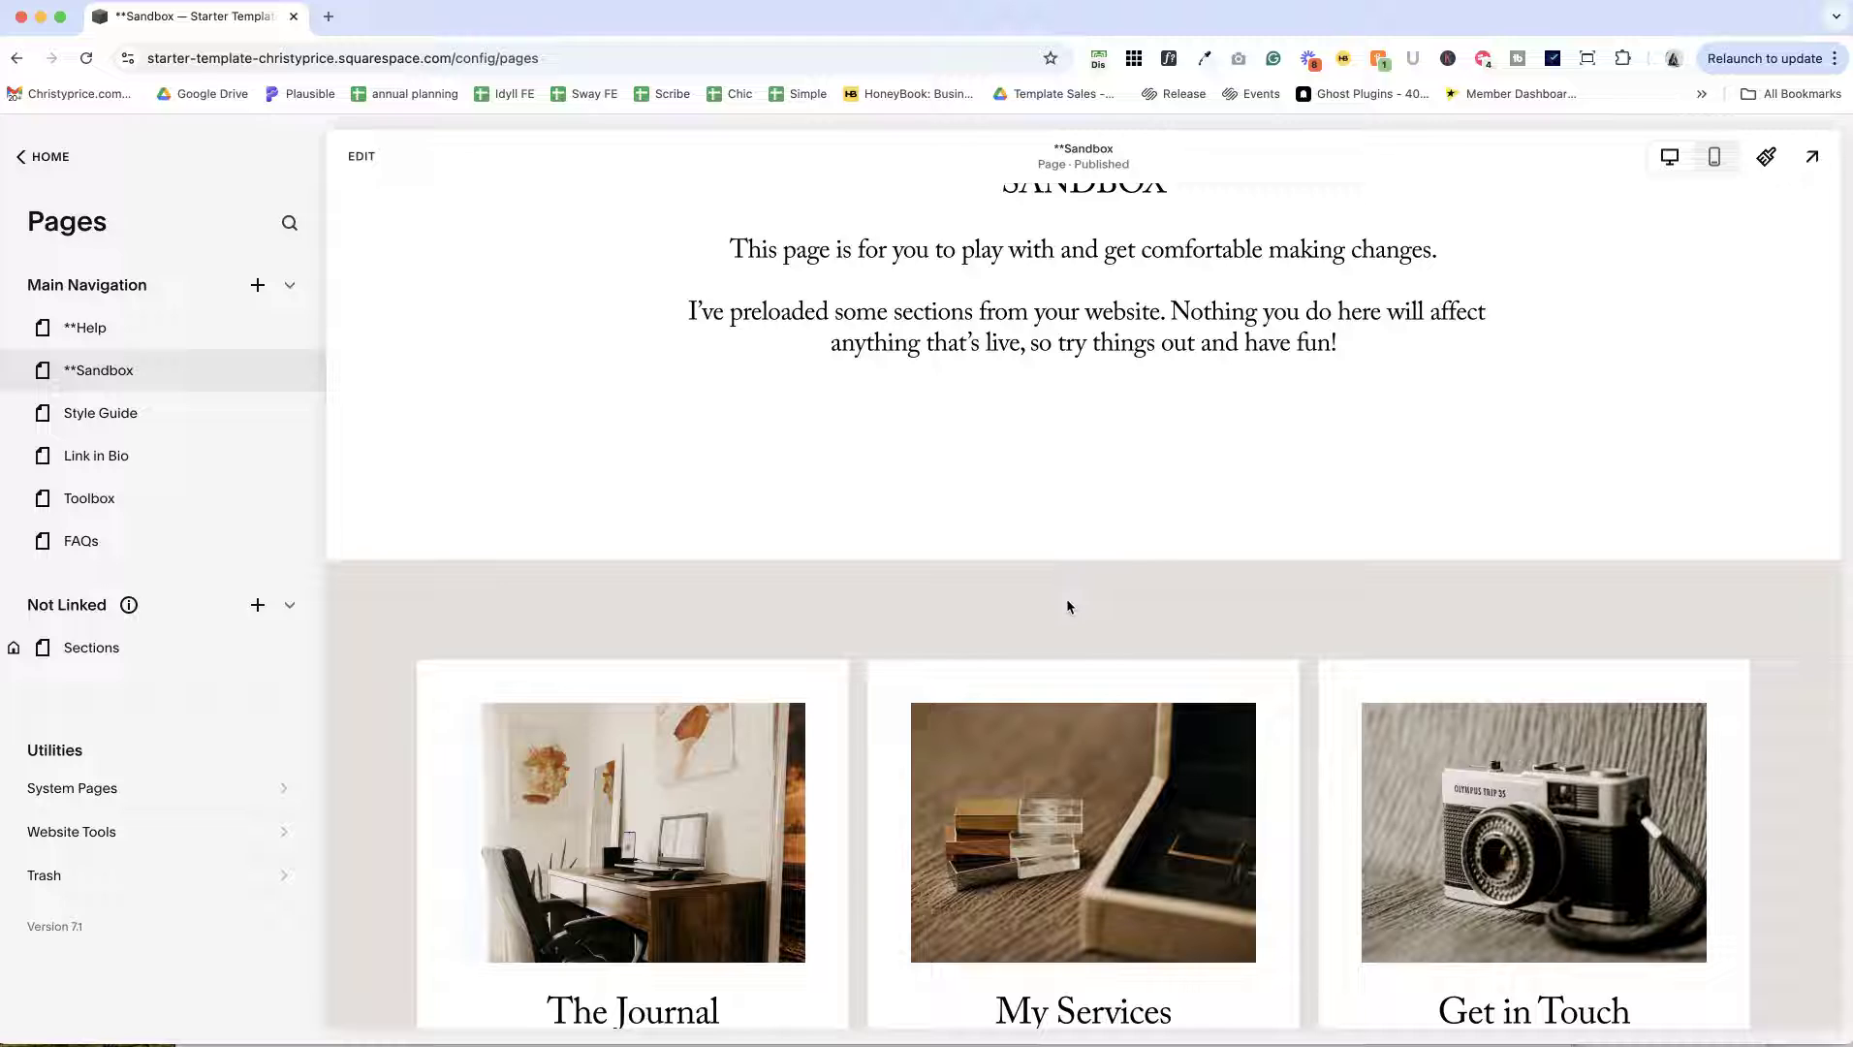
scroll(872, 290, down, 4)
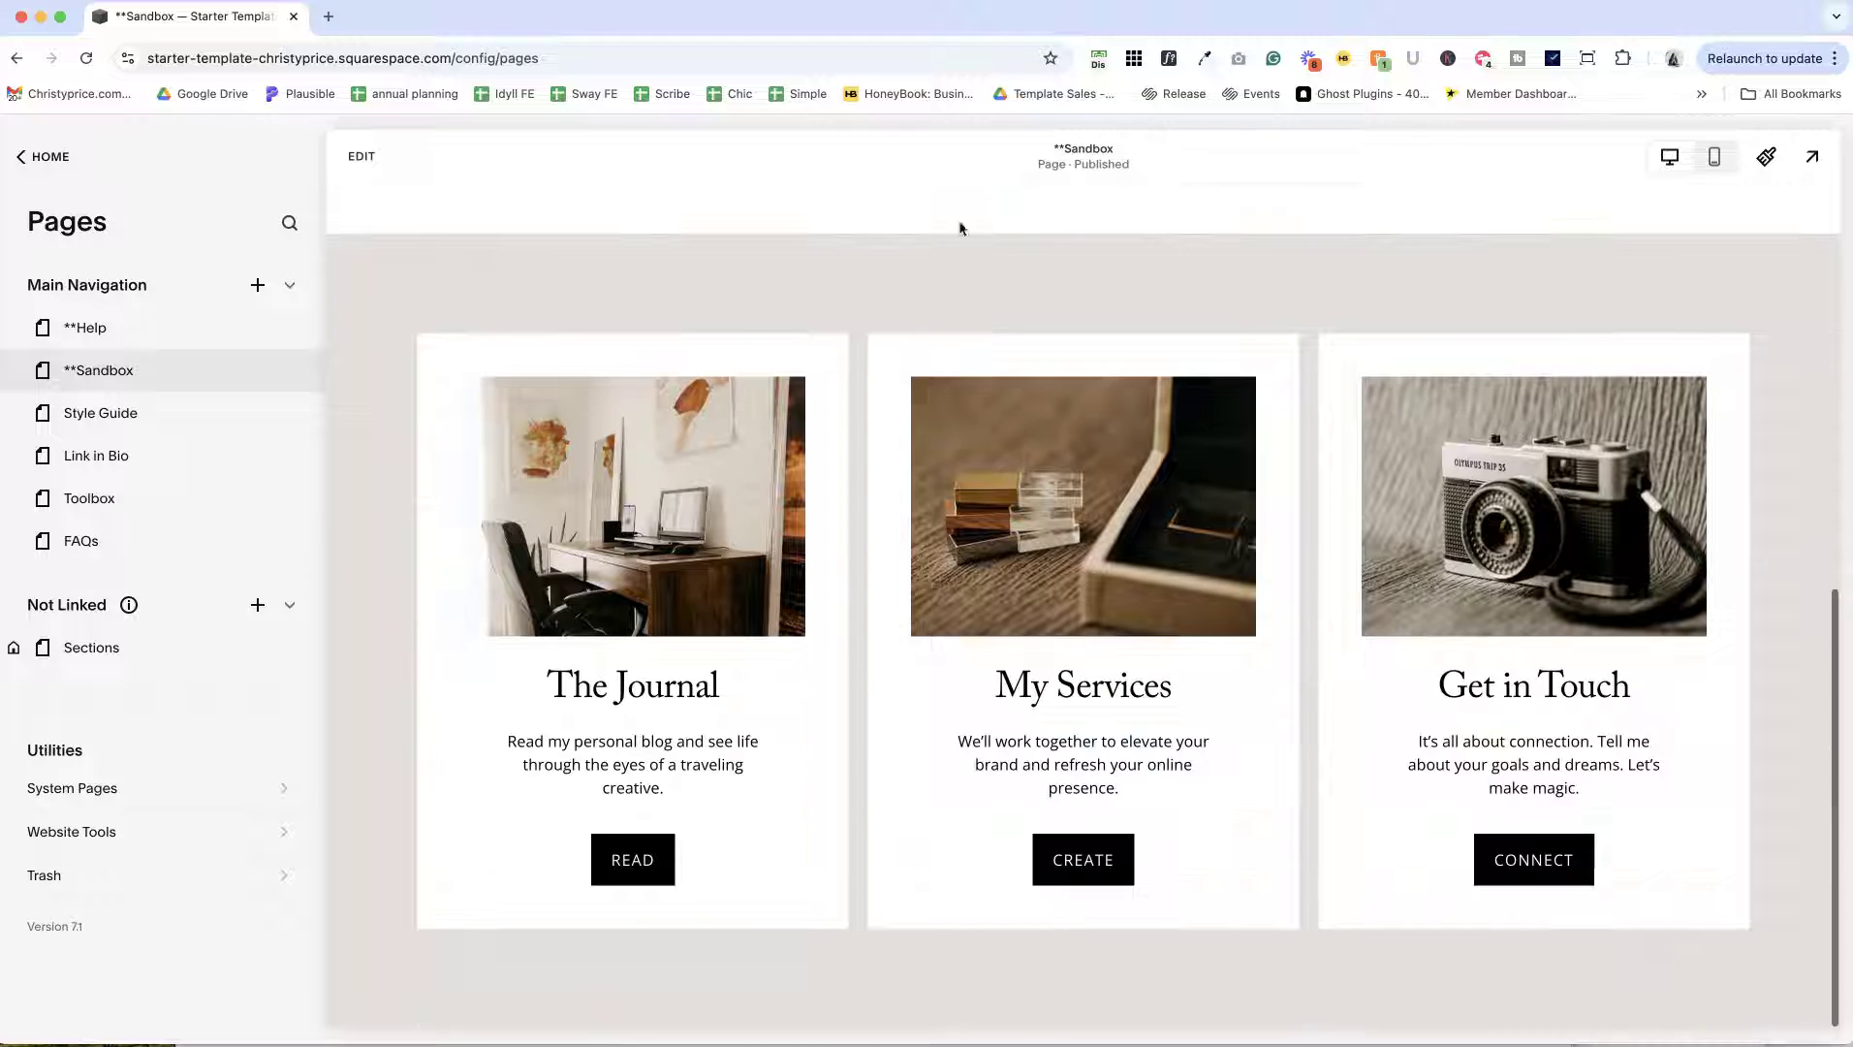
scroll(972, 469, up, 7)
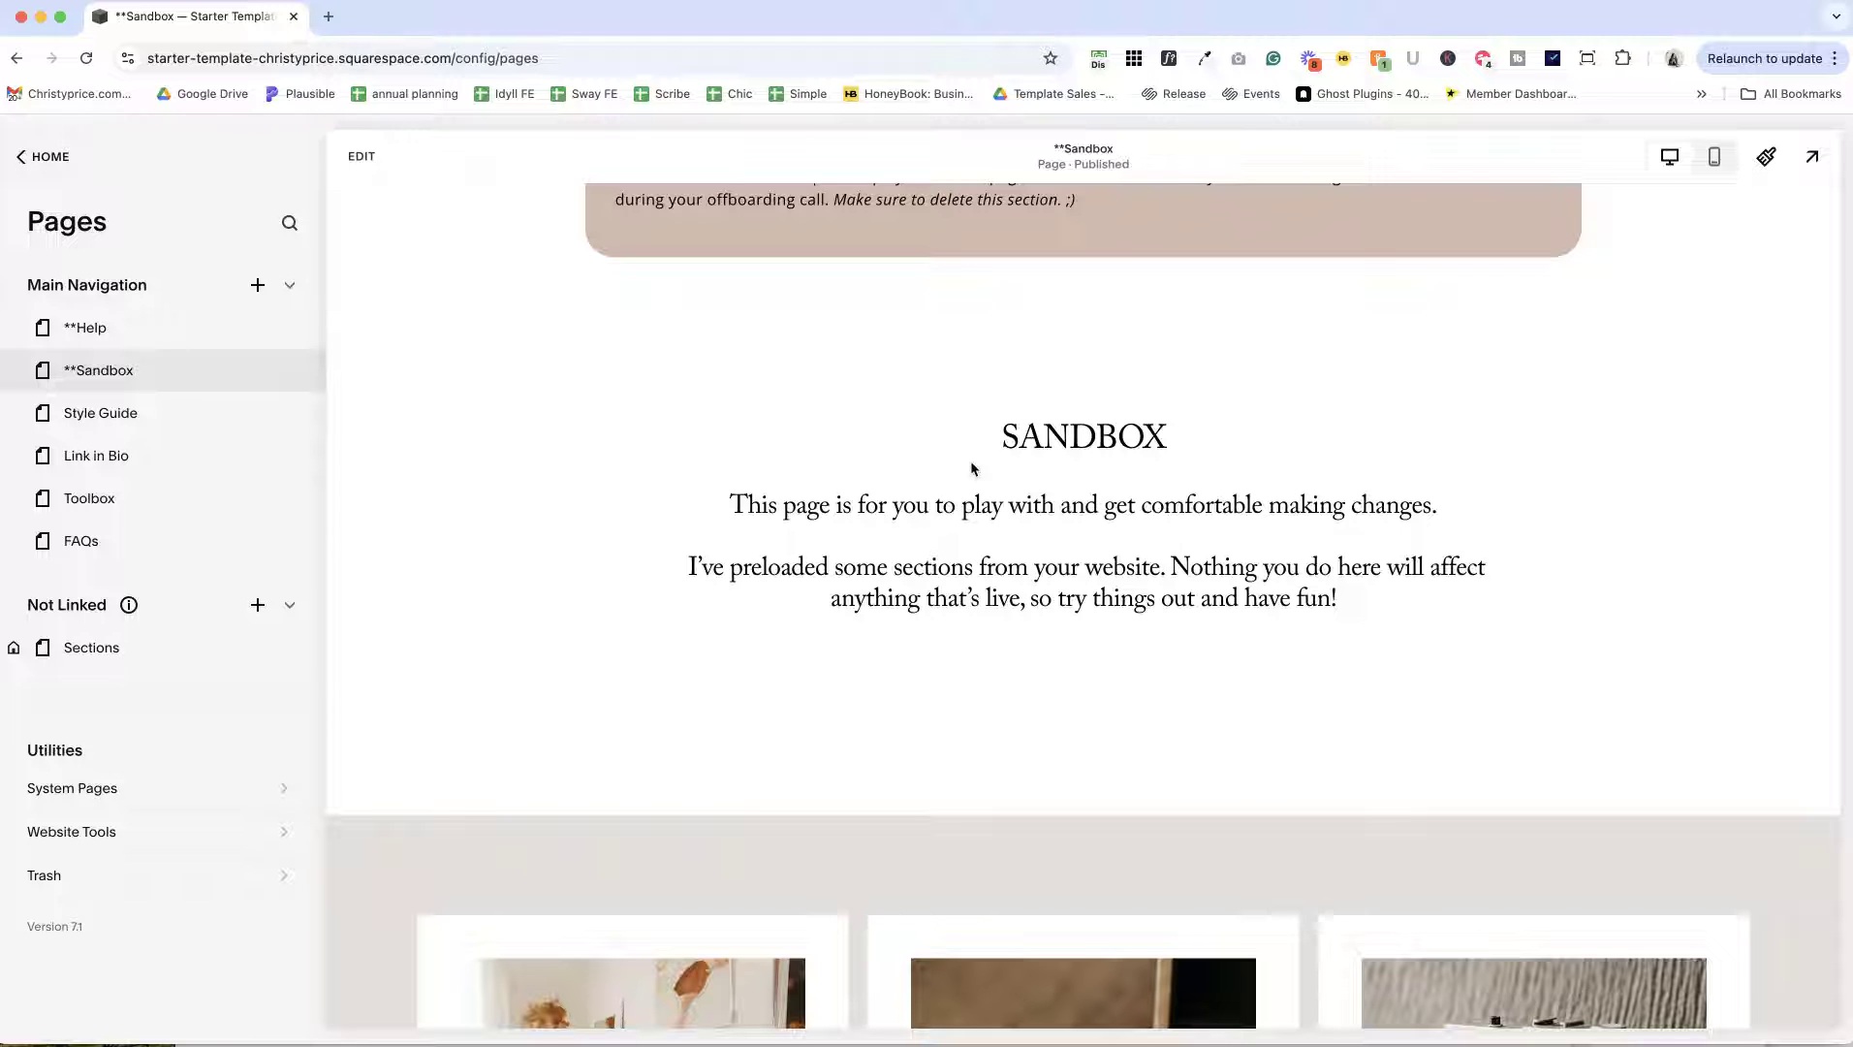
scroll(972, 469, down, 7)
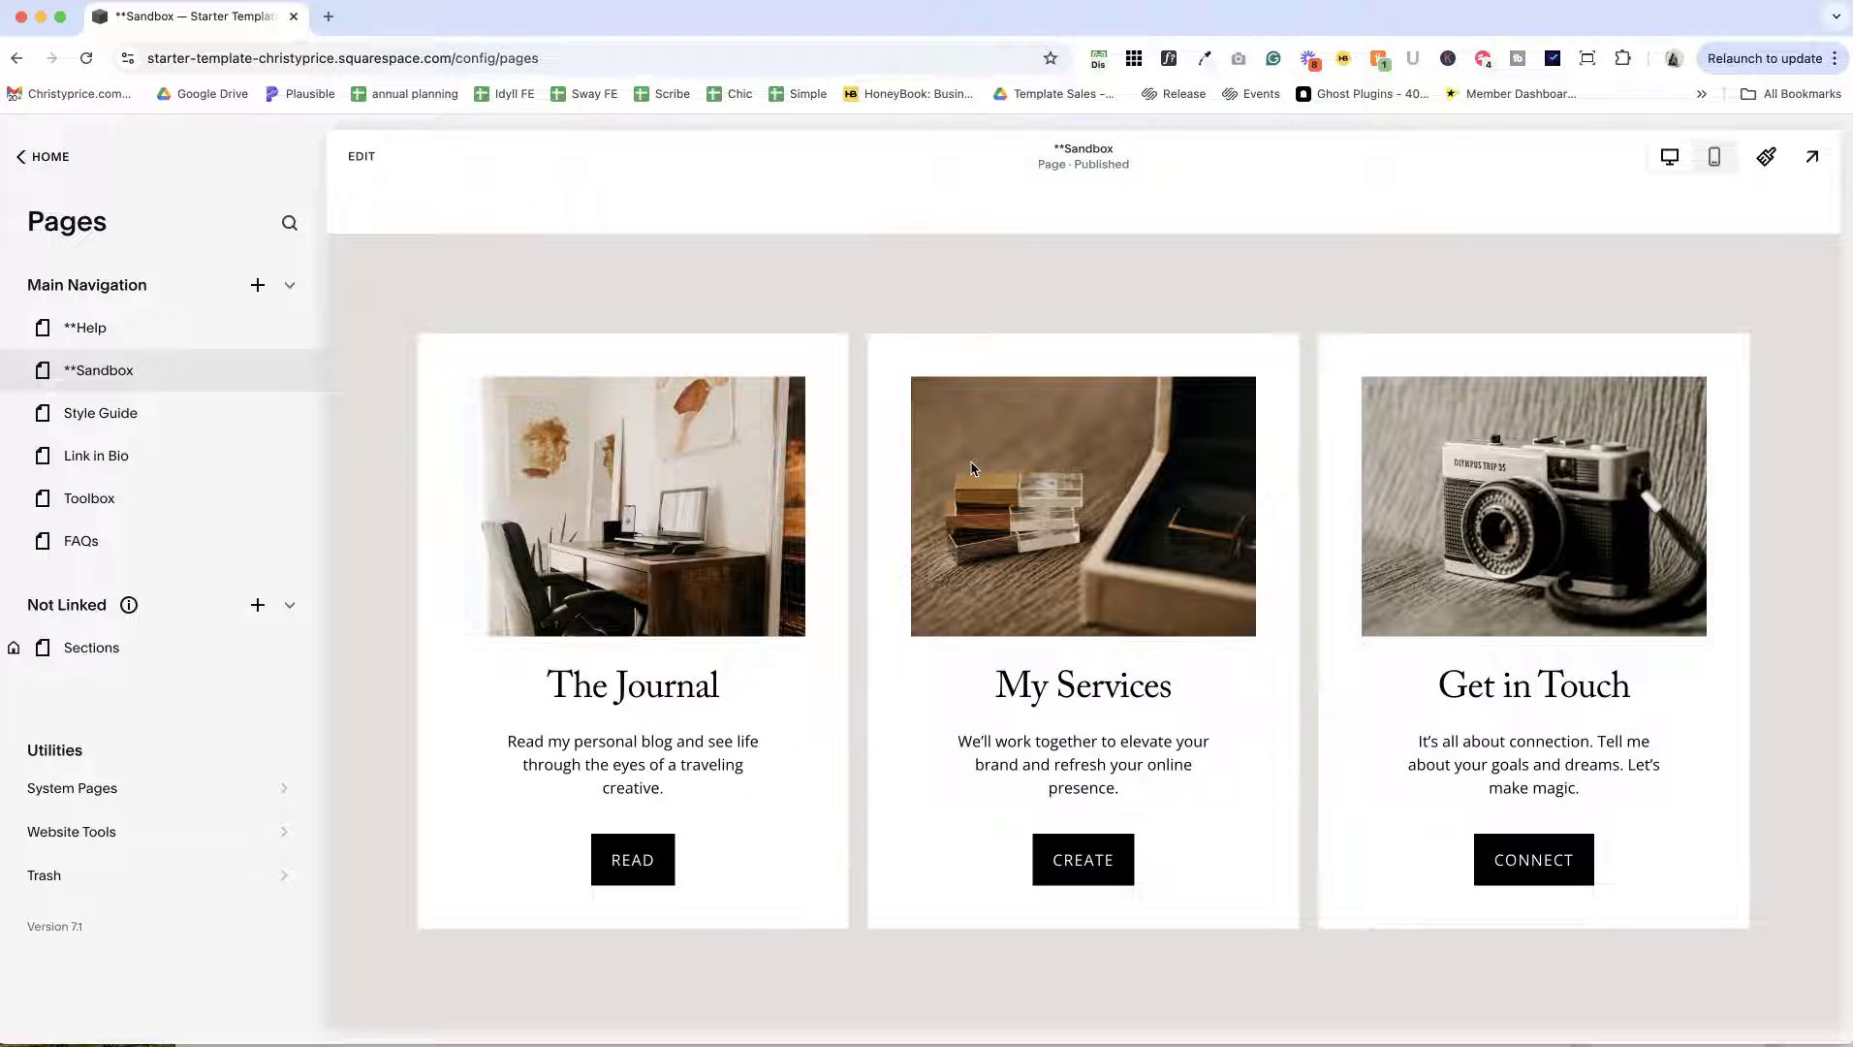
Step: Confirm in Sandbox's Navigation settings that Show Header and Show Footer are off, then close
click(290, 369)
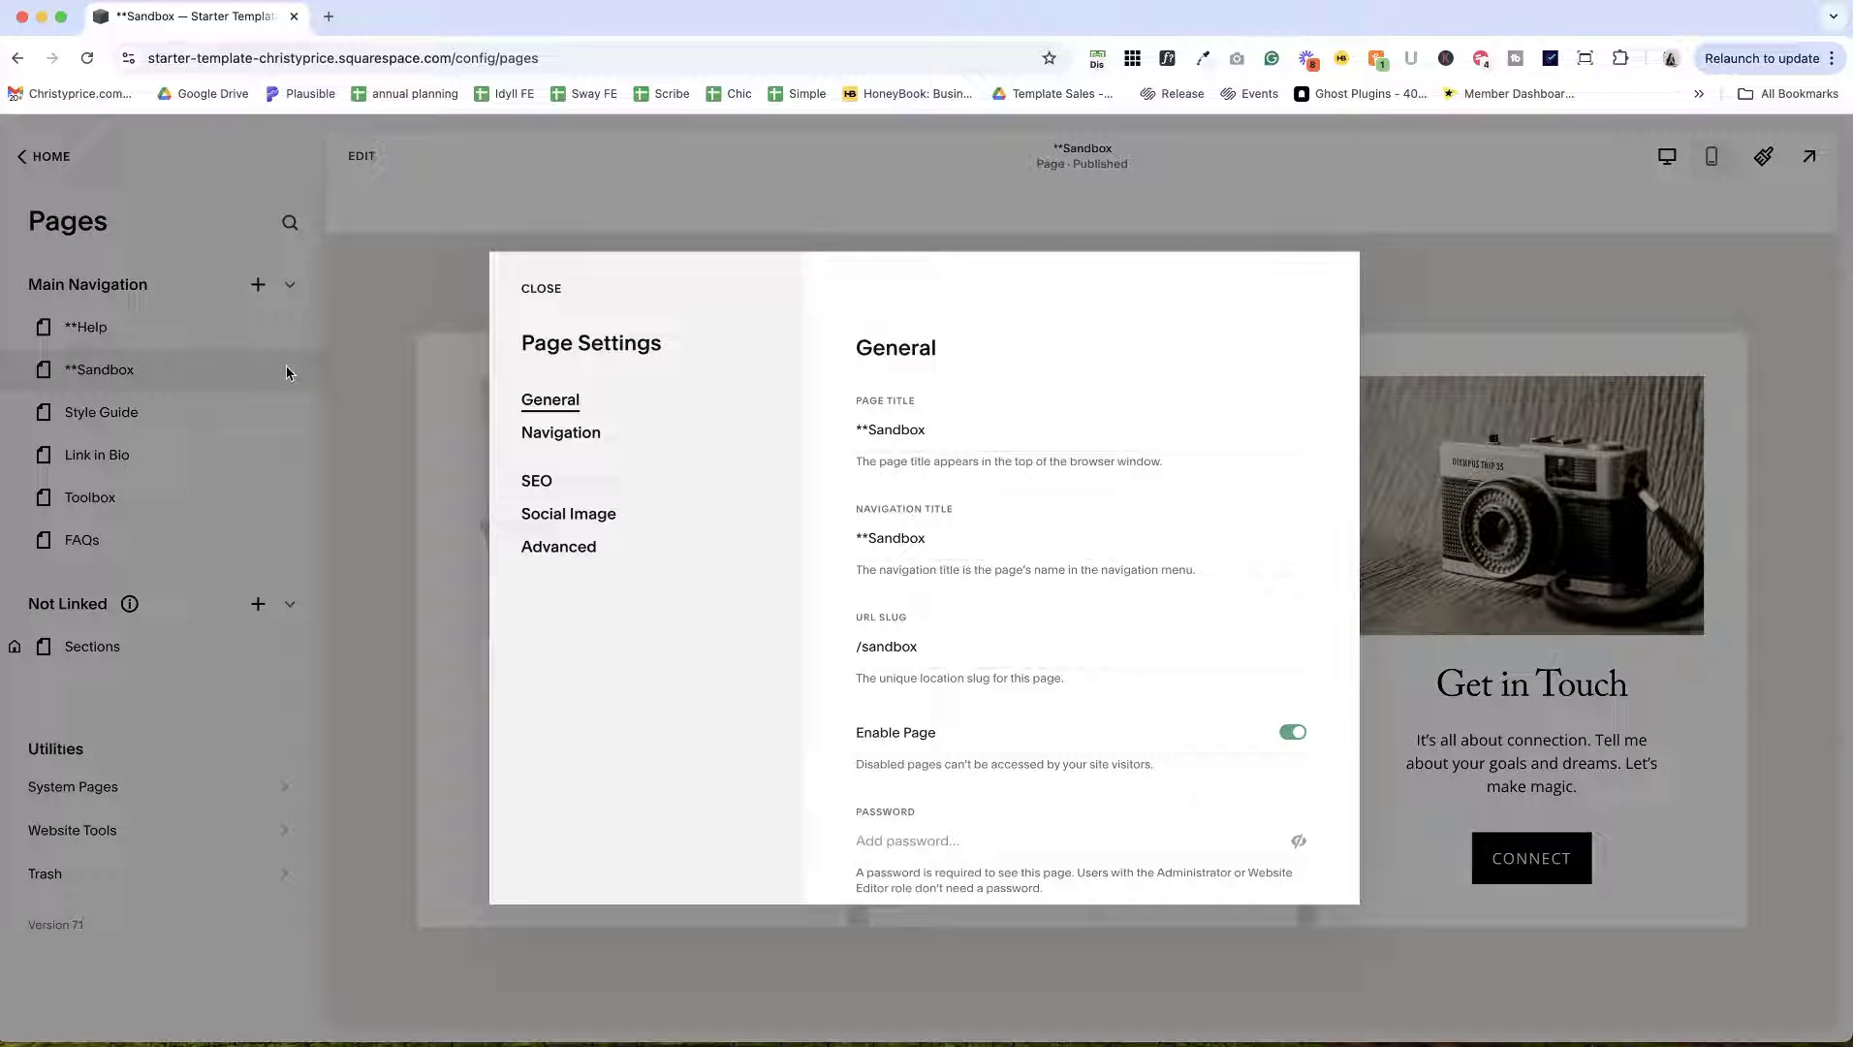
click(562, 433)
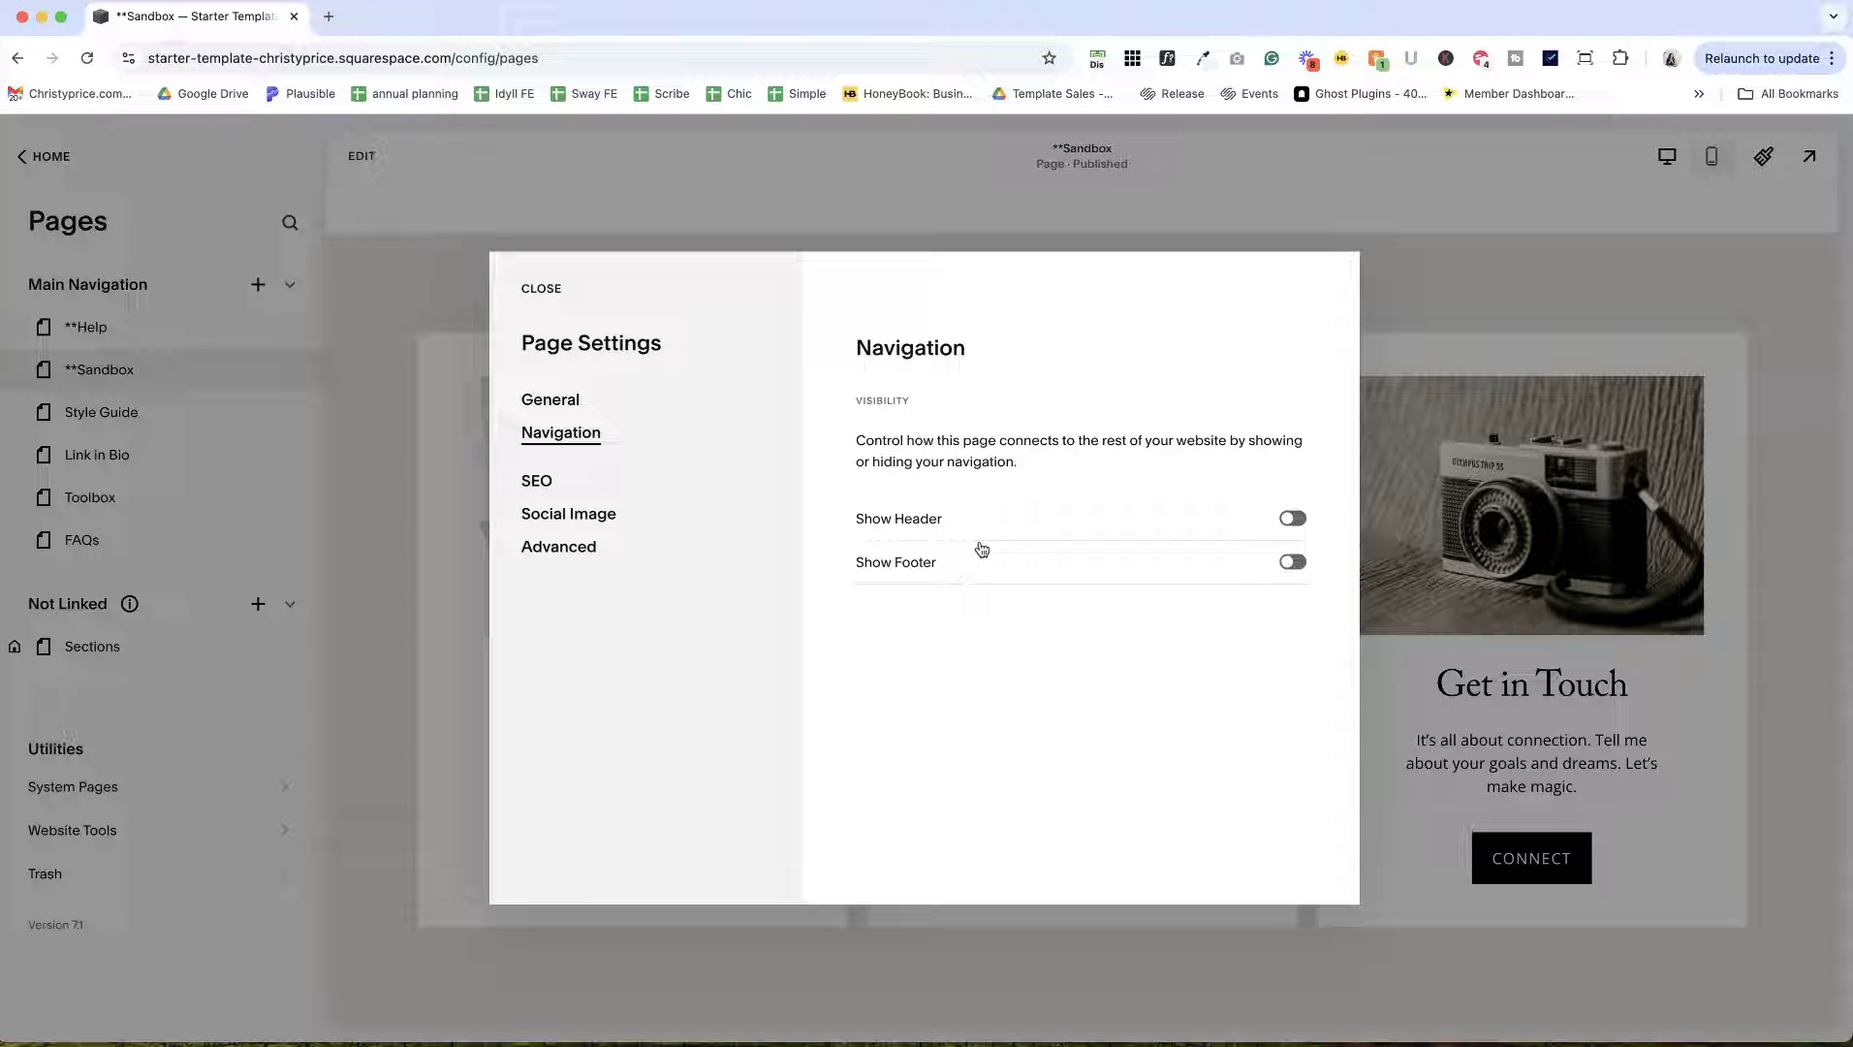
click(540, 289)
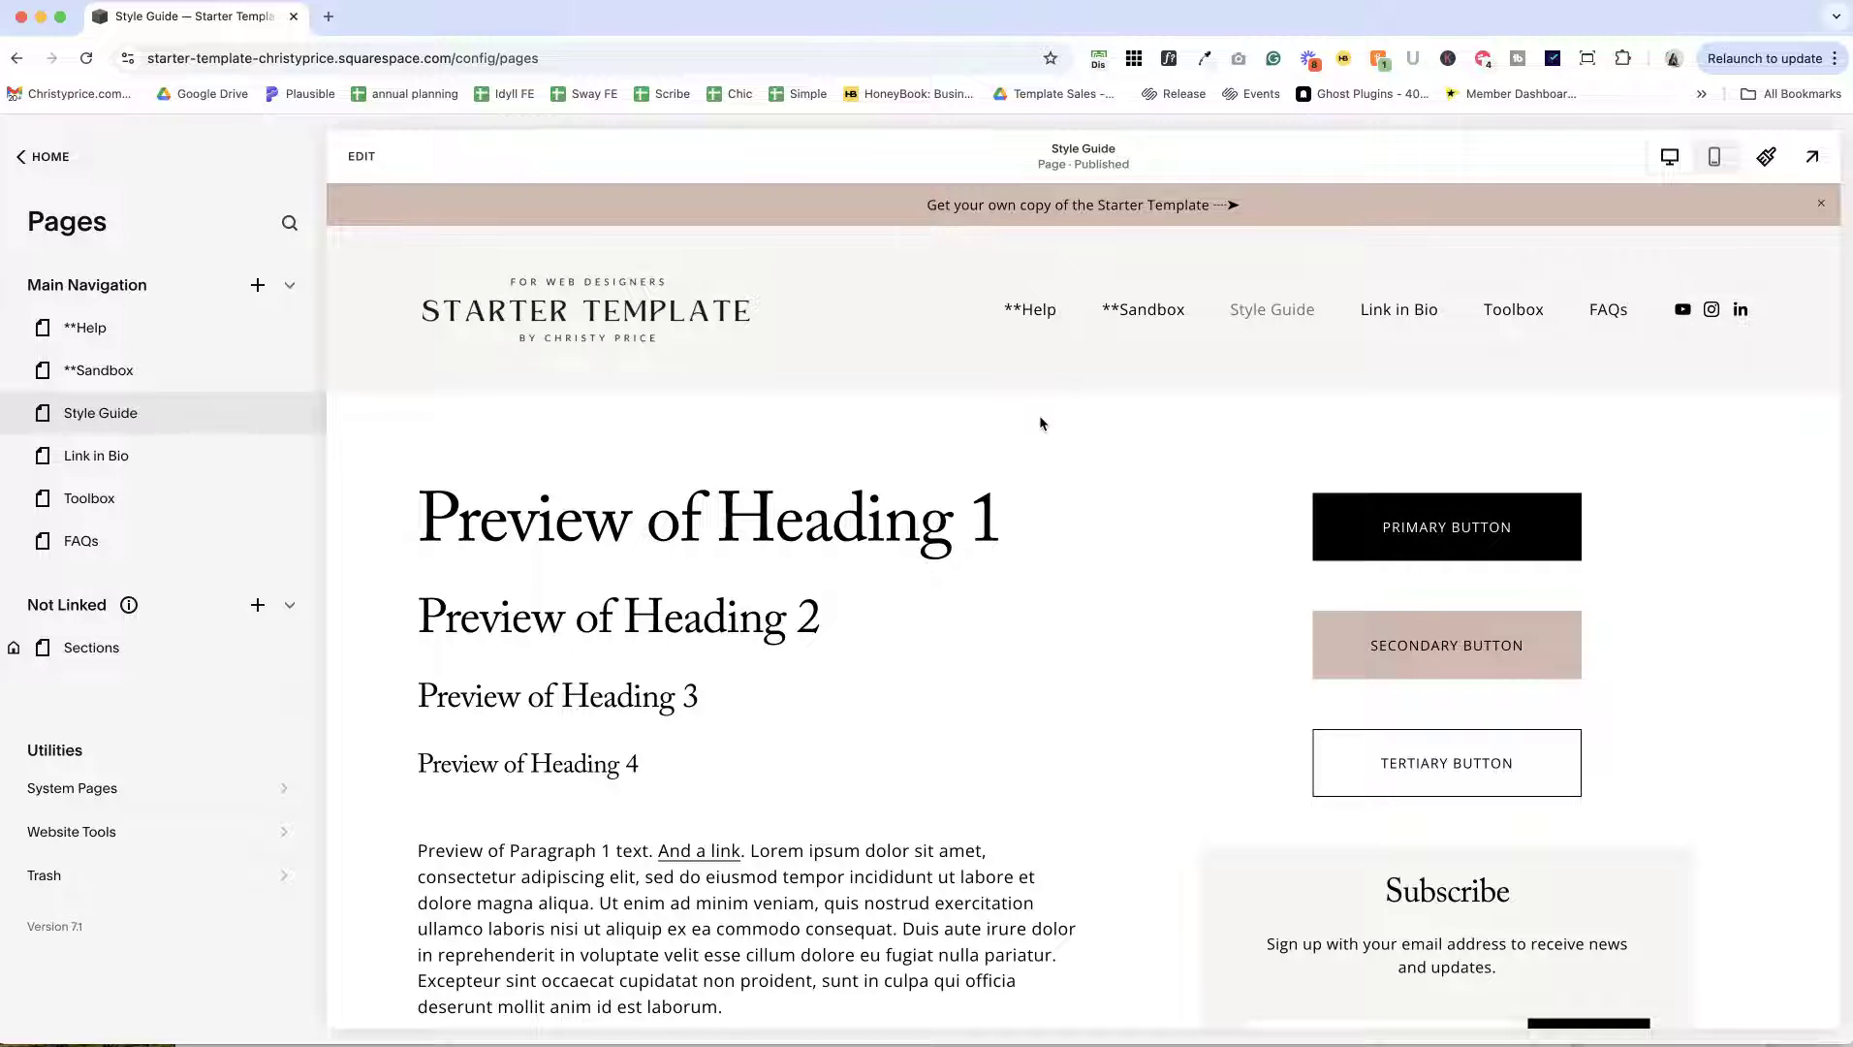
scroll(1040, 420, down, 5)
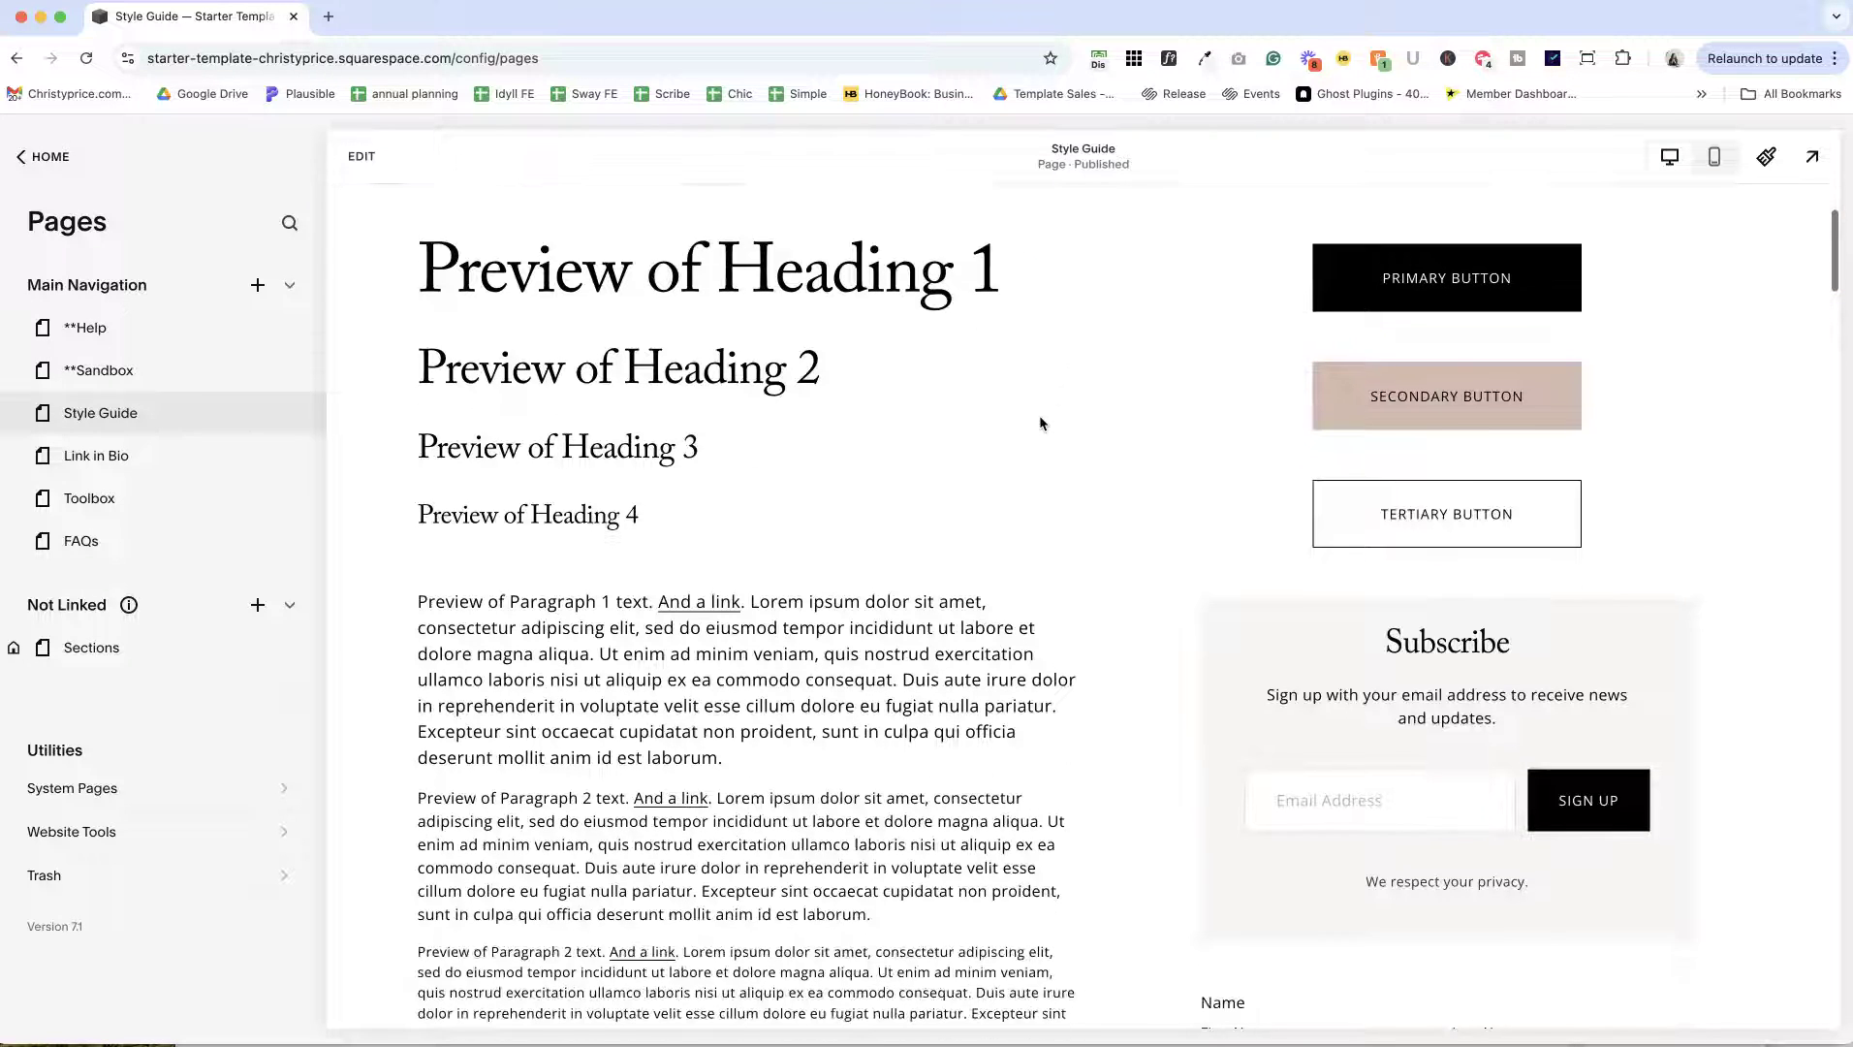
scroll(814, 372, up, 3)
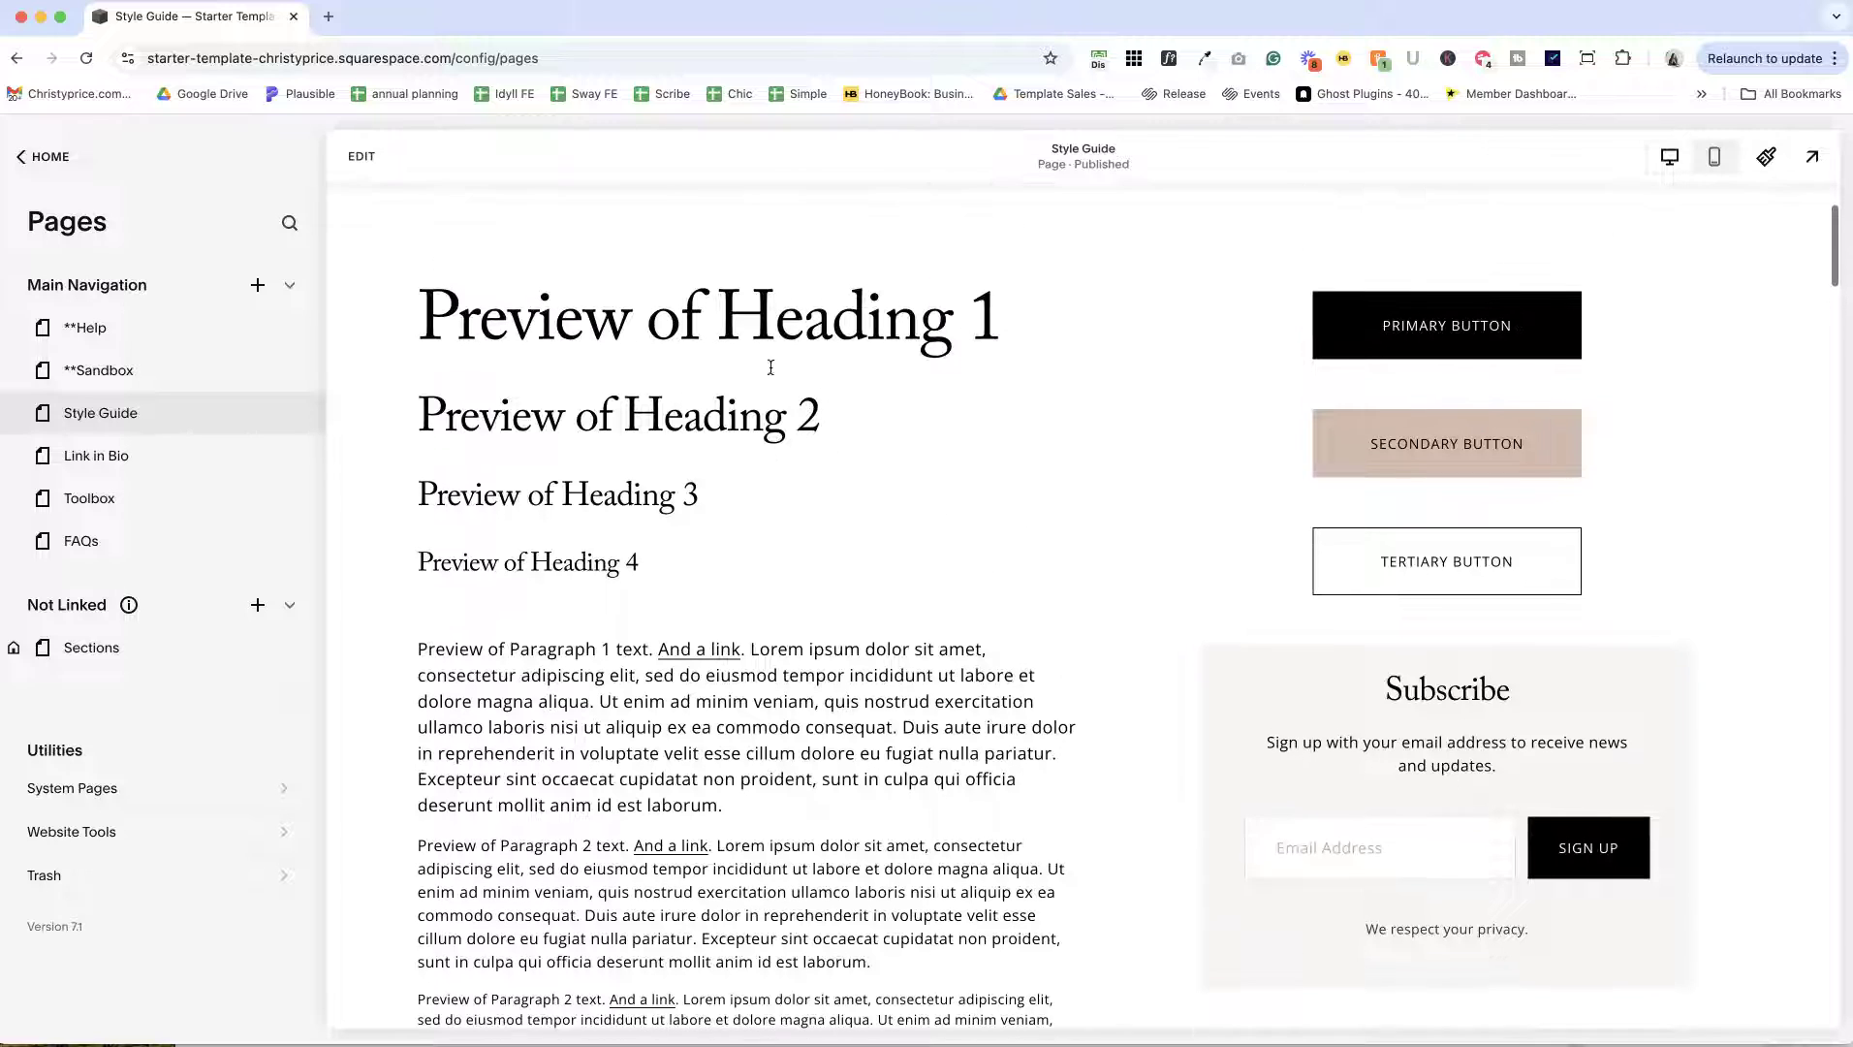
scroll(745, 401, down, 2)
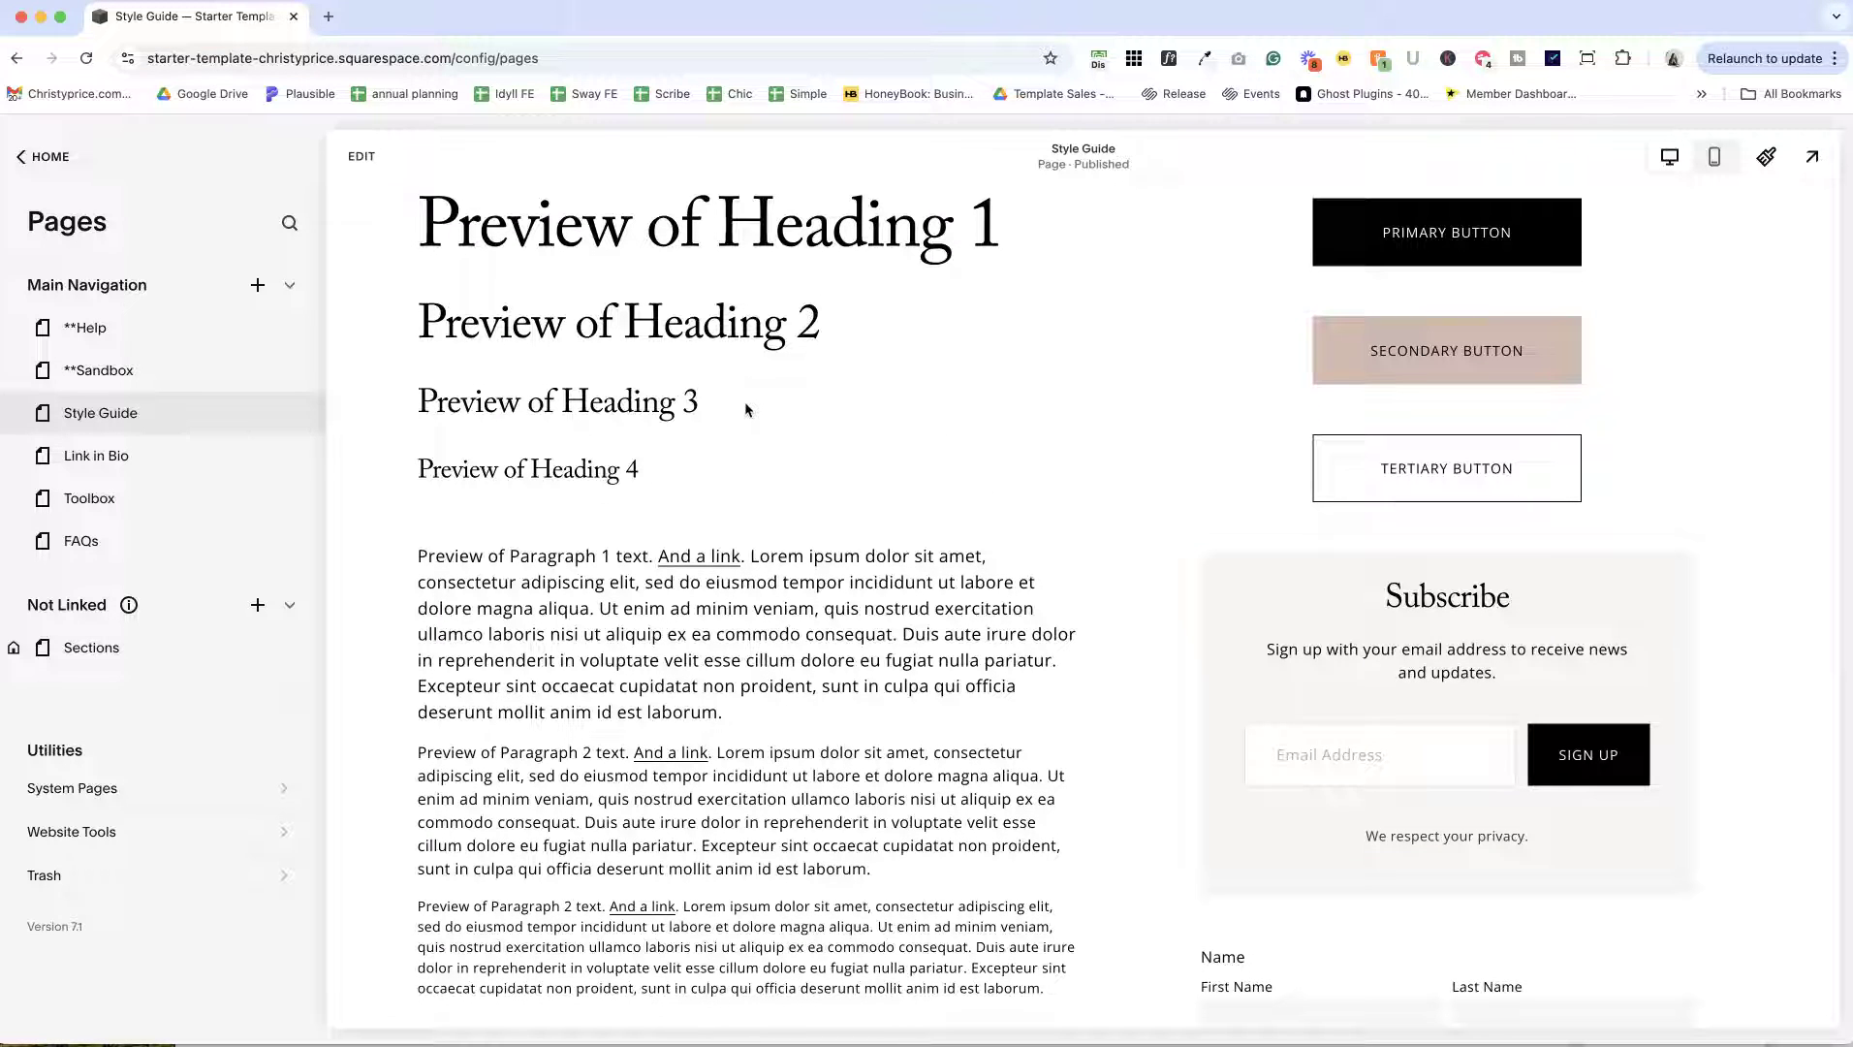
scroll(744, 401, down, 2)
scroll(1167, 377, up, 5)
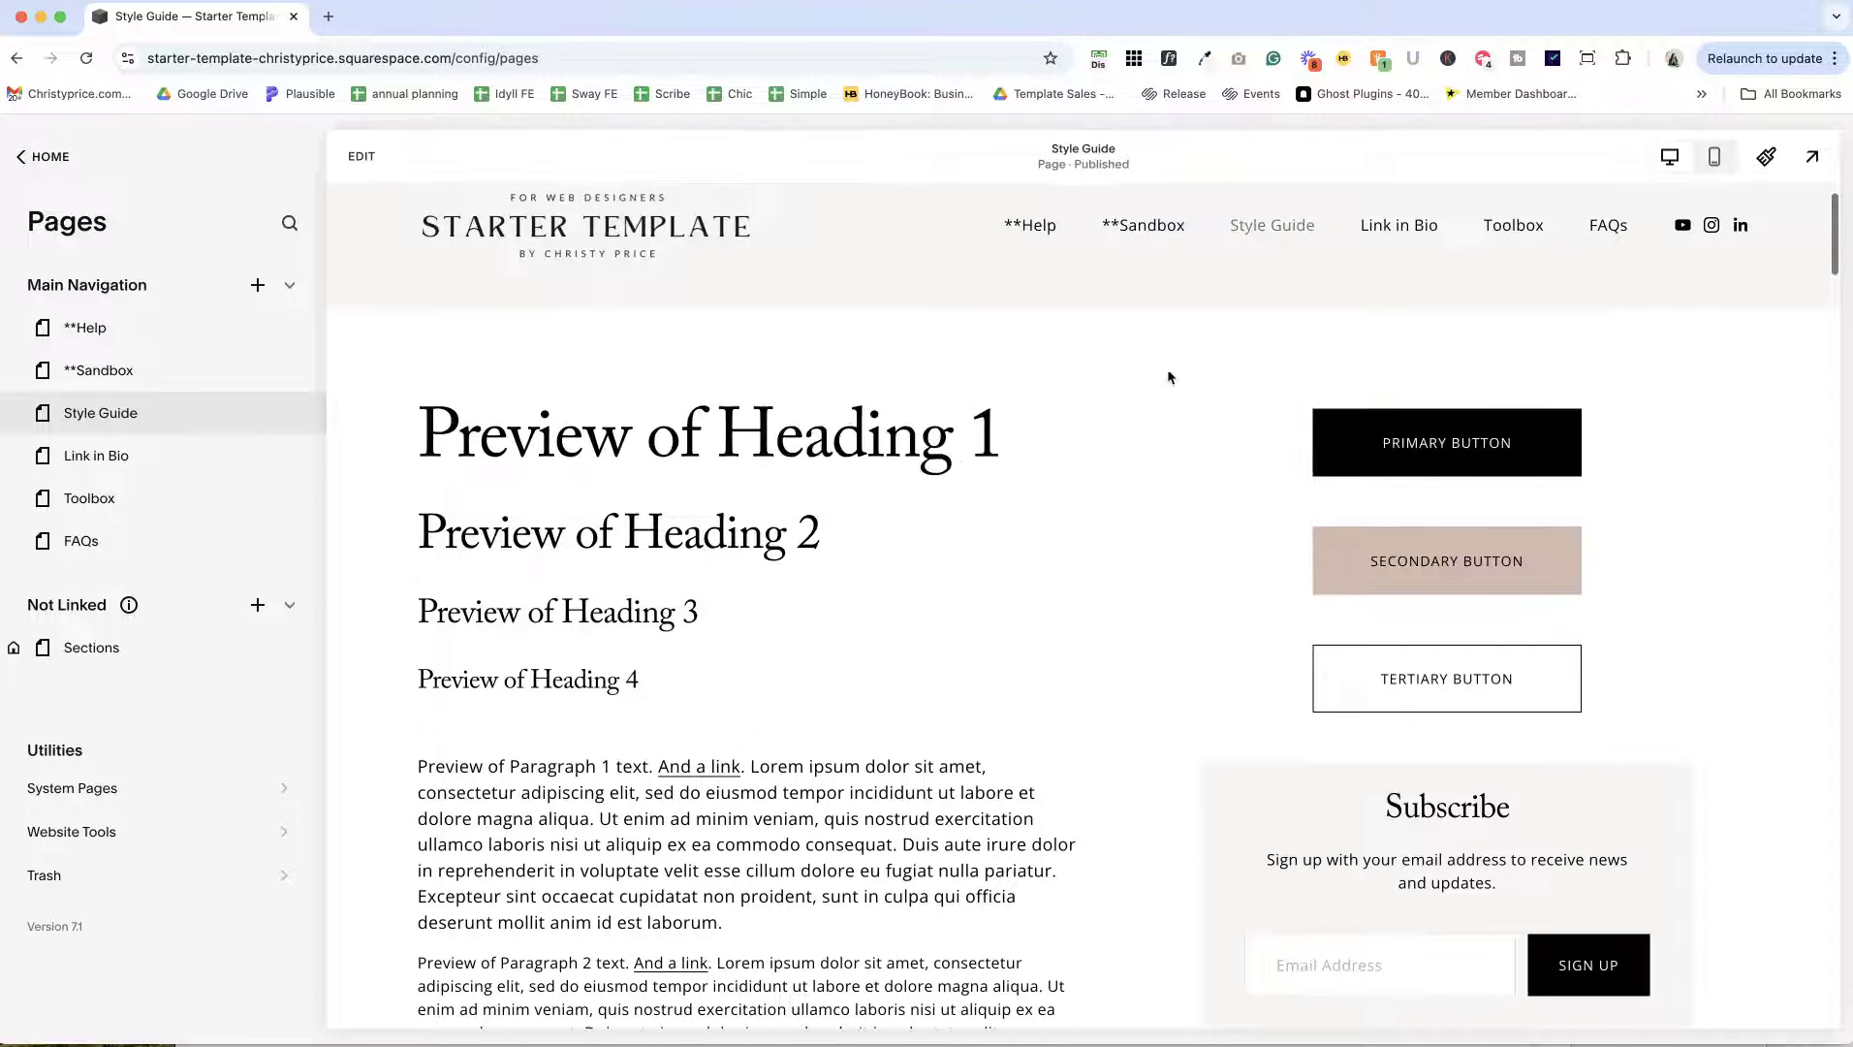
scroll(1153, 396, down, 12)
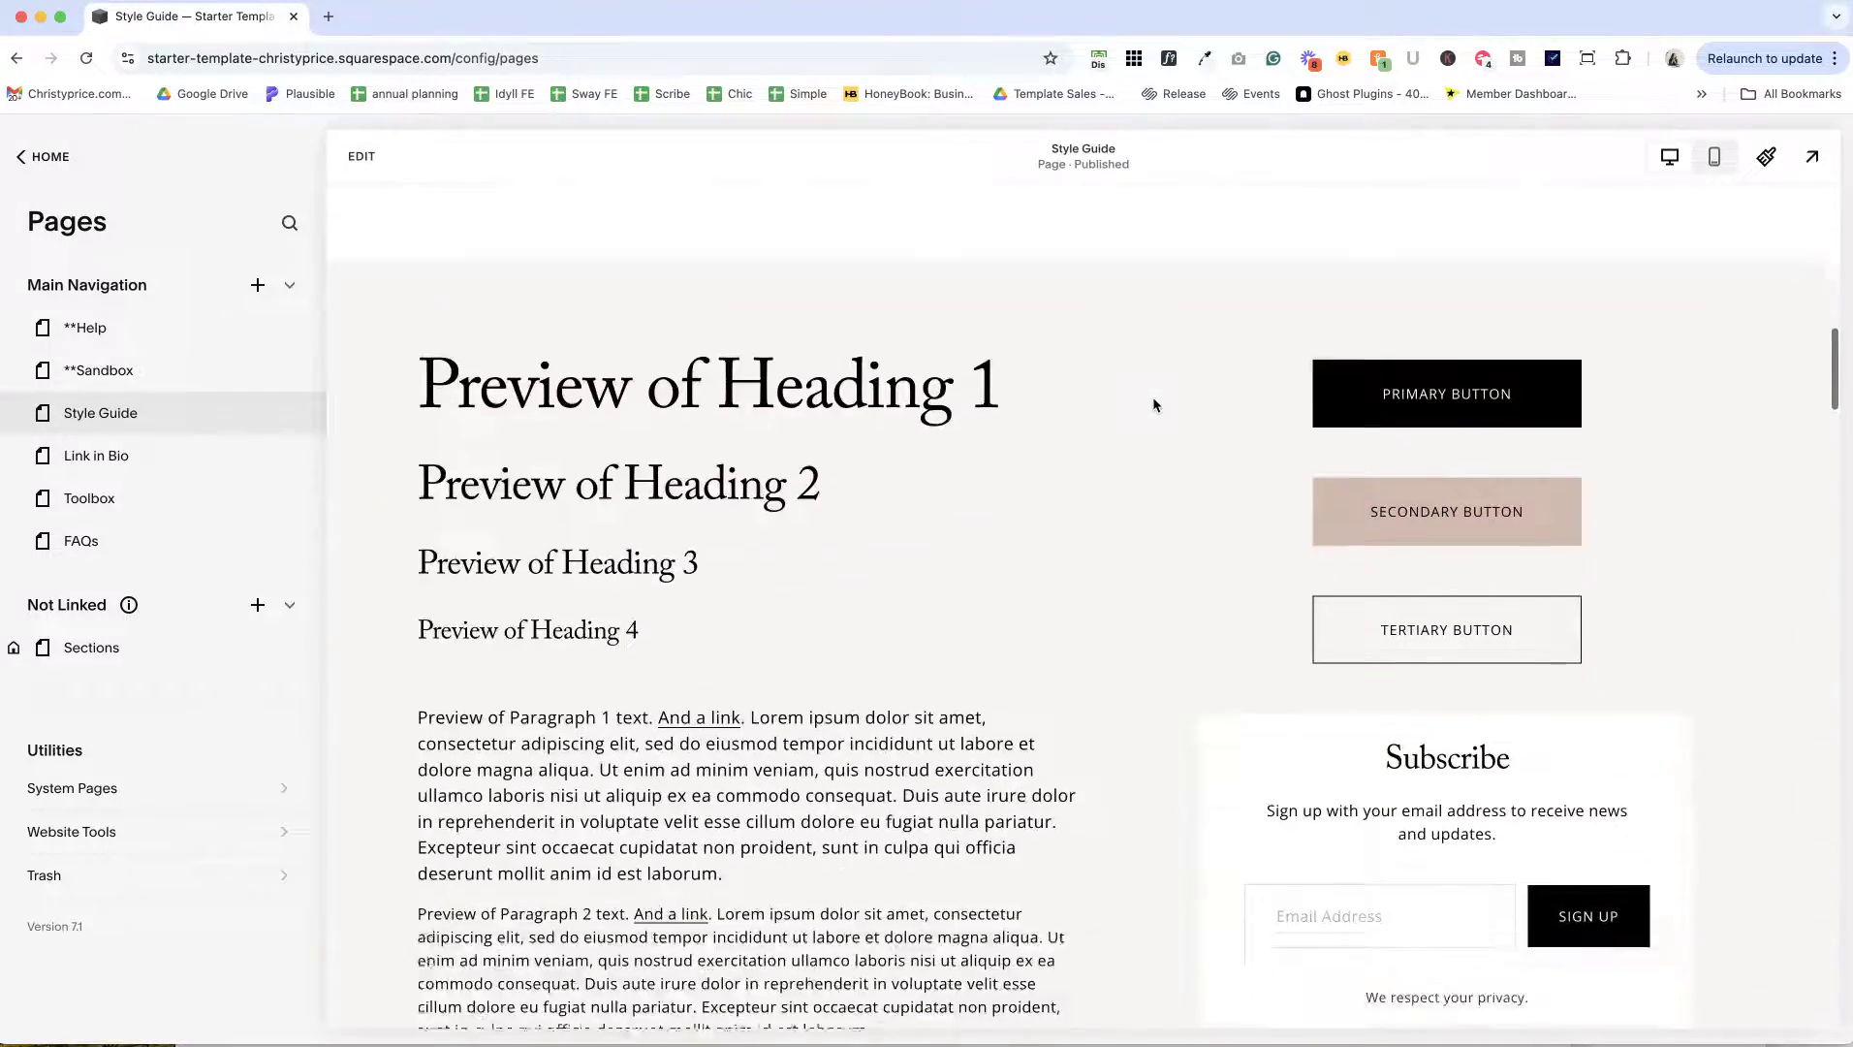
scroll(1154, 399, down, 20)
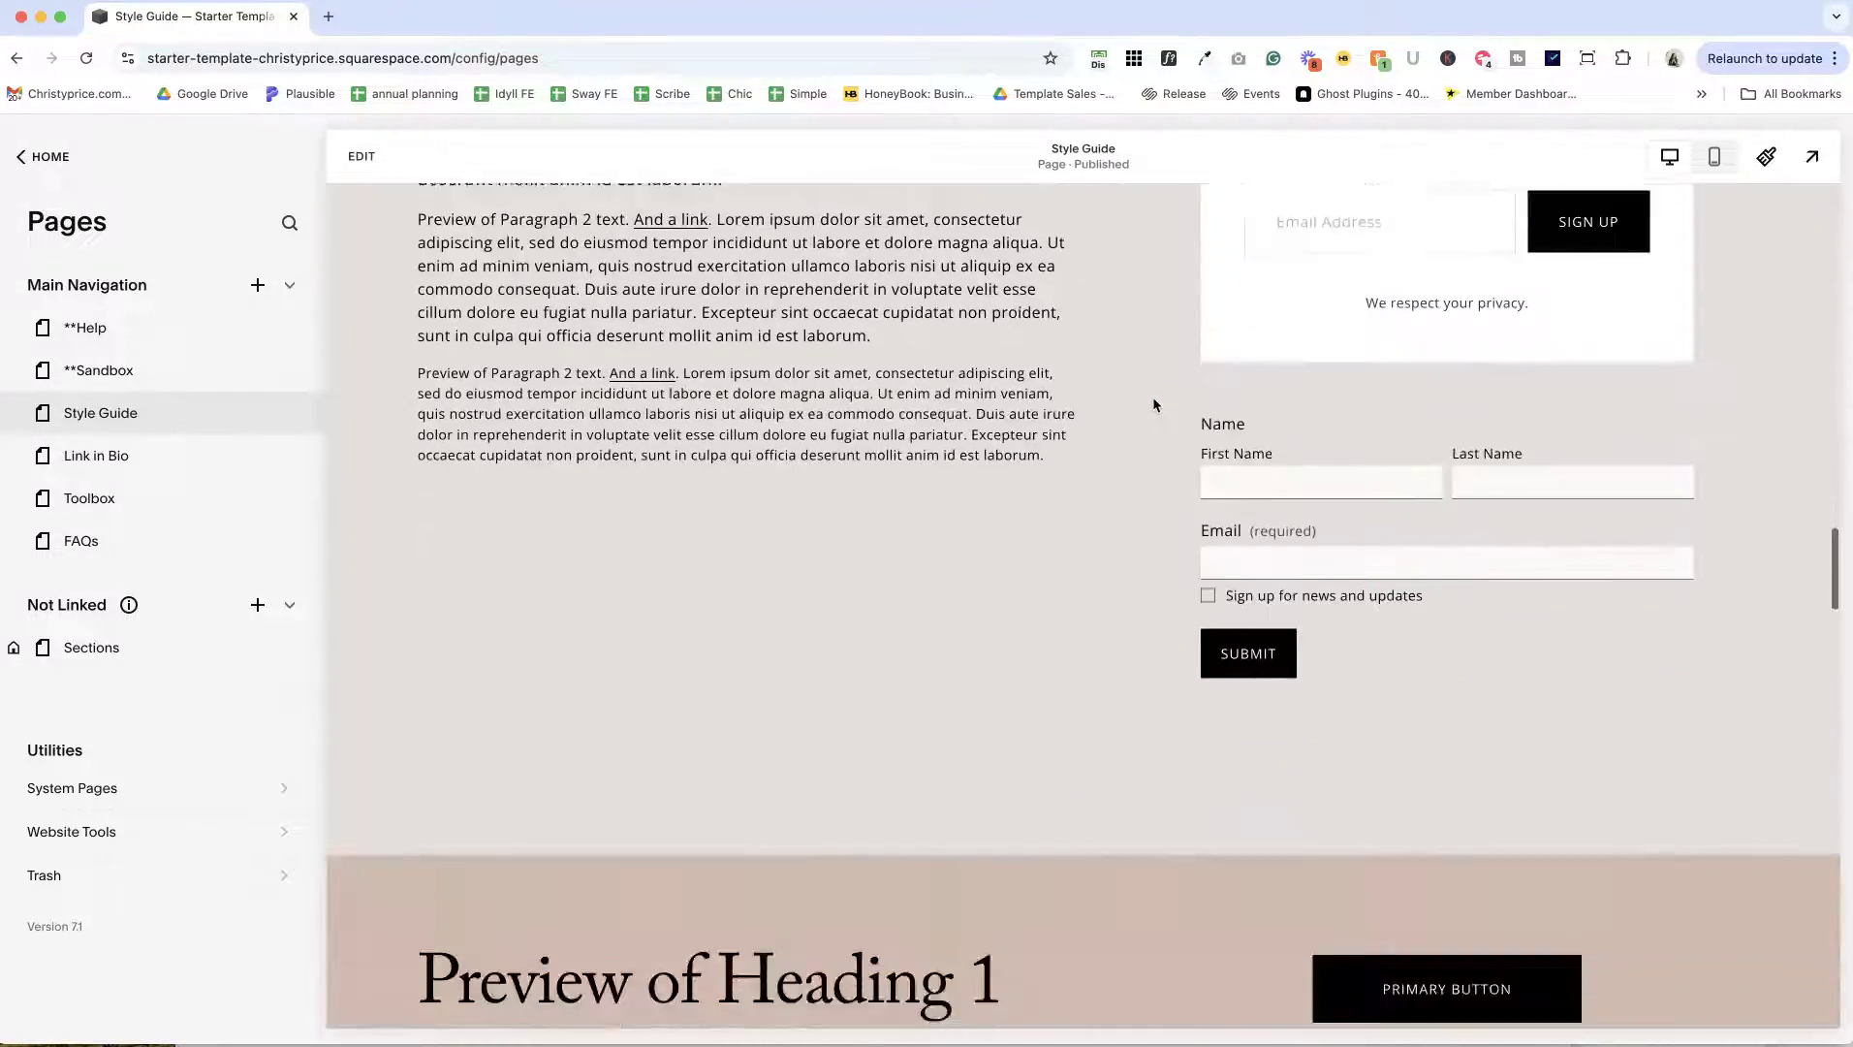
scroll(1152, 404, down, 7)
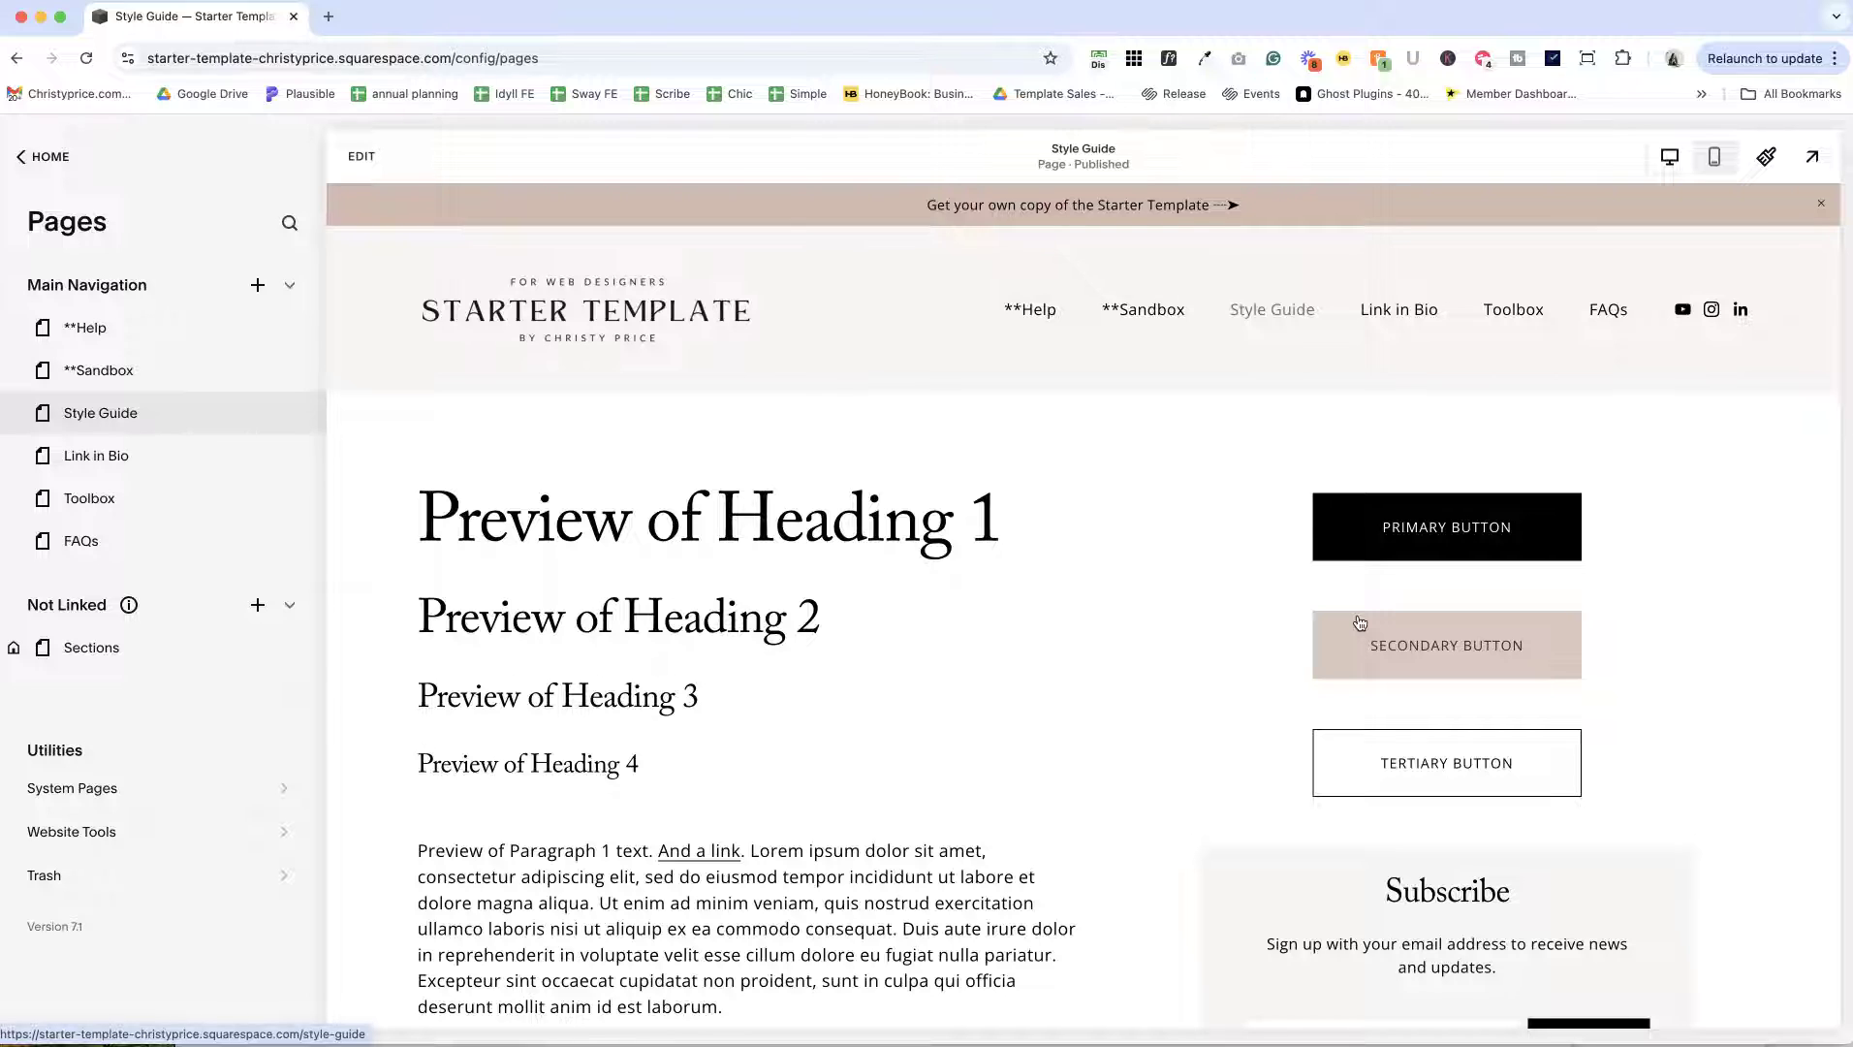
click(1398, 309)
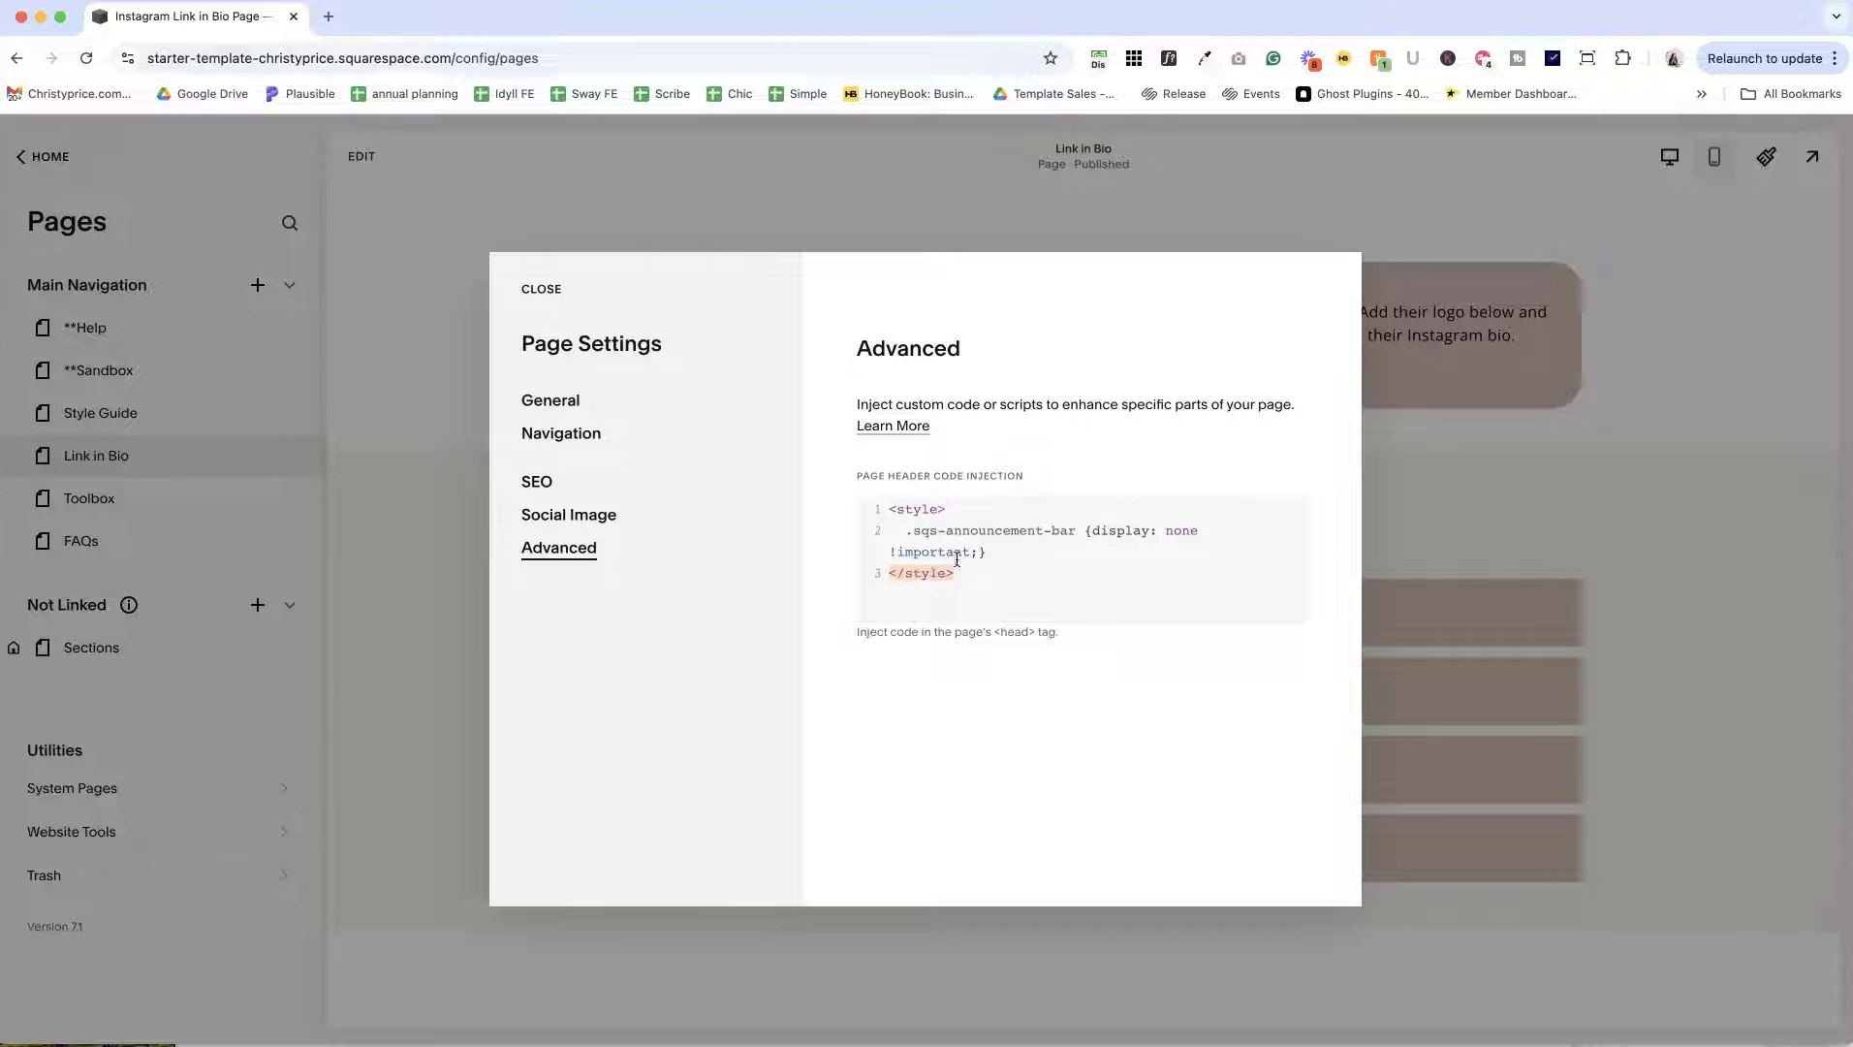
Step: Review Link in Bio's announcement-bar code injection, /links slug and SEO hiding, then open Toolbox
click(988, 578)
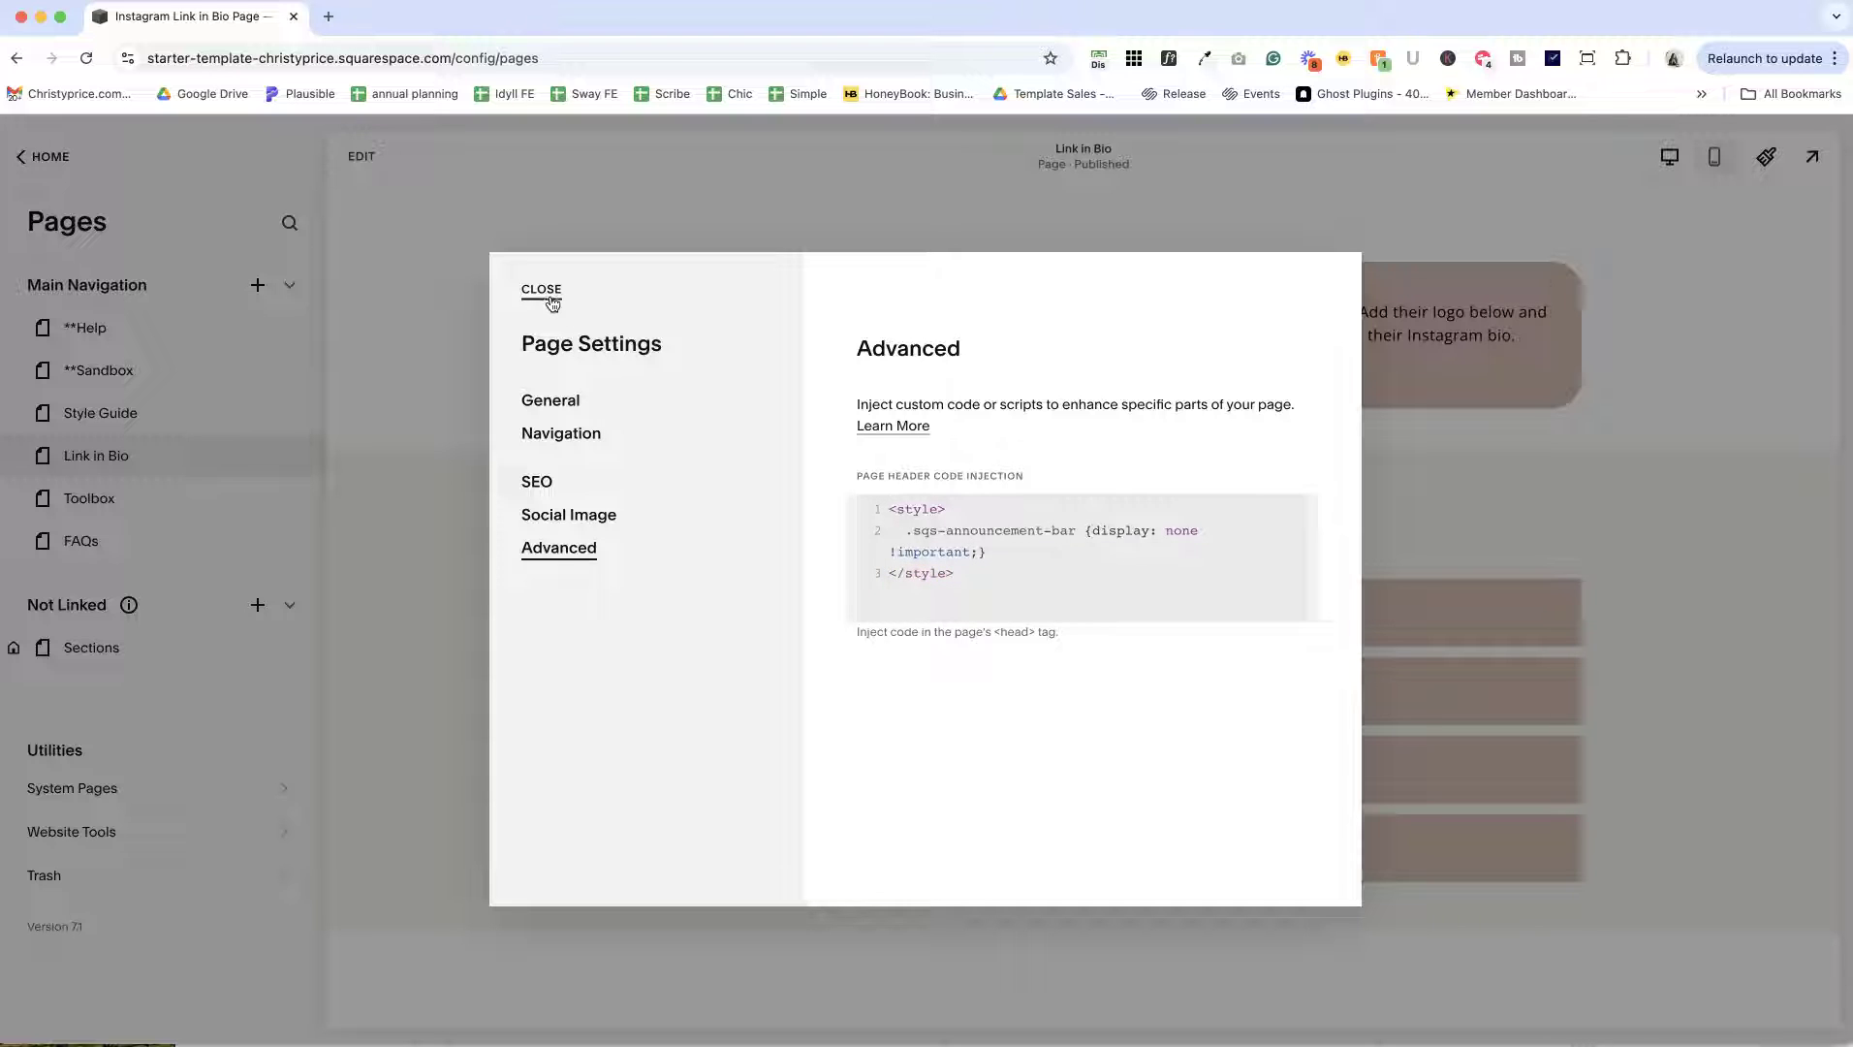
click(551, 400)
click(537, 481)
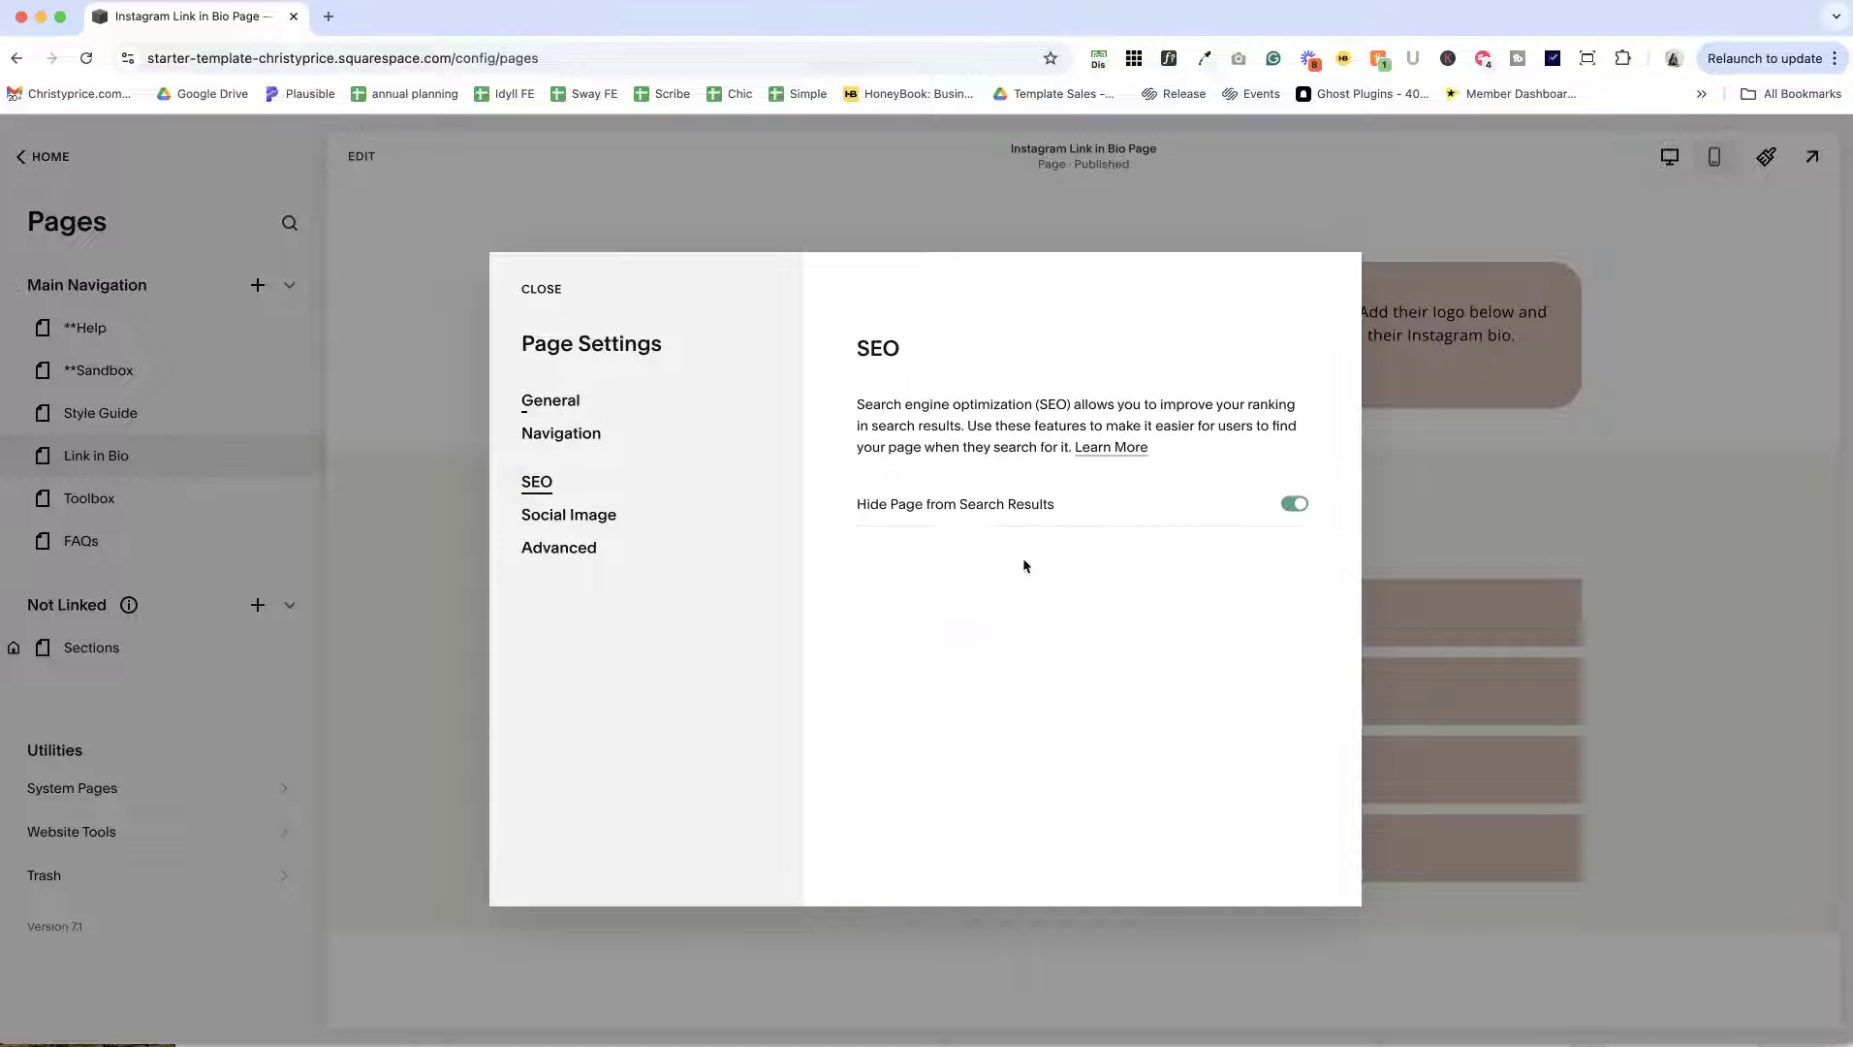
click(541, 291)
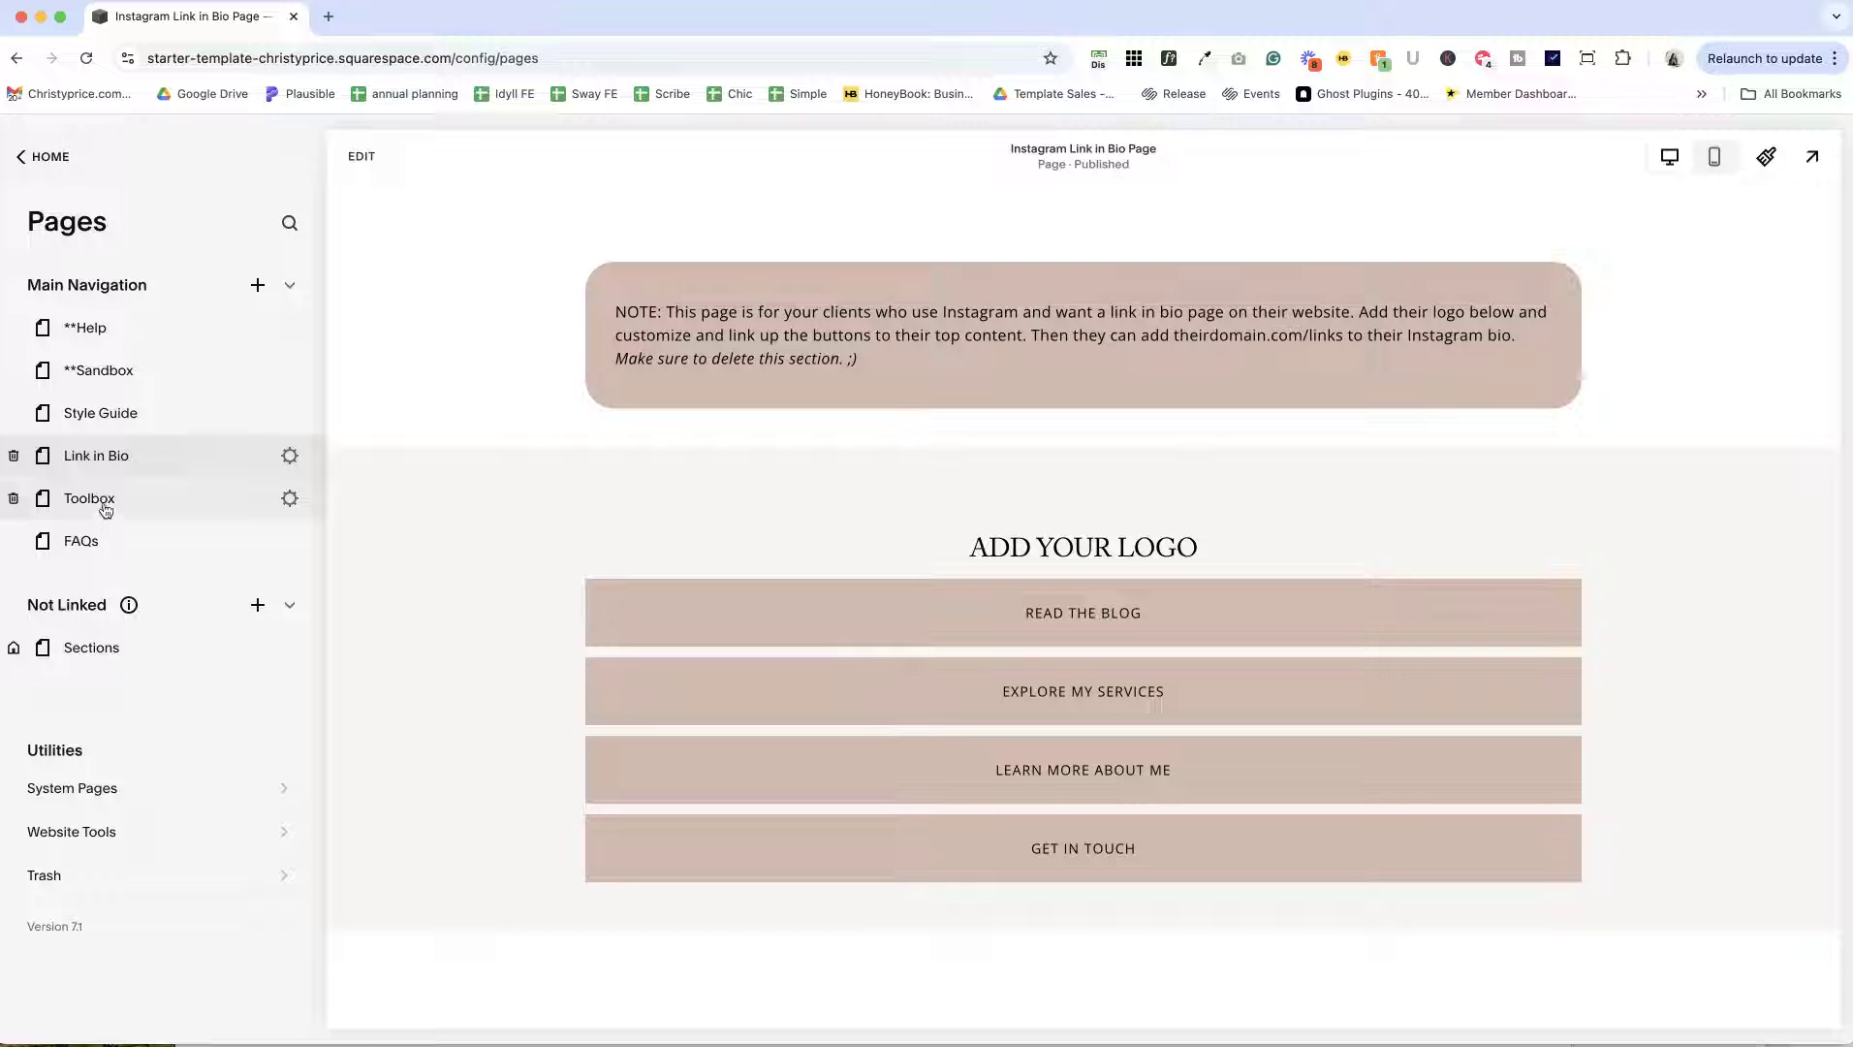
click(288, 455)
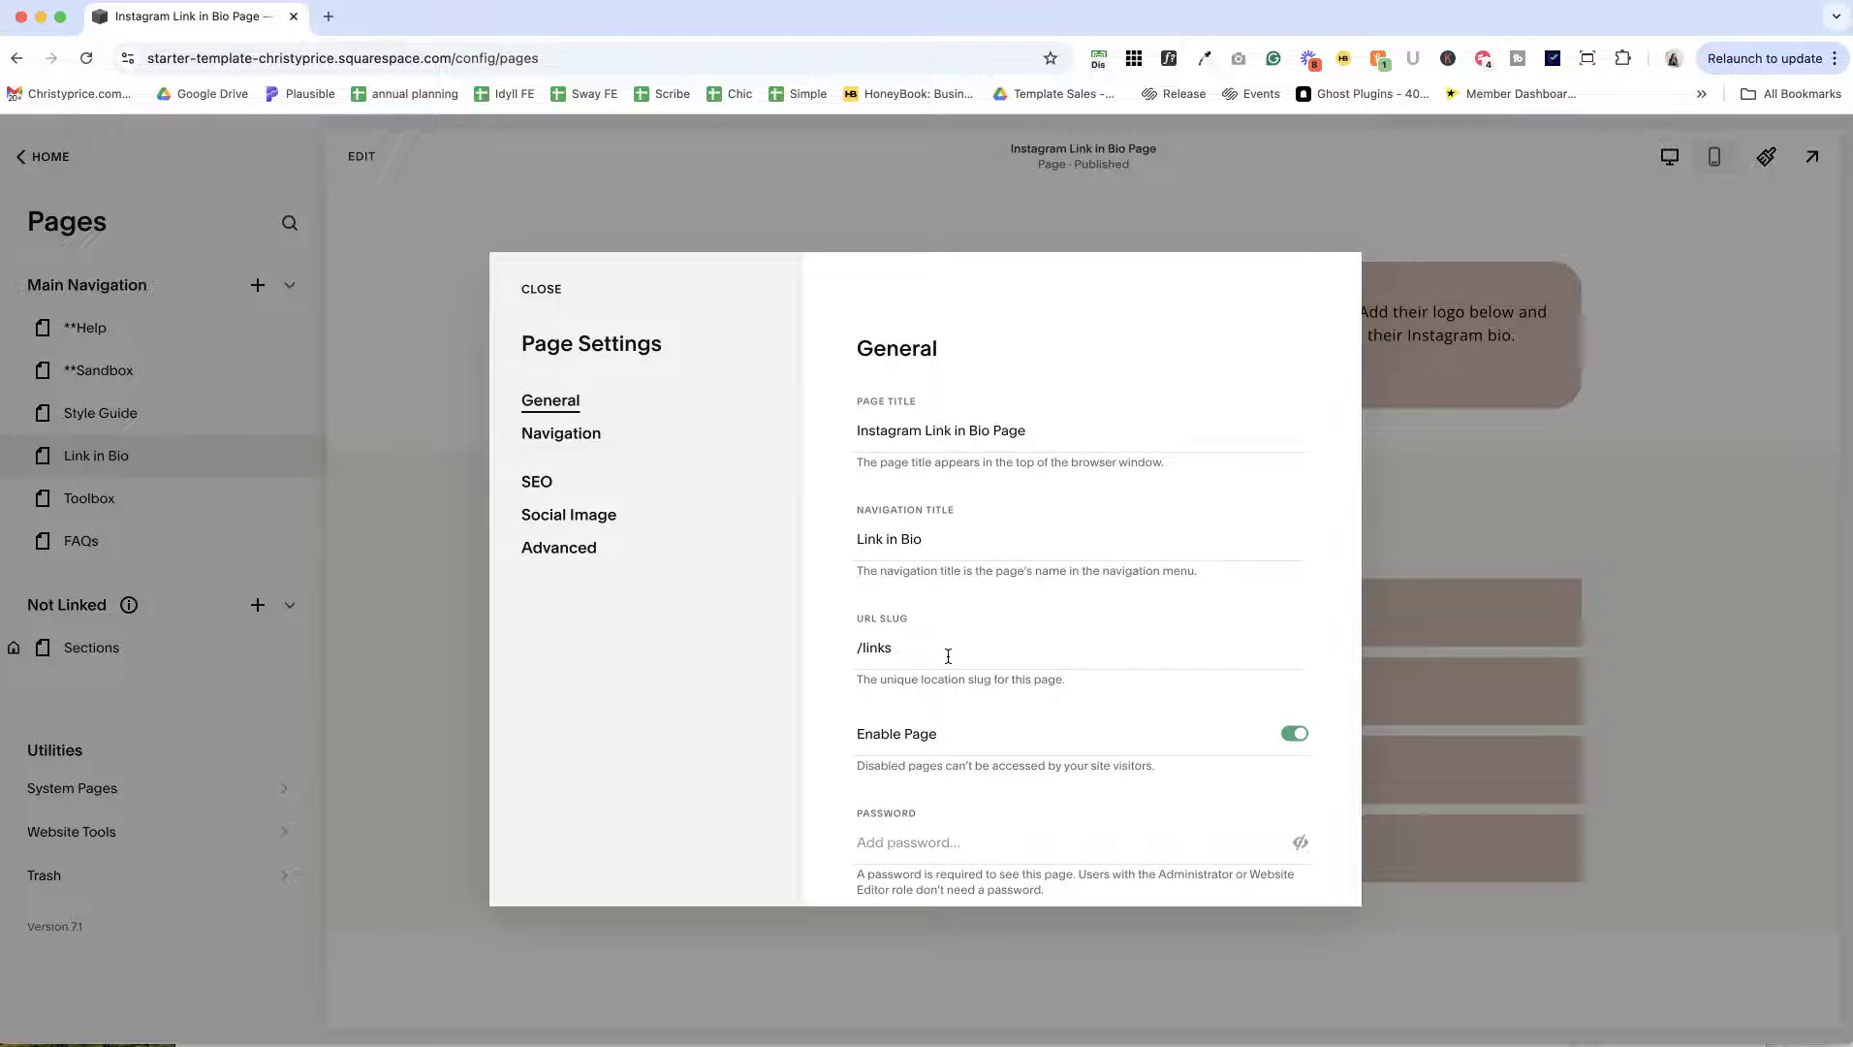
click(89, 501)
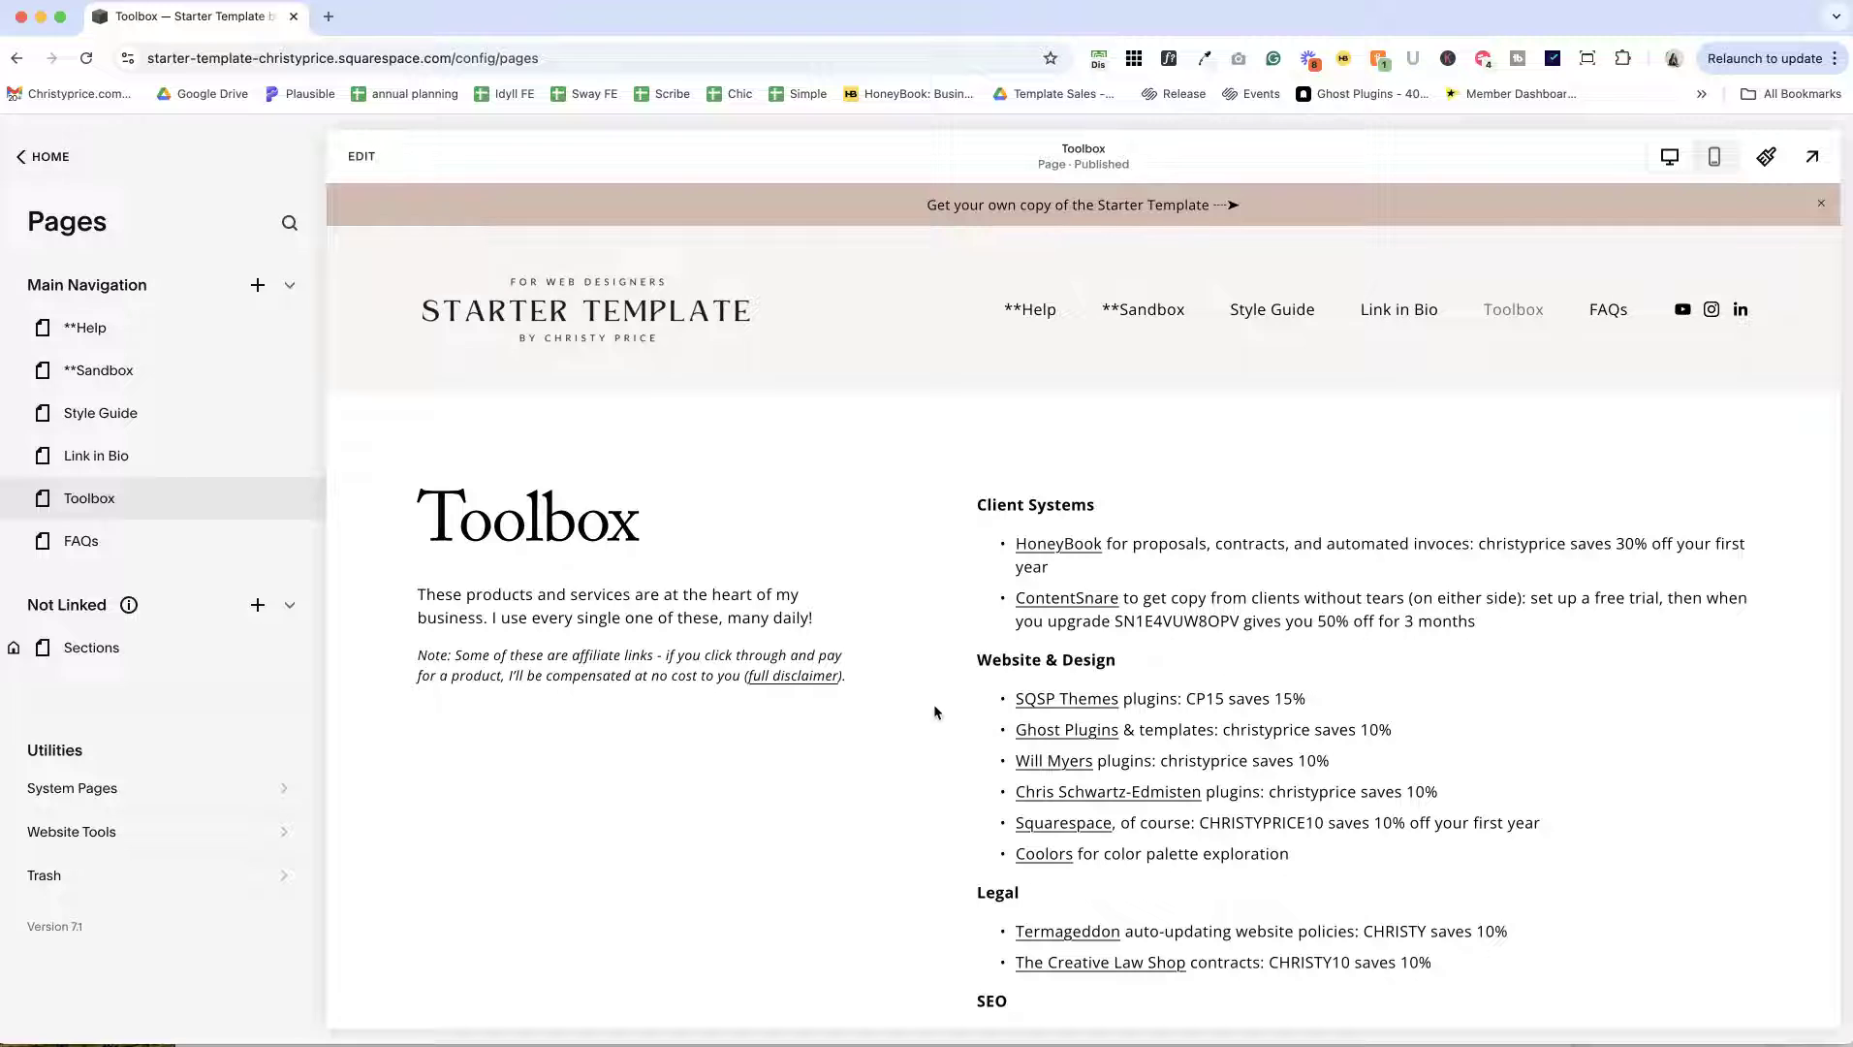
Step: Scroll the Toolbox page, view FAQs, return to the Sections home page and open Site Styles
scroll(933, 704, down, 5)
scroll(933, 703, down, 5)
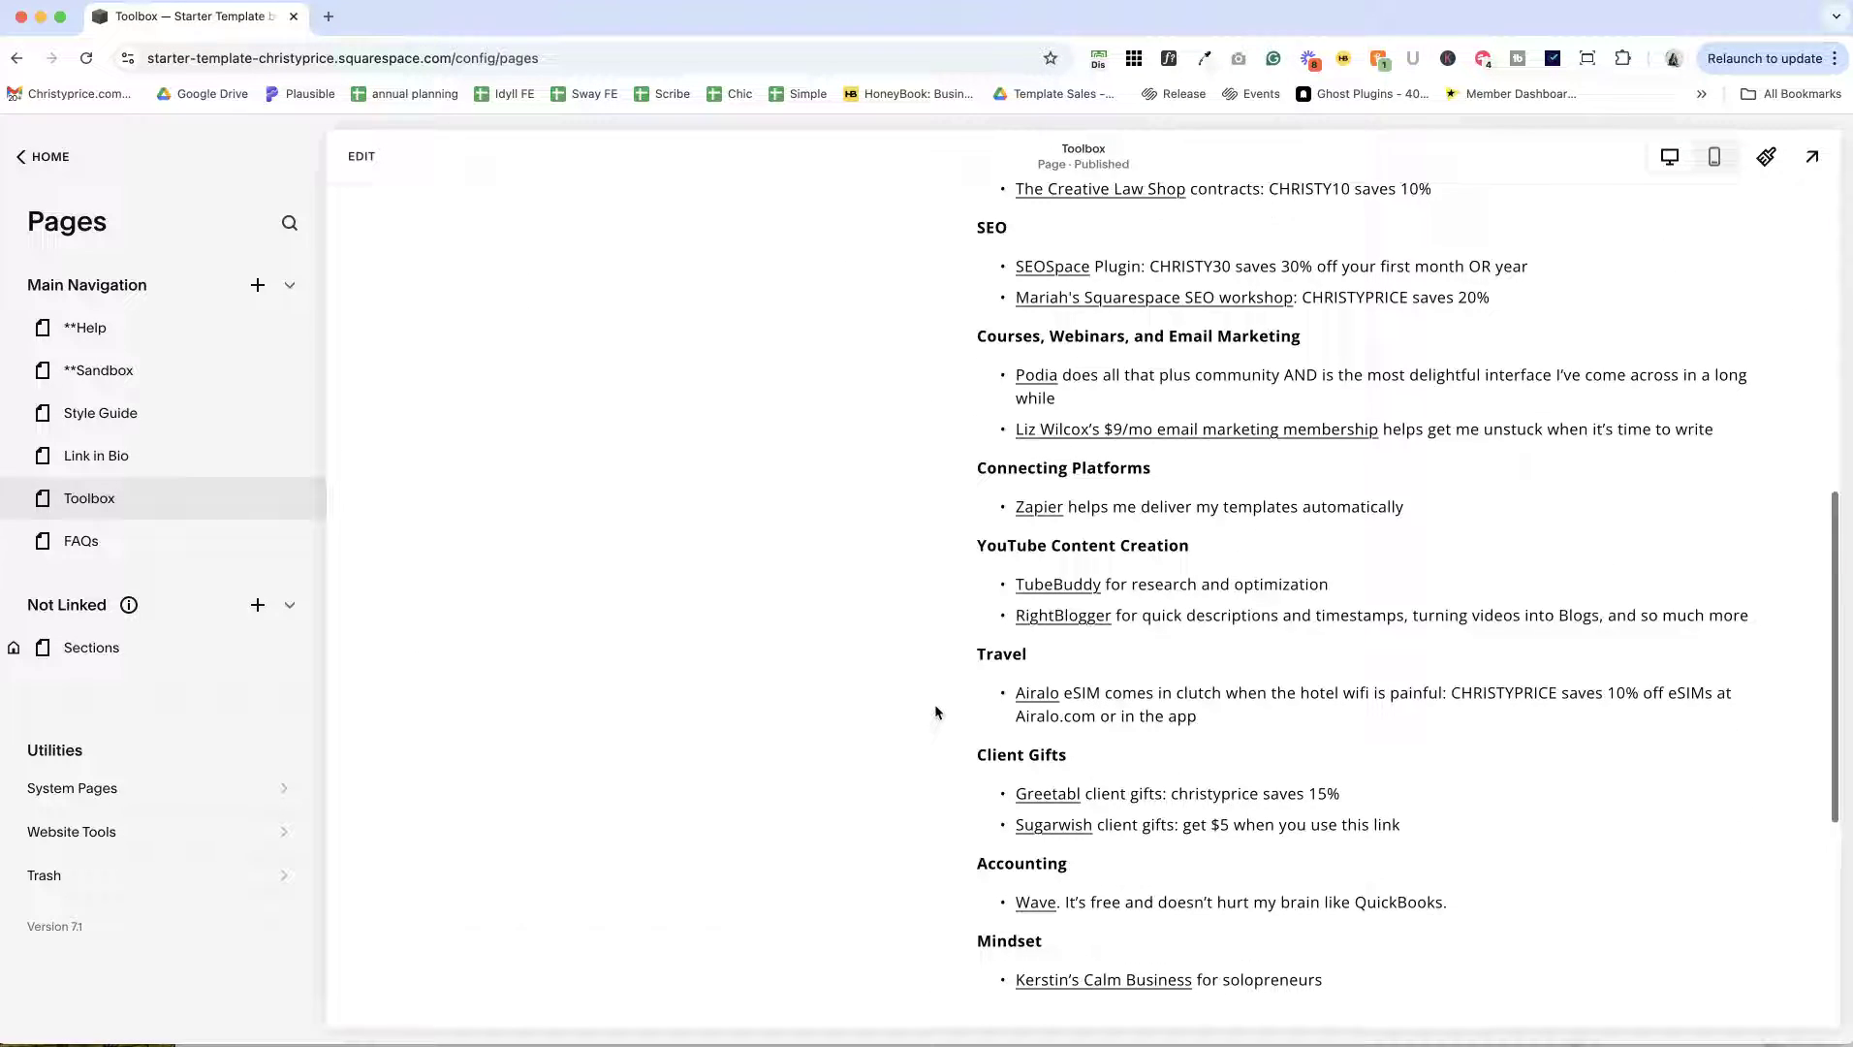
scroll(933, 704, up, 10)
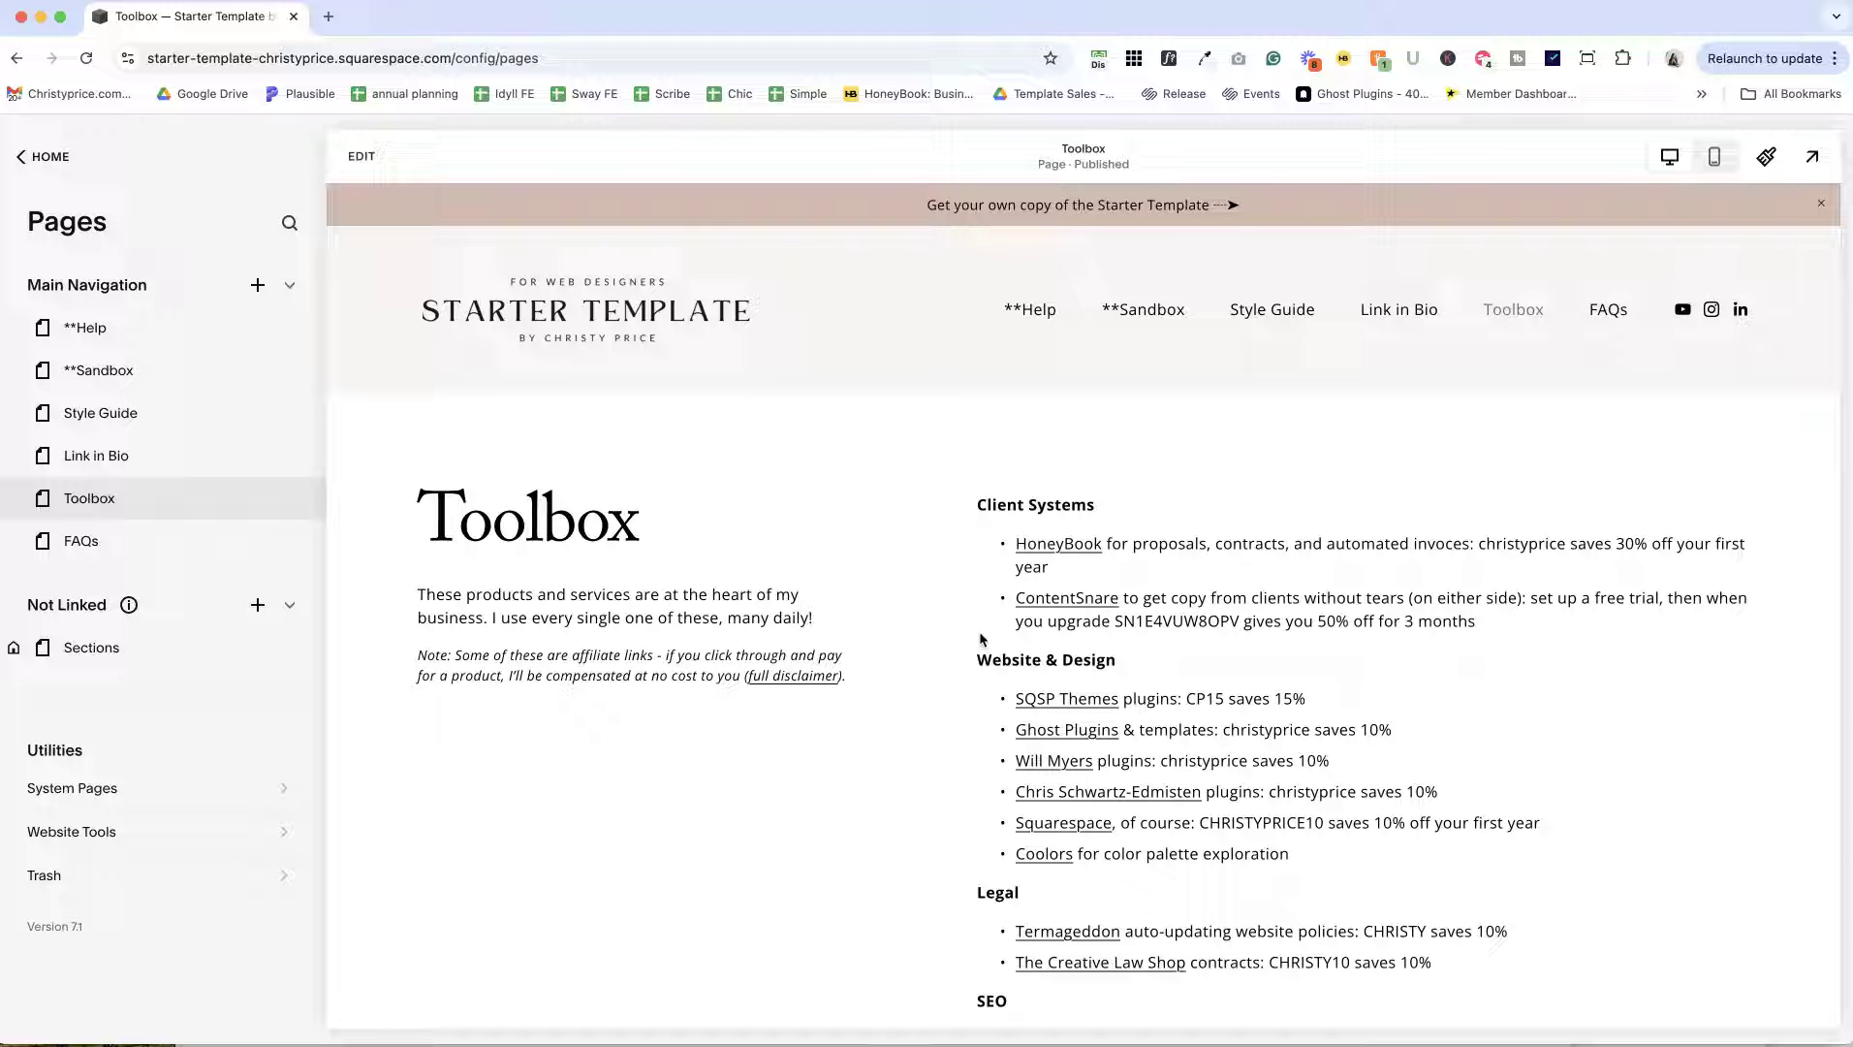
click(1591, 312)
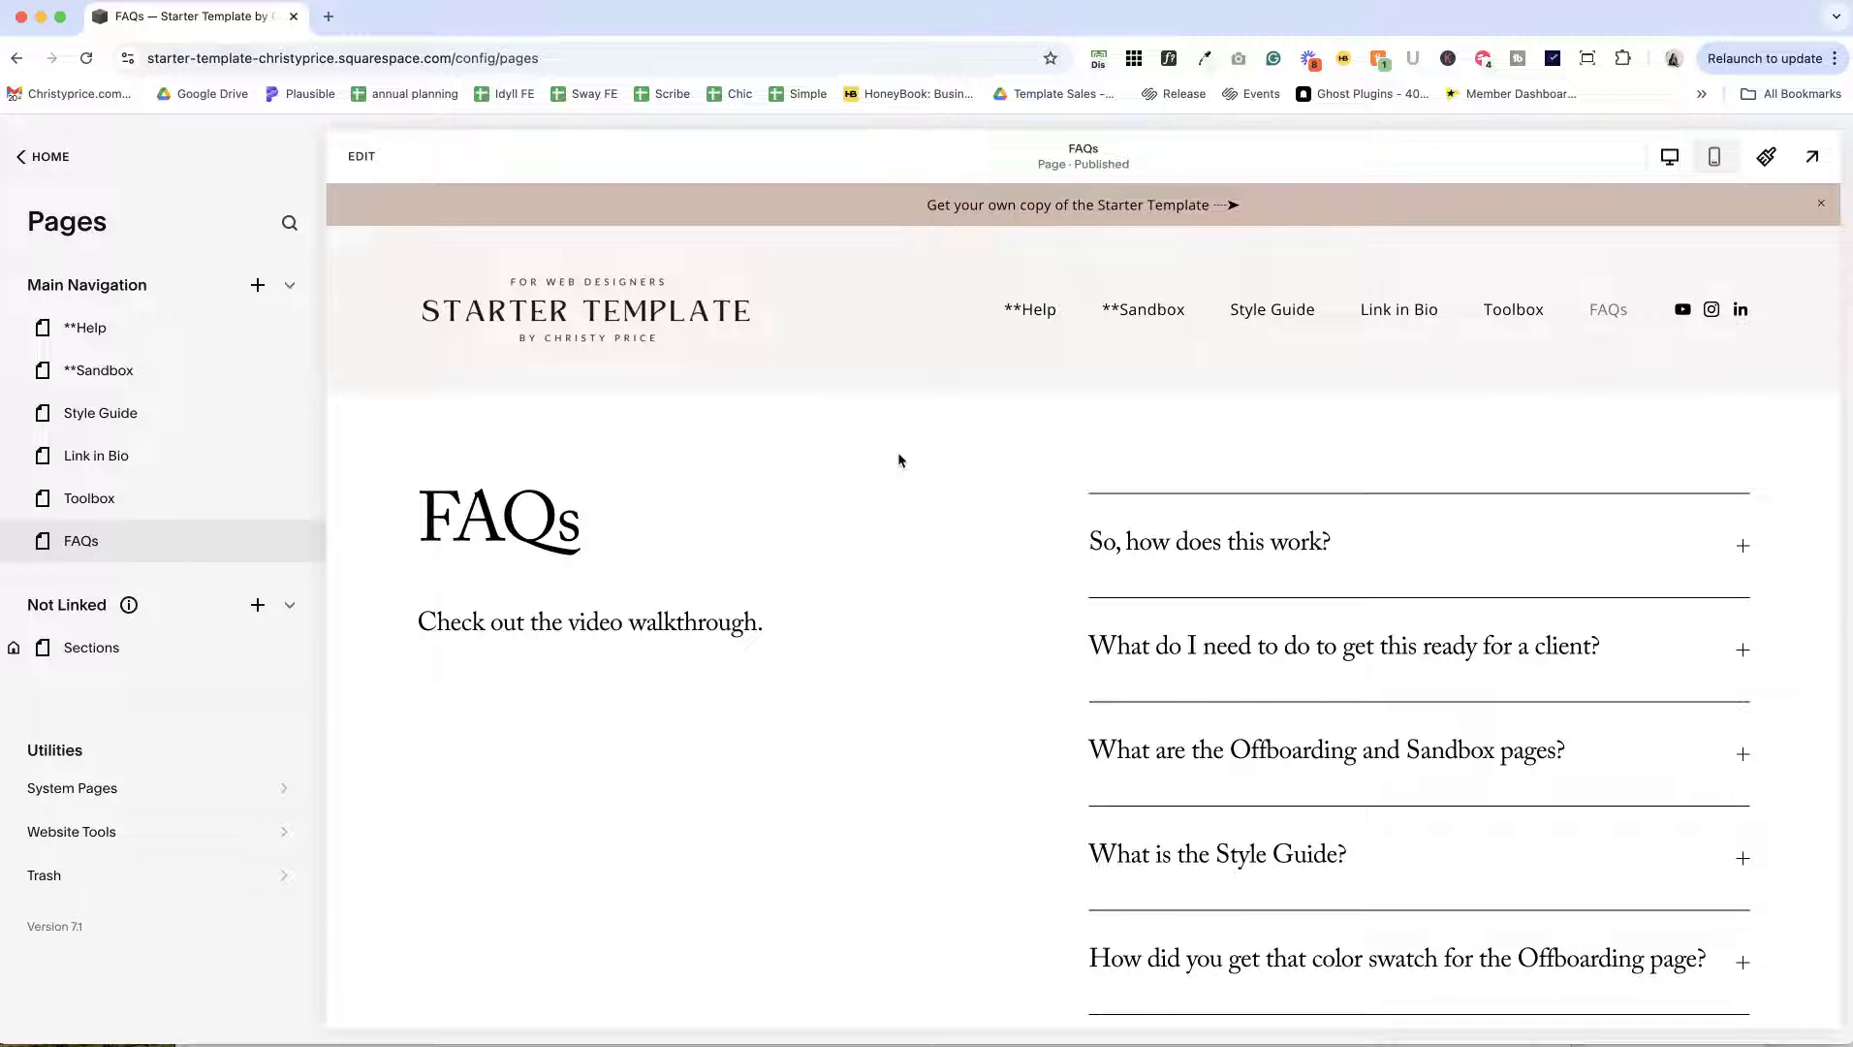
click(593, 308)
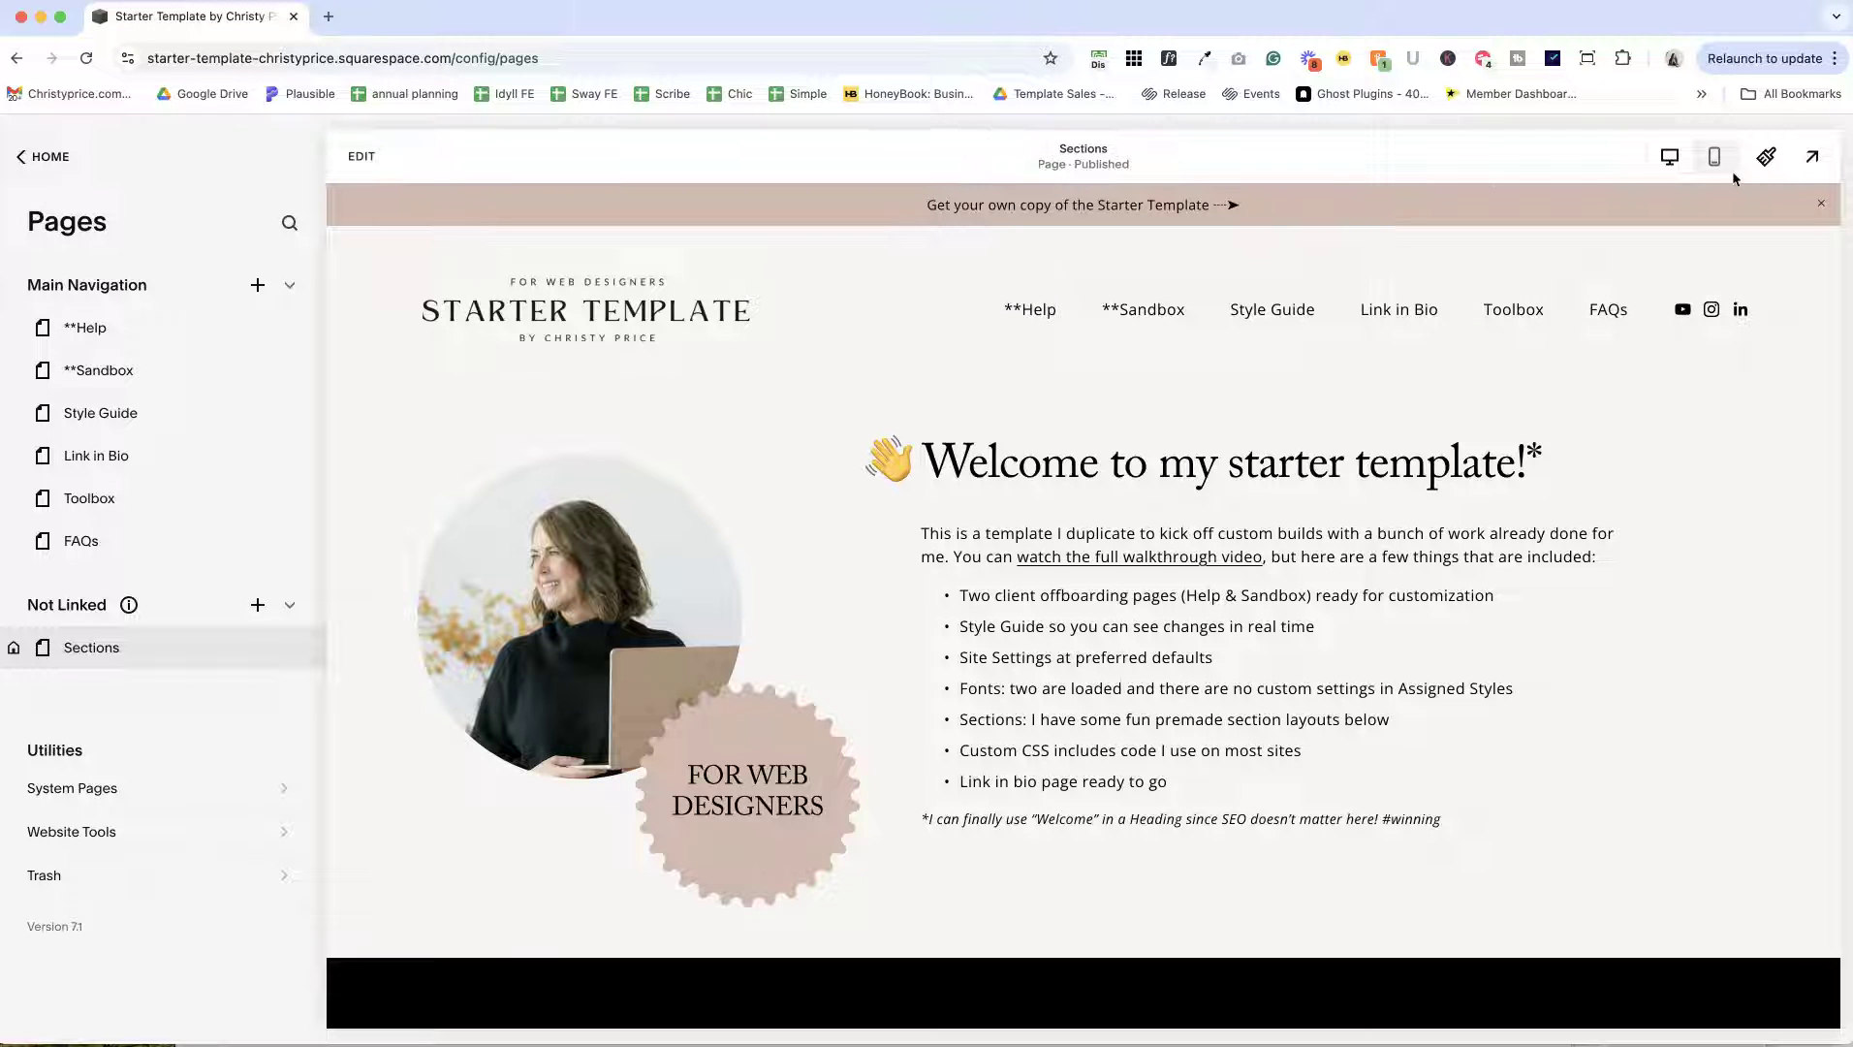
click(1757, 169)
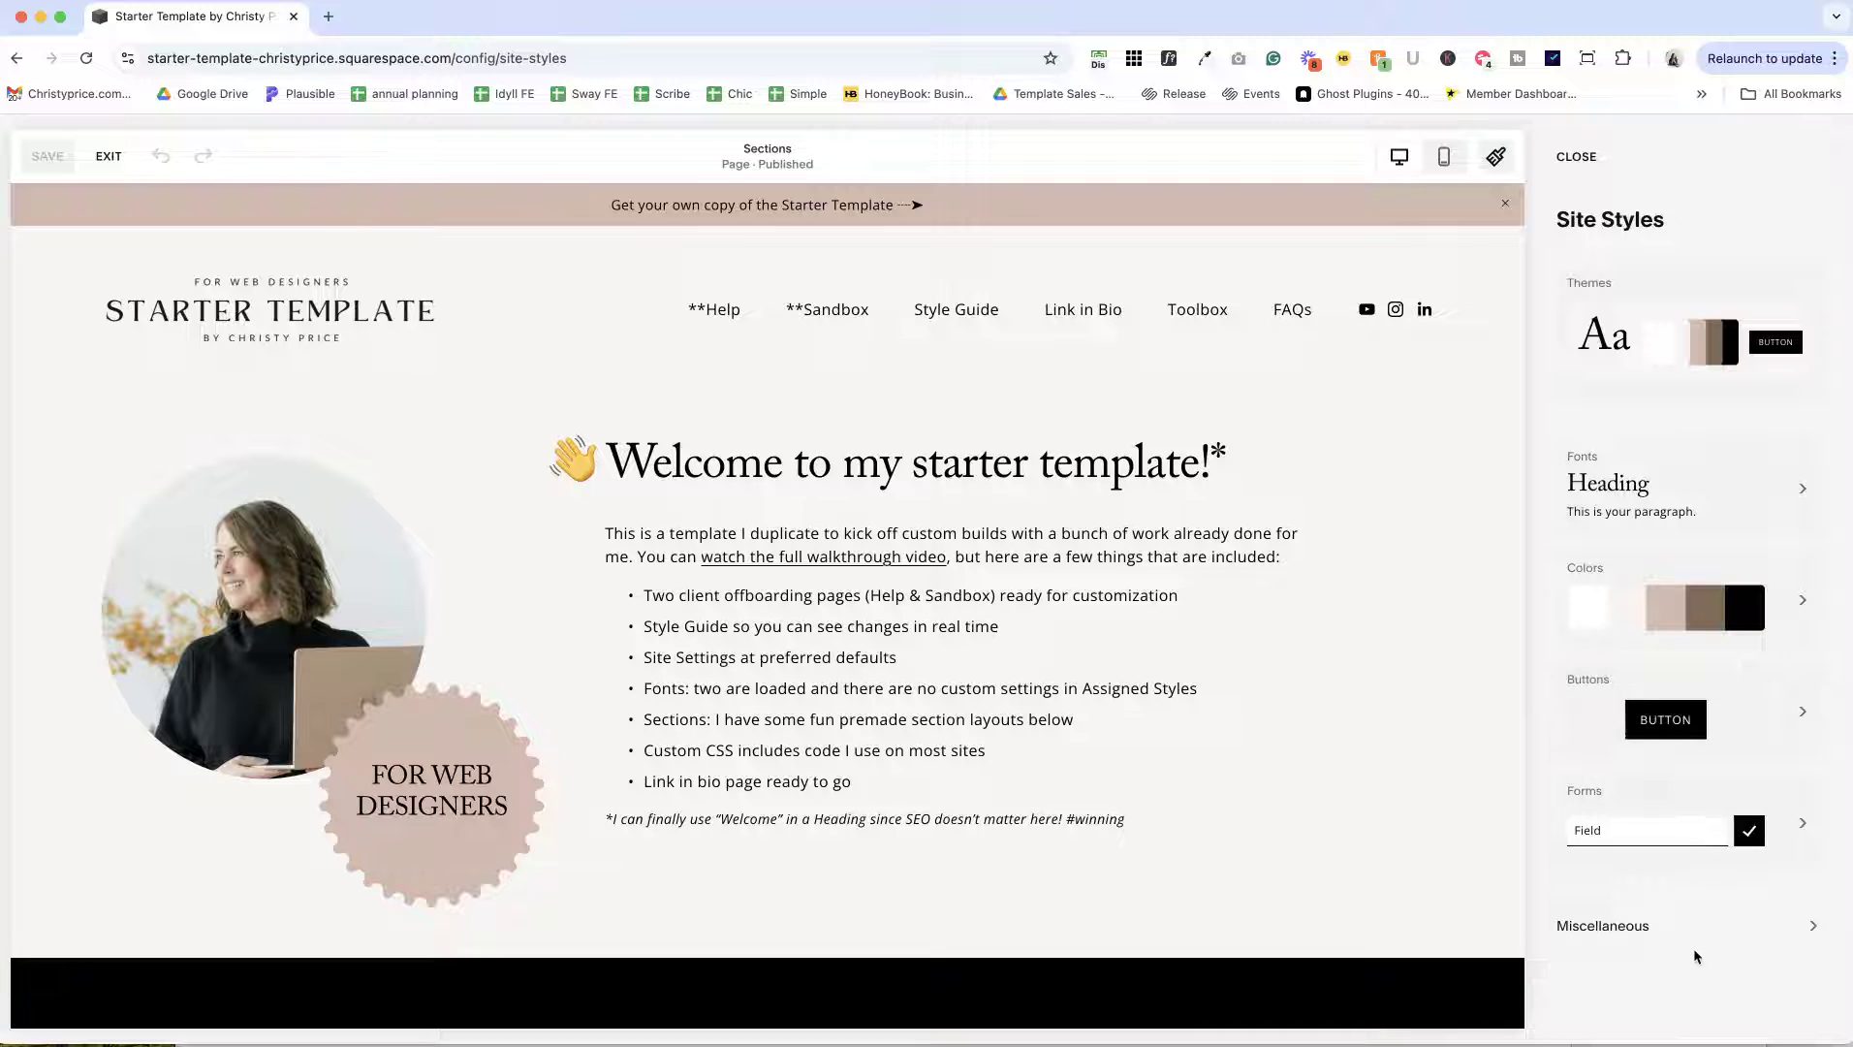
click(1715, 928)
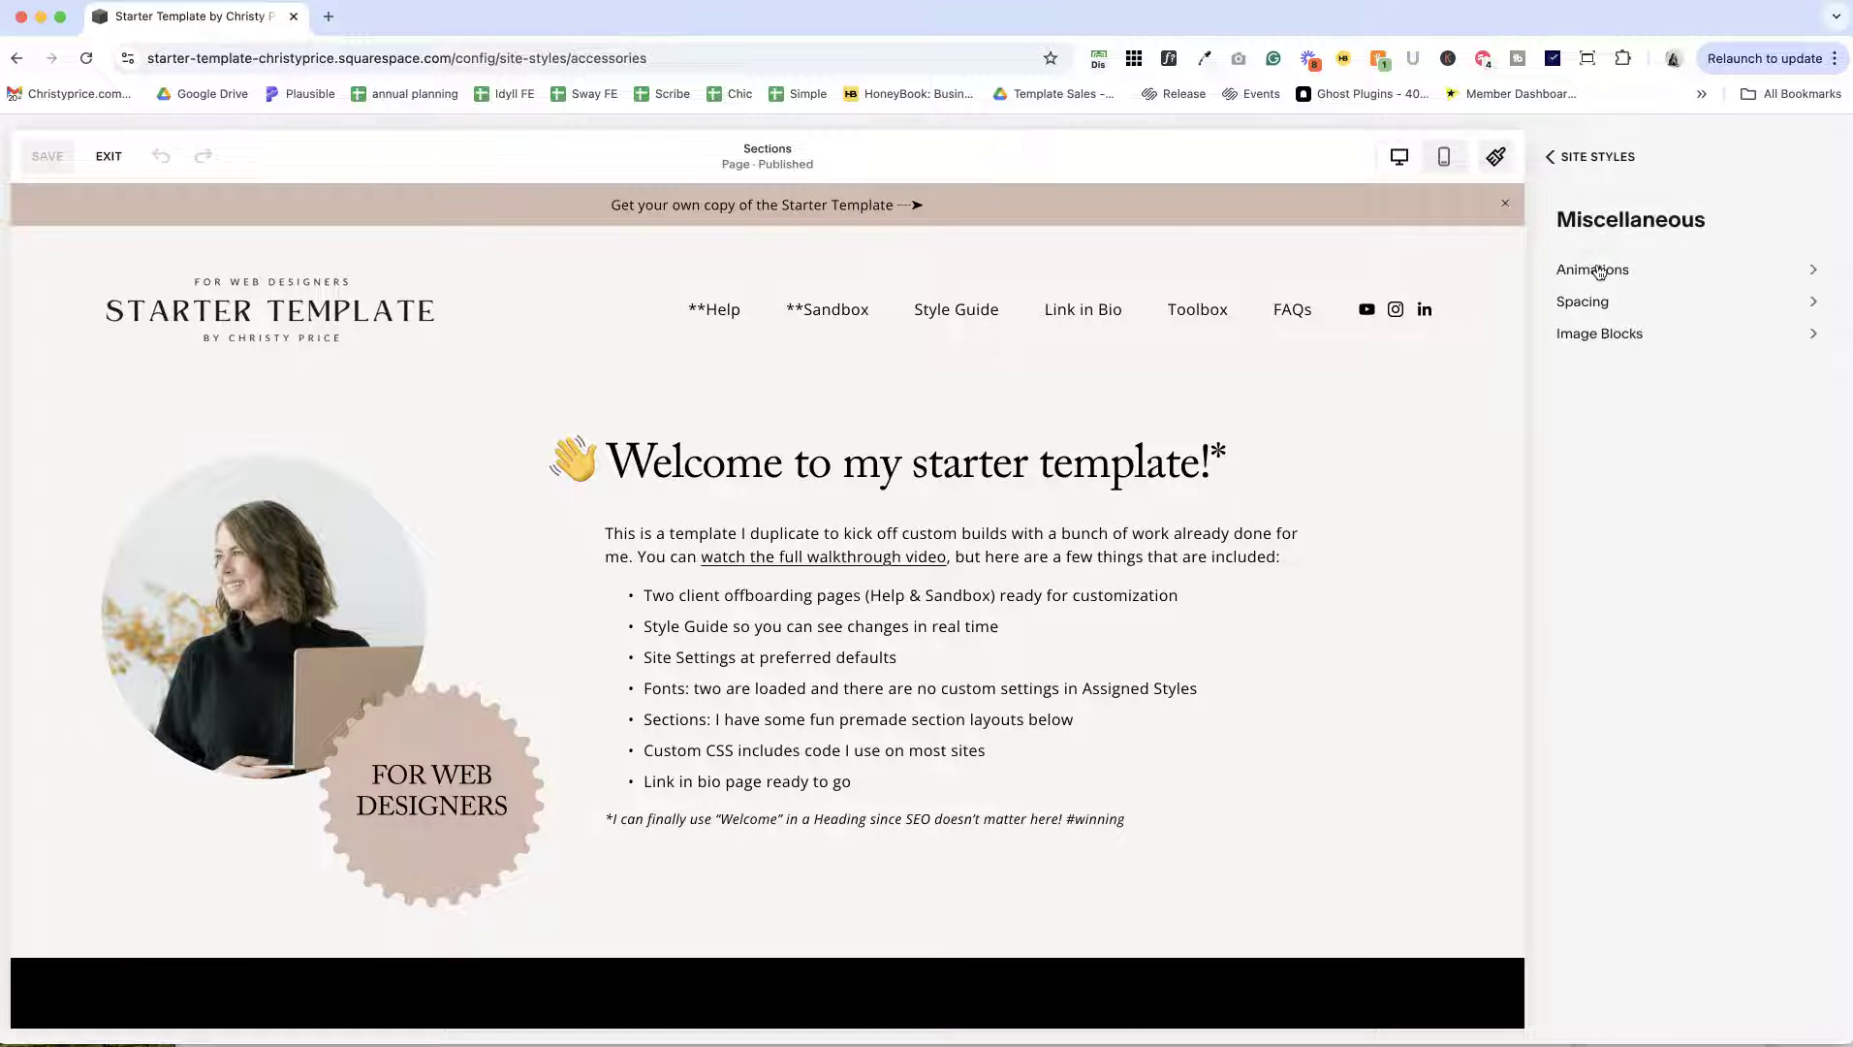
click(1592, 274)
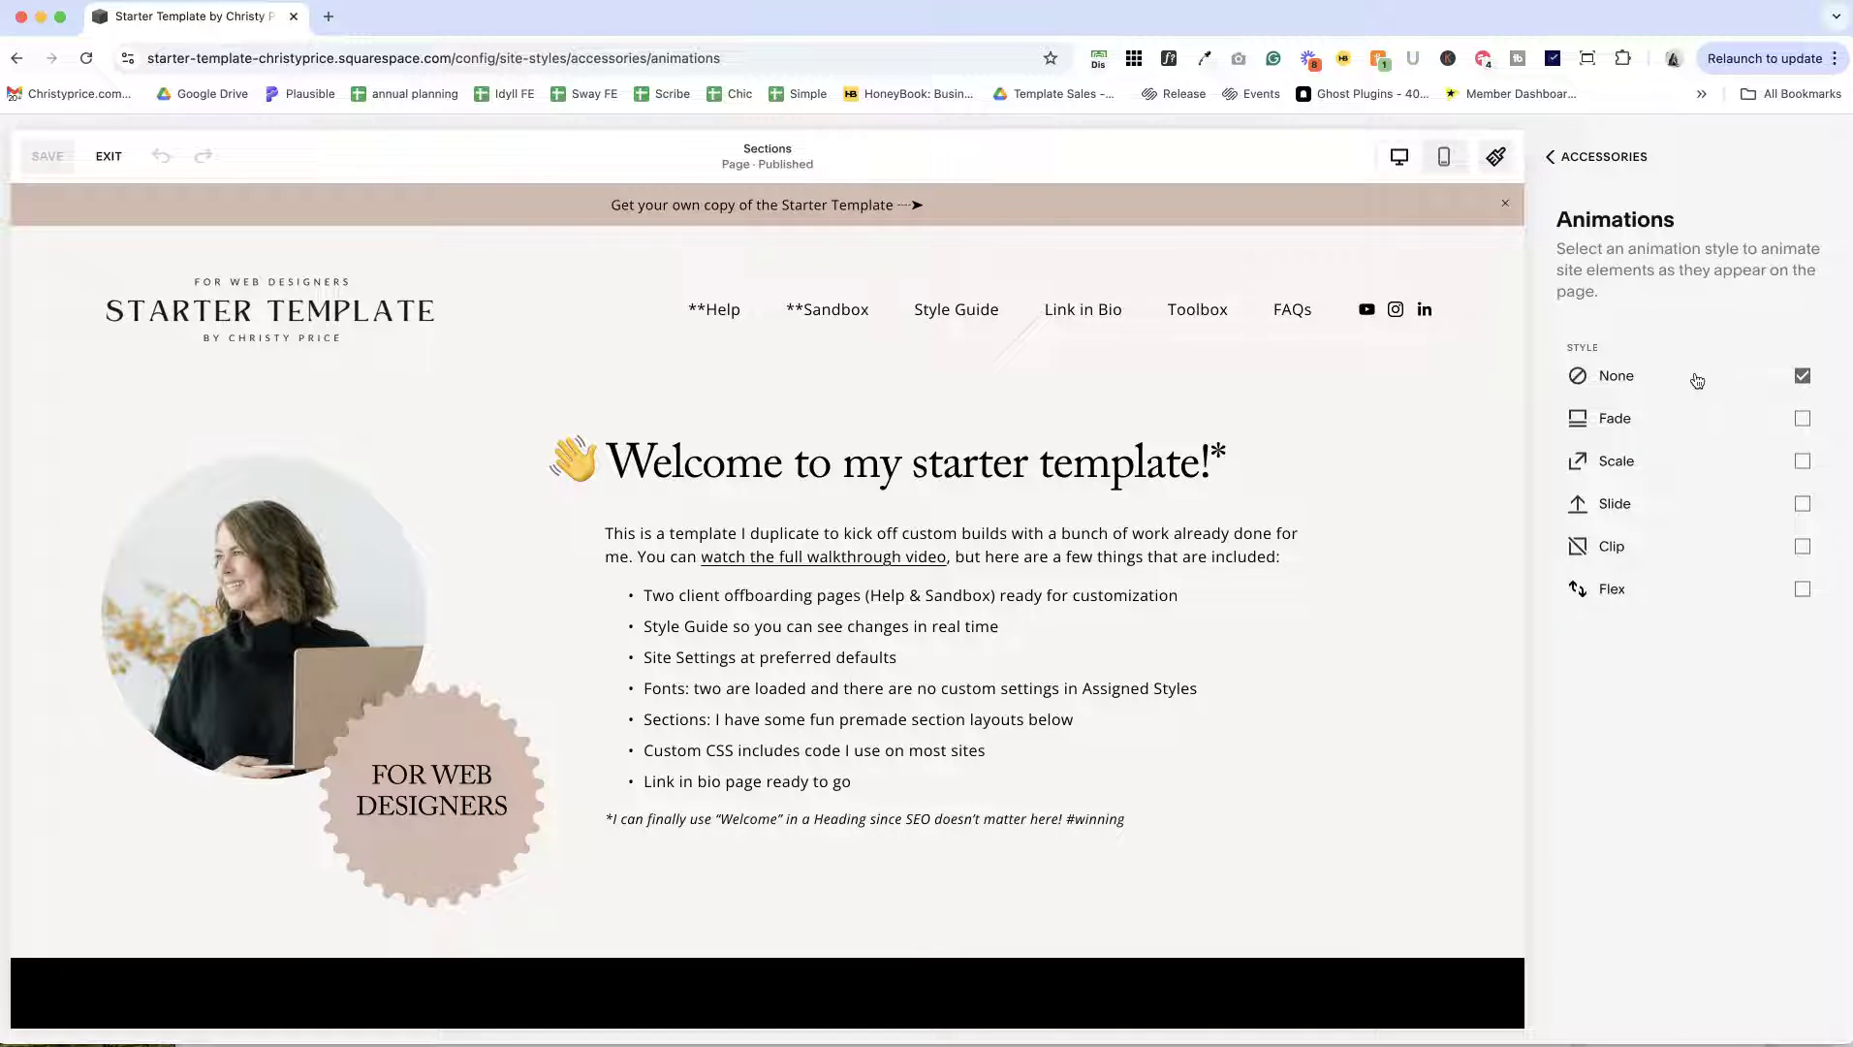
click(1603, 157)
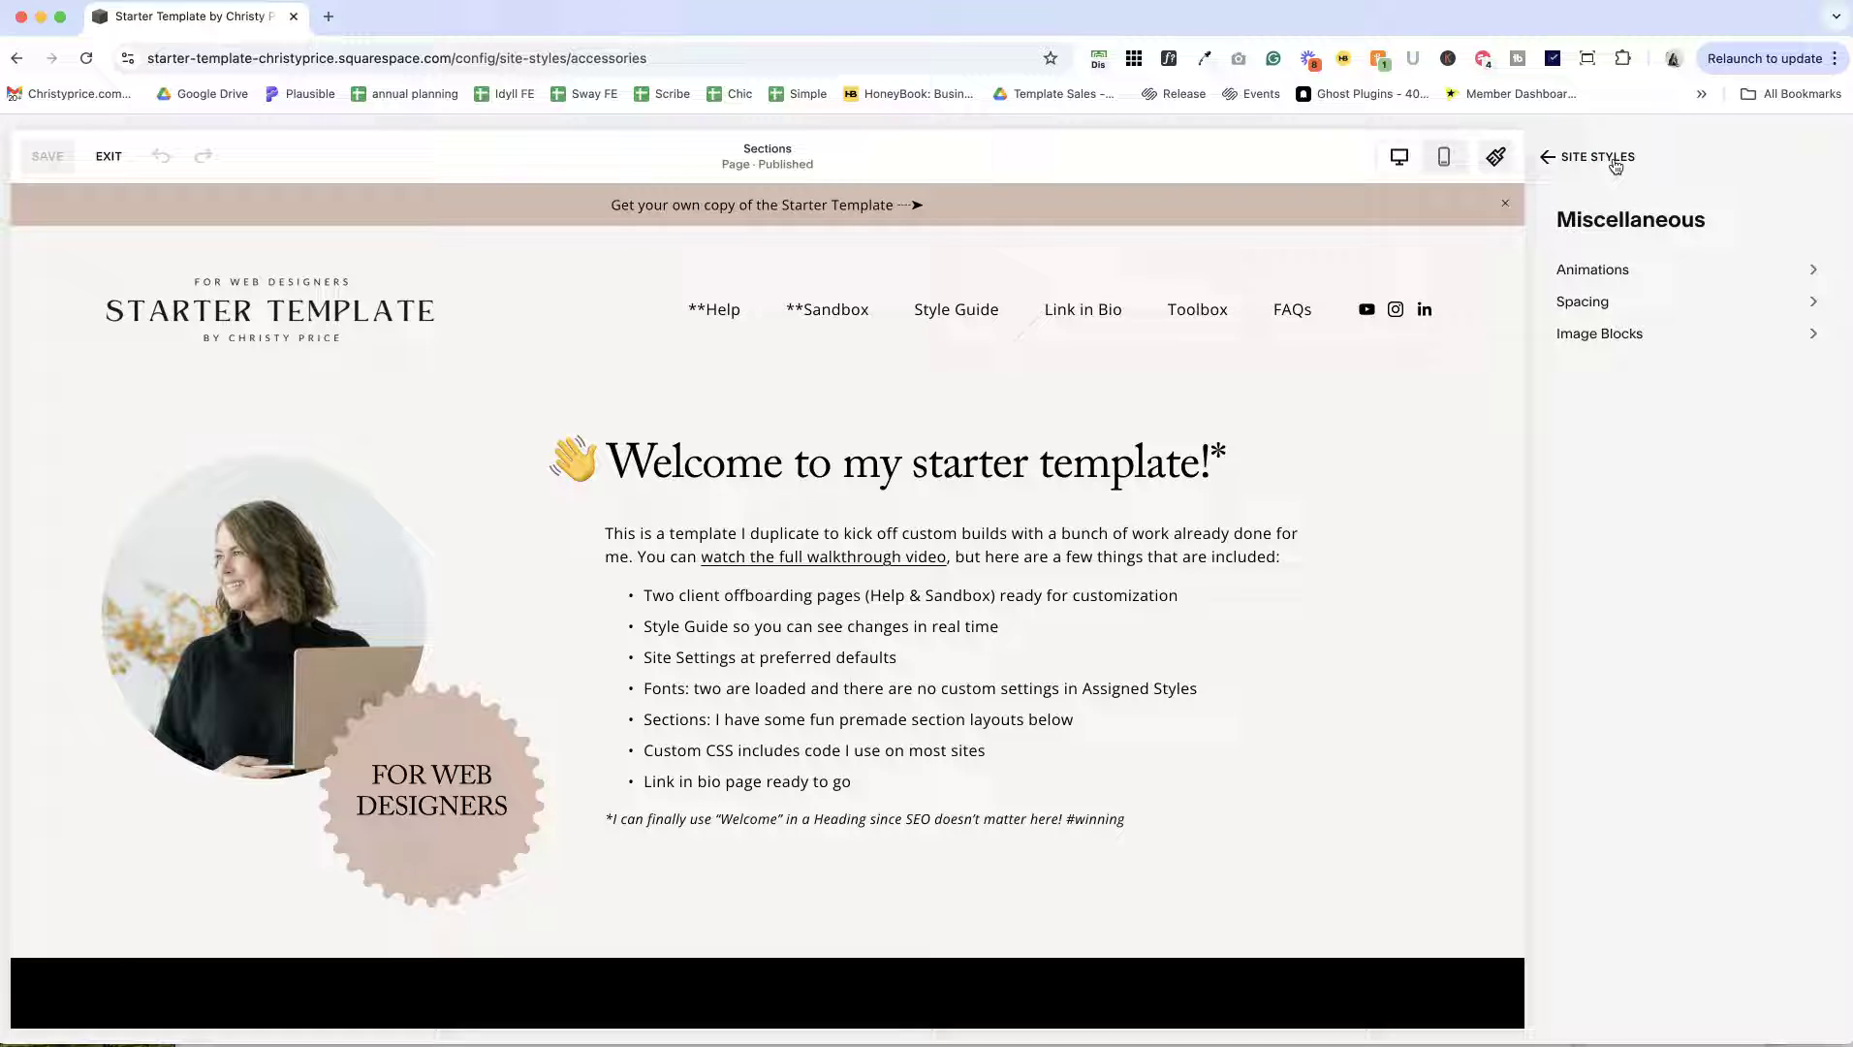
click(1609, 302)
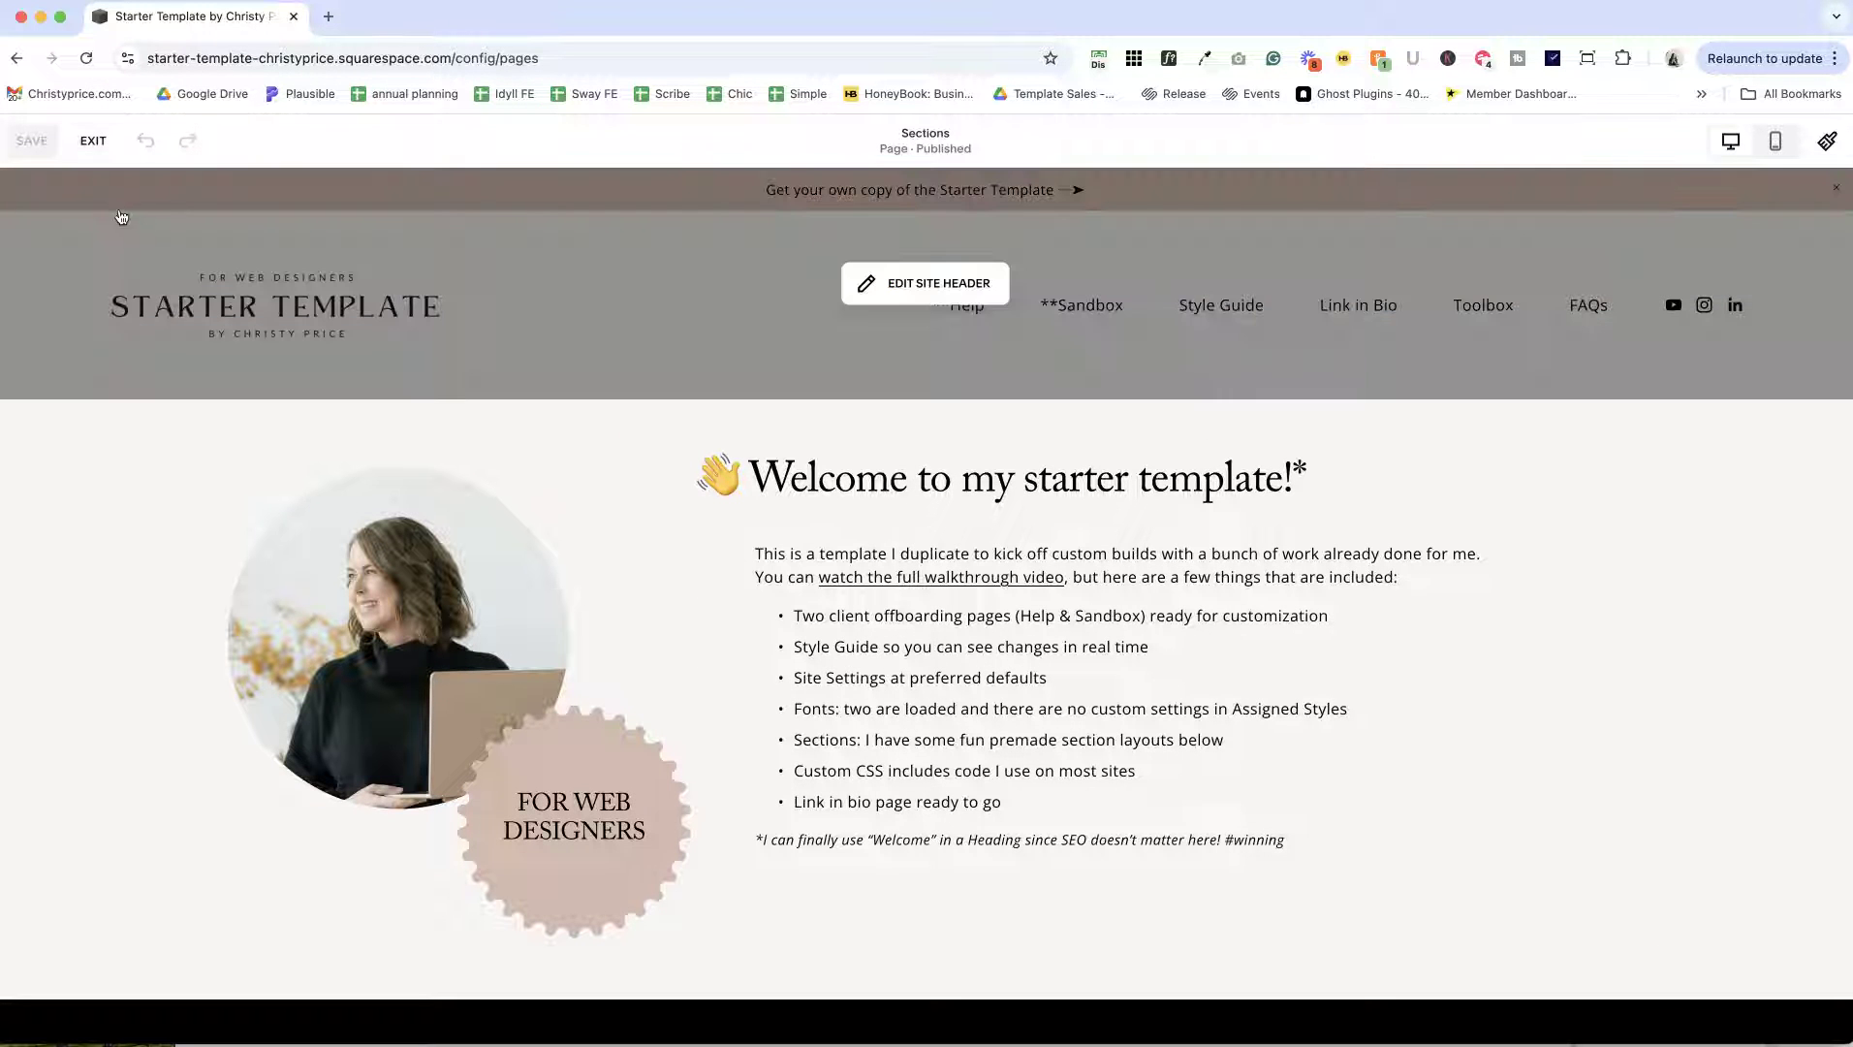
click(93, 144)
Step: Inspect the Custom CSS heading margin rule against the 'Welcome to my starter template!*' heading
click(116, 832)
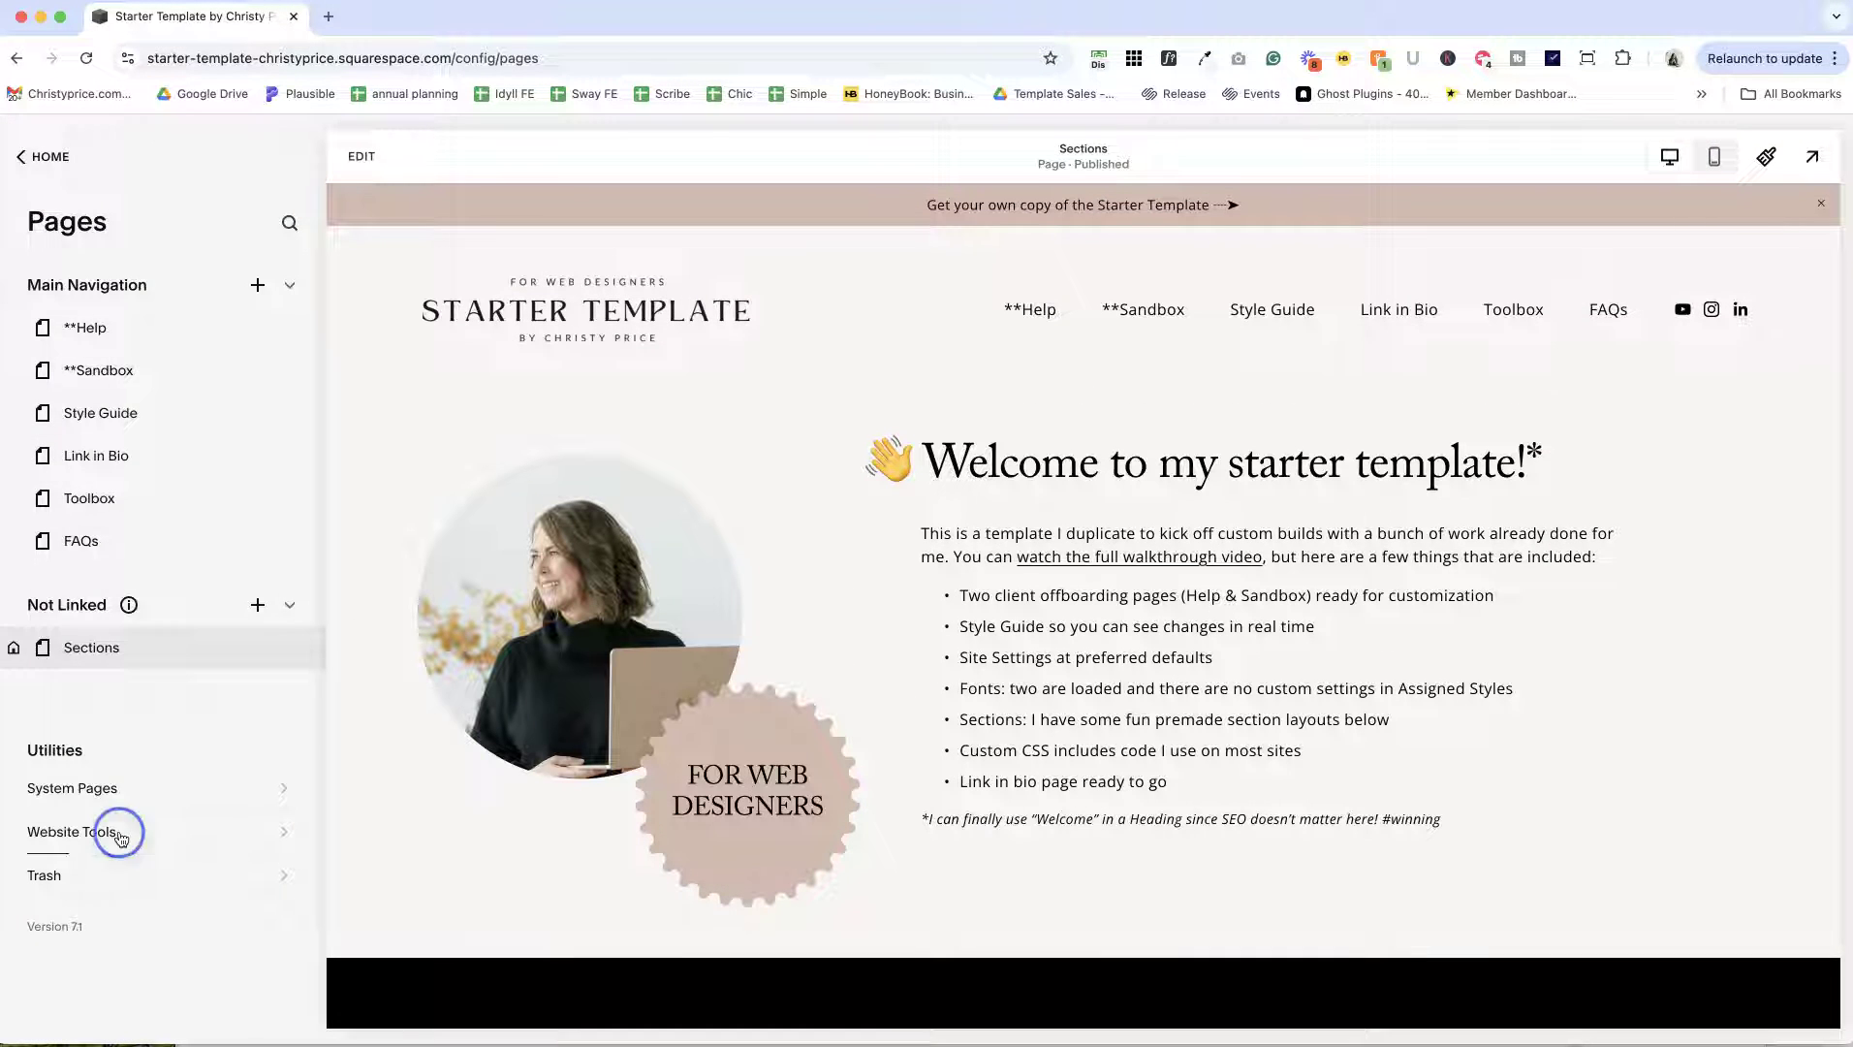
click(85, 312)
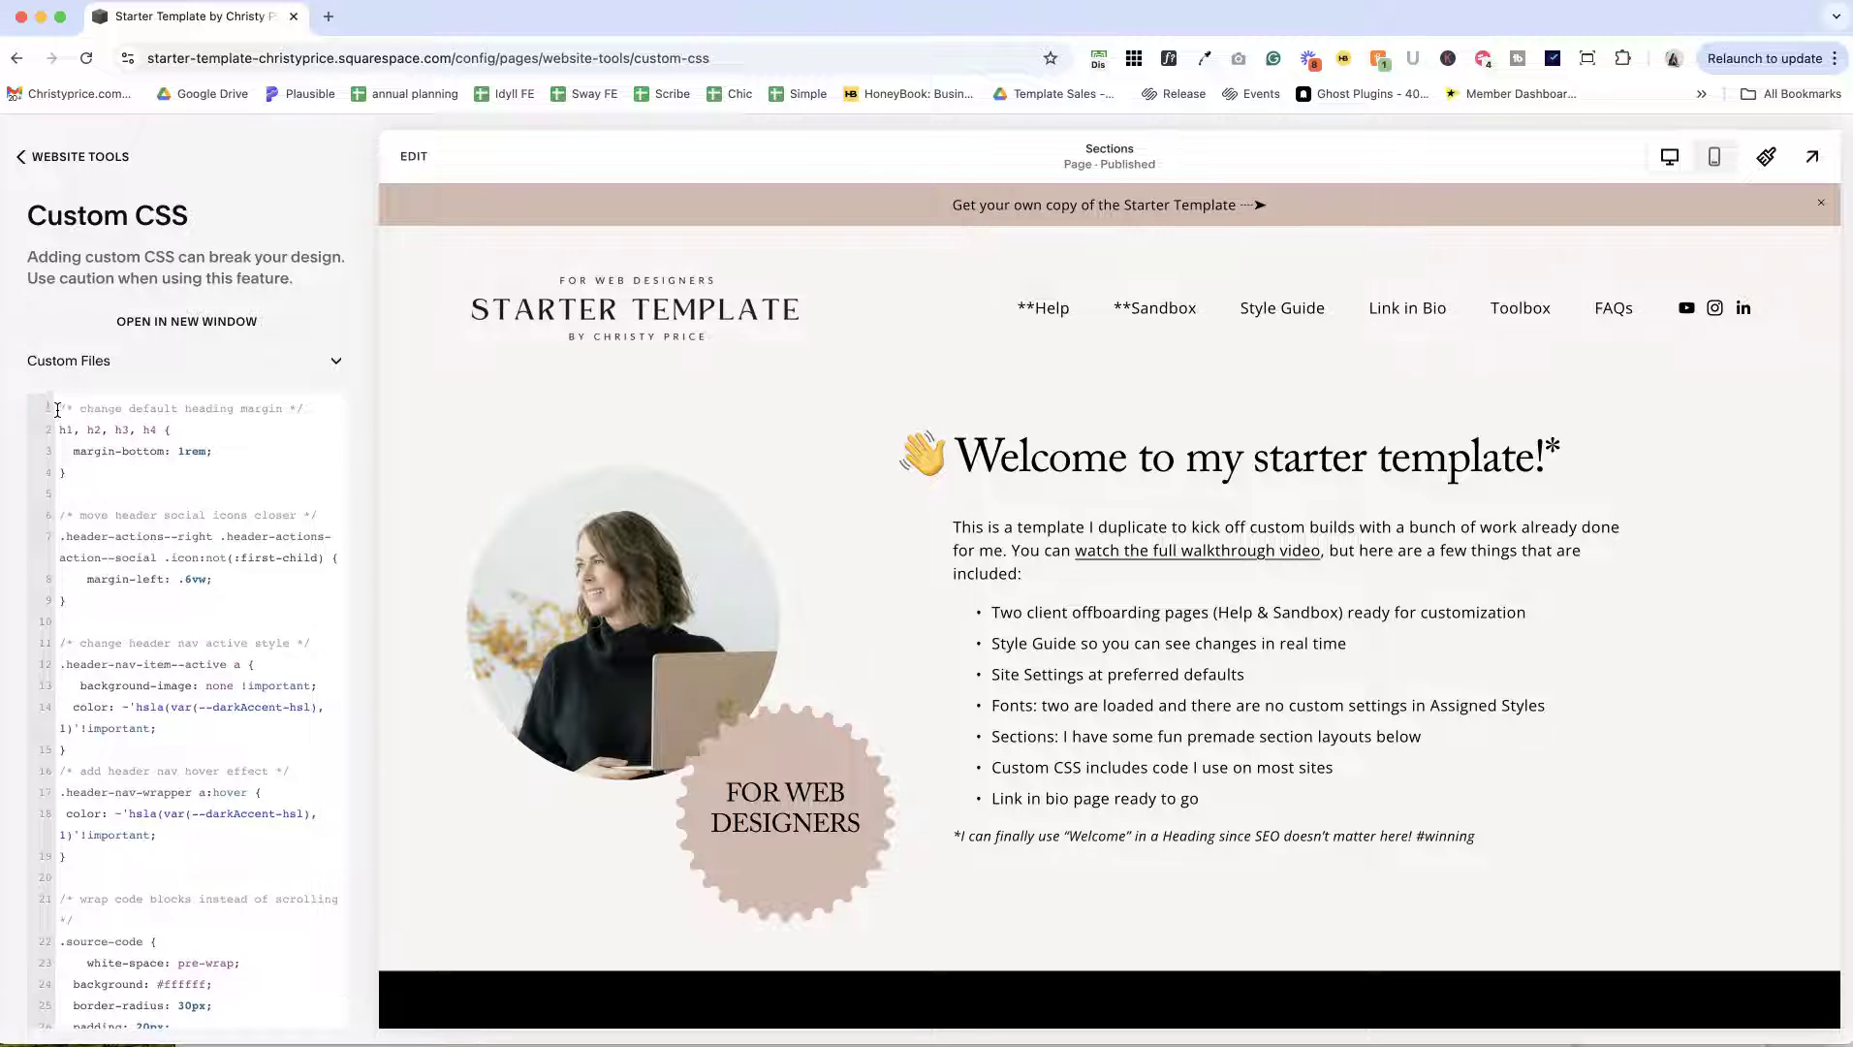
drag(58, 412, 53, 491)
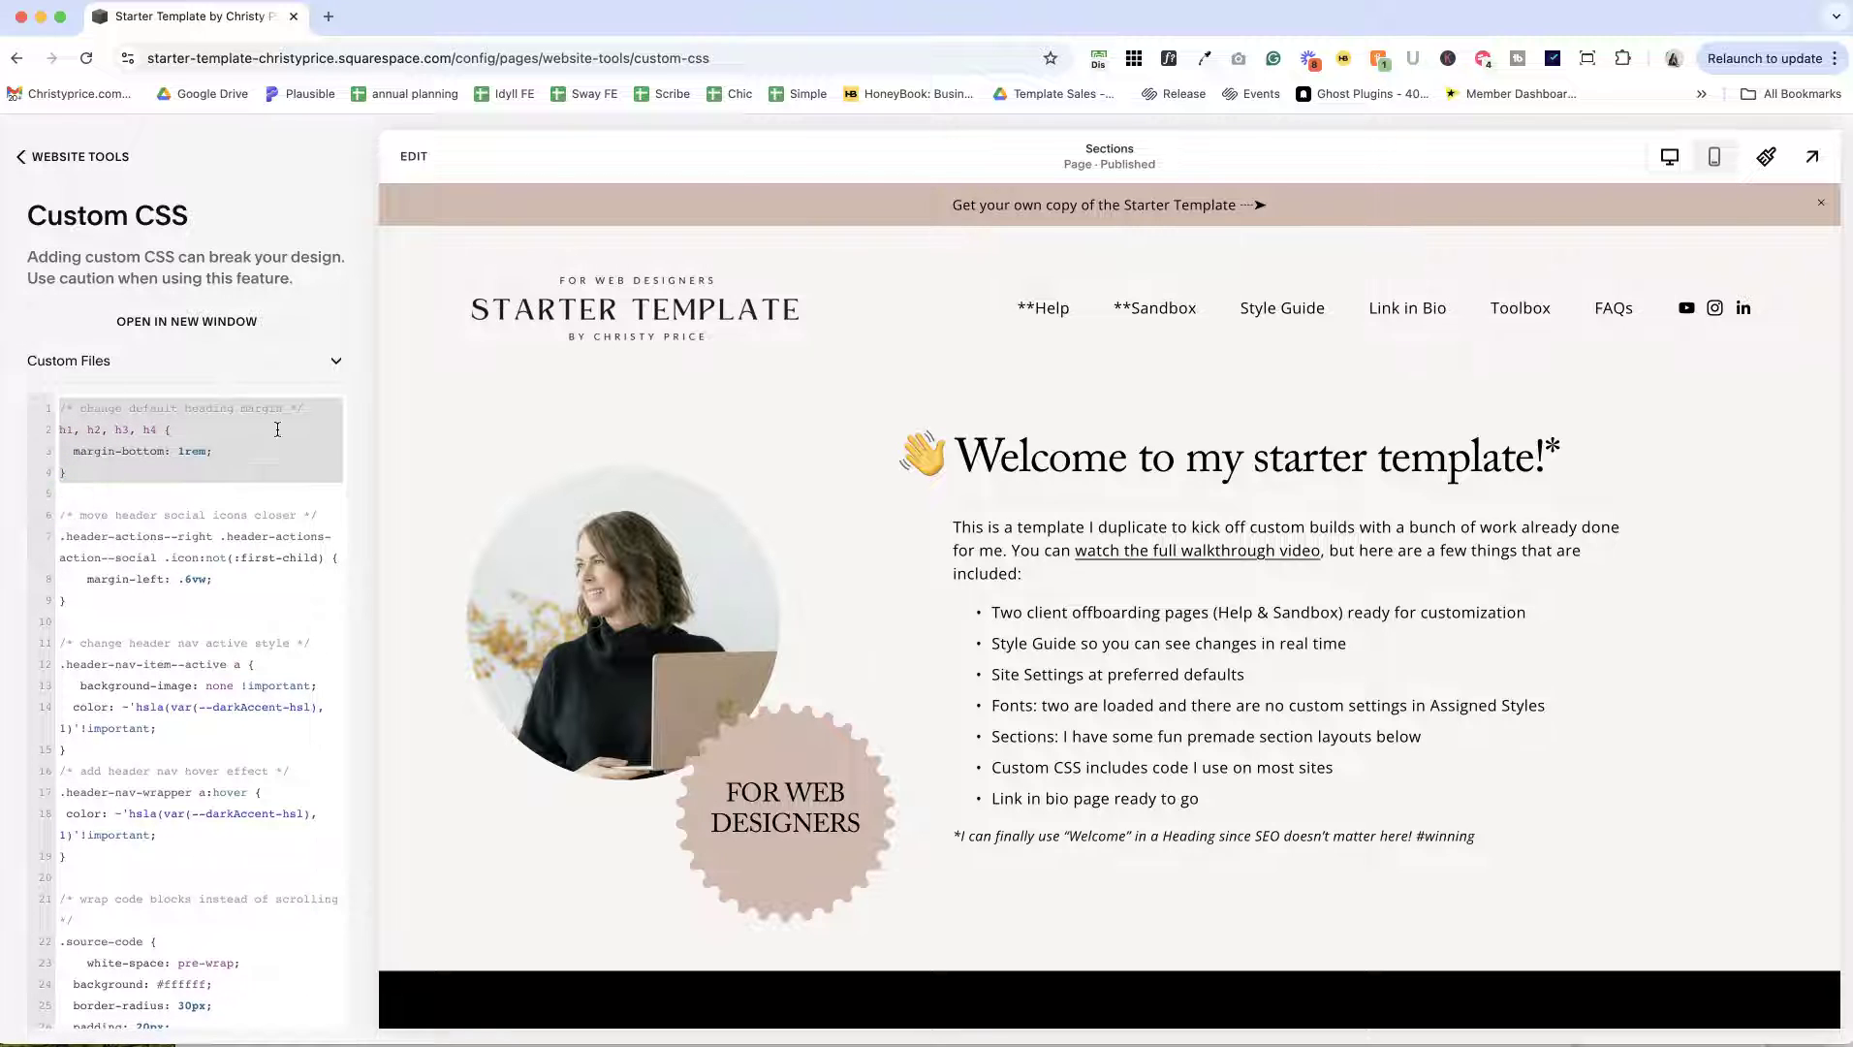
drag(959, 458, 1554, 458)
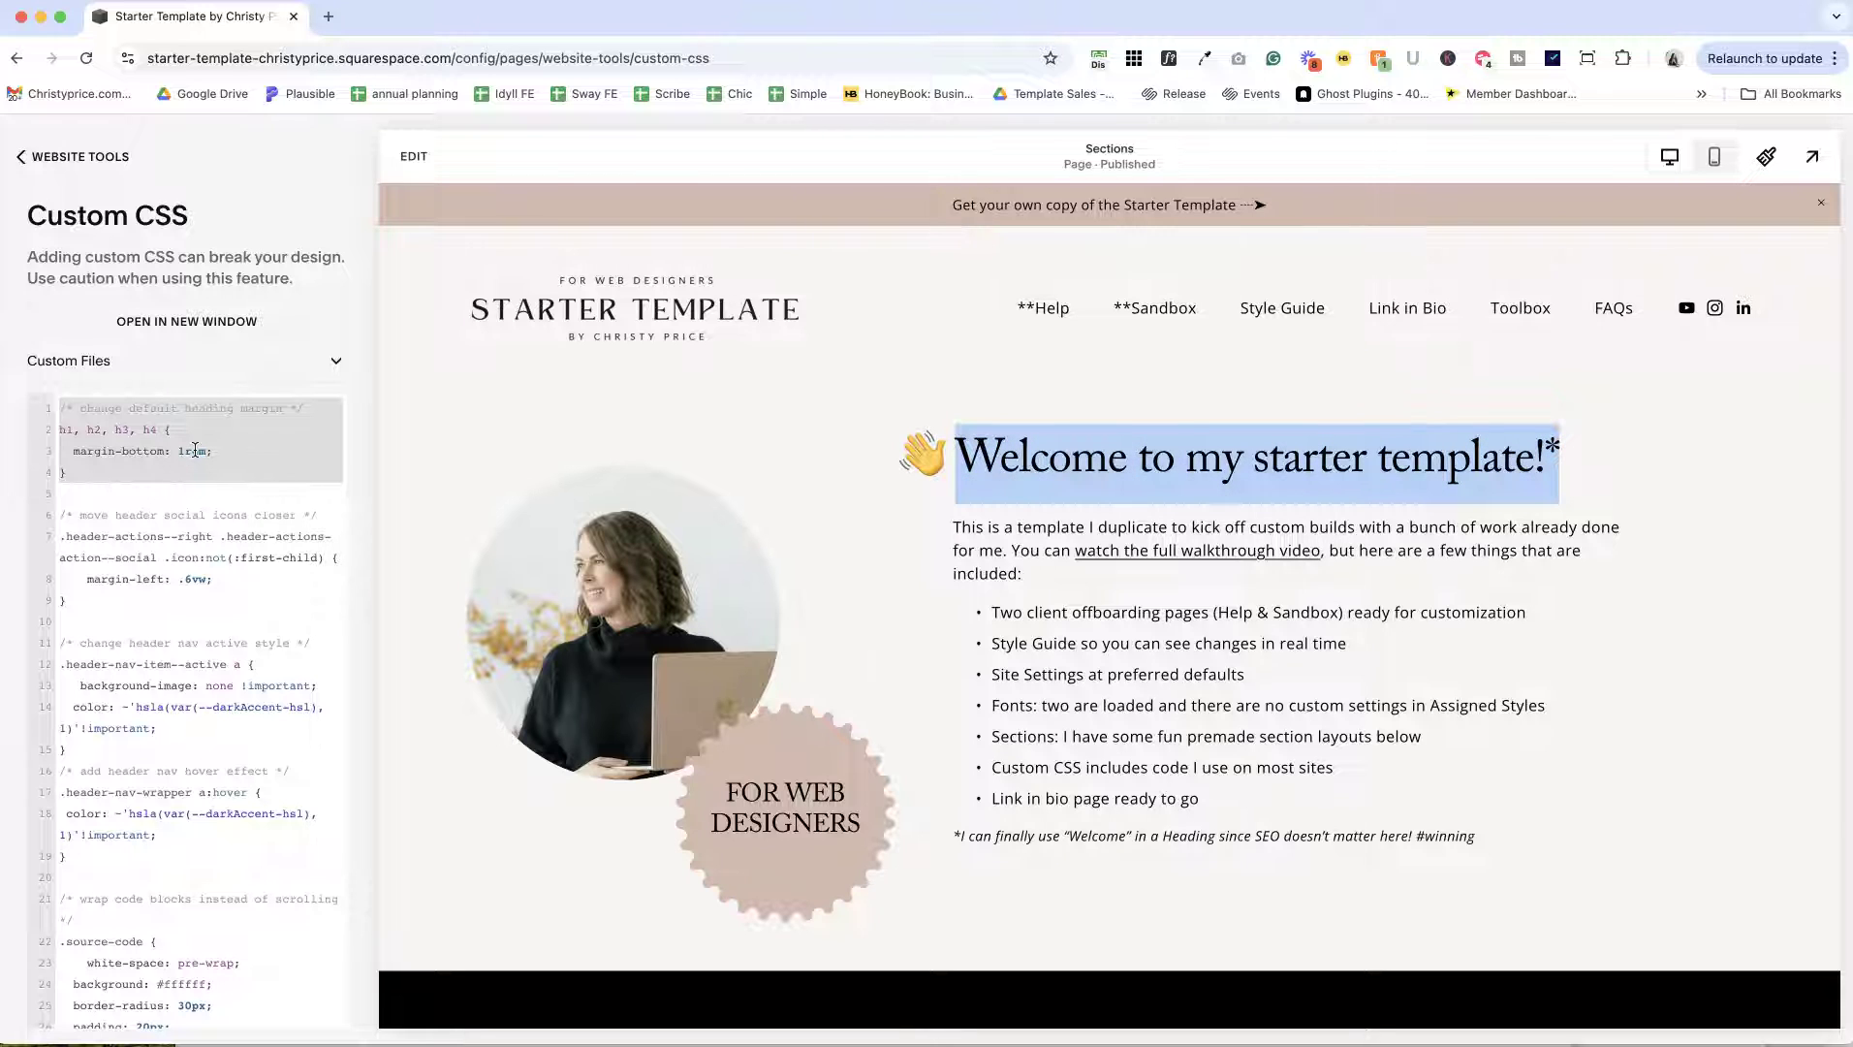
click(986, 479)
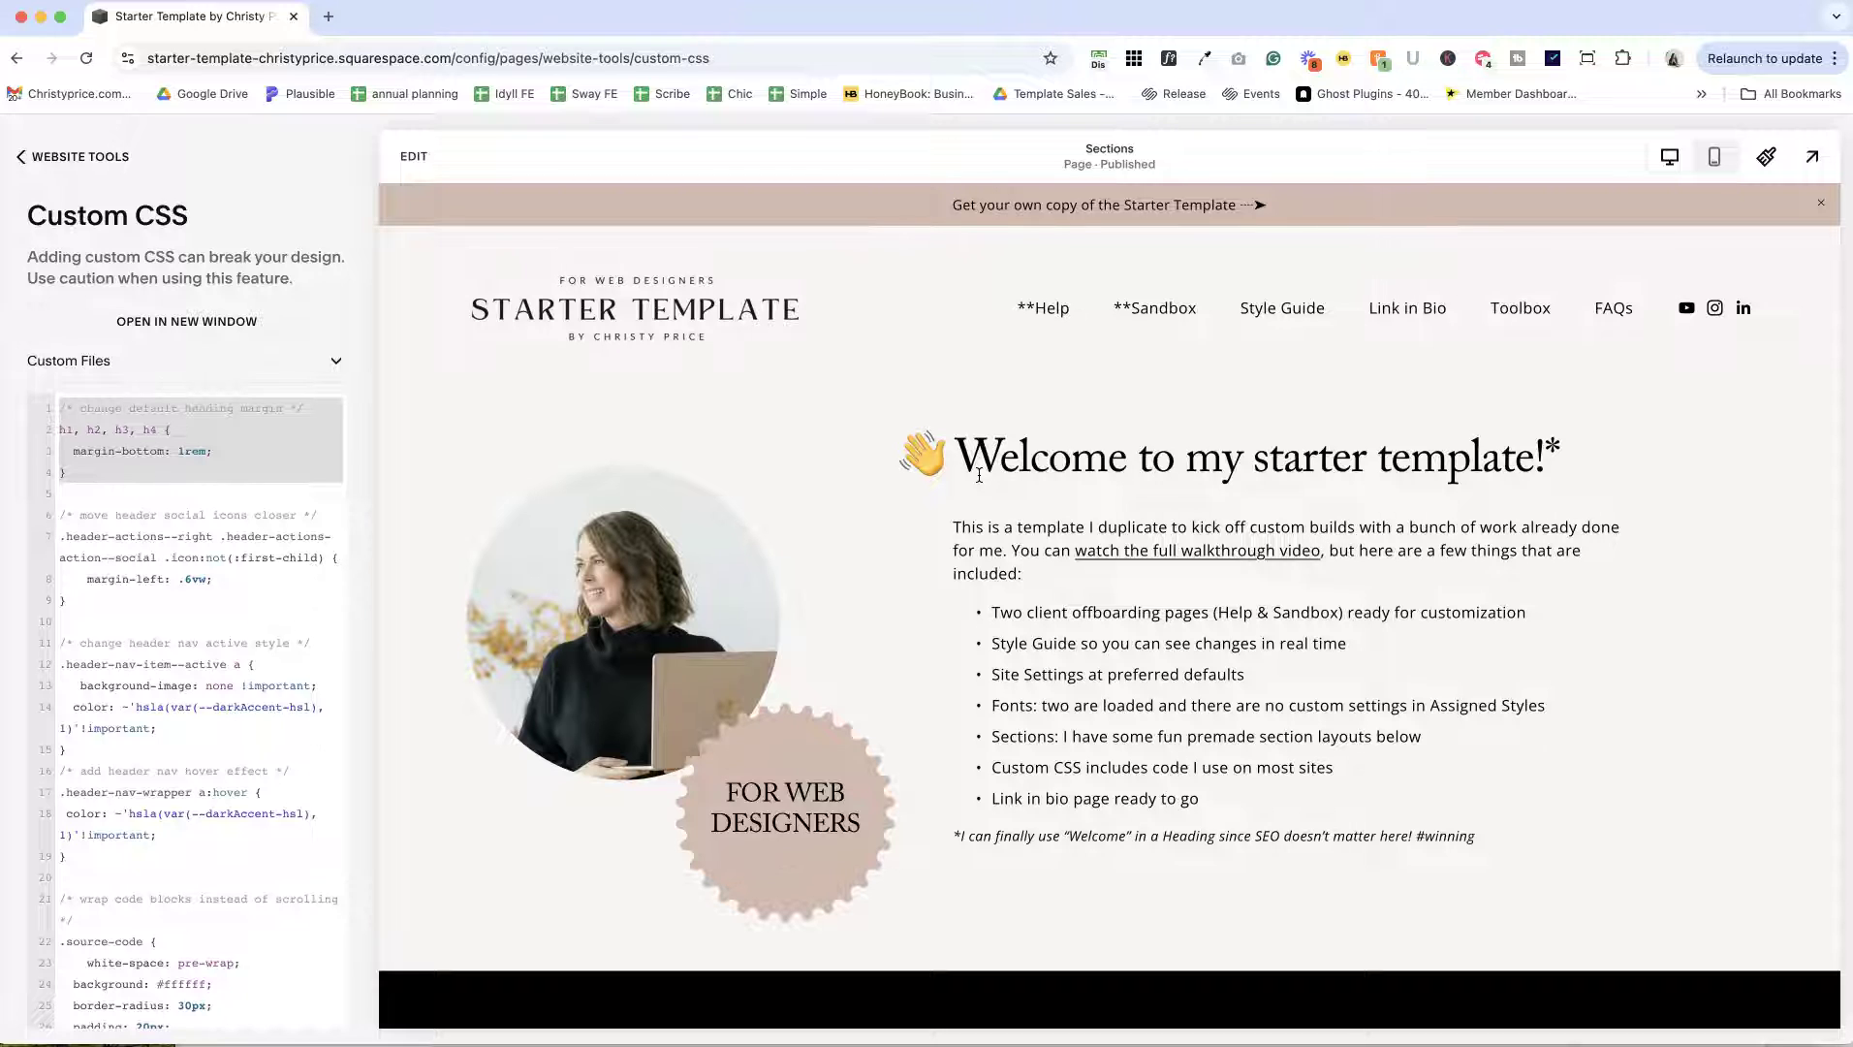
click(243, 515)
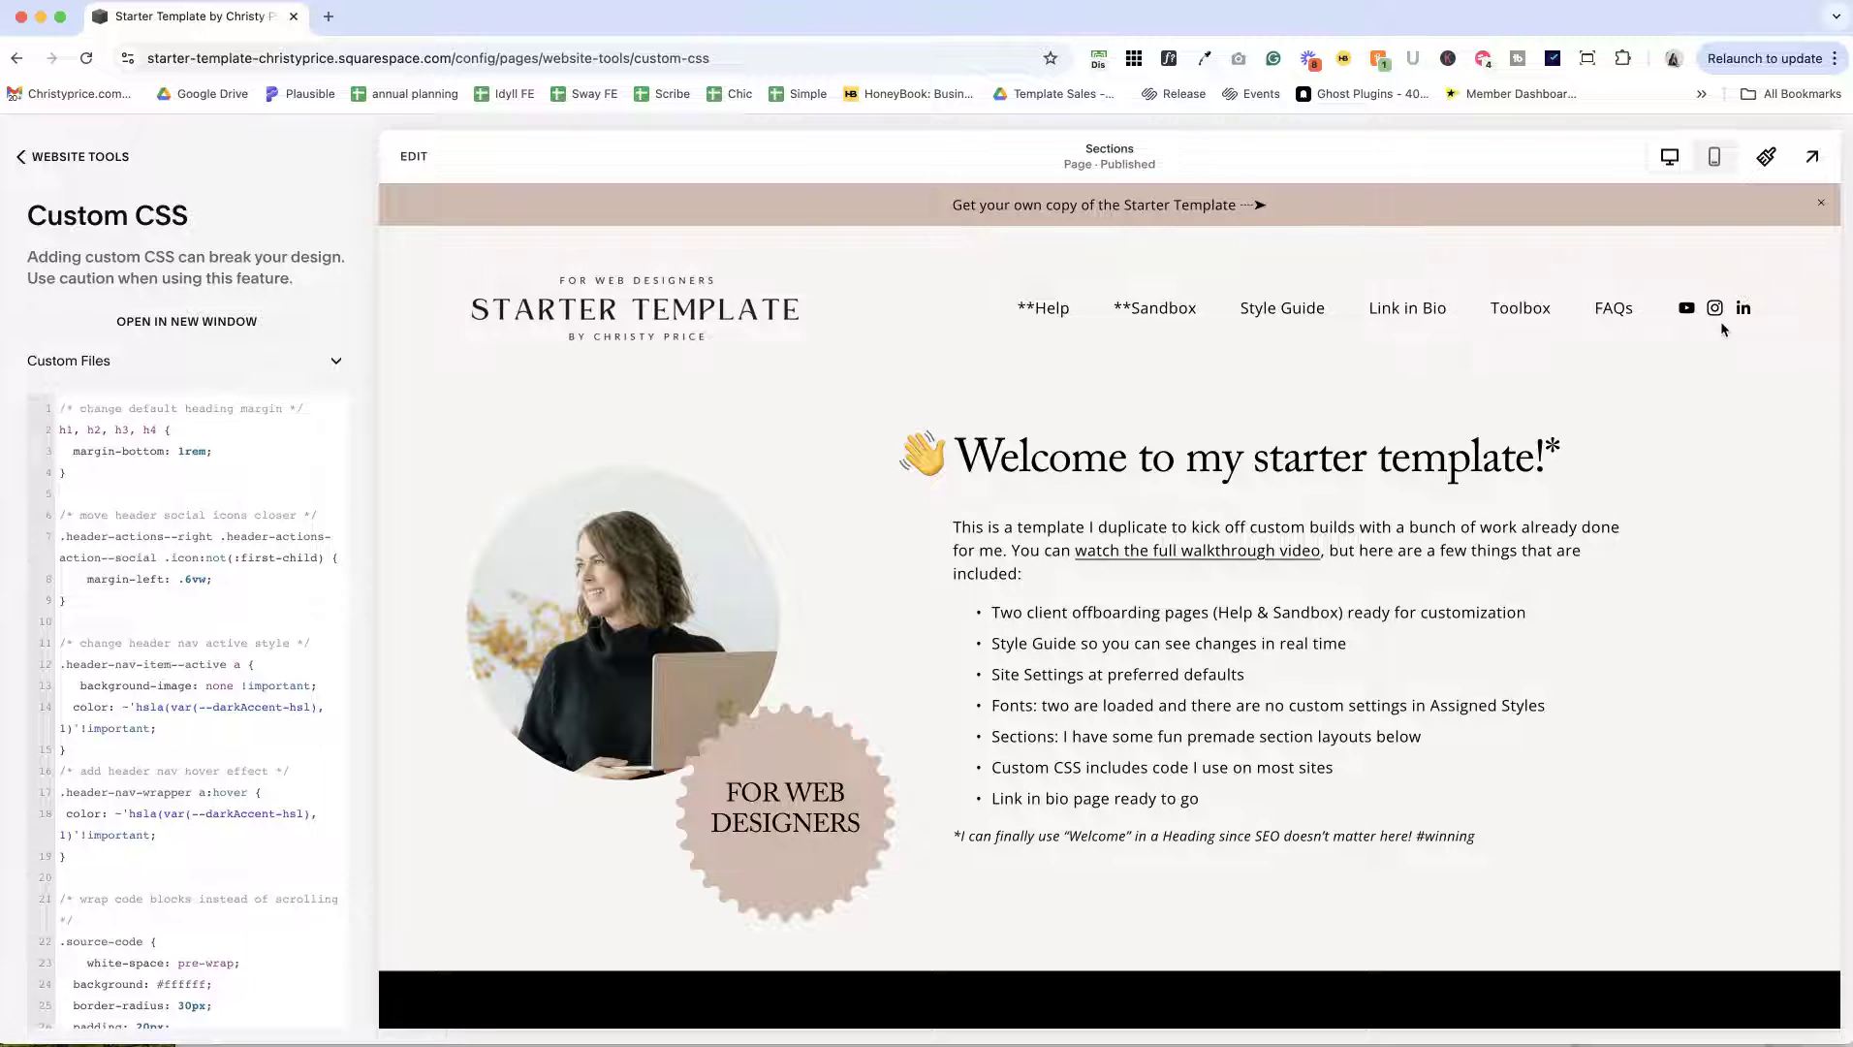
click(116, 617)
click(187, 652)
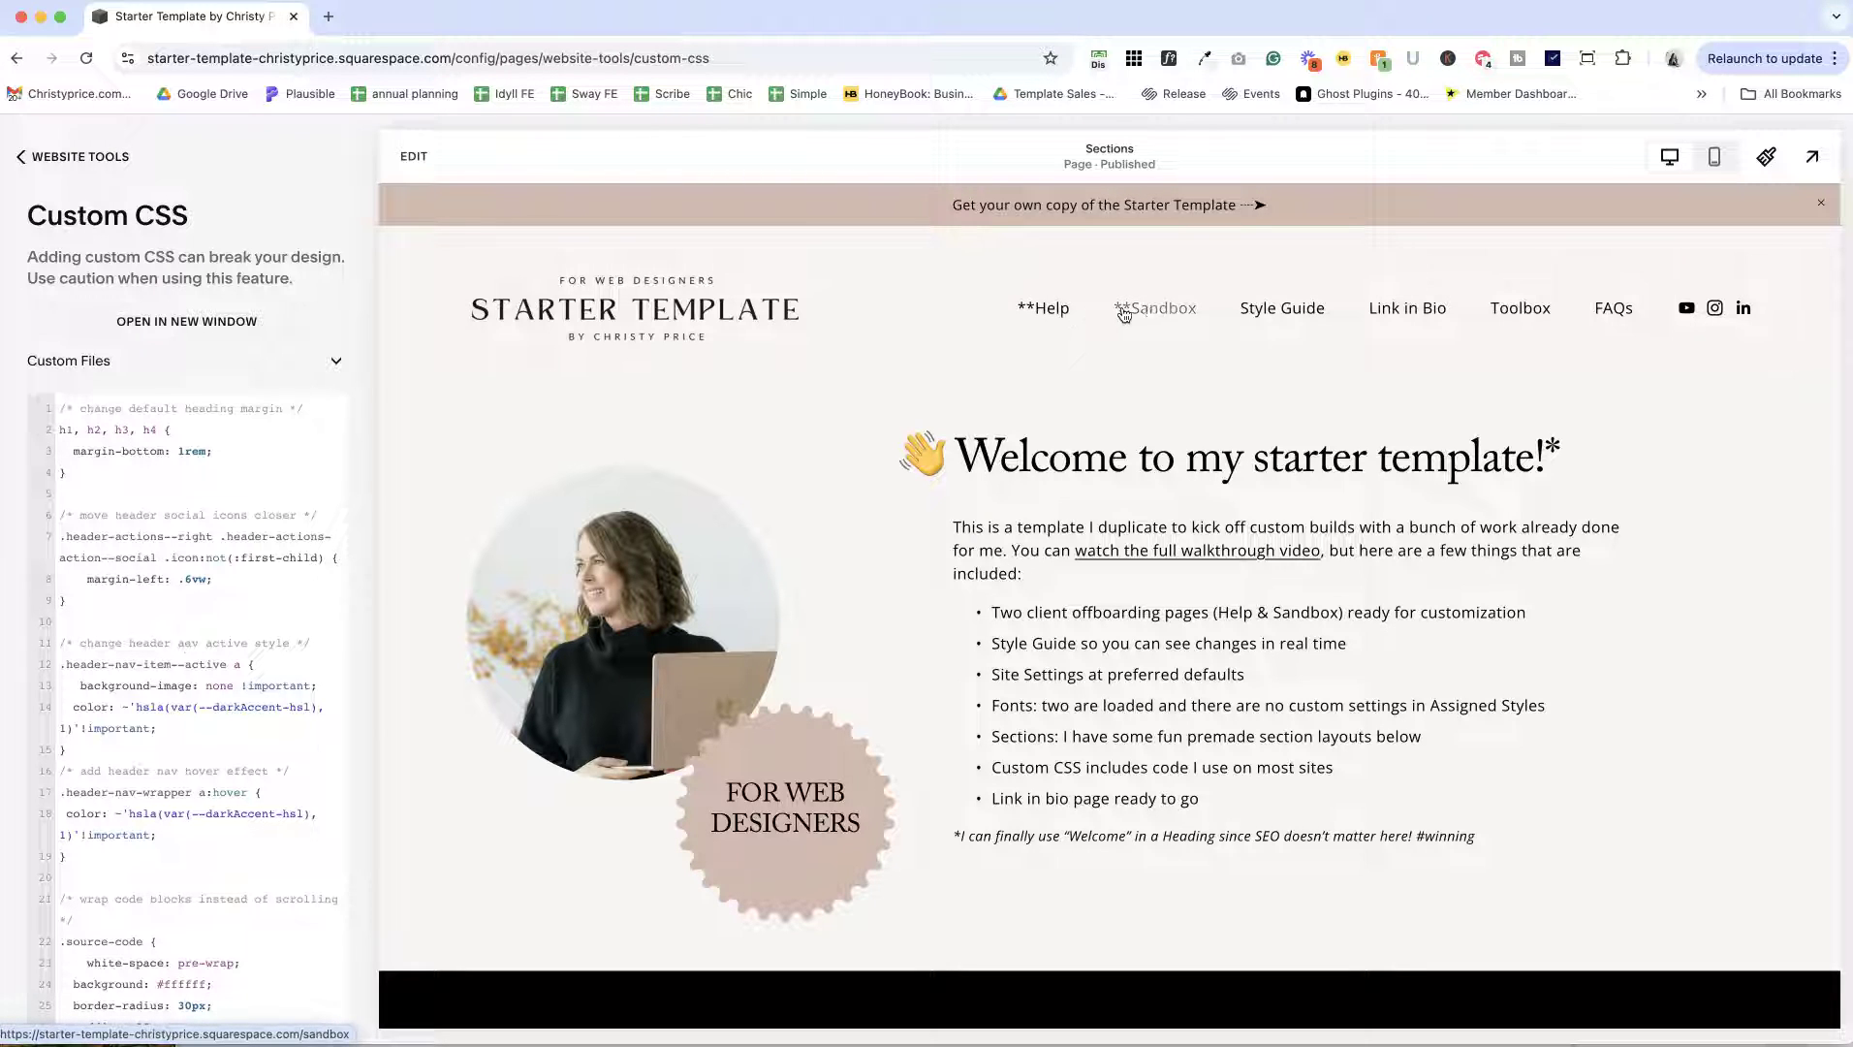
Step: Preview Style Guide, the home page and the Help page's custom code backup, then open Site Styles
click(1277, 308)
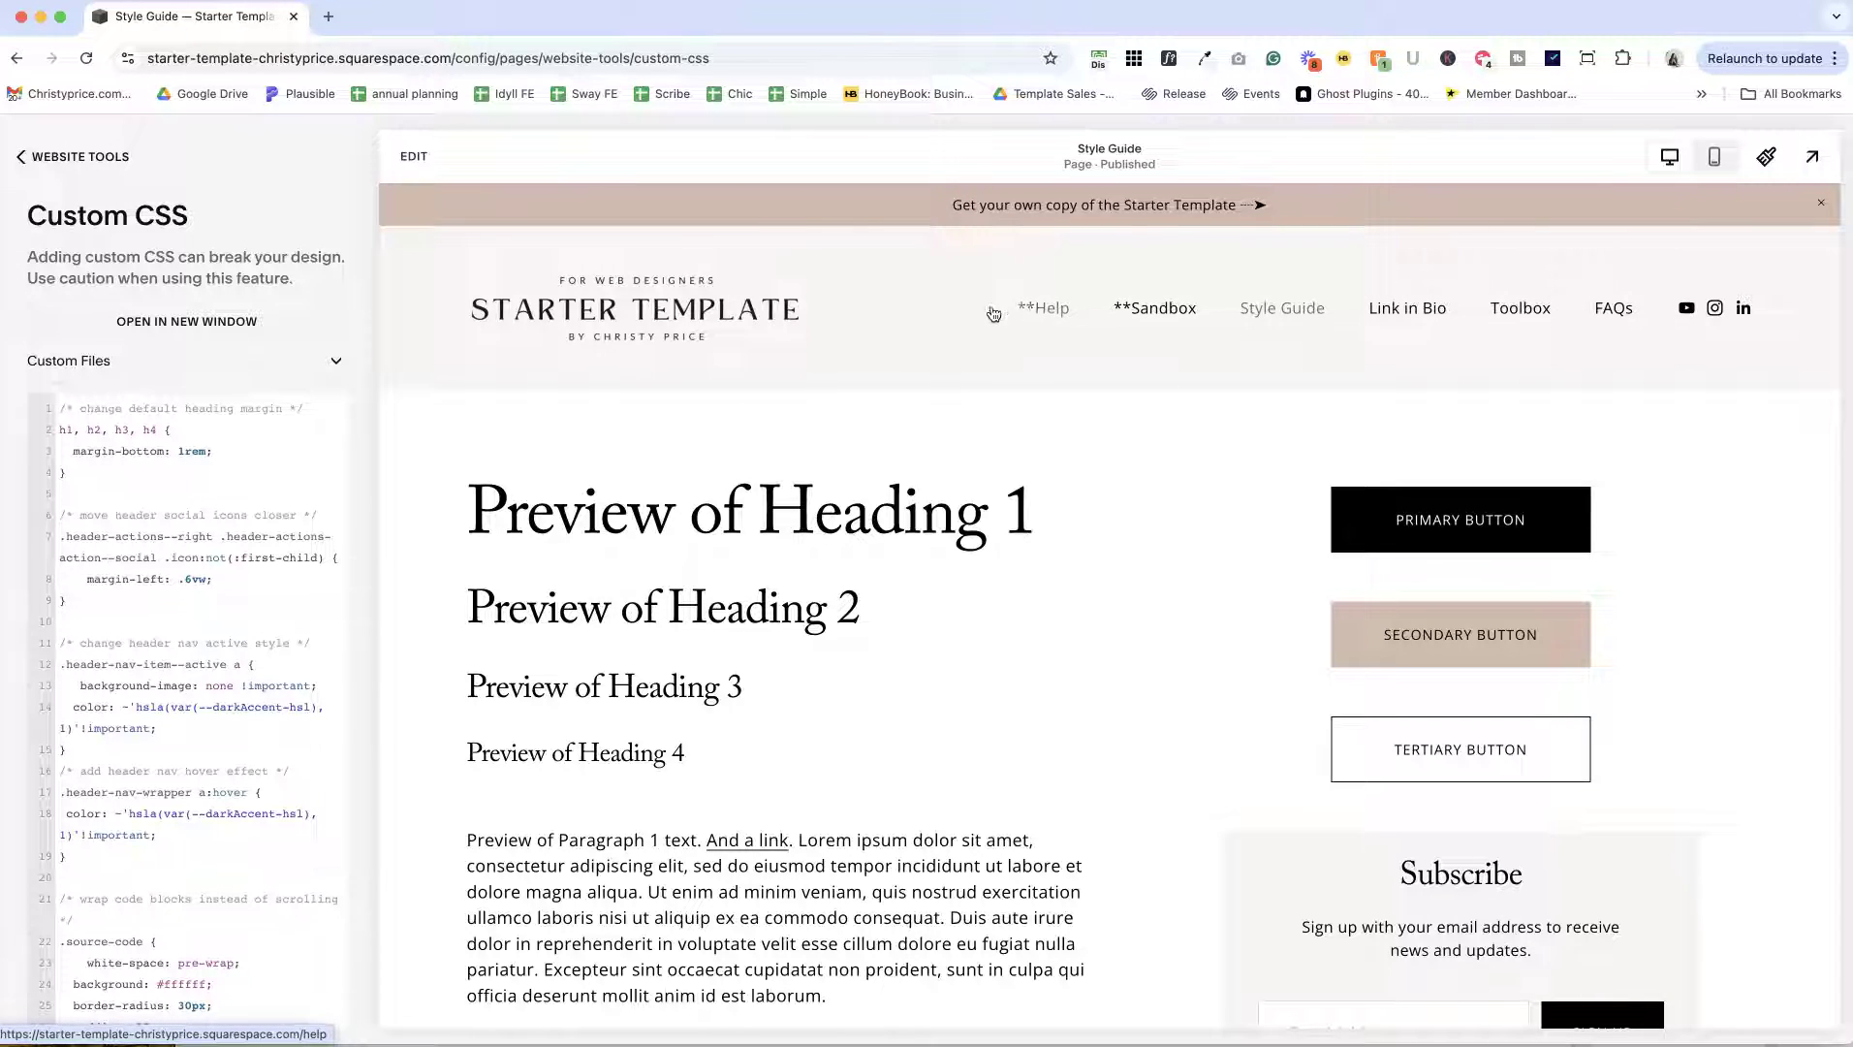
click(634, 296)
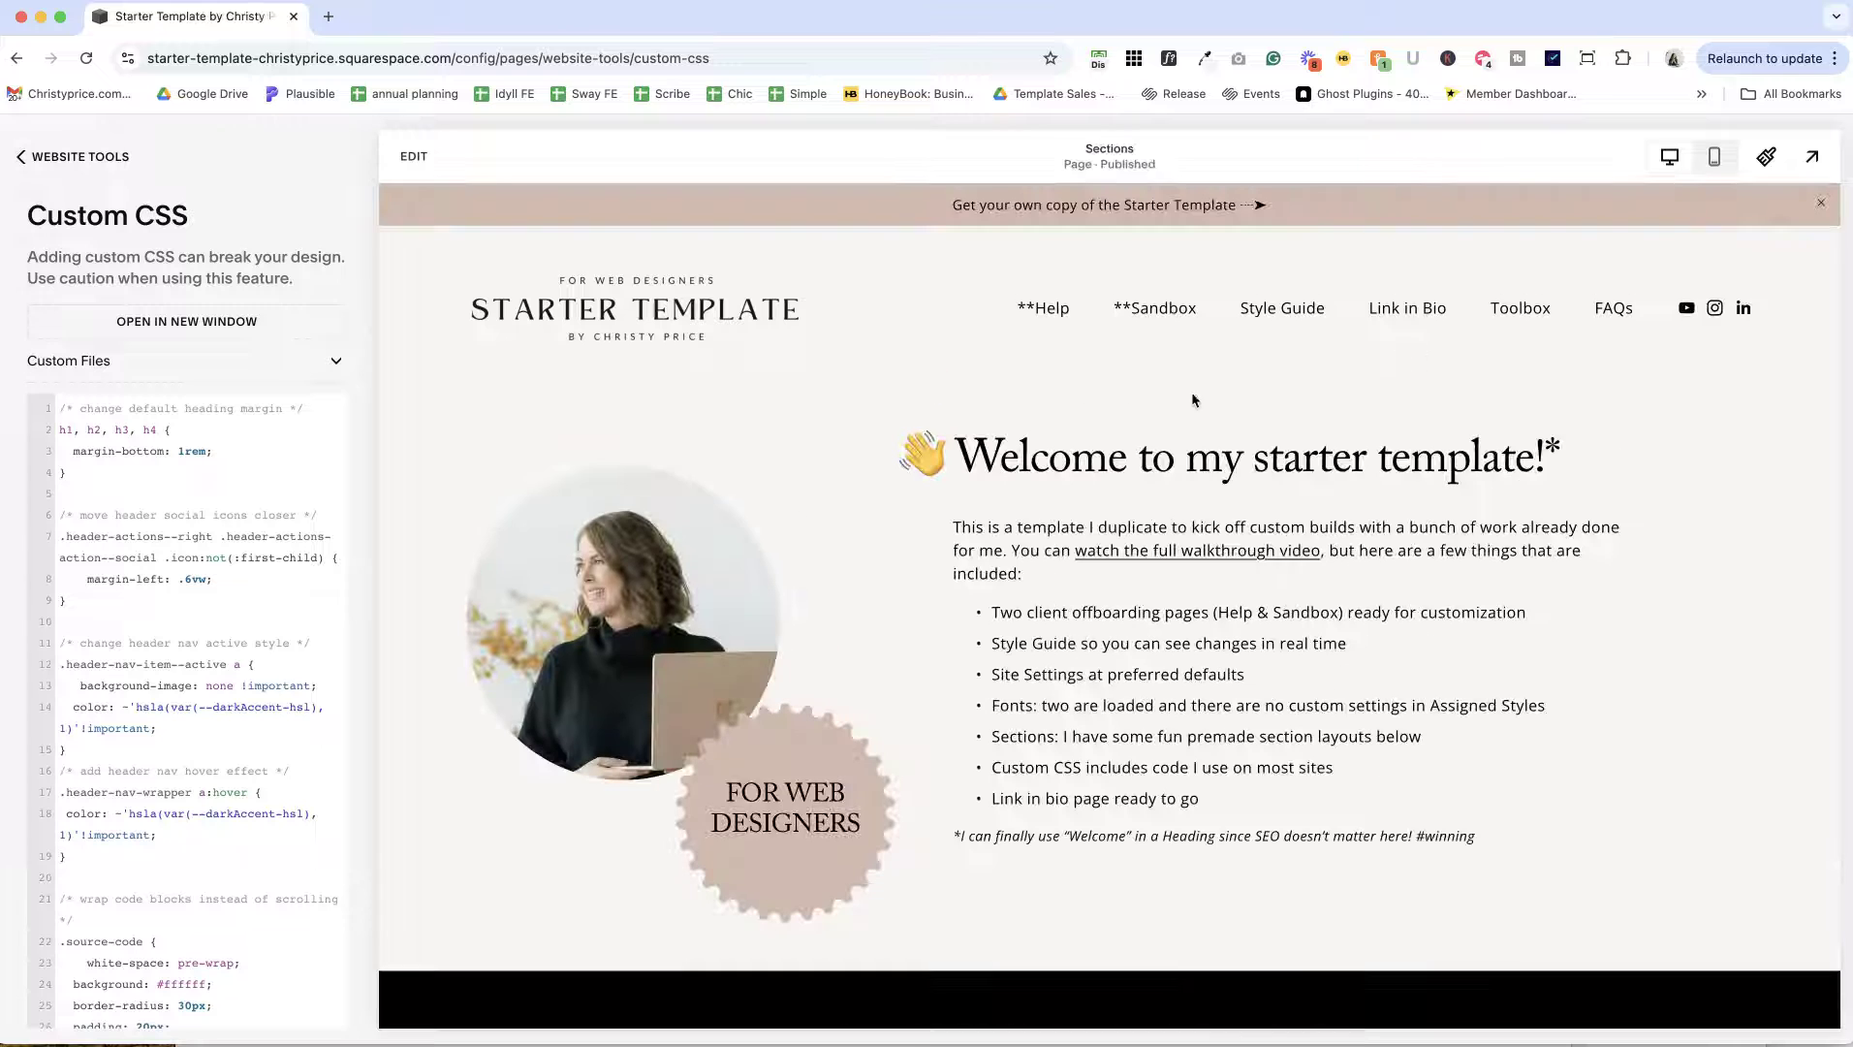
scroll(265, 523, down, 1)
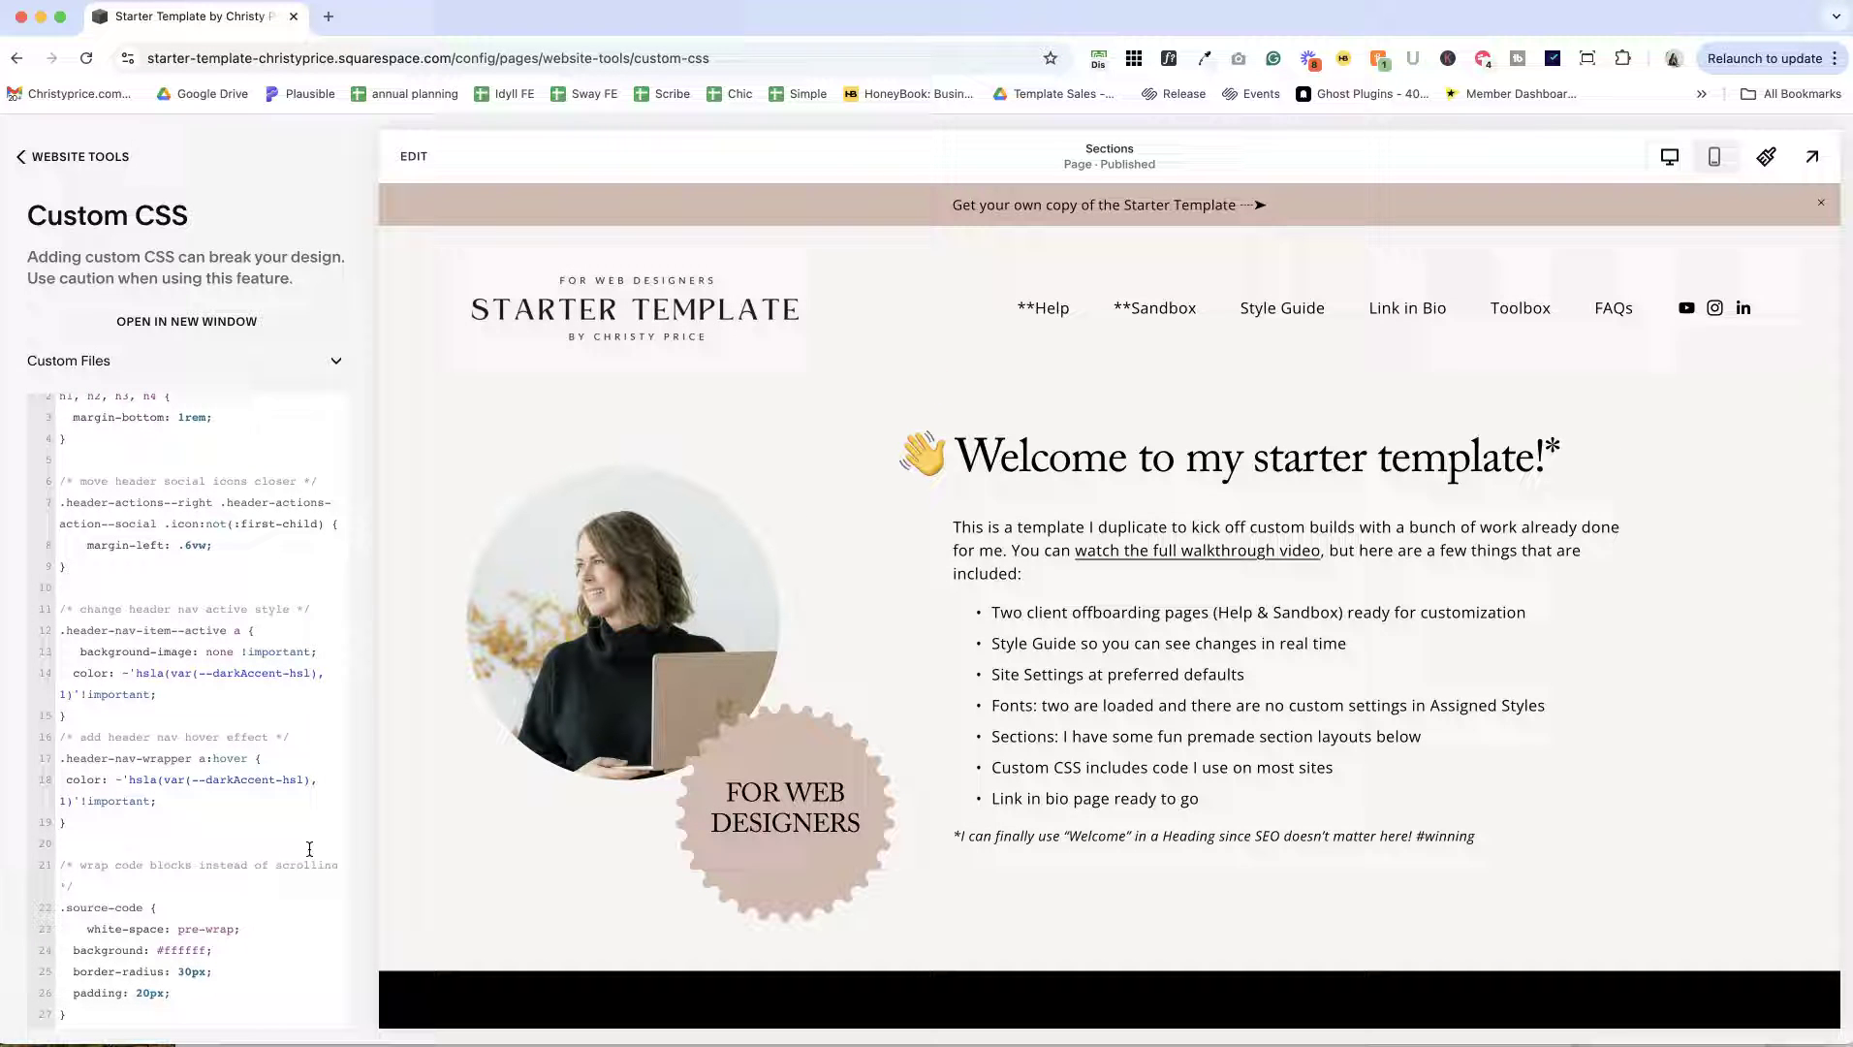
click(1041, 320)
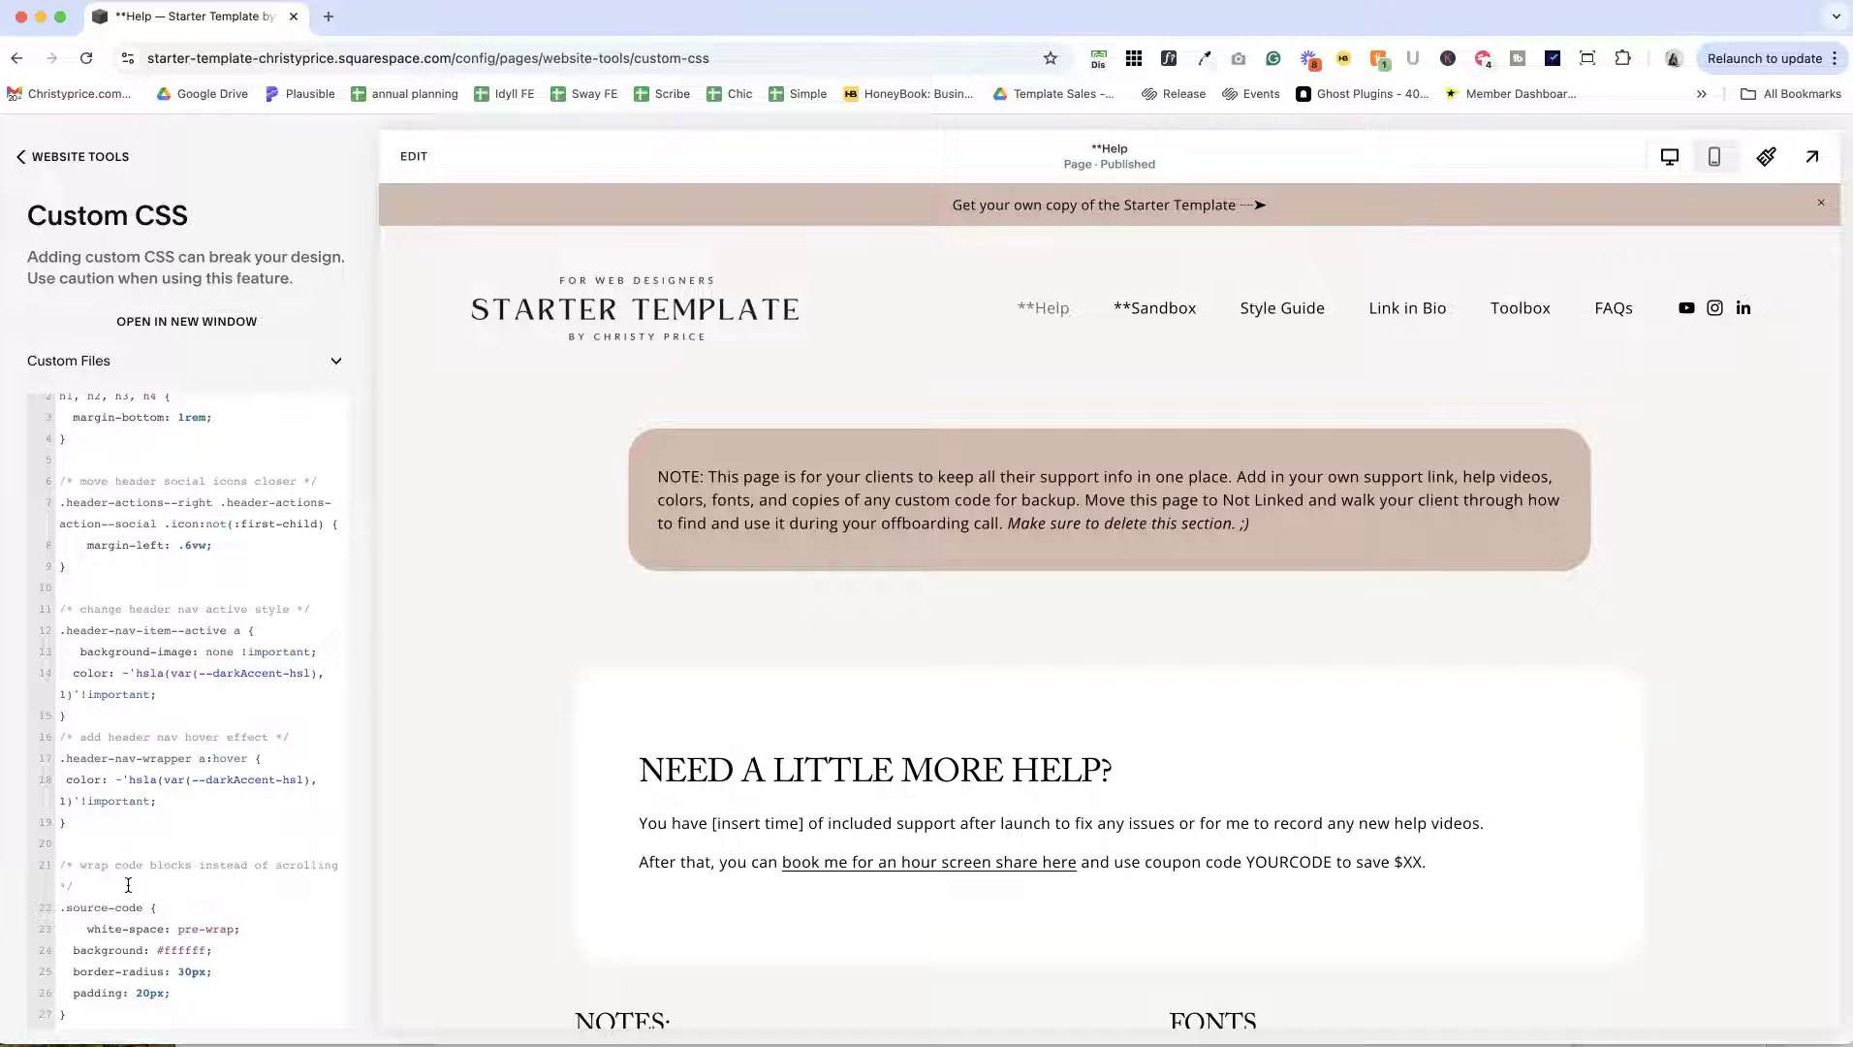
scroll(882, 901, down, 15)
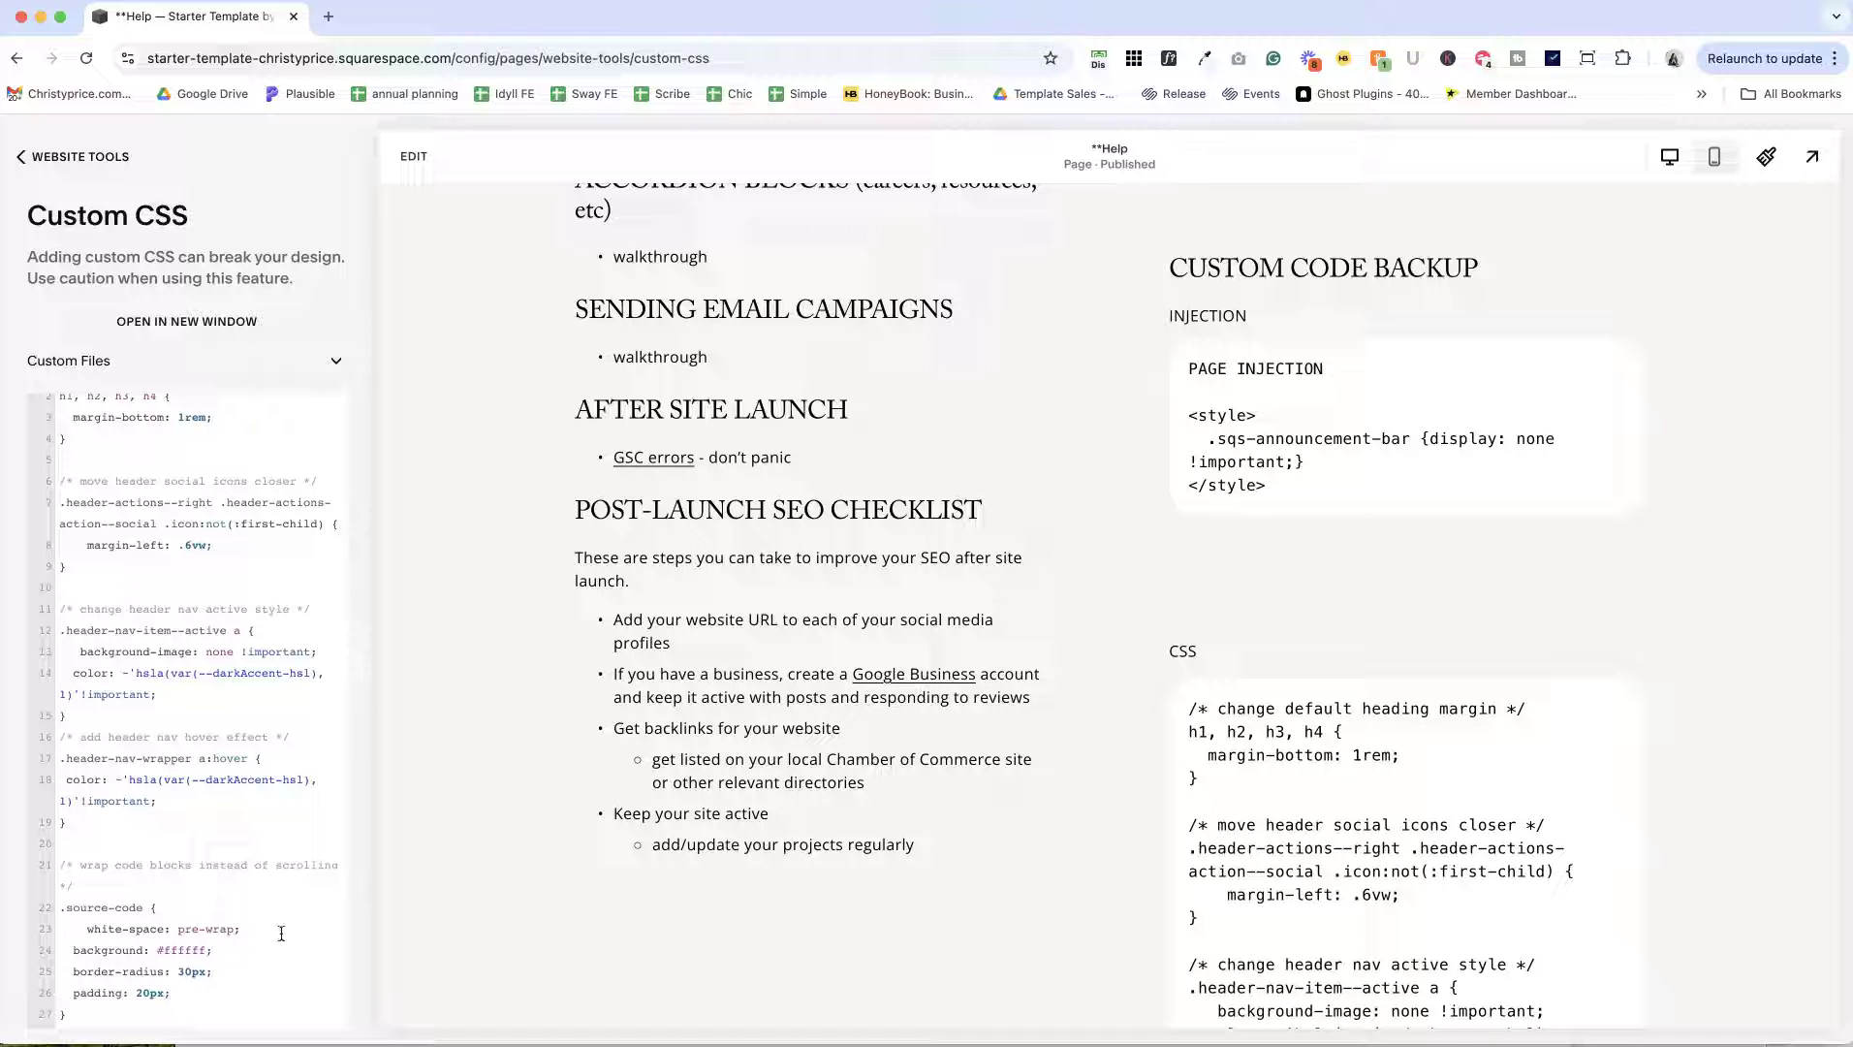
scroll(295, 803, up, 1)
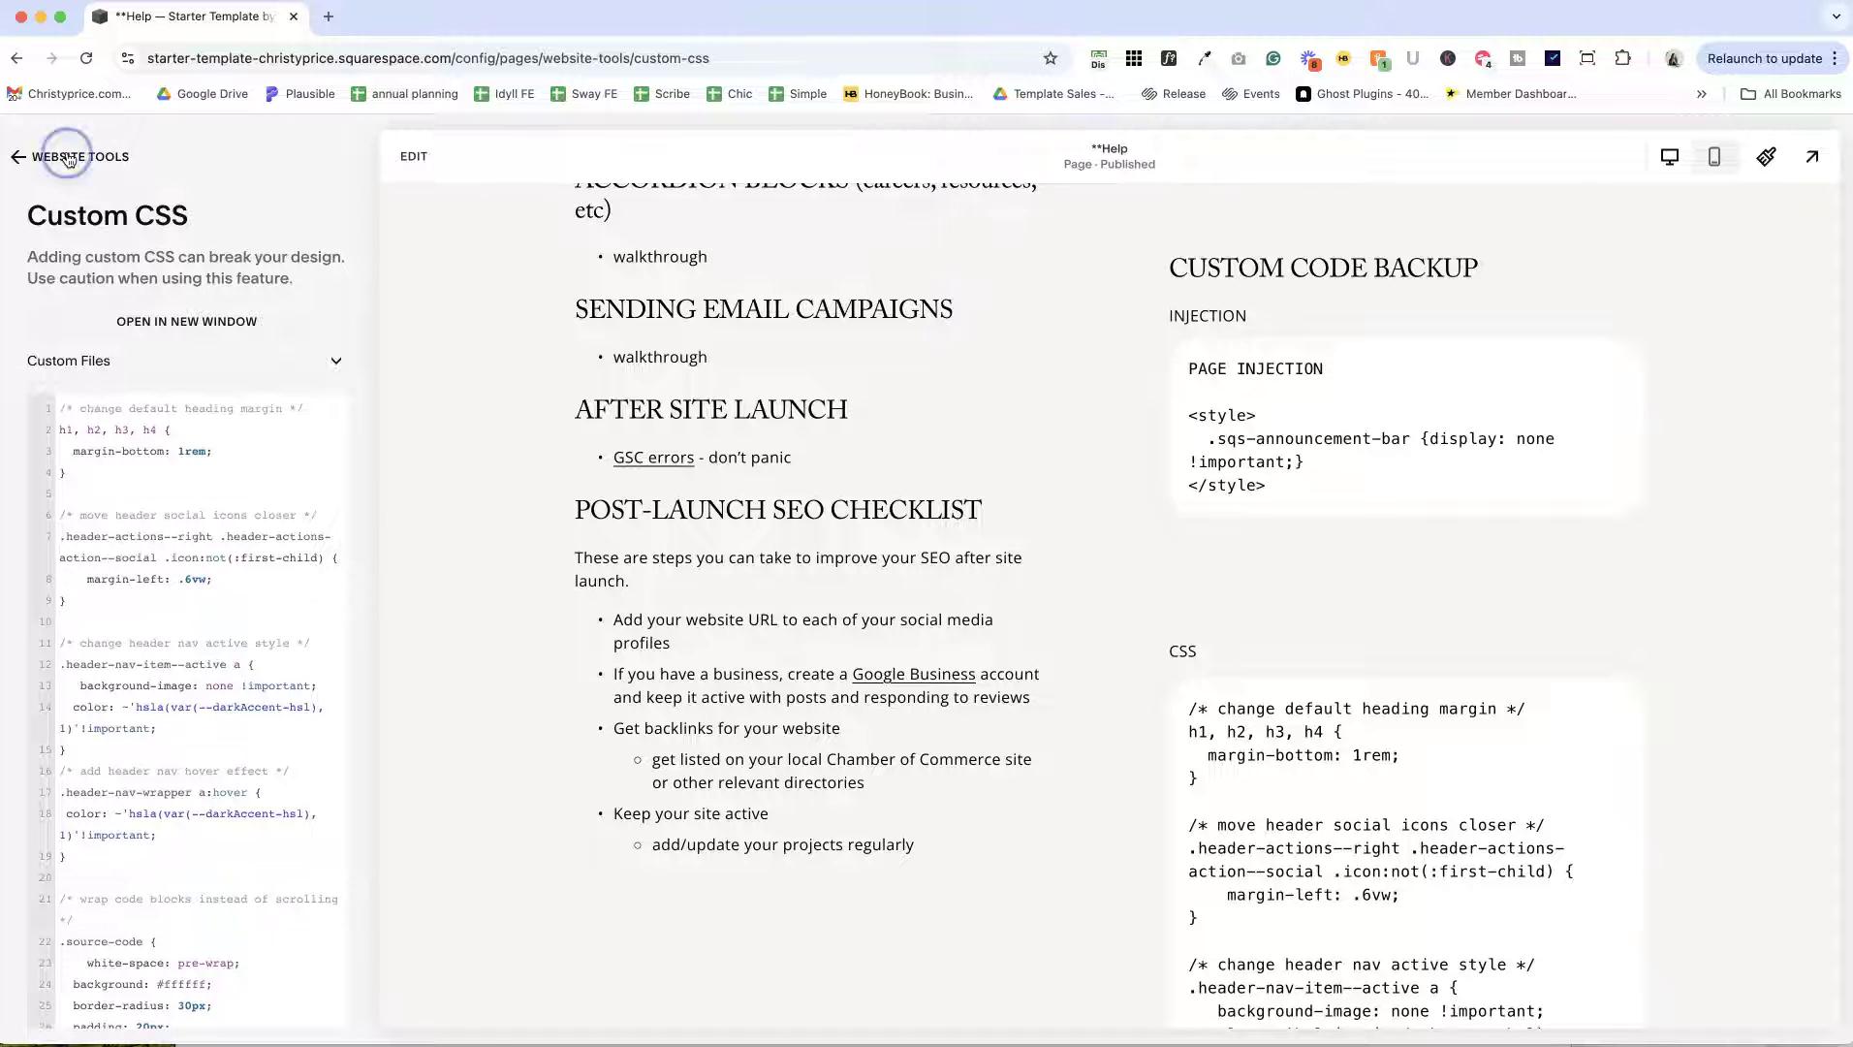
click(1766, 156)
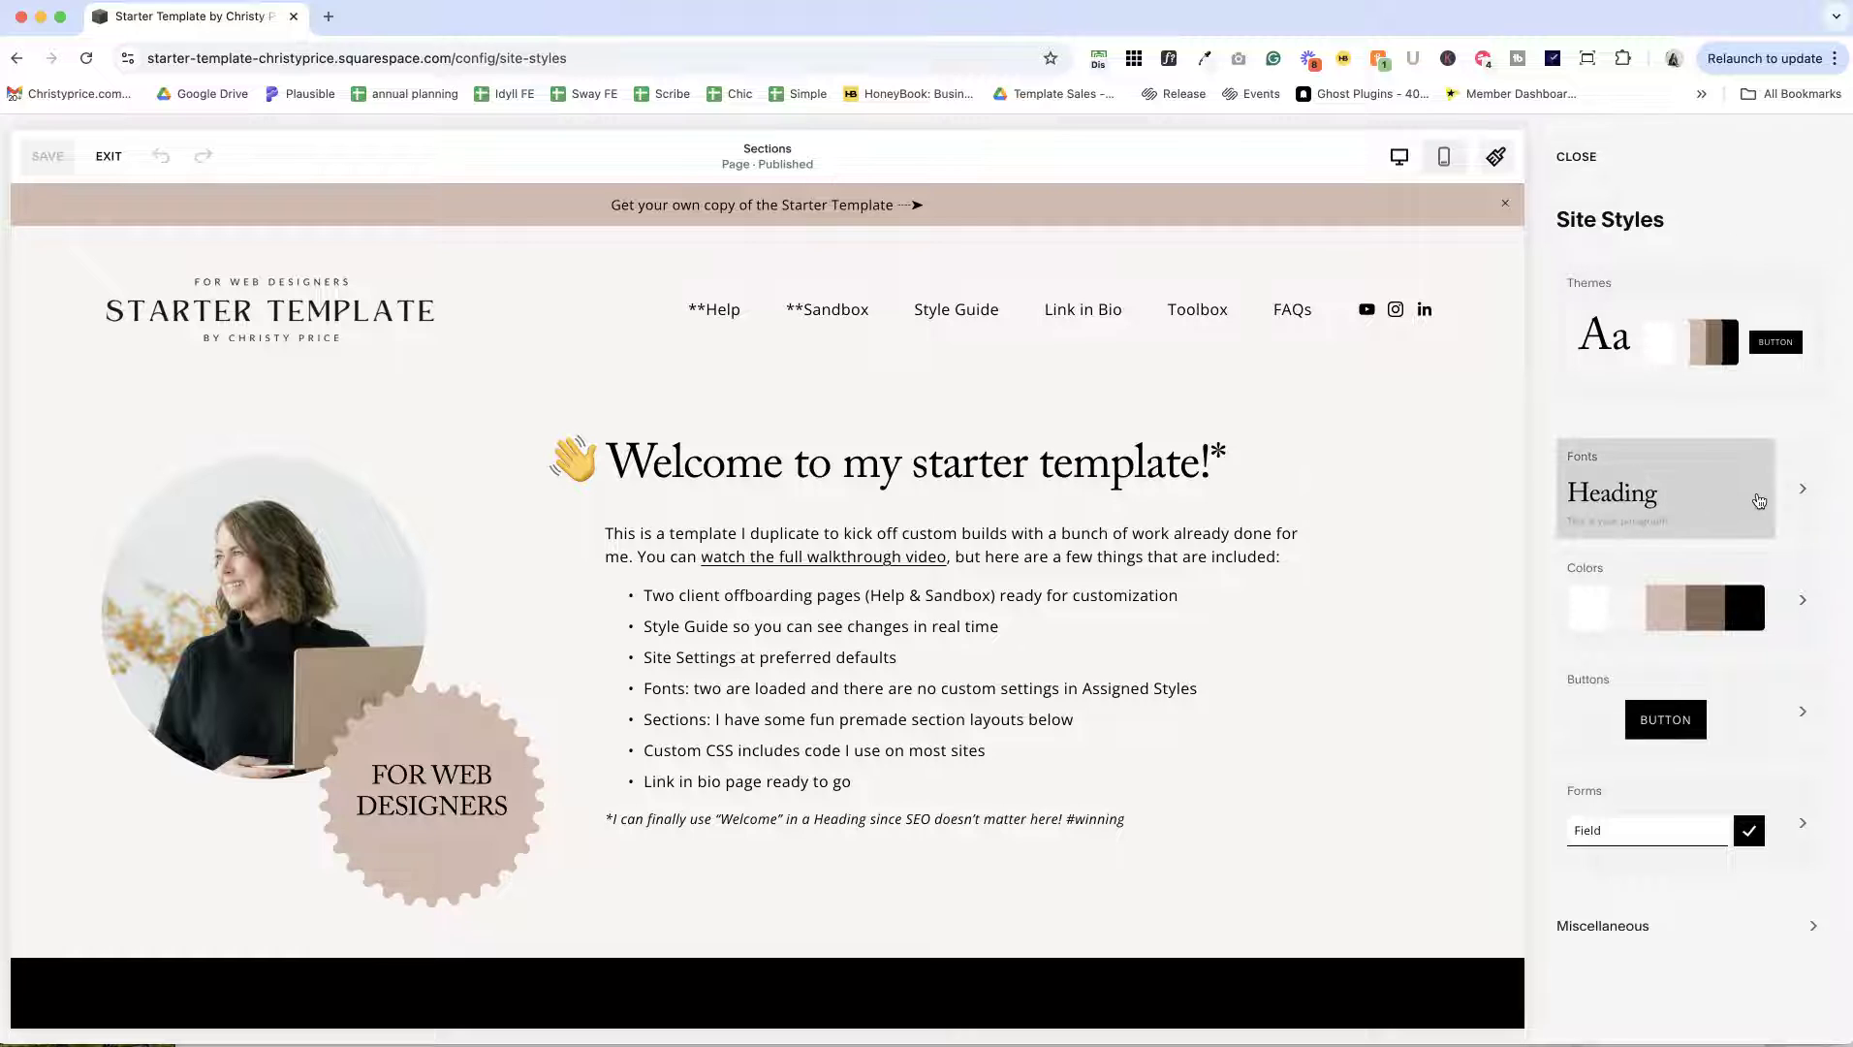
Step: Inspect the Adobe Caslon Pro heading font family in Fonts, then return to the font overview
click(1801, 486)
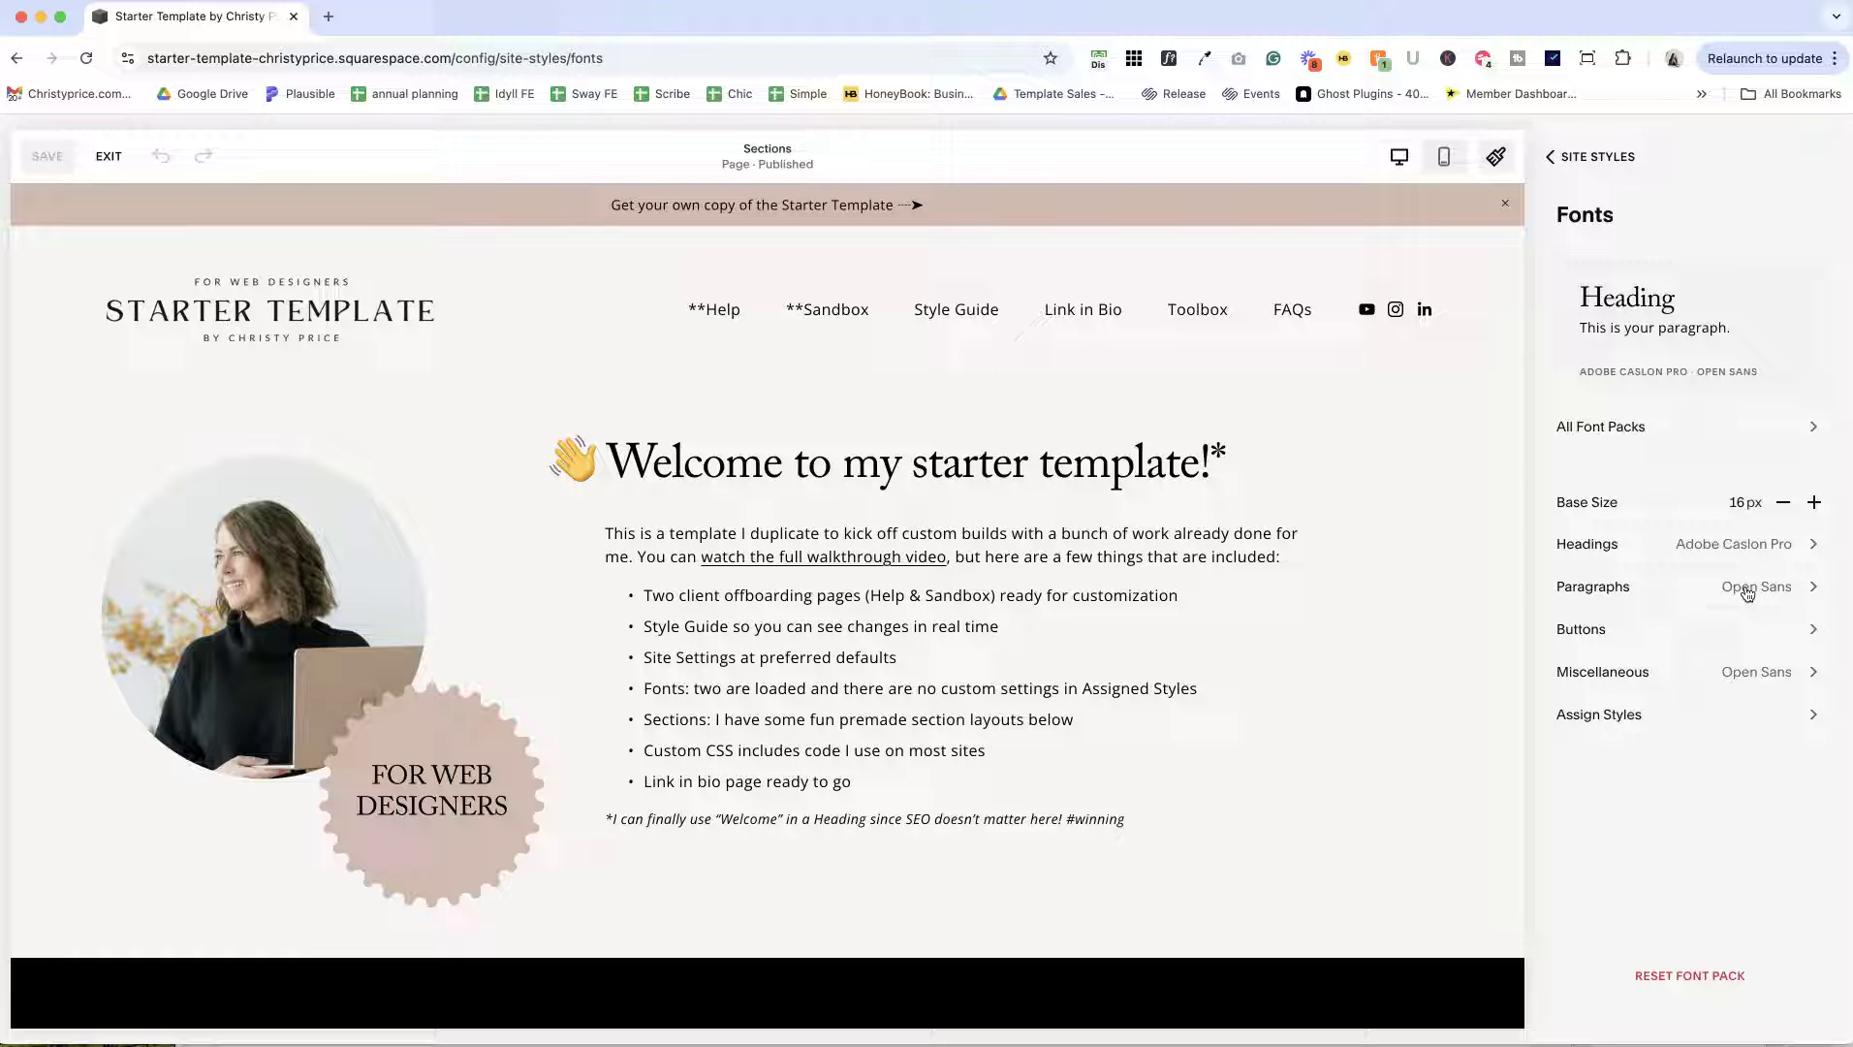
click(1744, 544)
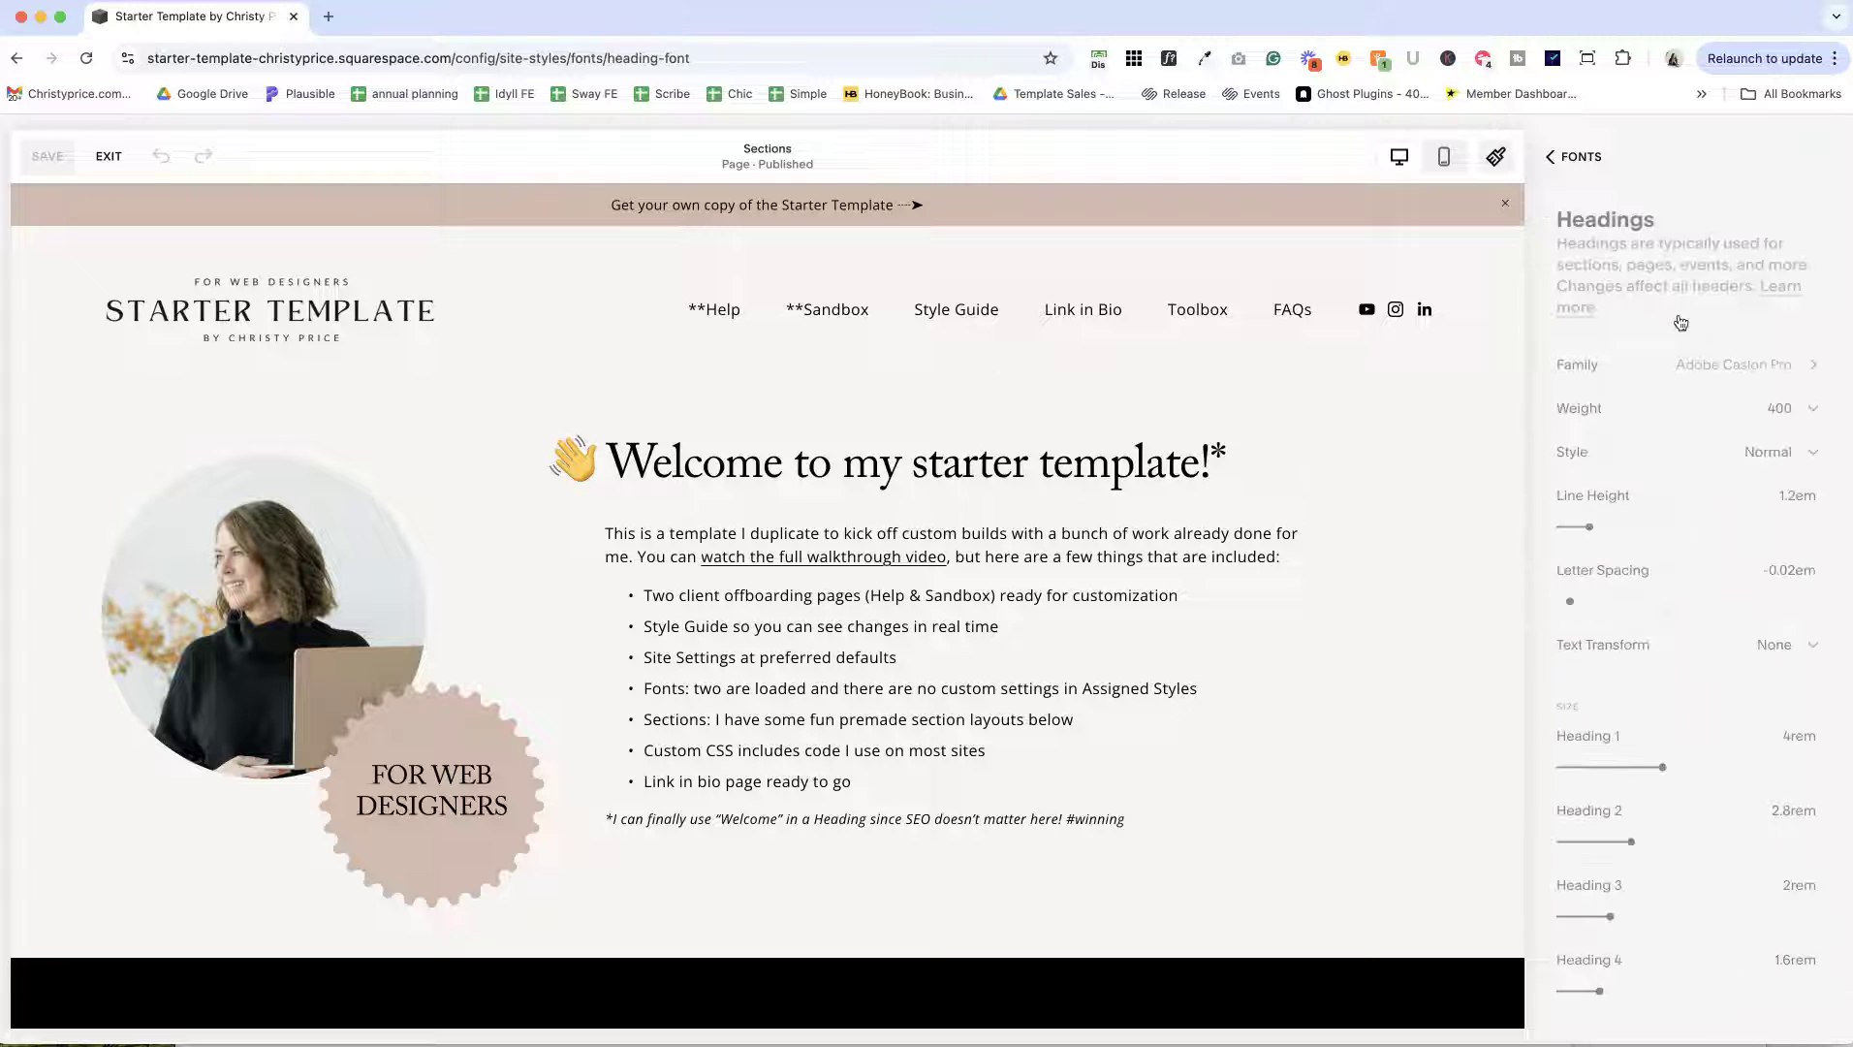
click(1699, 367)
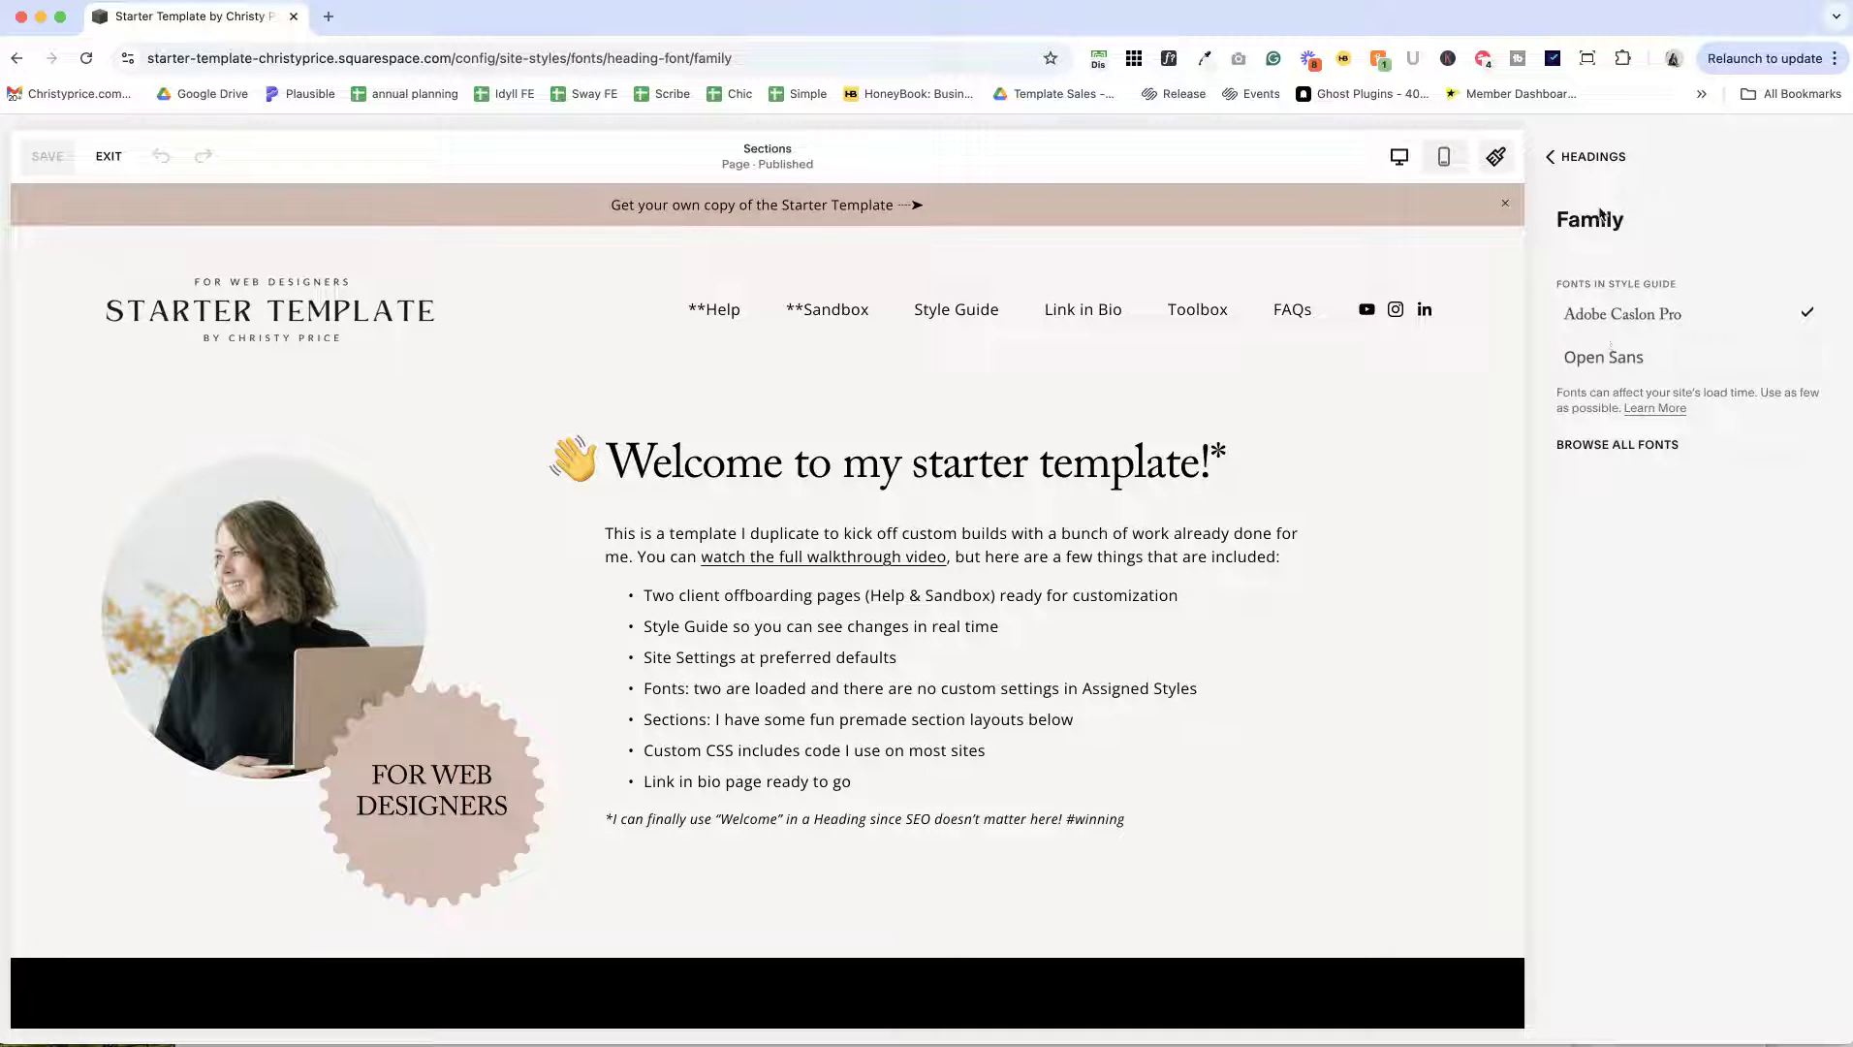
click(1595, 161)
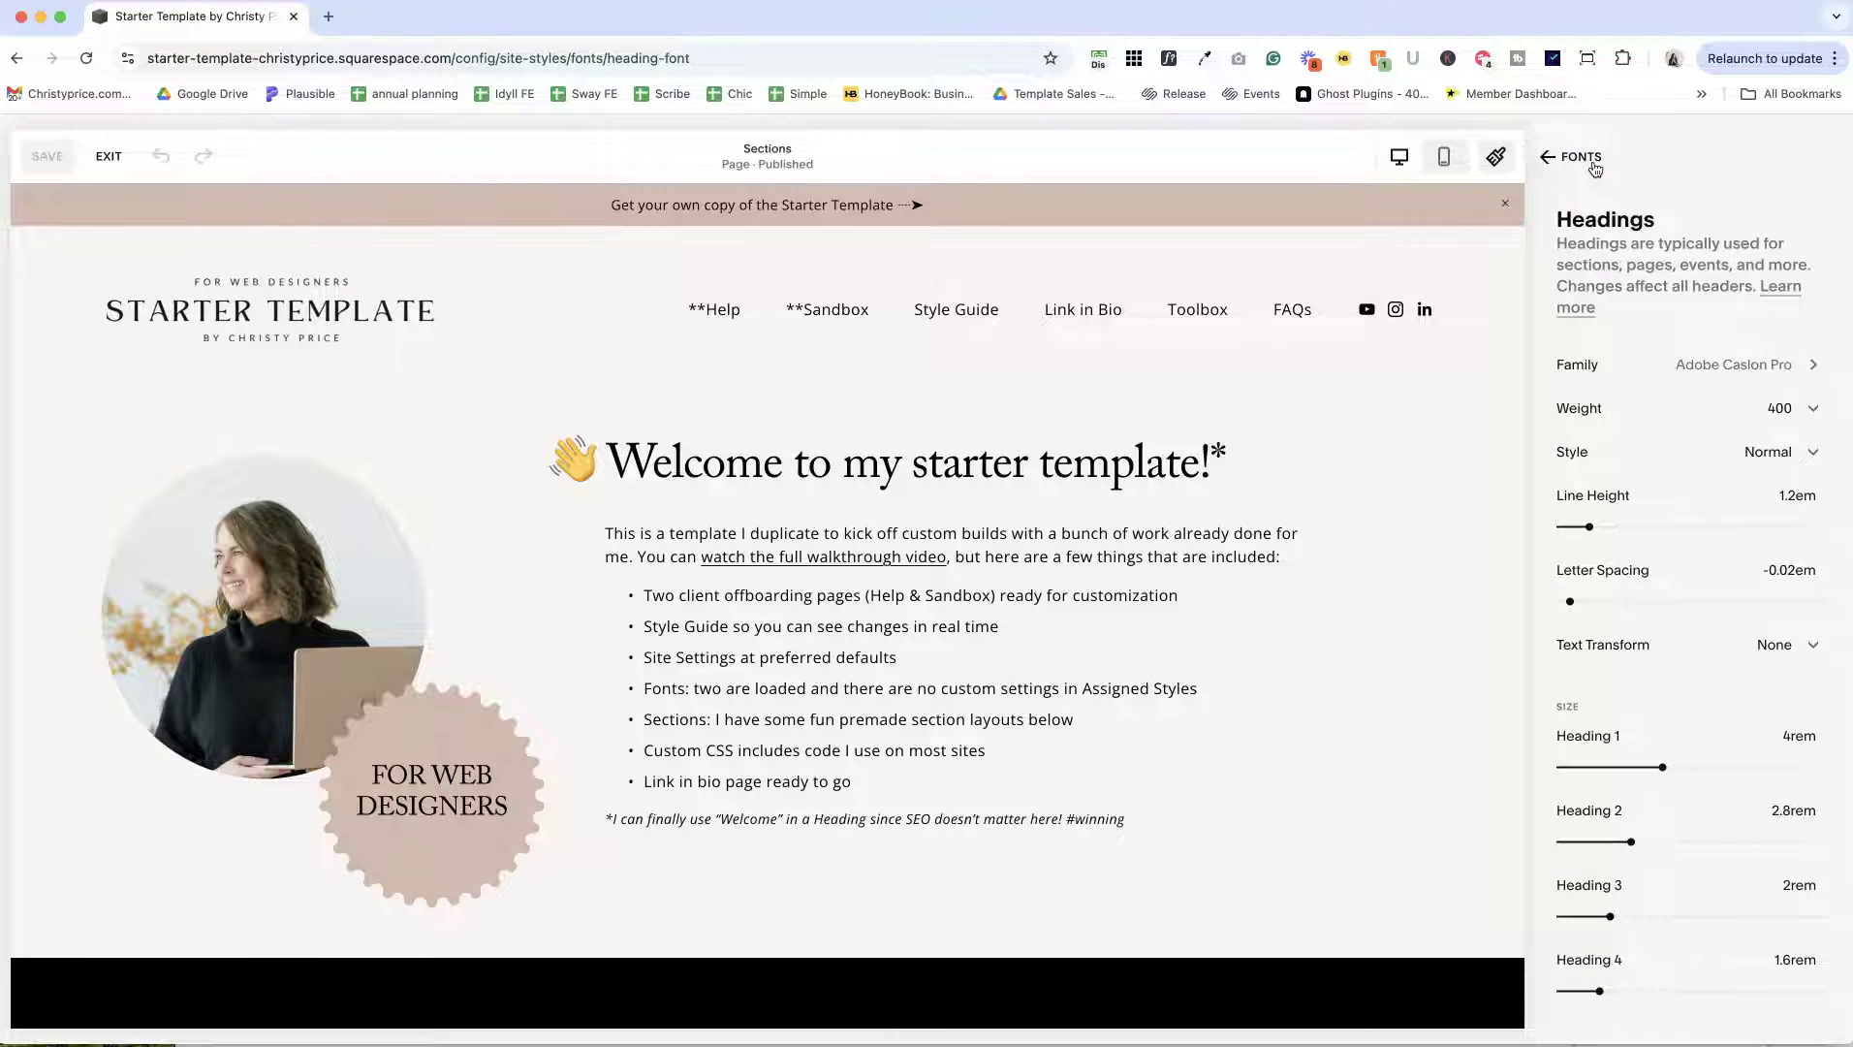
click(1595, 168)
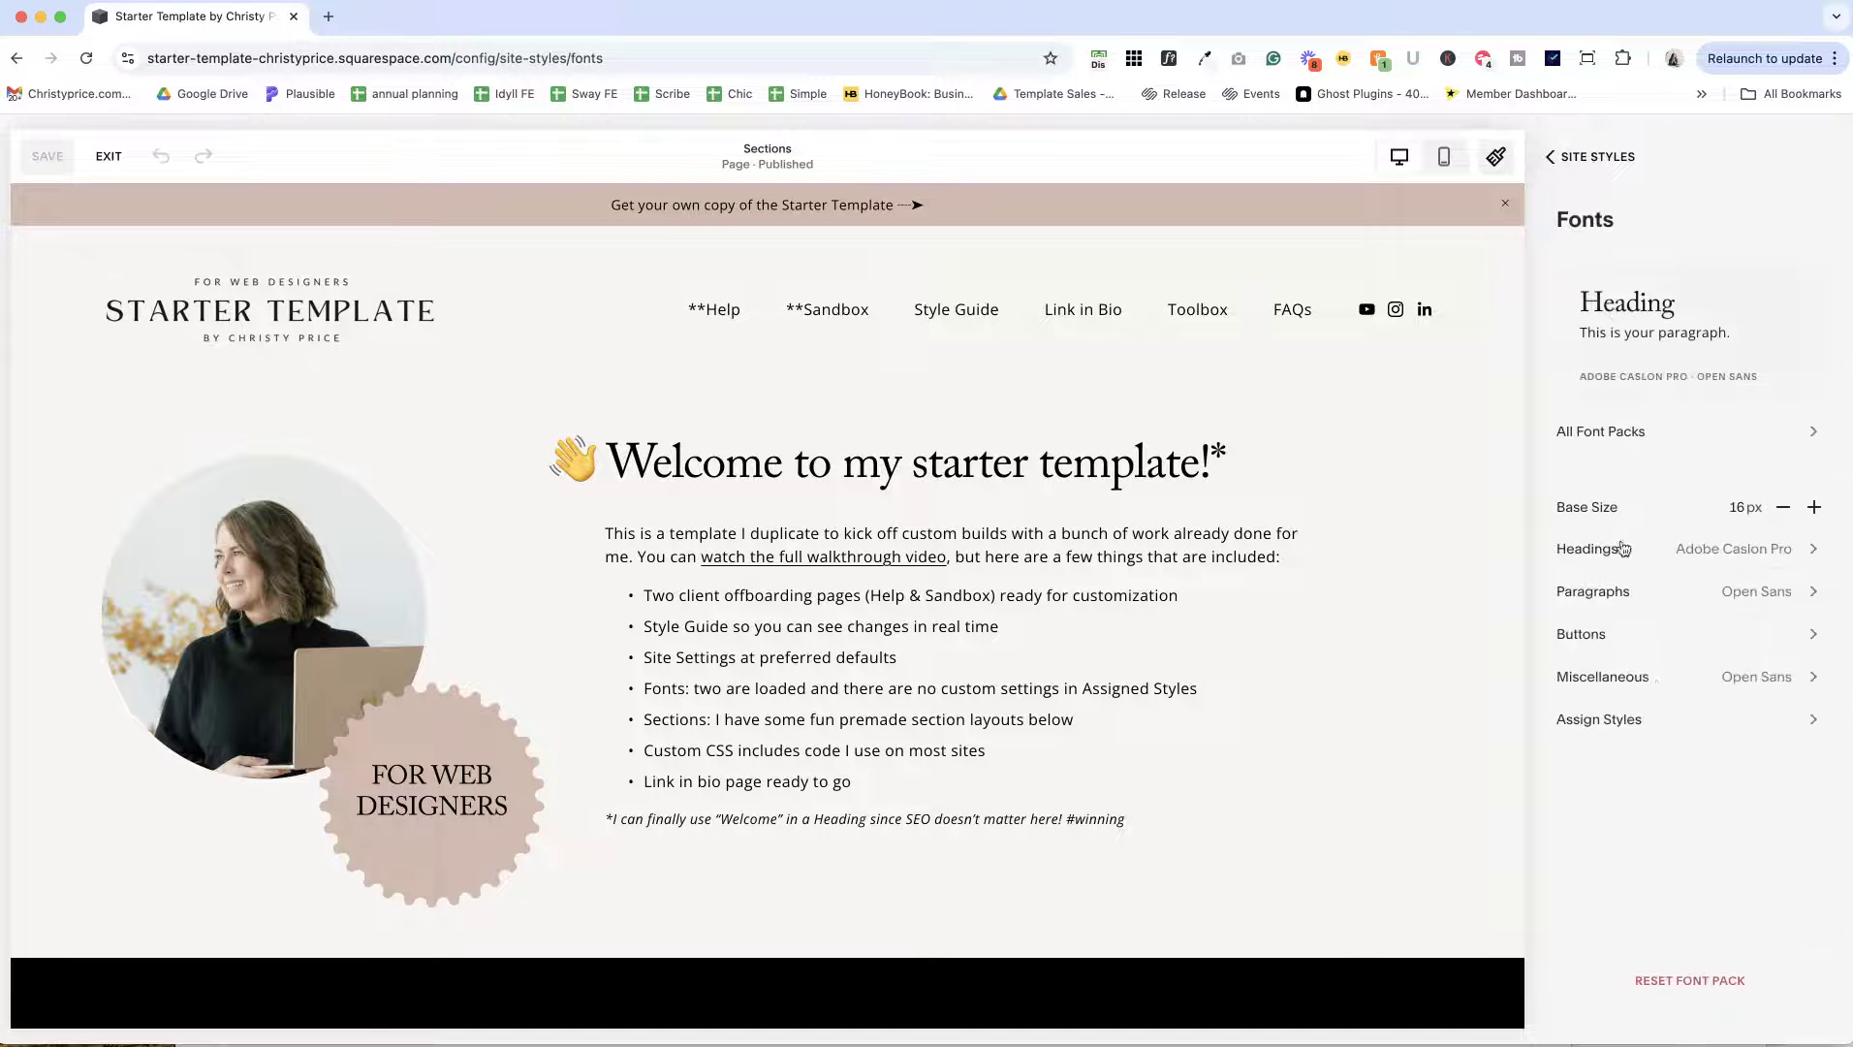
Step: Review the Assign Styles list of heading and paragraph elements, then return to Fonts
click(1698, 720)
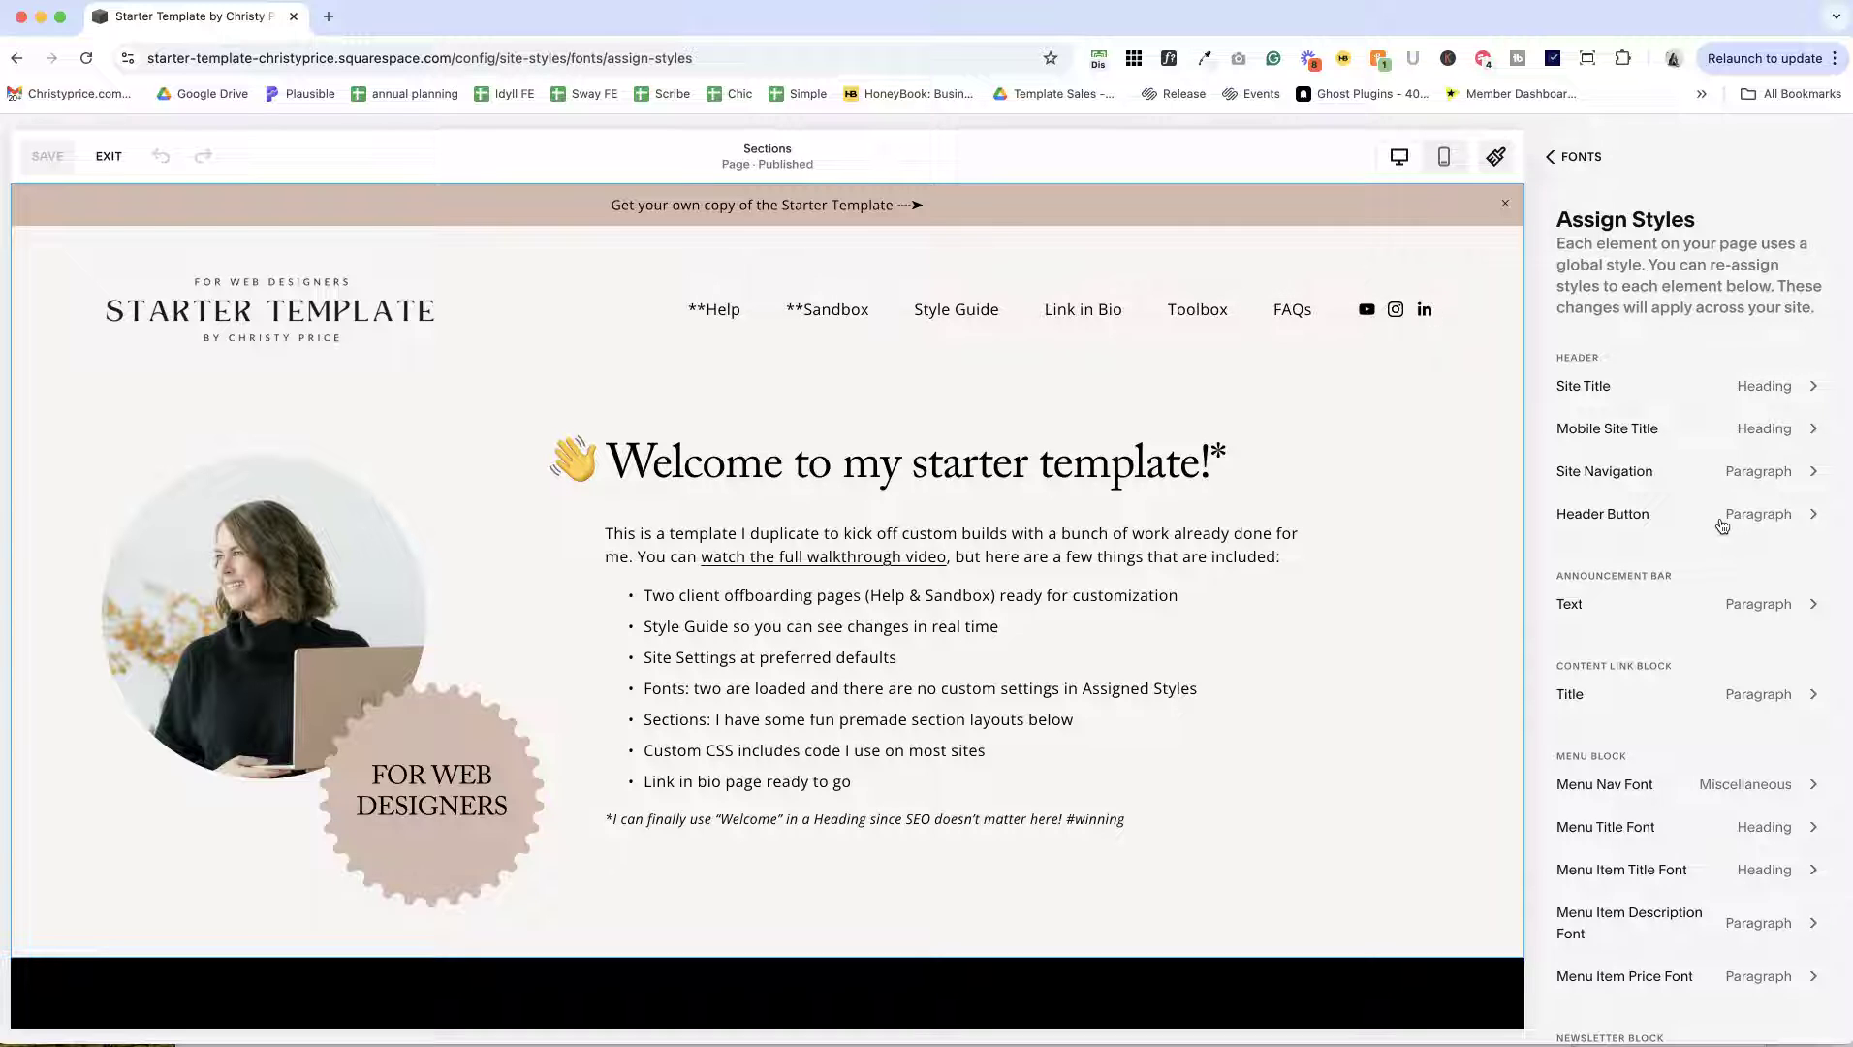
scroll(1714, 549, down, 15)
scroll(1721, 523, up, 20)
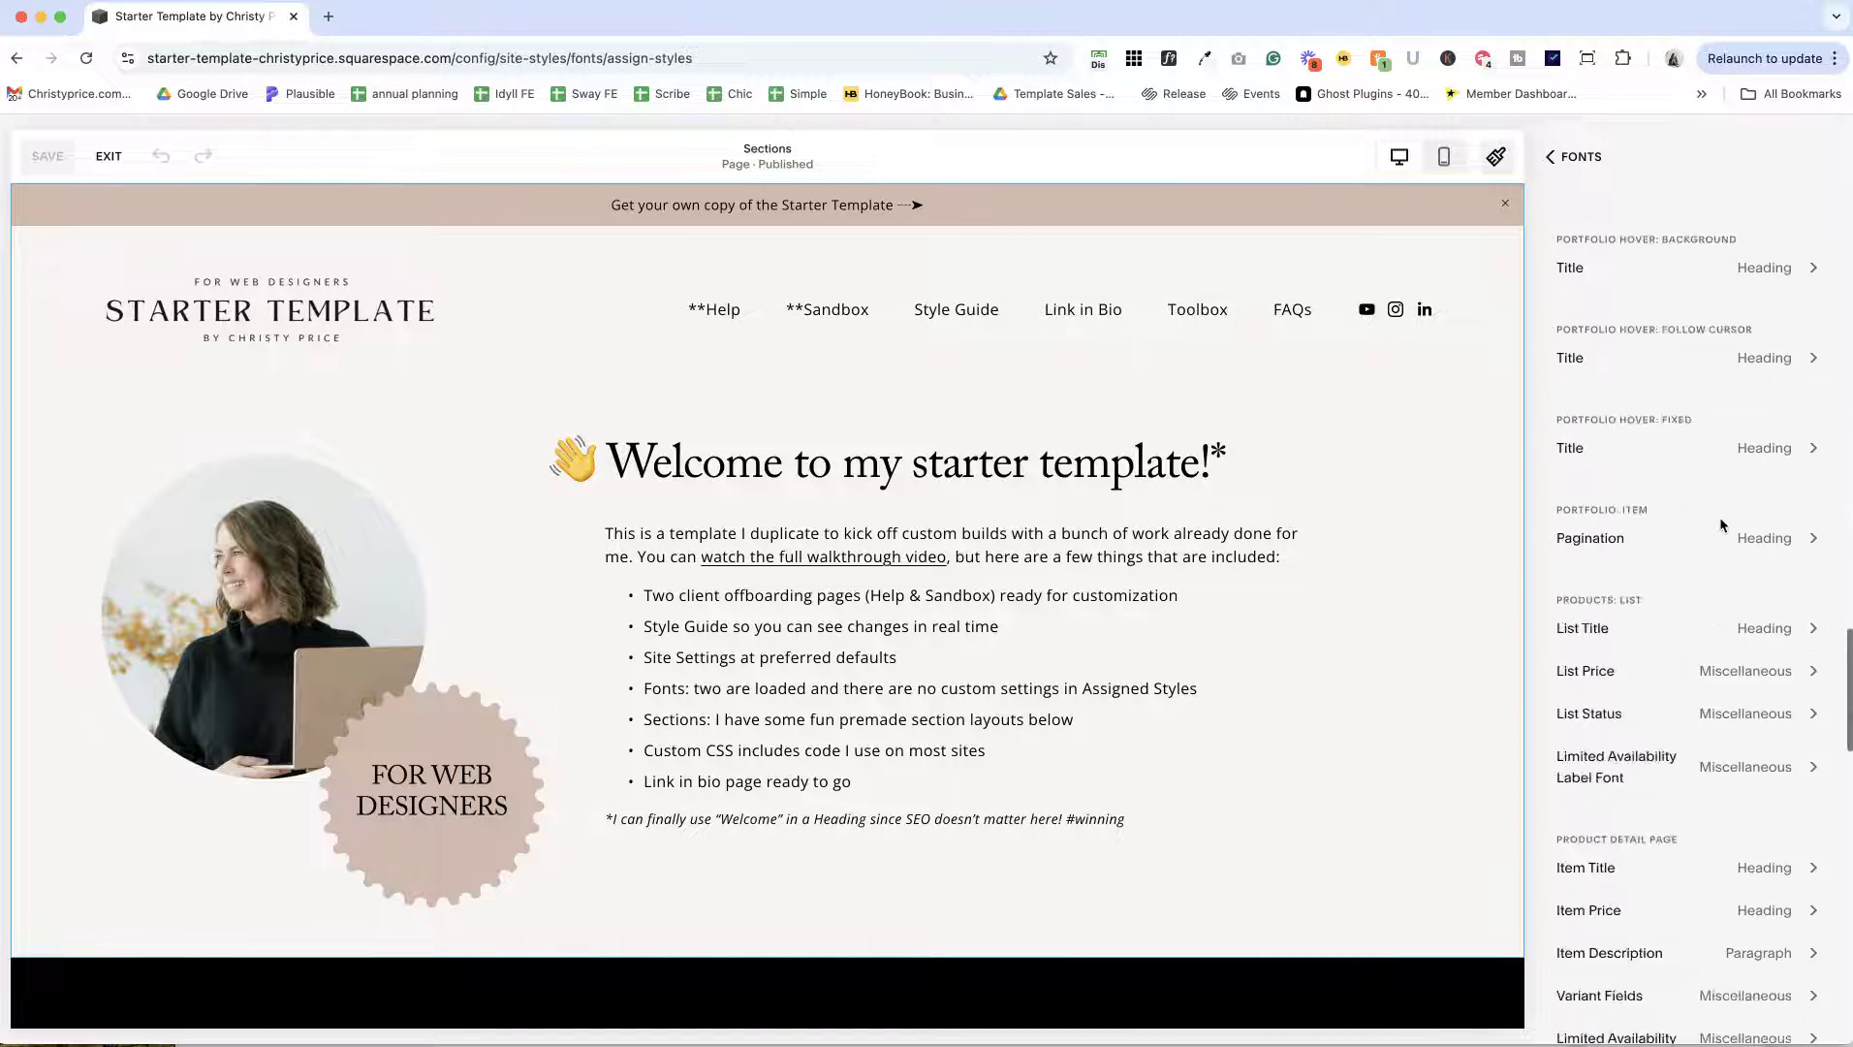
click(1568, 157)
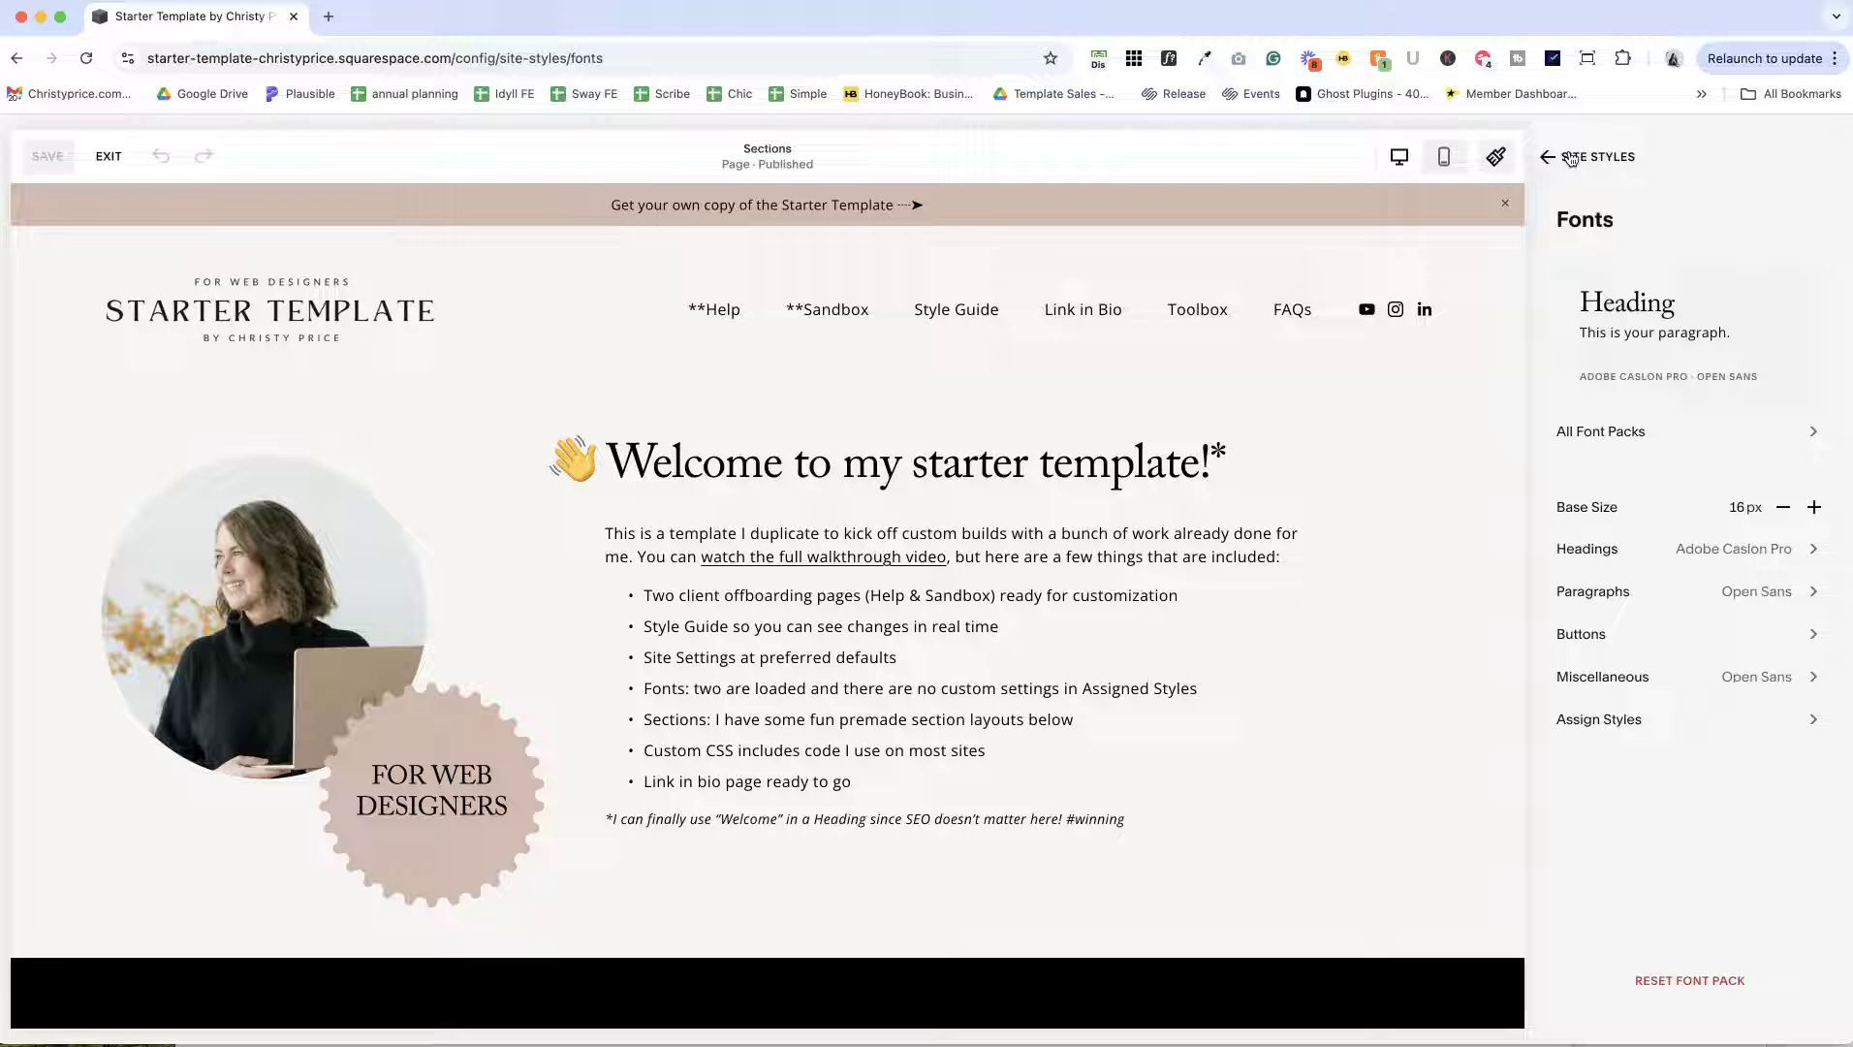
Step: Go back to Site Styles, scroll the Sections page preview, and close the Site Styles panel
click(1570, 157)
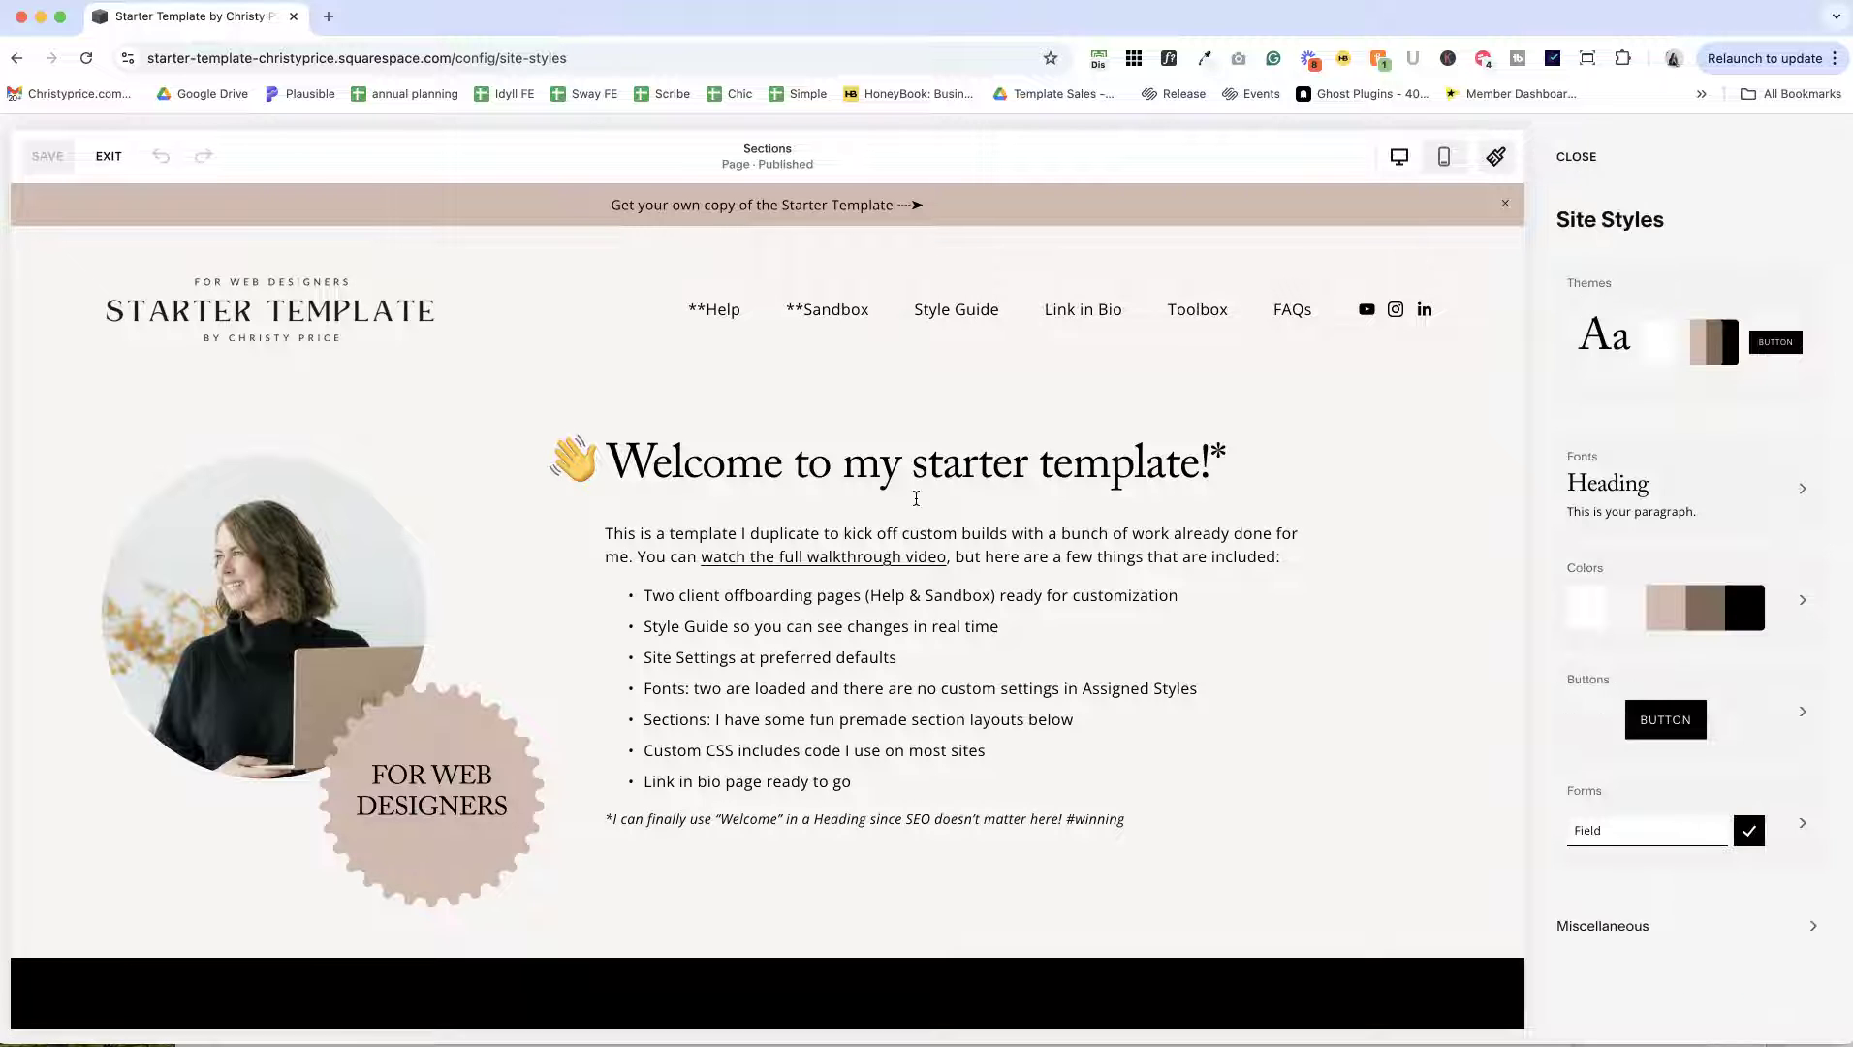
scroll(914, 495, down, 10)
scroll(914, 497, down, 5)
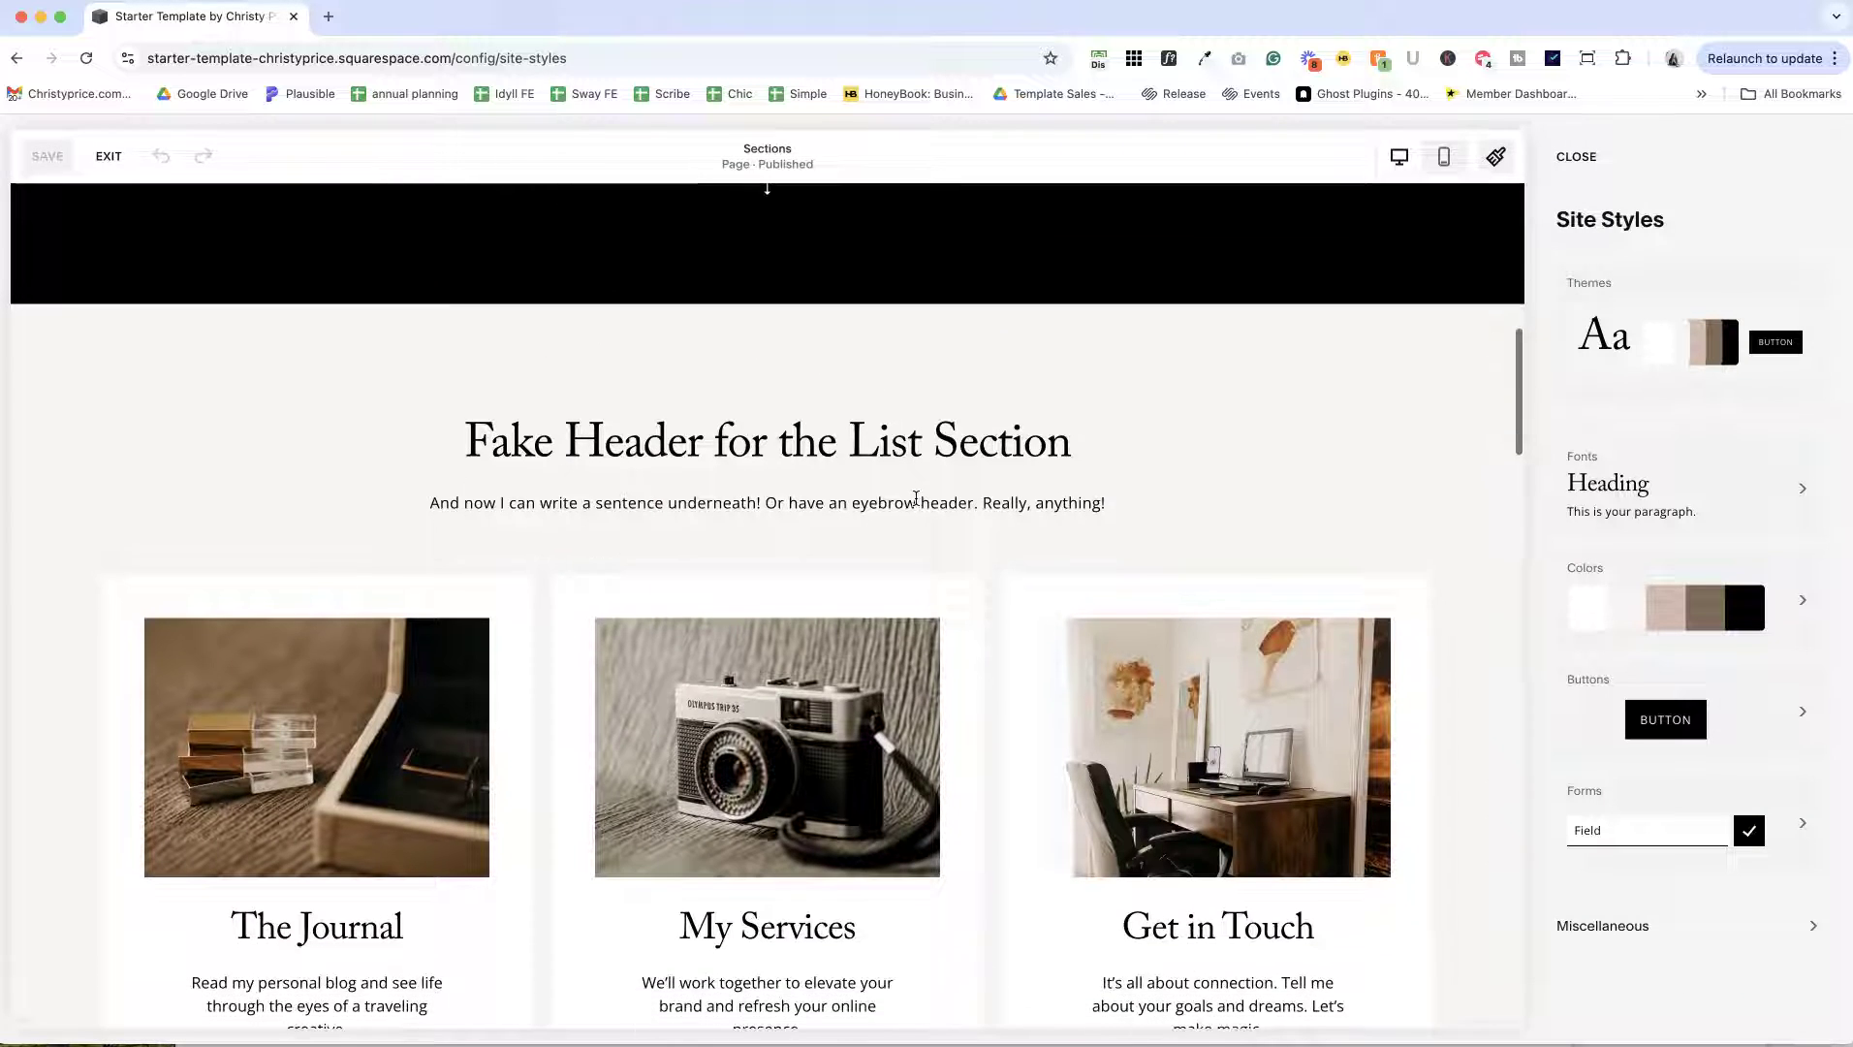
scroll(917, 504, down, 15)
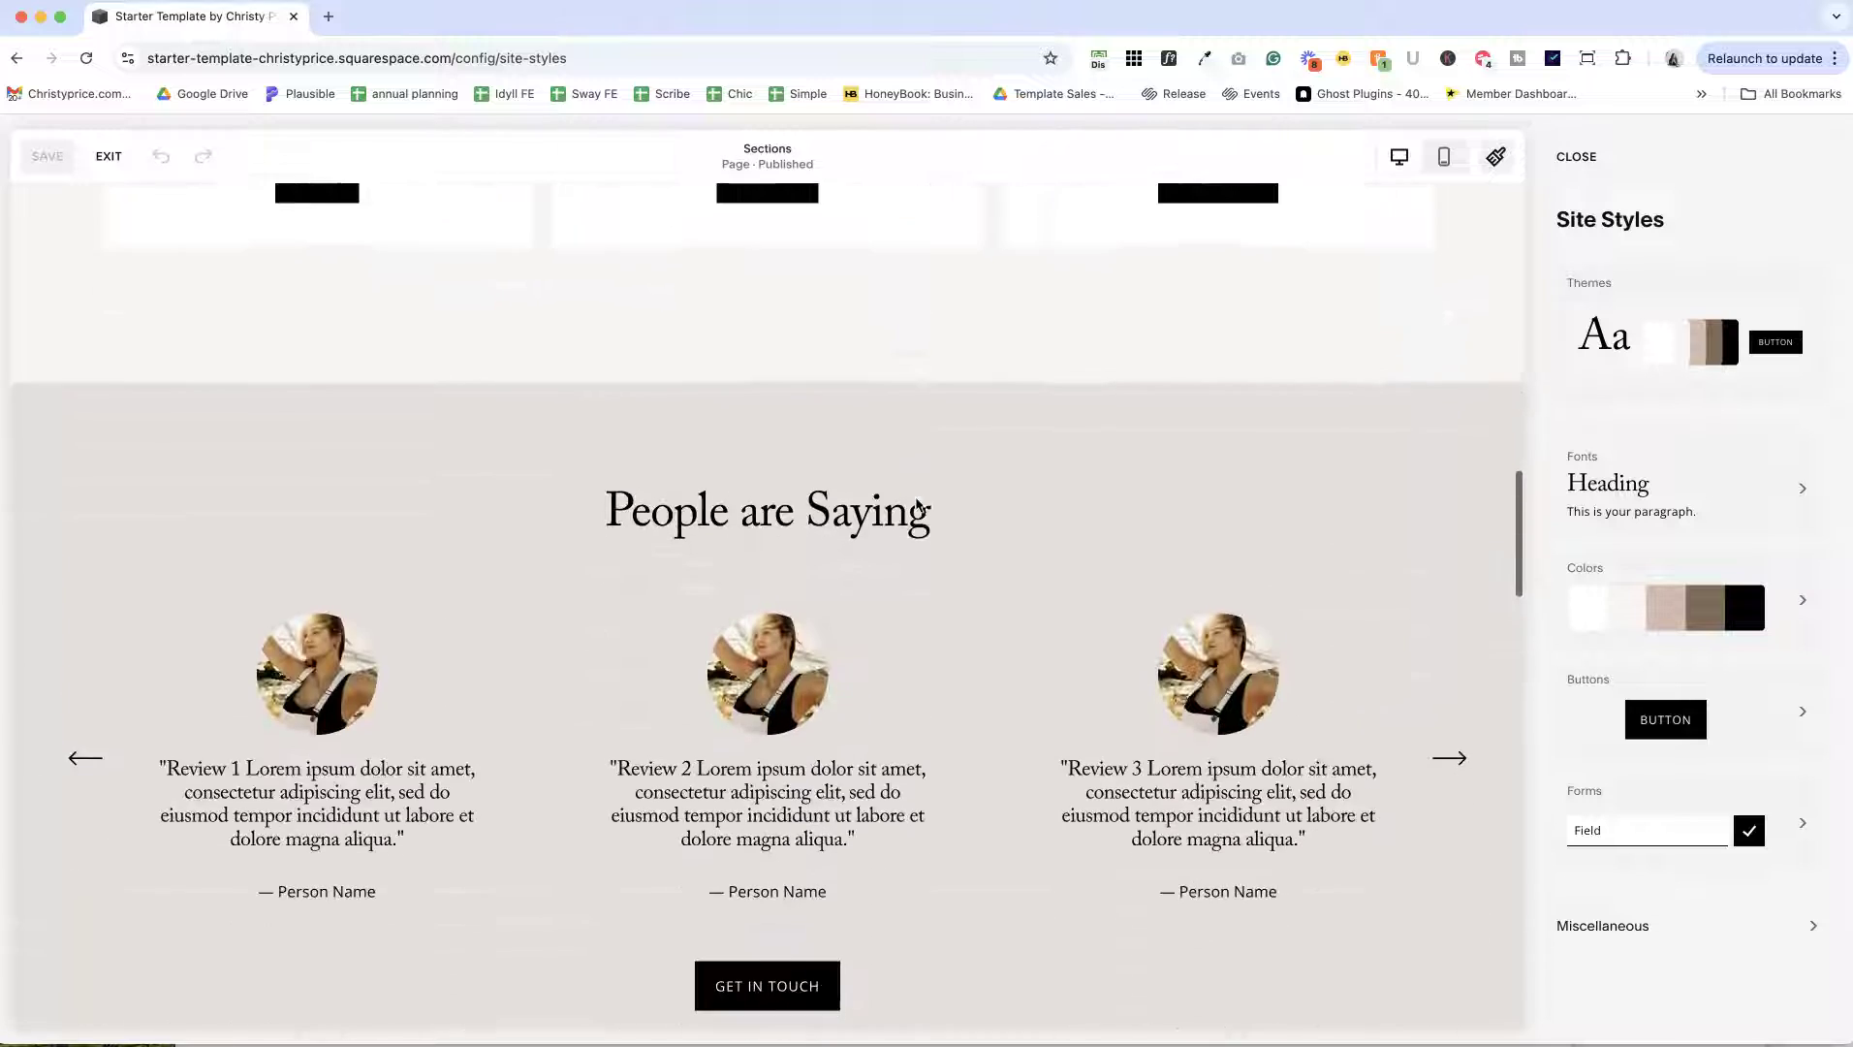
scroll(917, 503, down, 10)
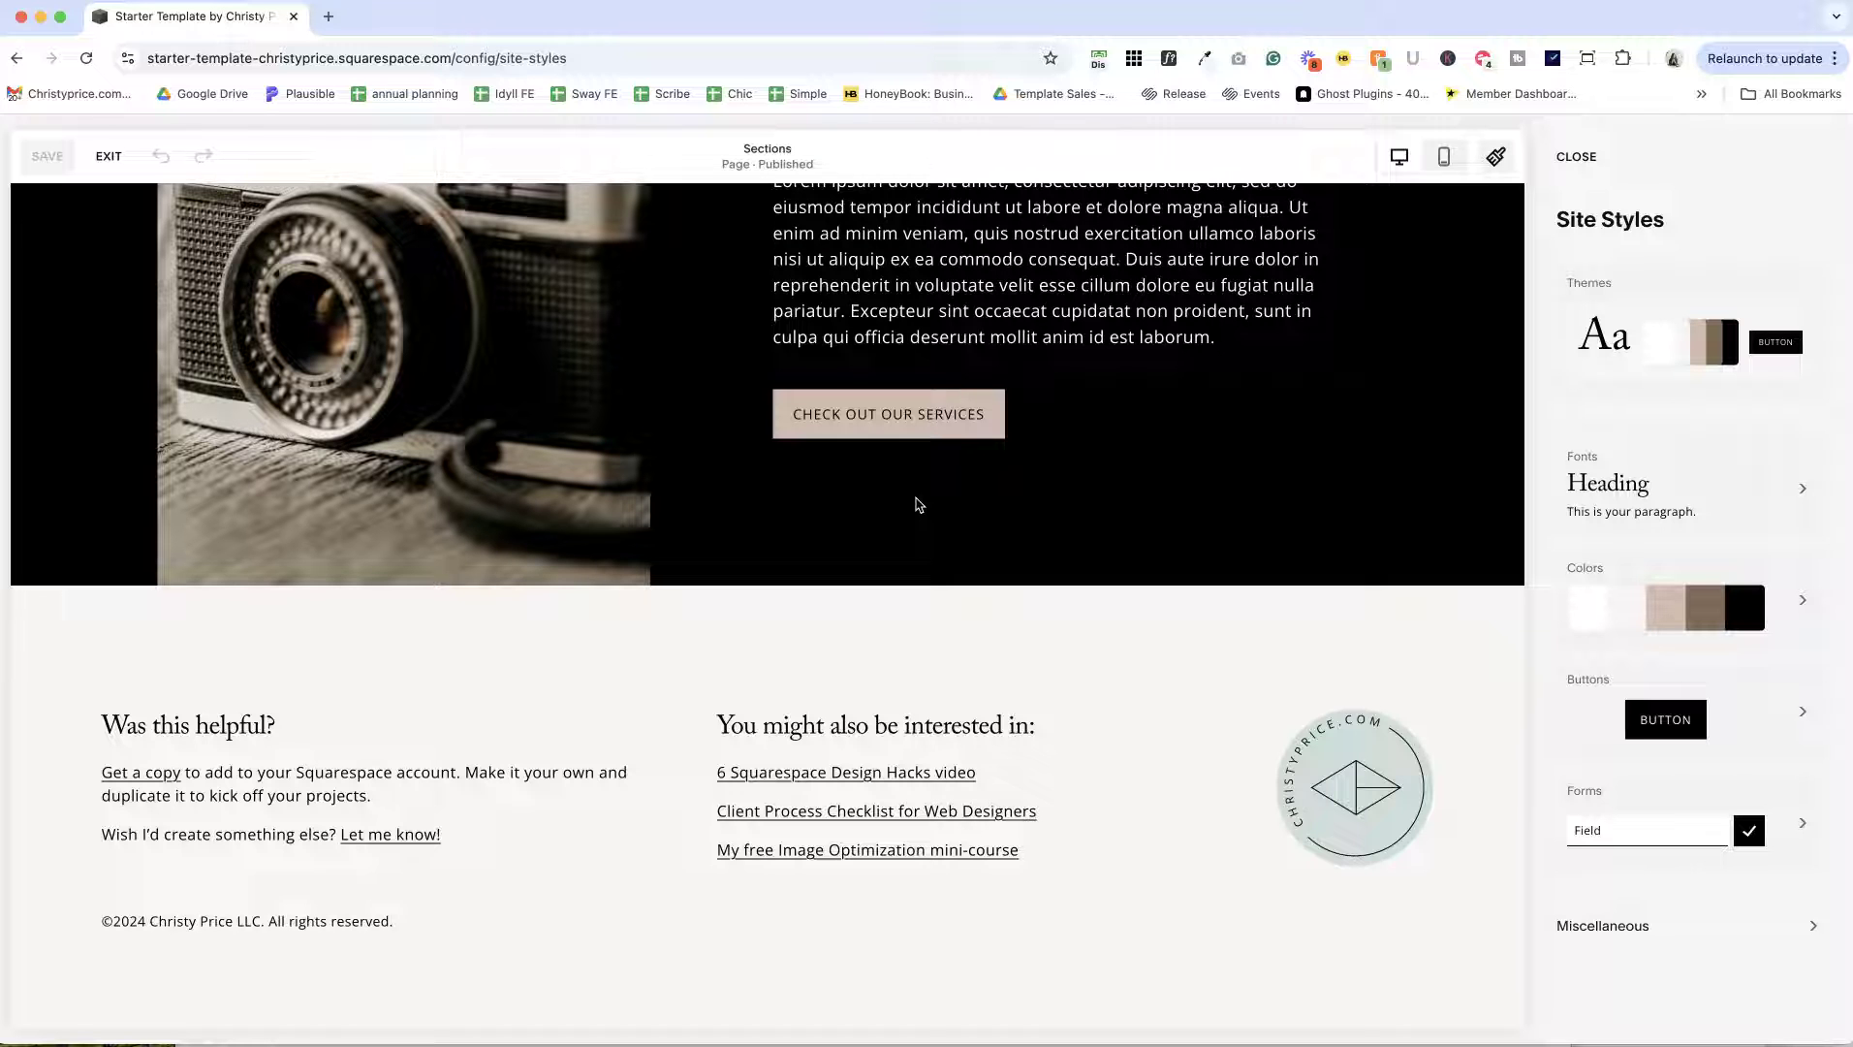
scroll(919, 501, up, 10)
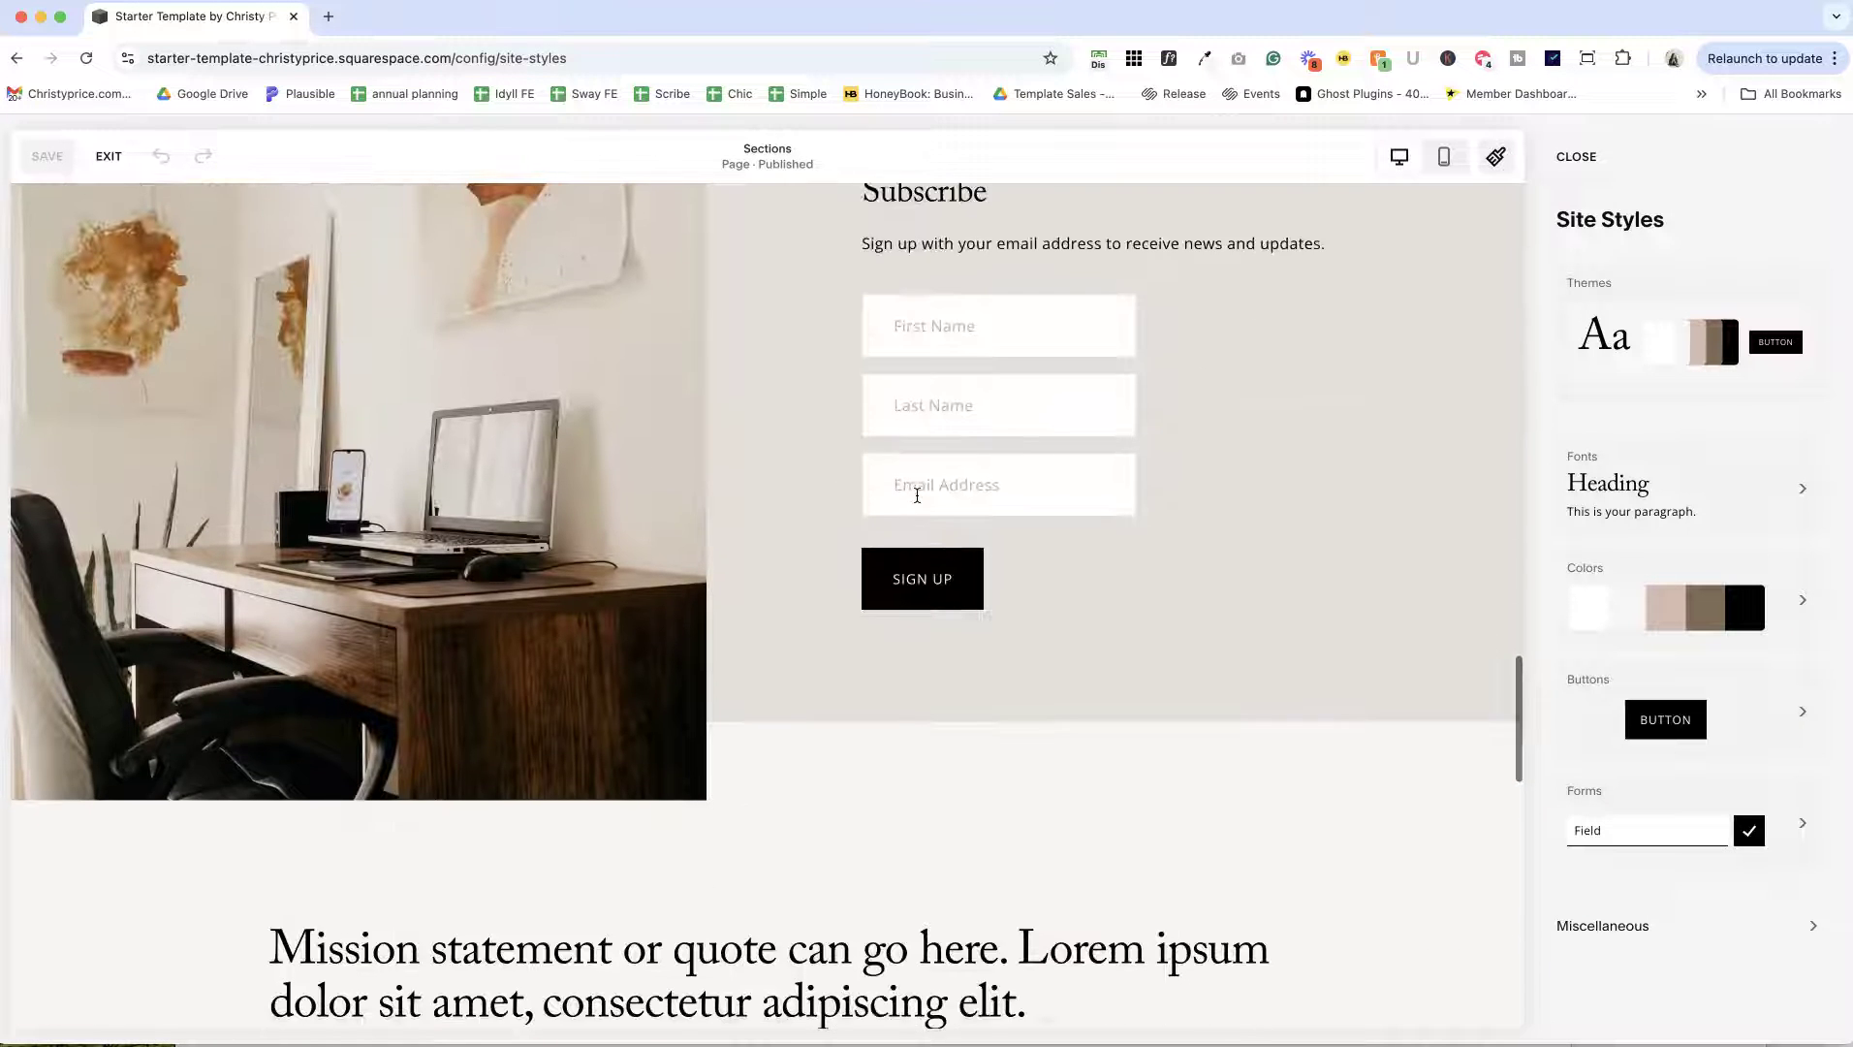
scroll(916, 495, up, 10)
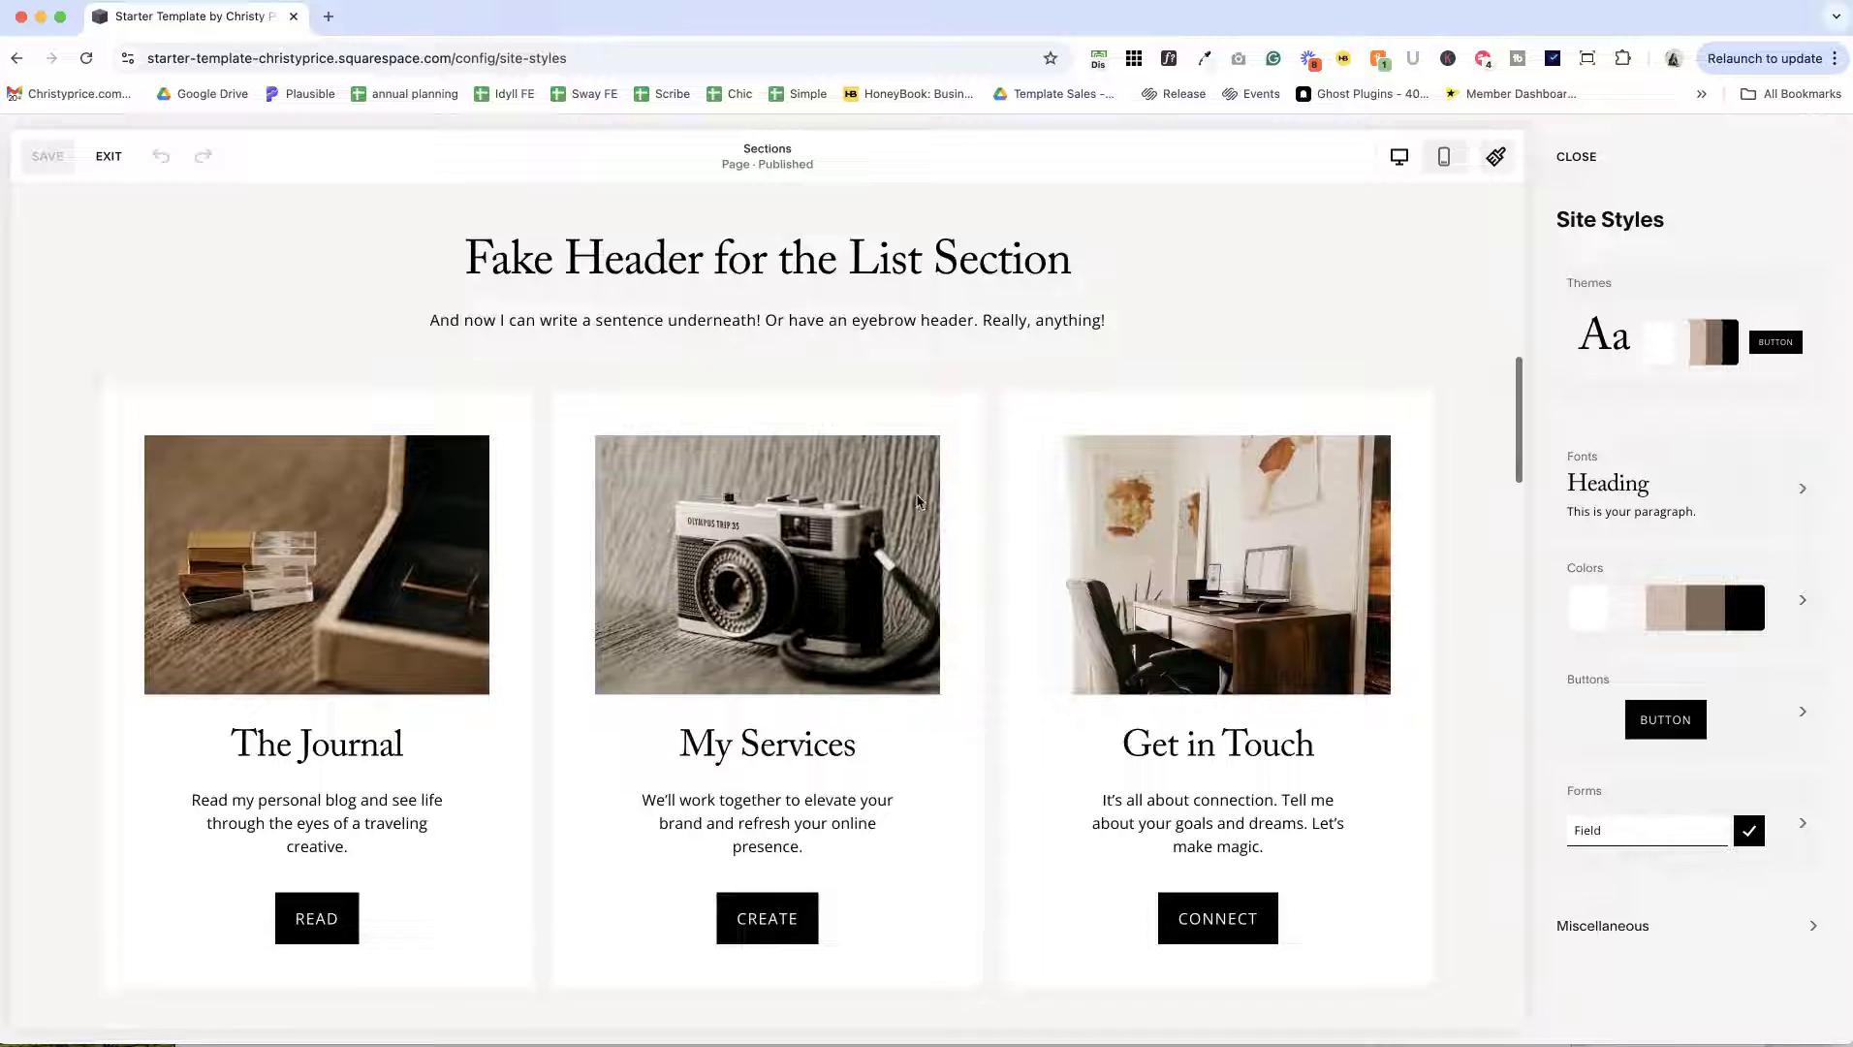
scroll(679, 577, down, 3)
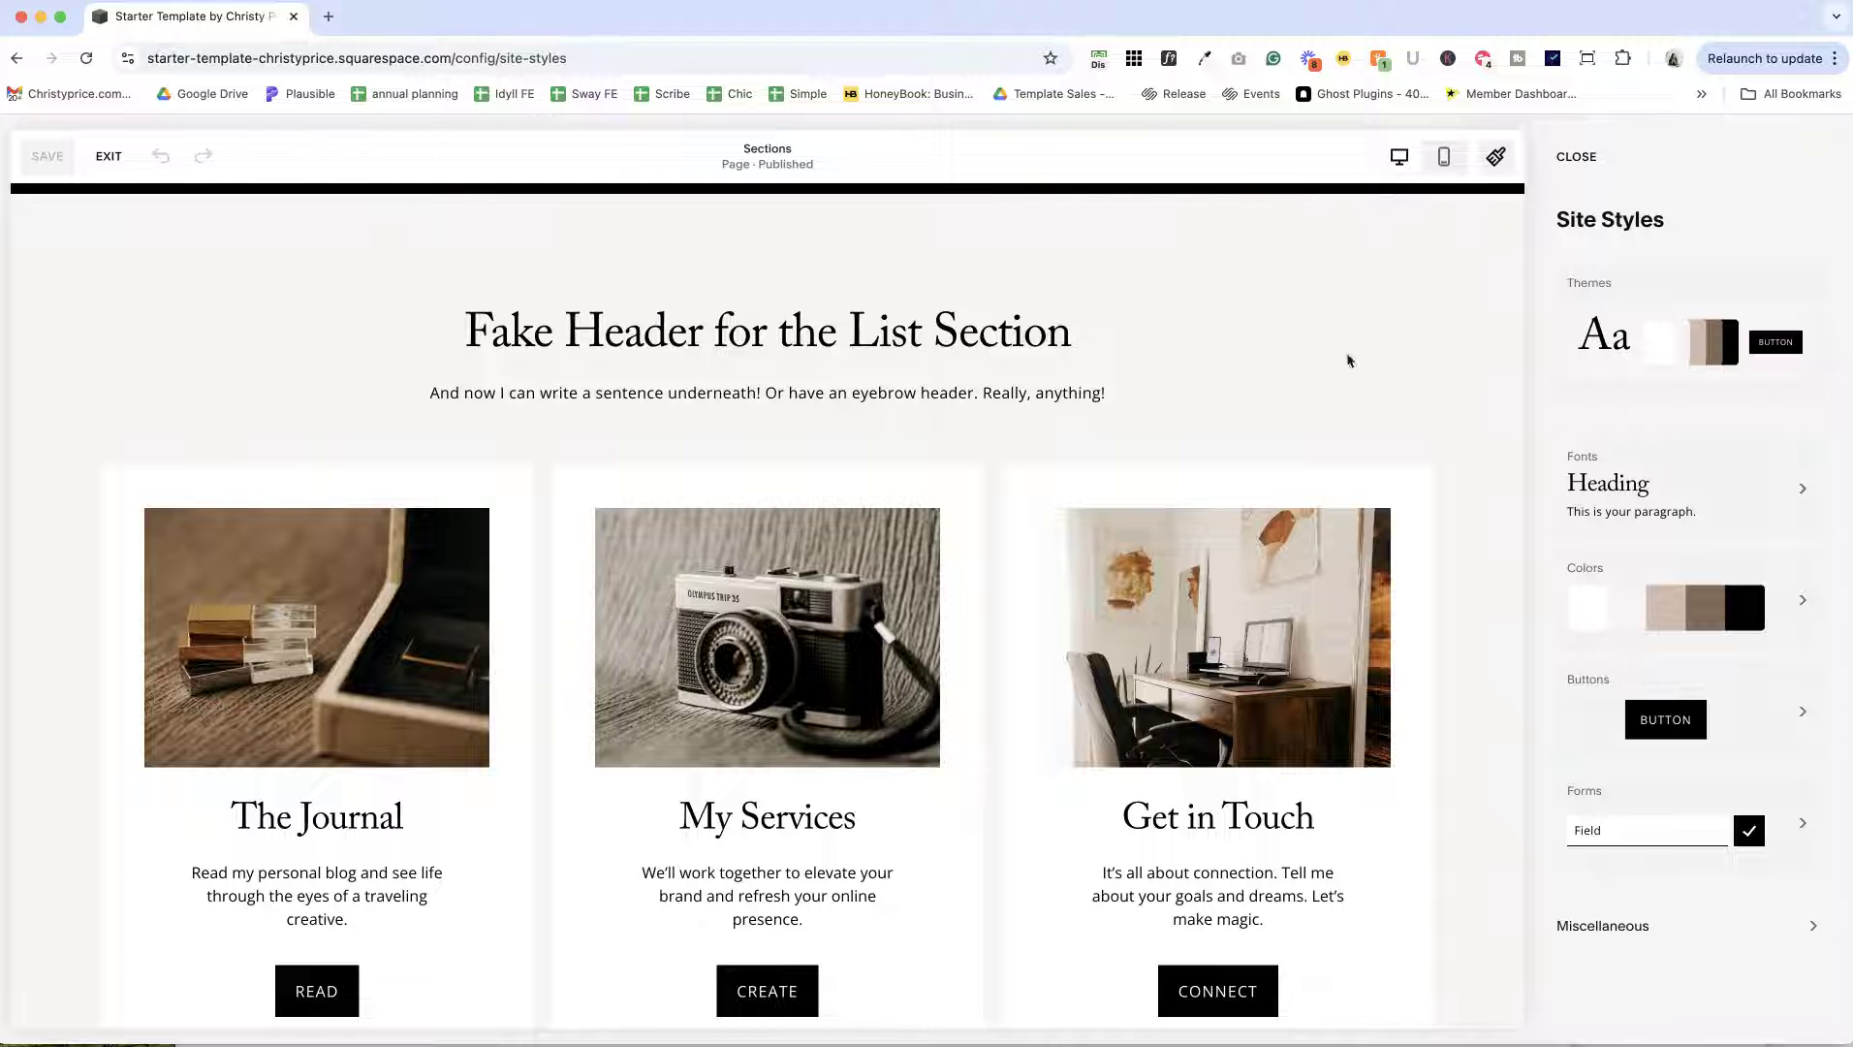
click(1576, 156)
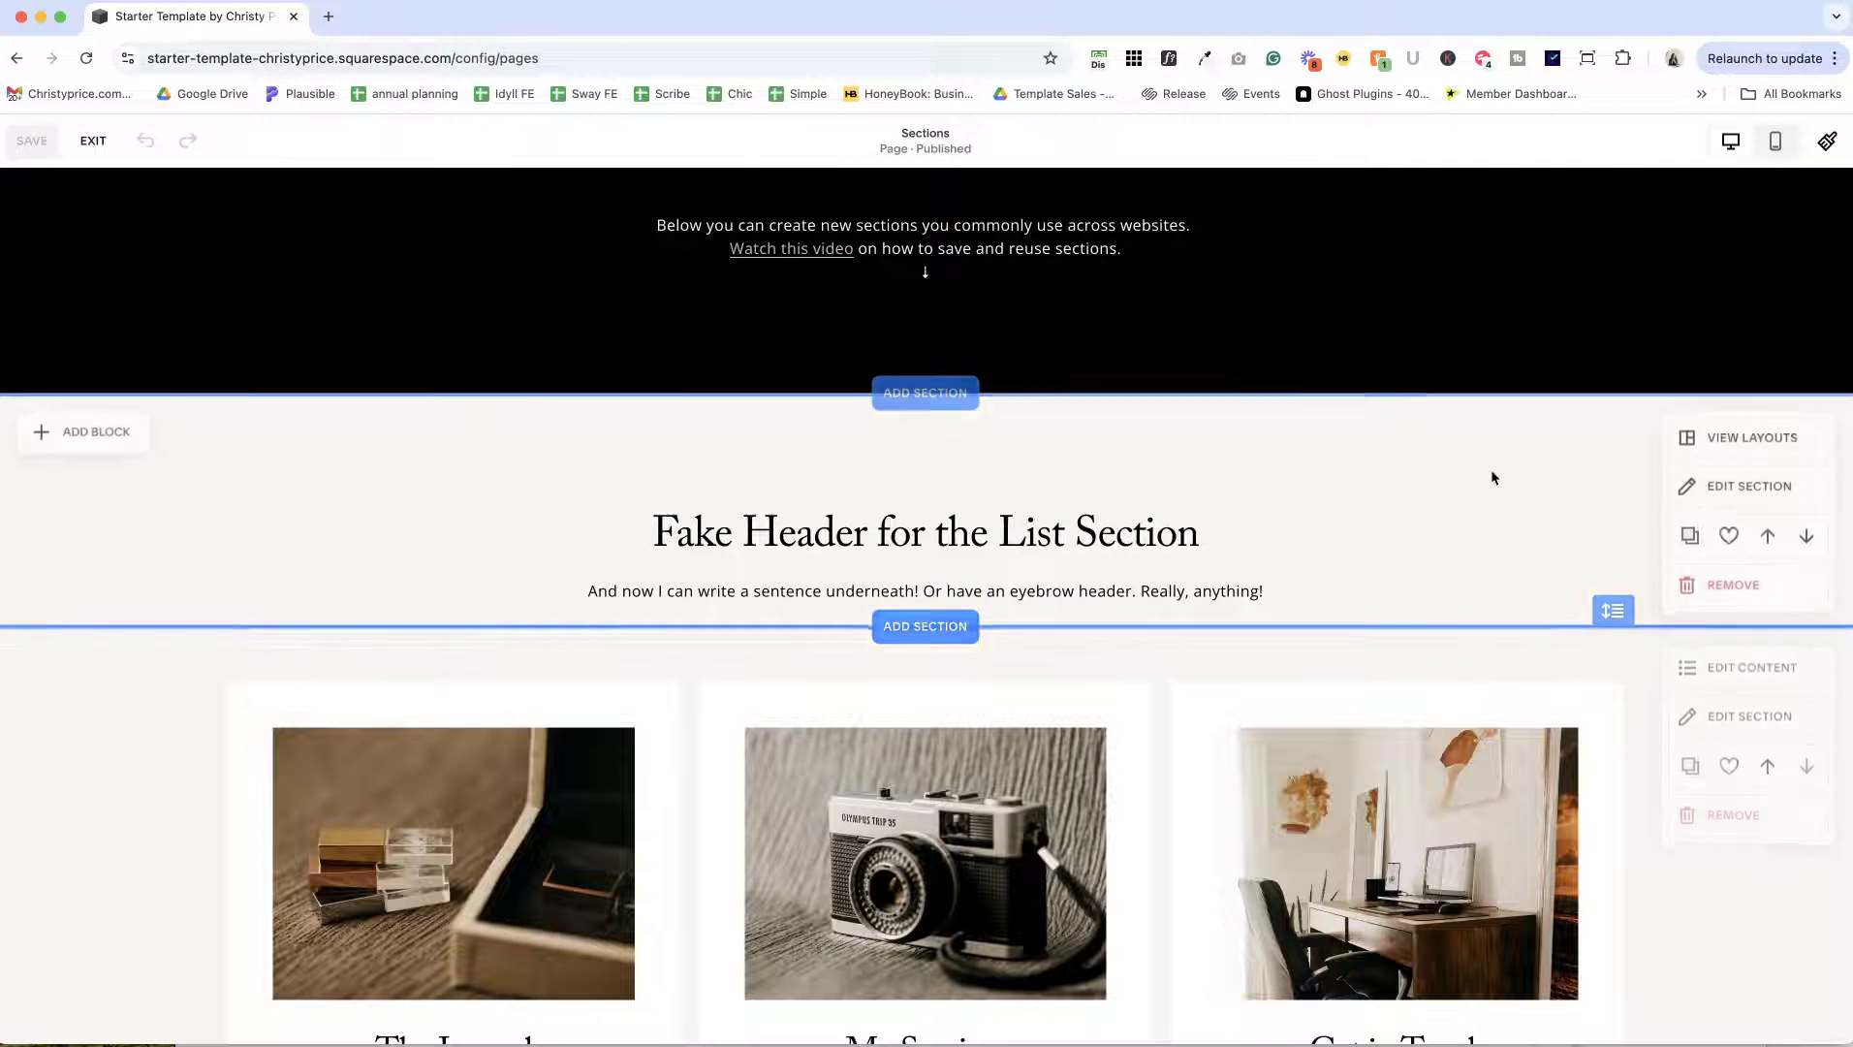
Step: Advance the testimonials carousel two reviews so Review 3 is showing
scroll(1392, 524, up, 3)
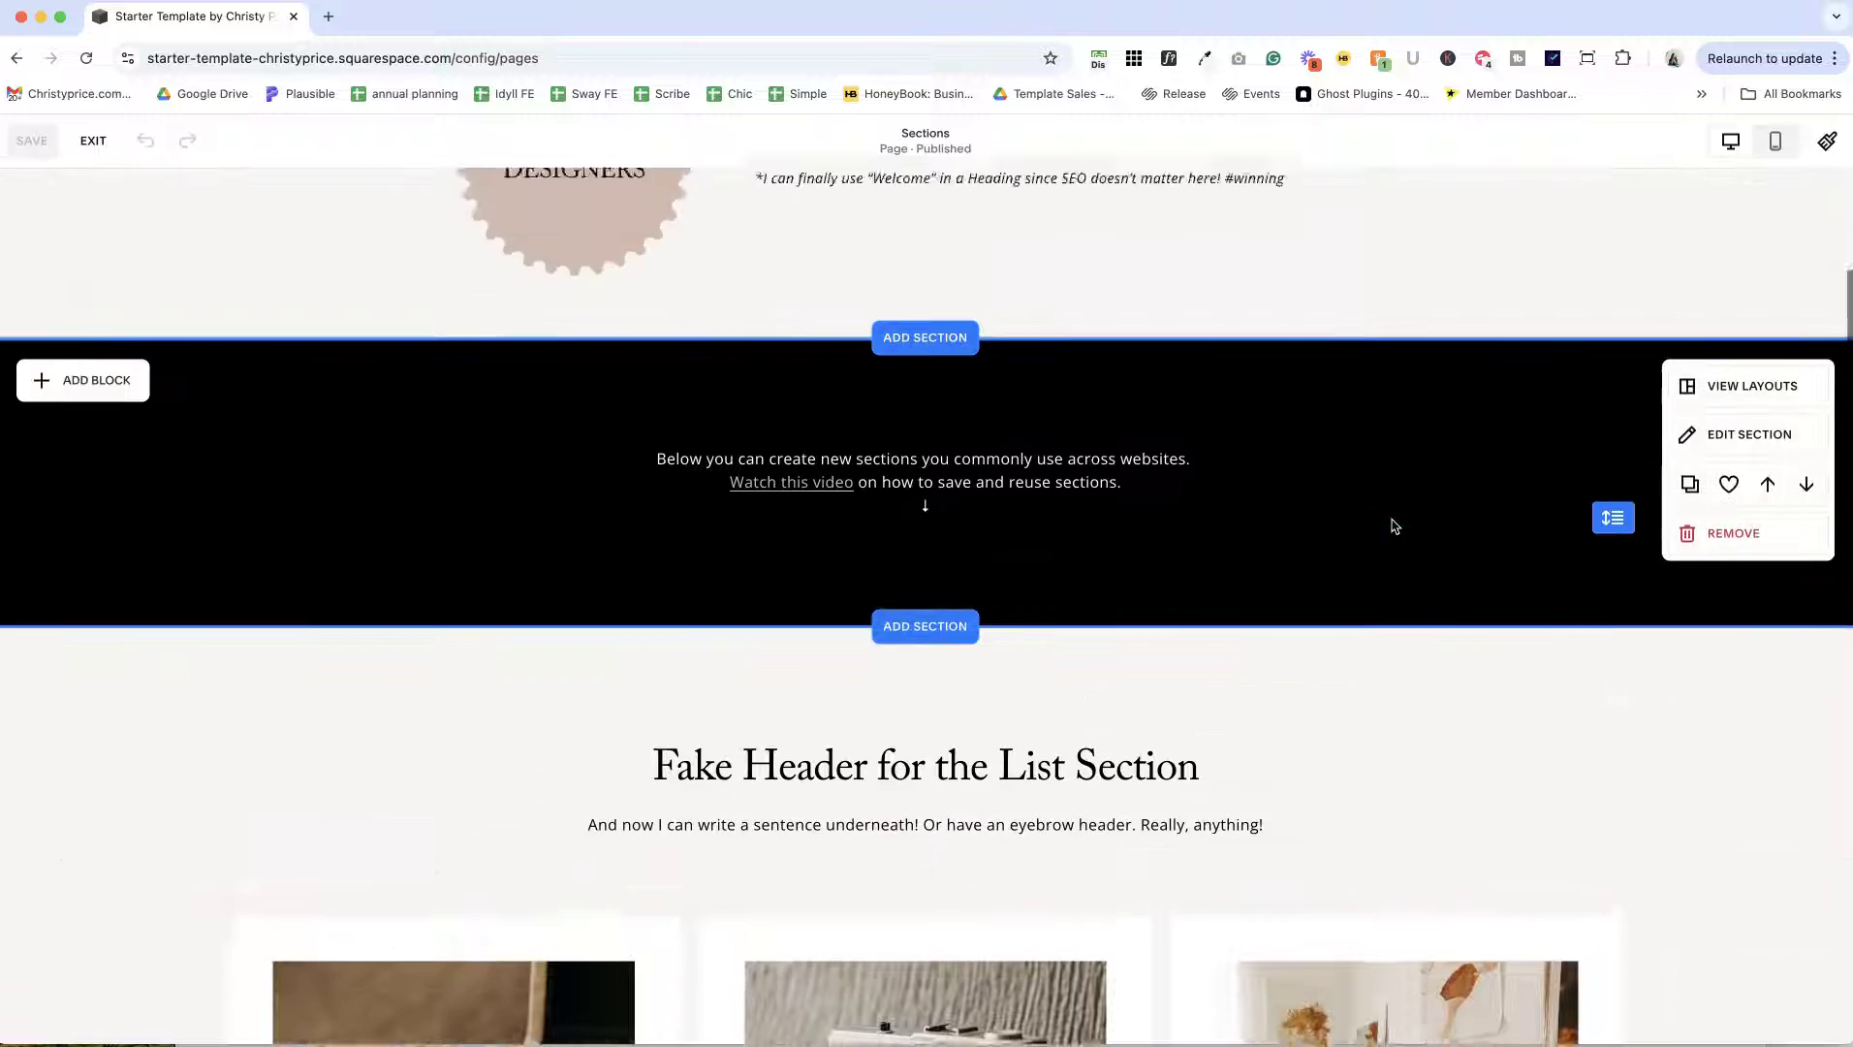
scroll(1392, 525, down, 8)
scroll(1393, 525, up, 3)
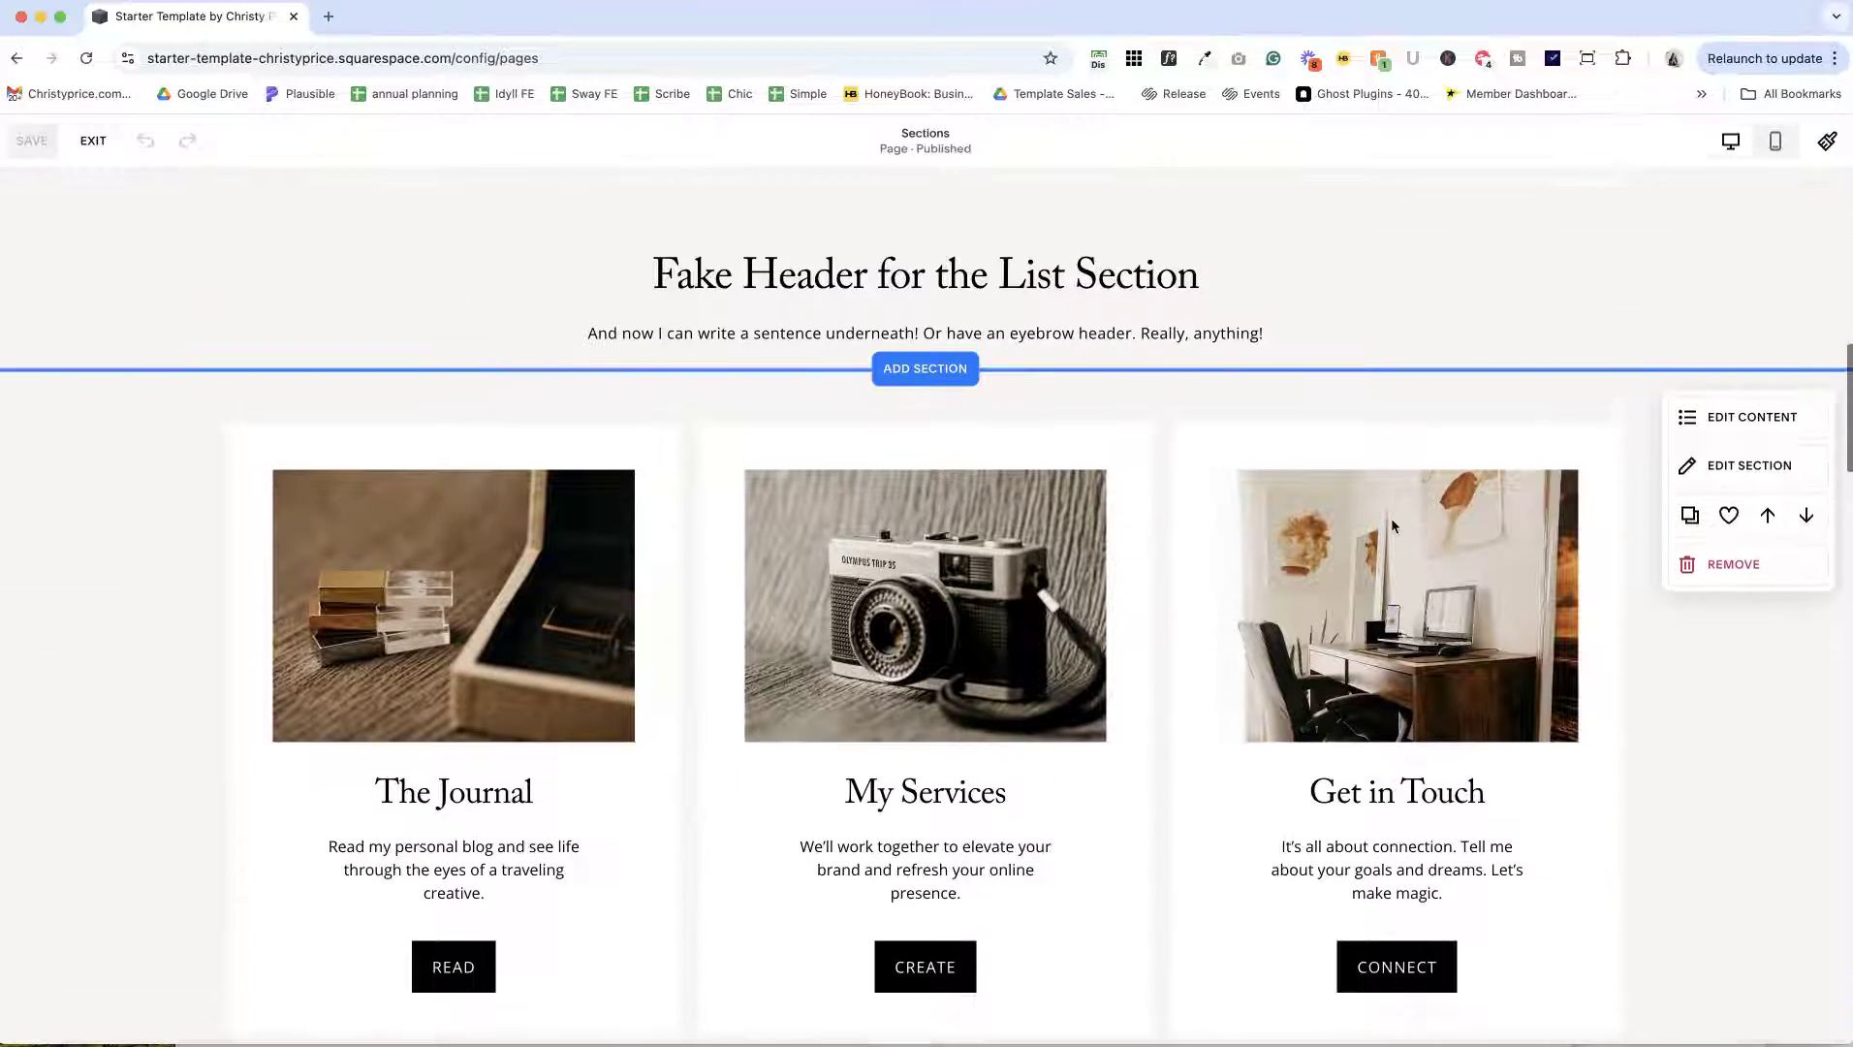
scroll(1390, 526, up, 3)
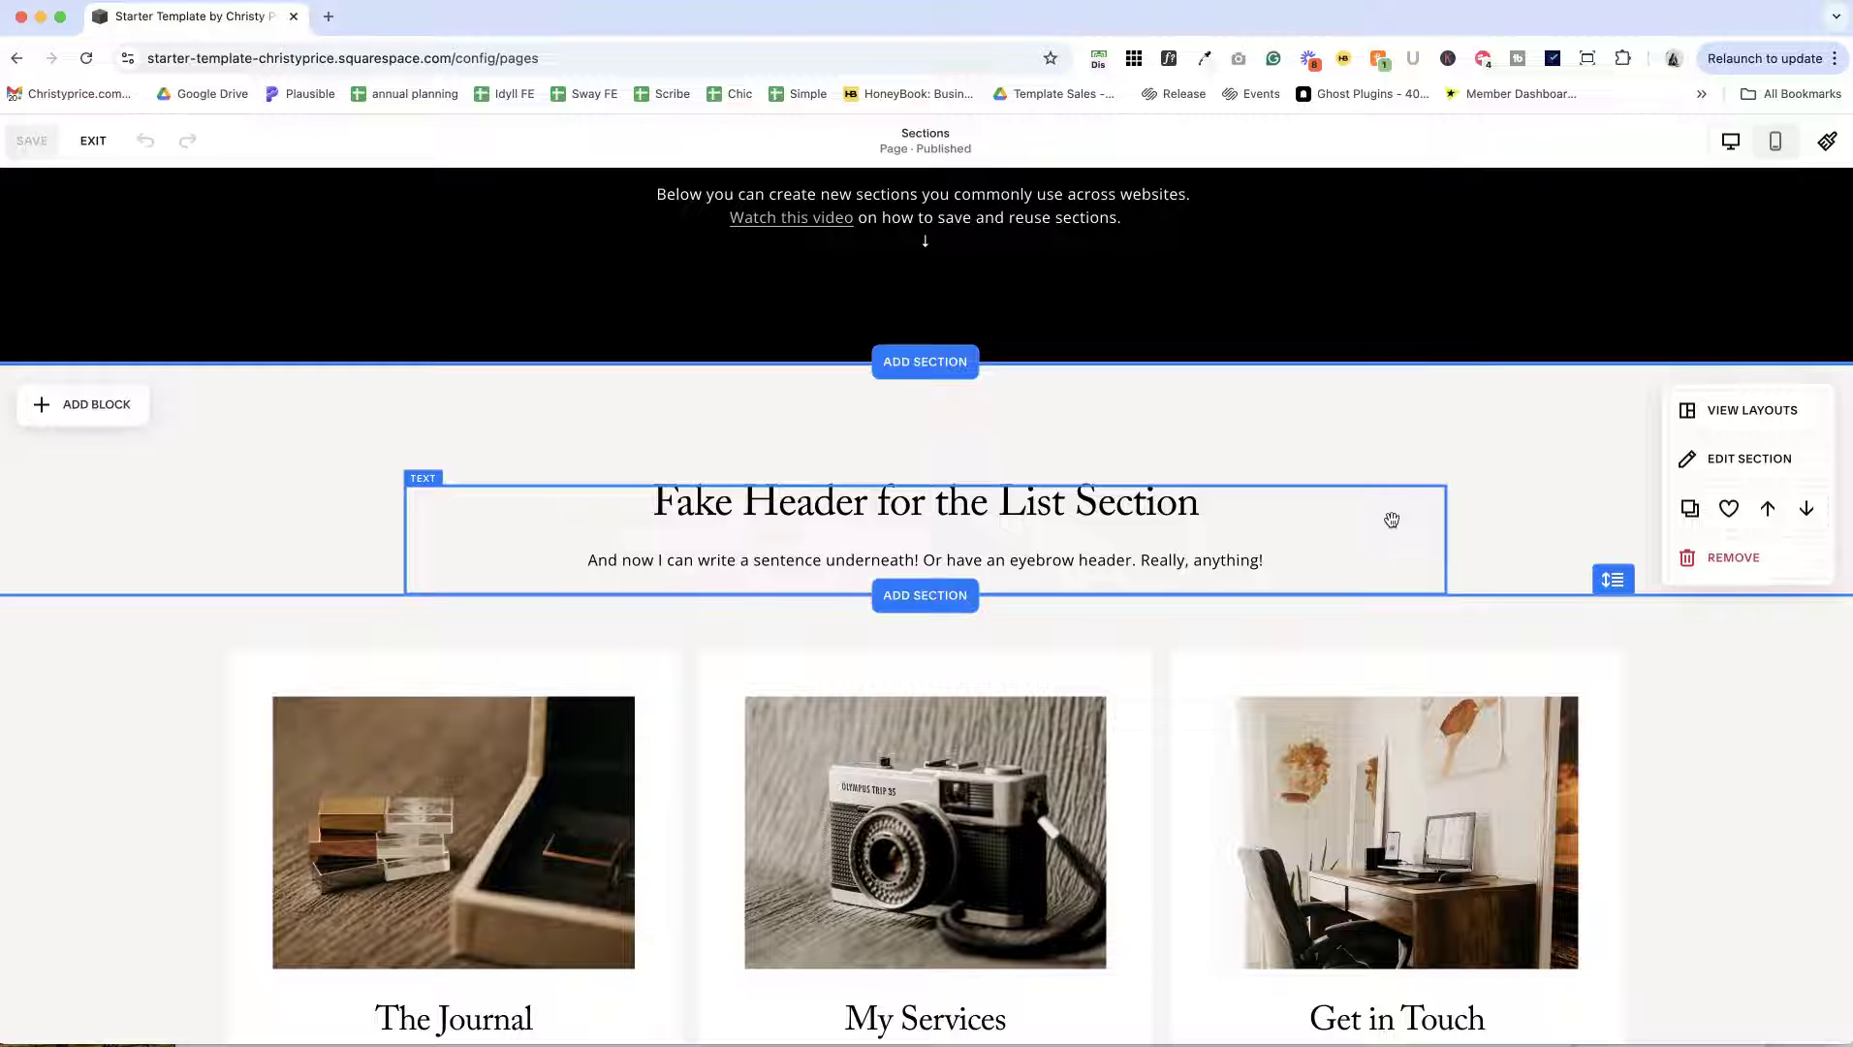
scroll(1390, 521, down, 10)
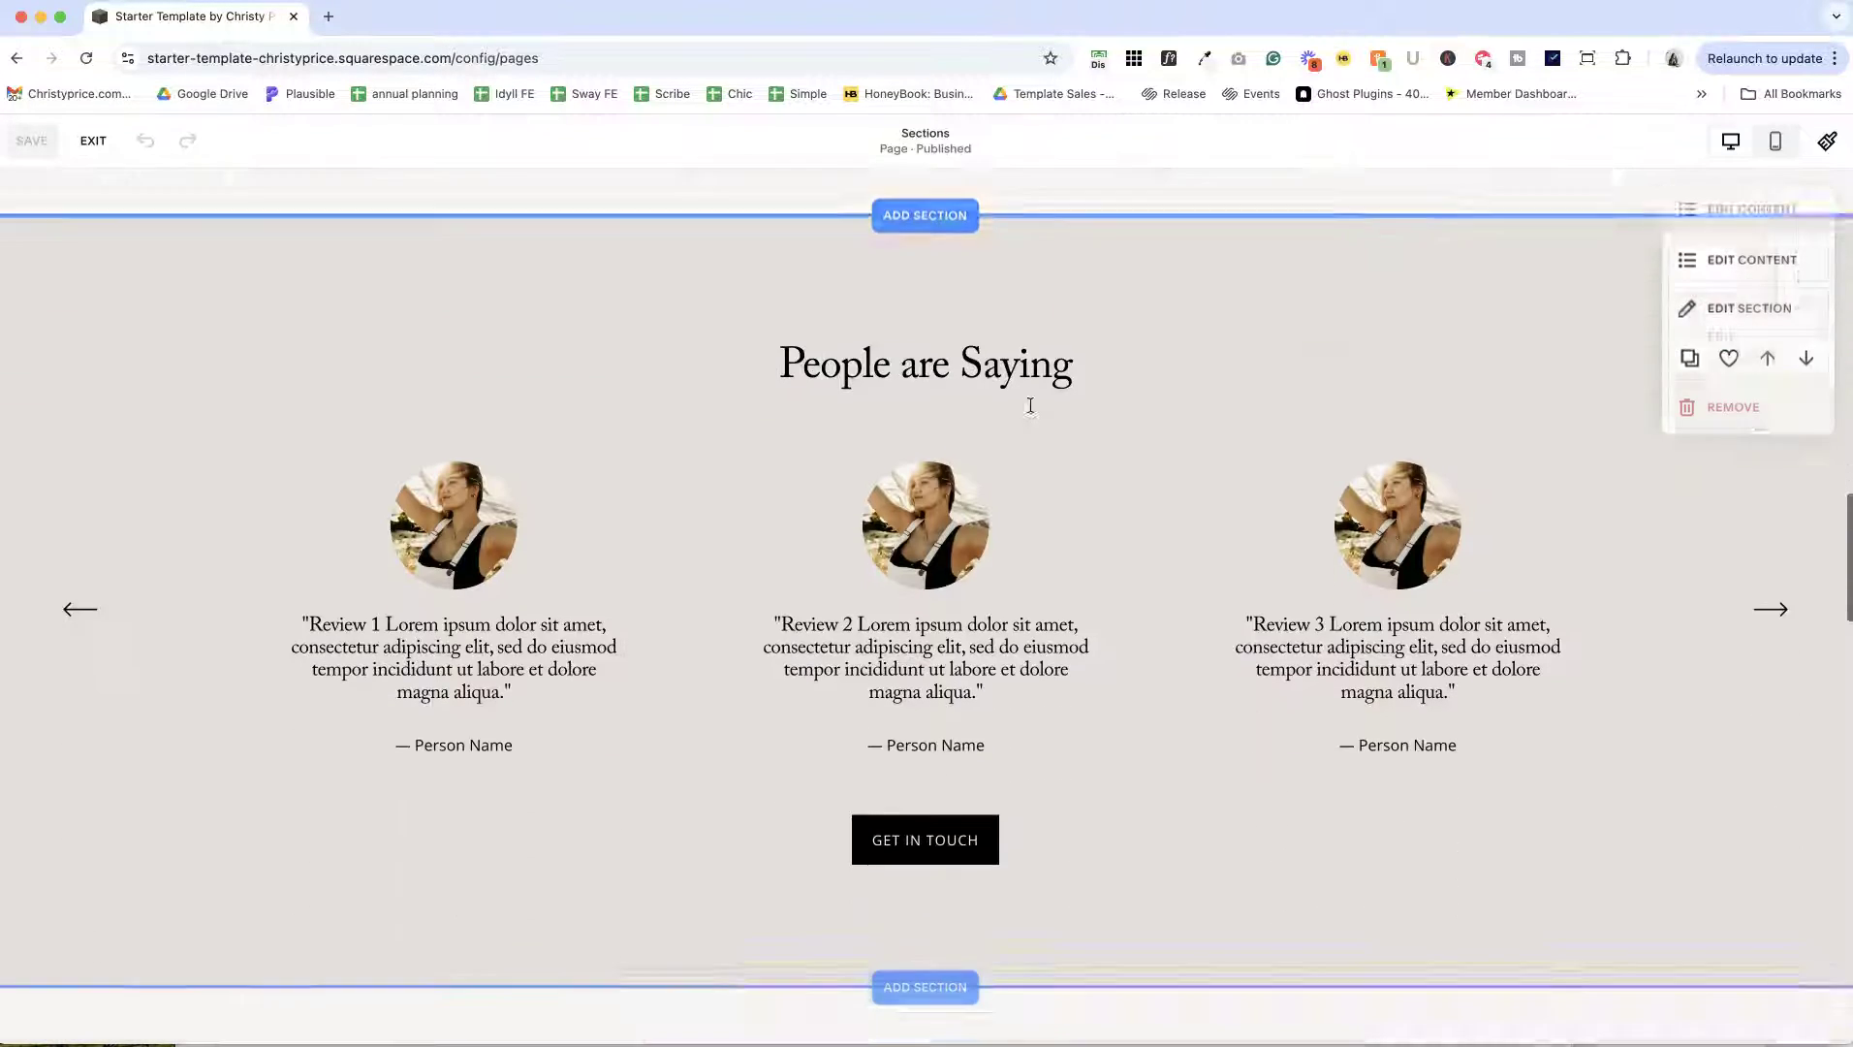
scroll(1030, 405, up, 1)
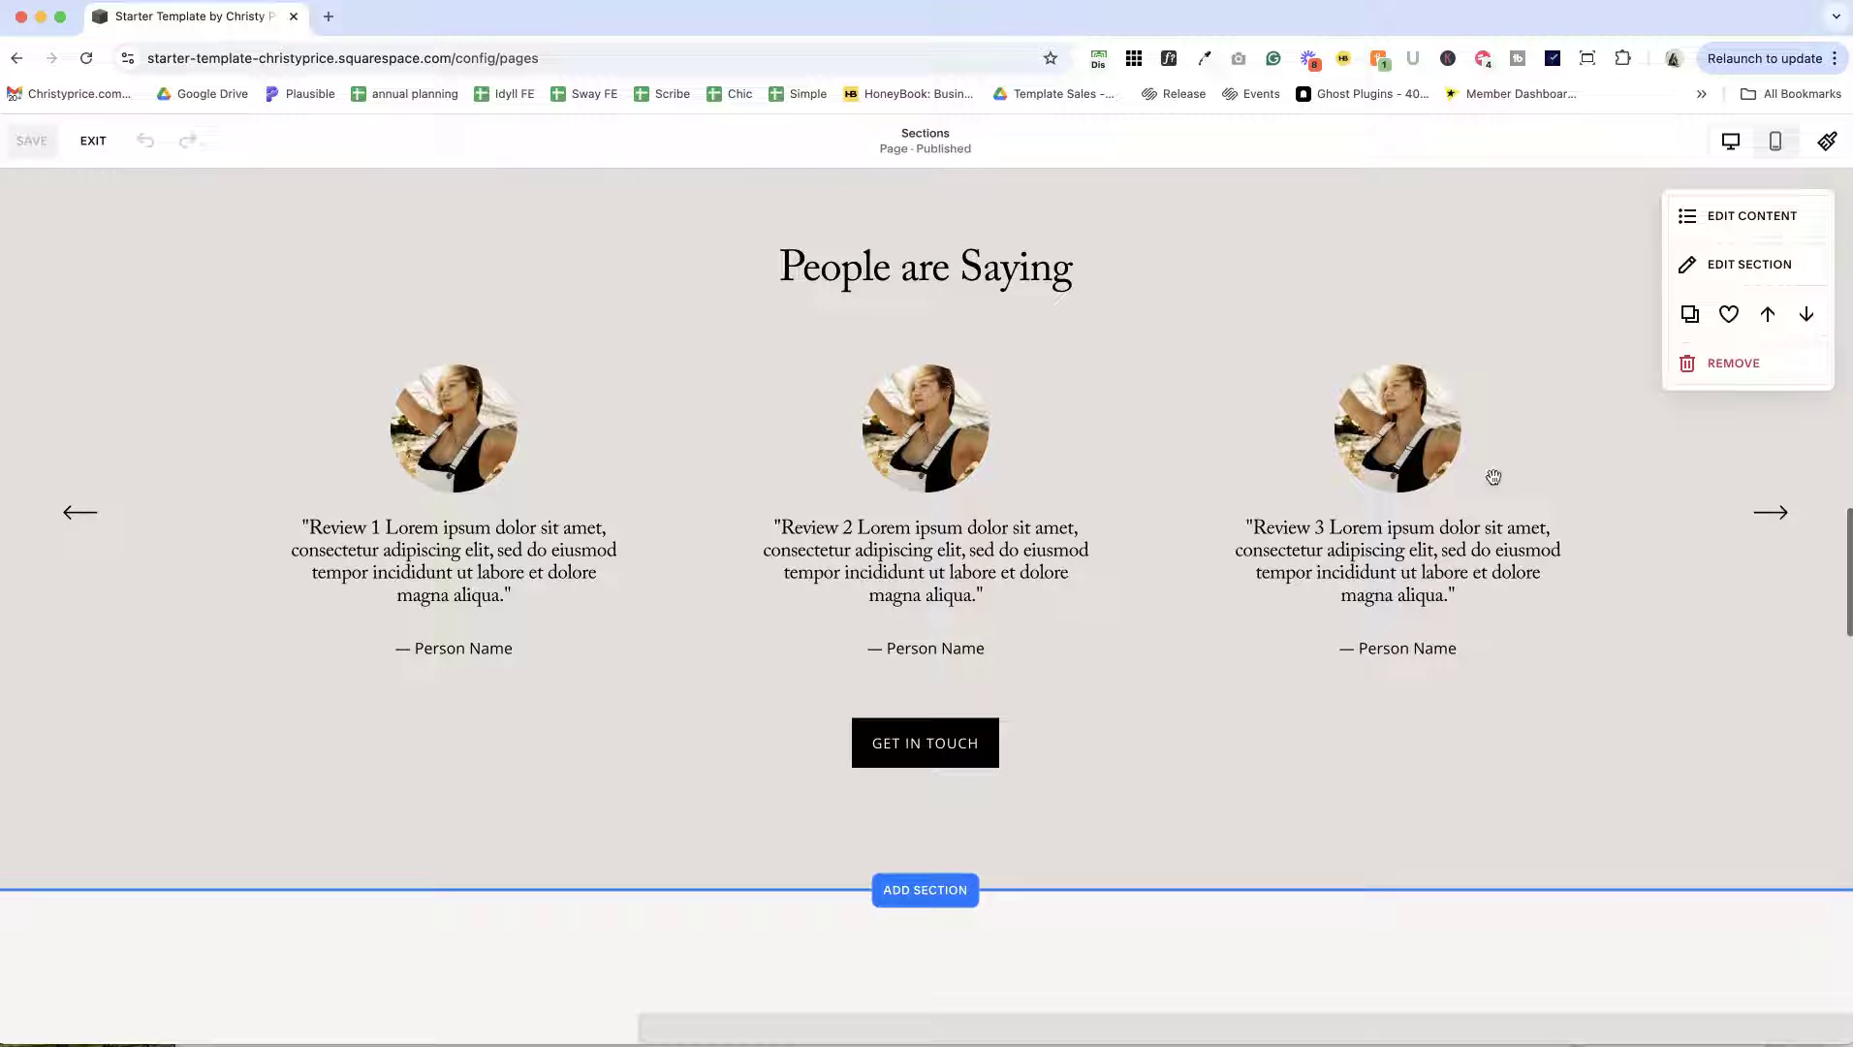
click(1756, 523)
click(1766, 513)
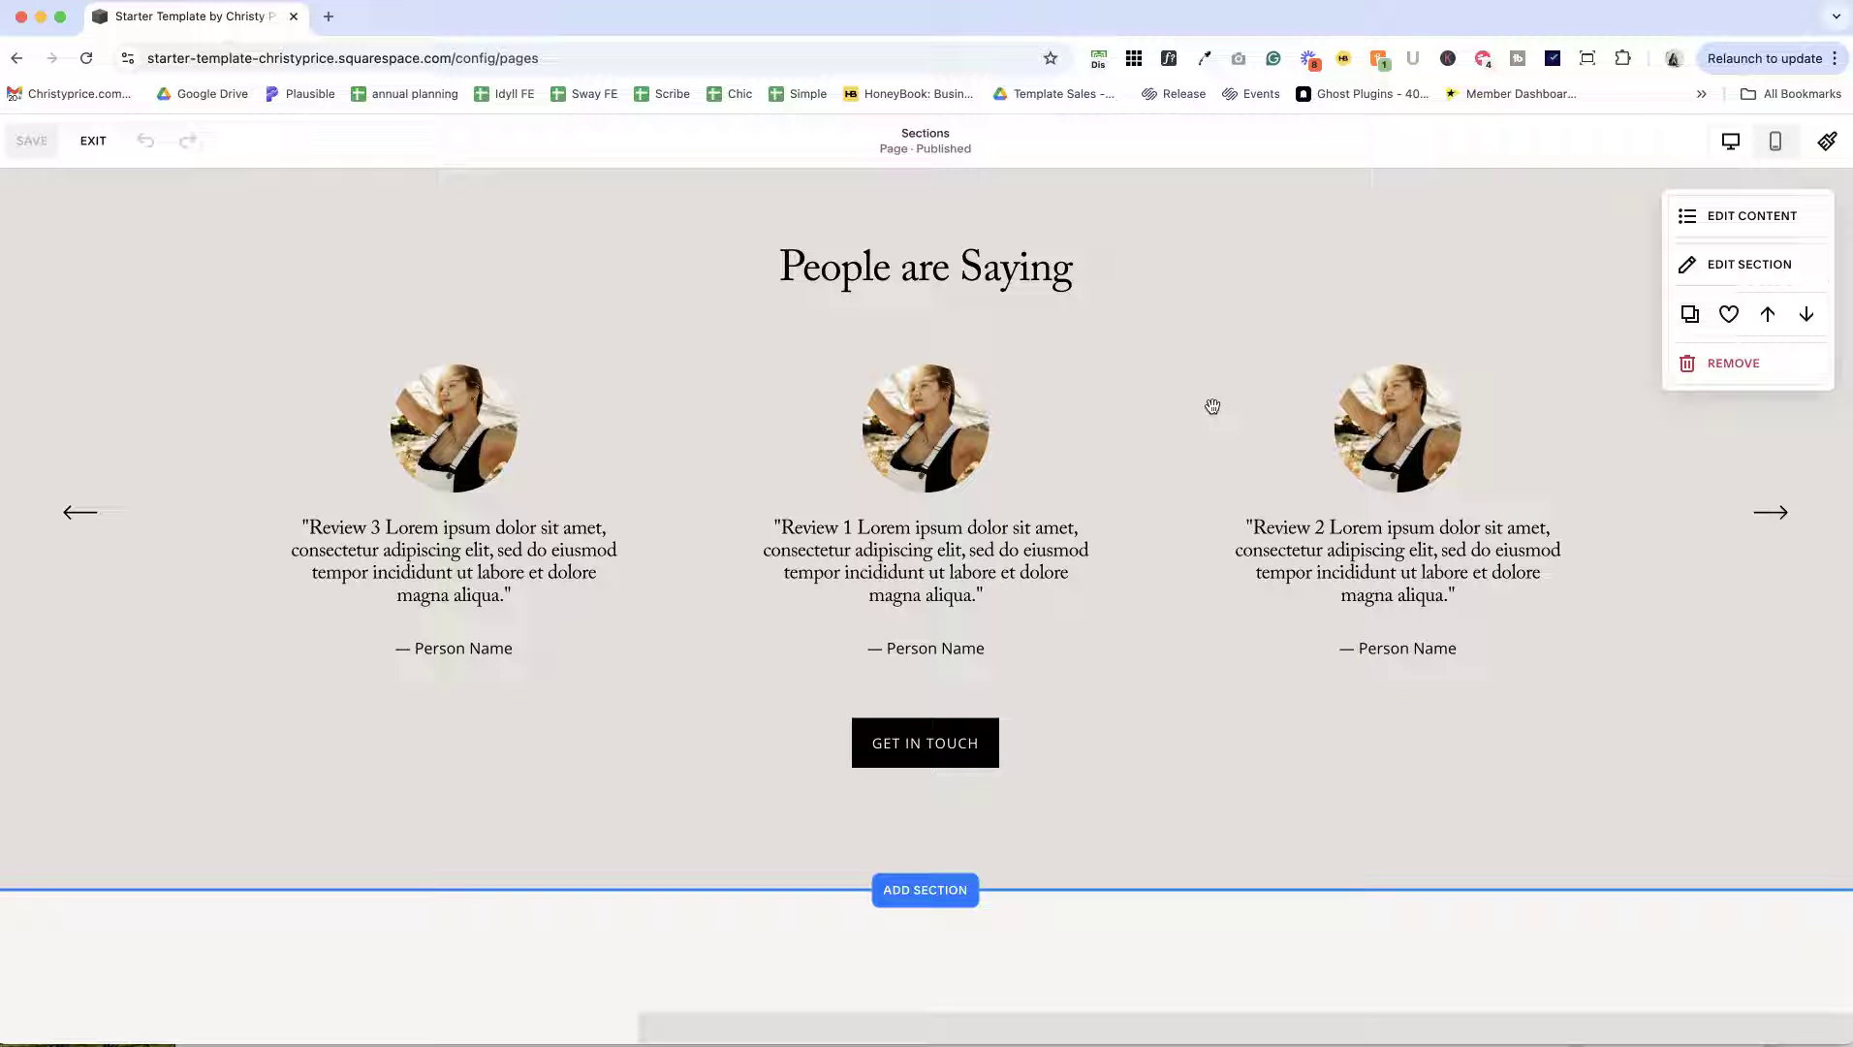
Step: Look over the homepage sections, then exit edit mode back to the Pages list
scroll(1013, 428, down, 6)
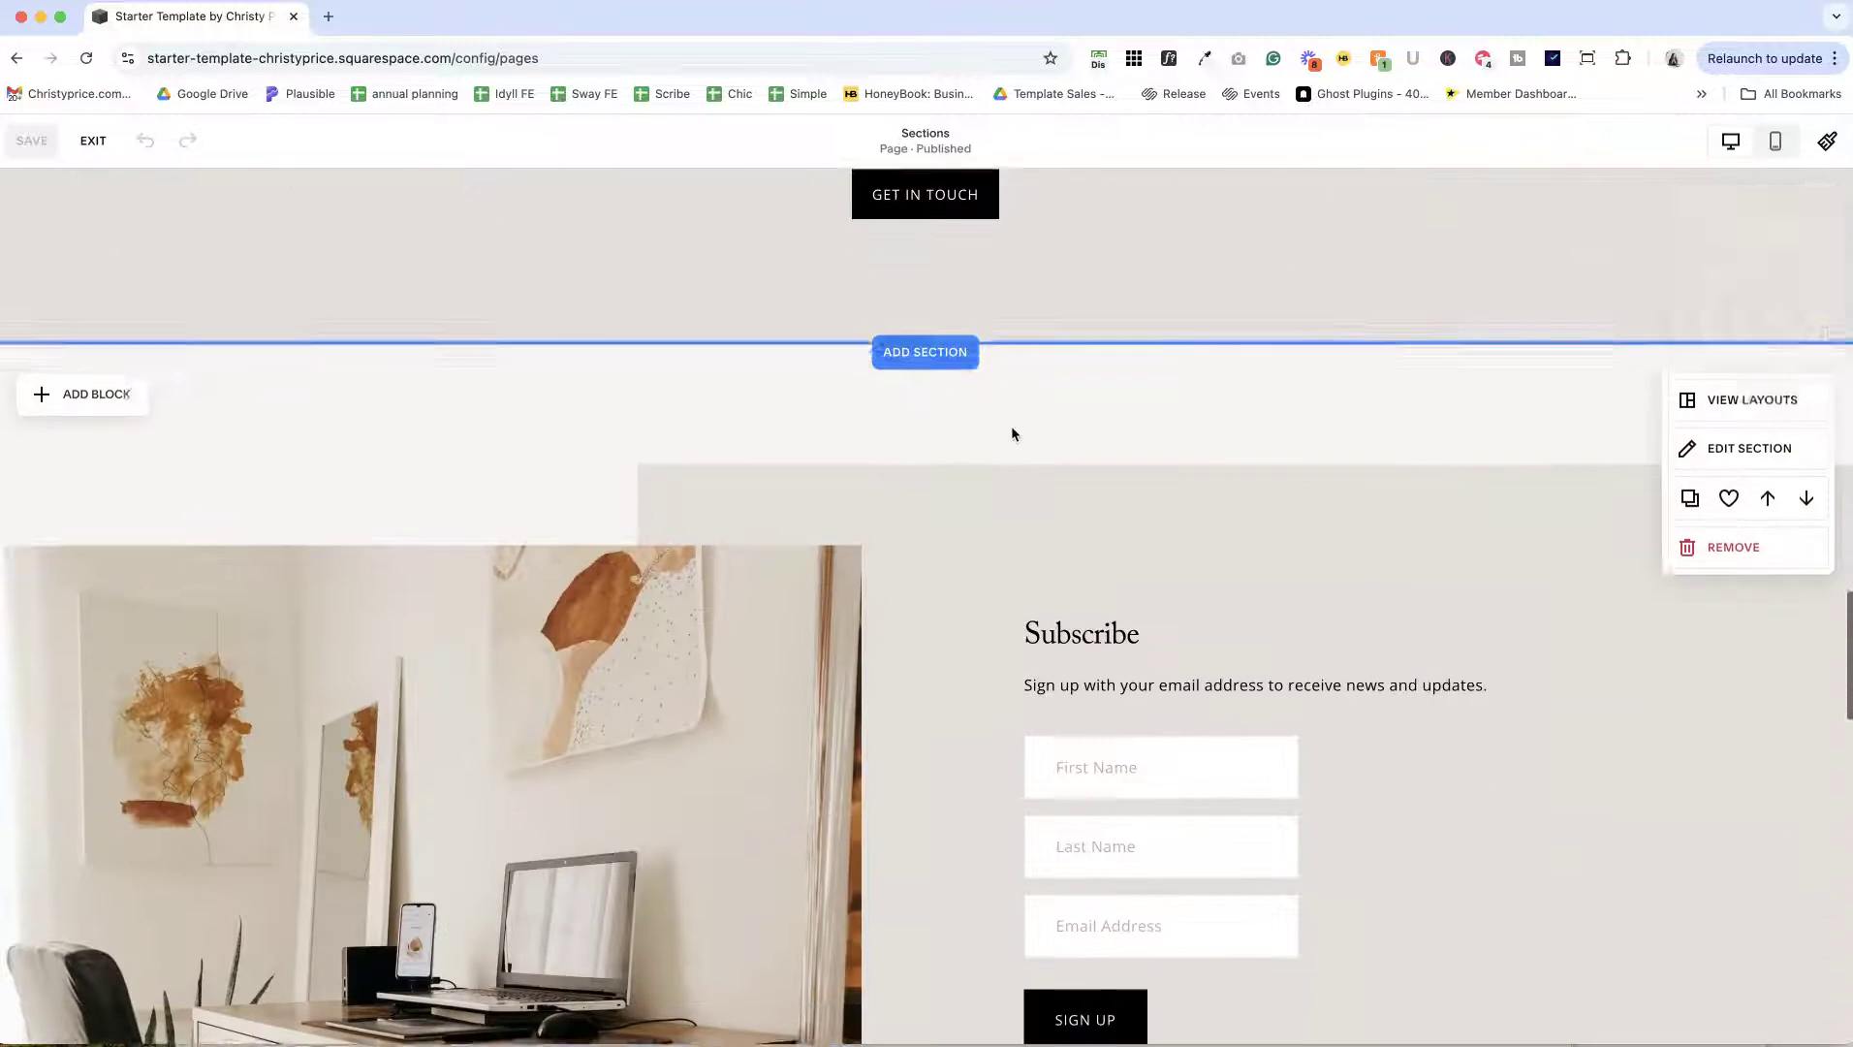
scroll(1012, 431, down, 16)
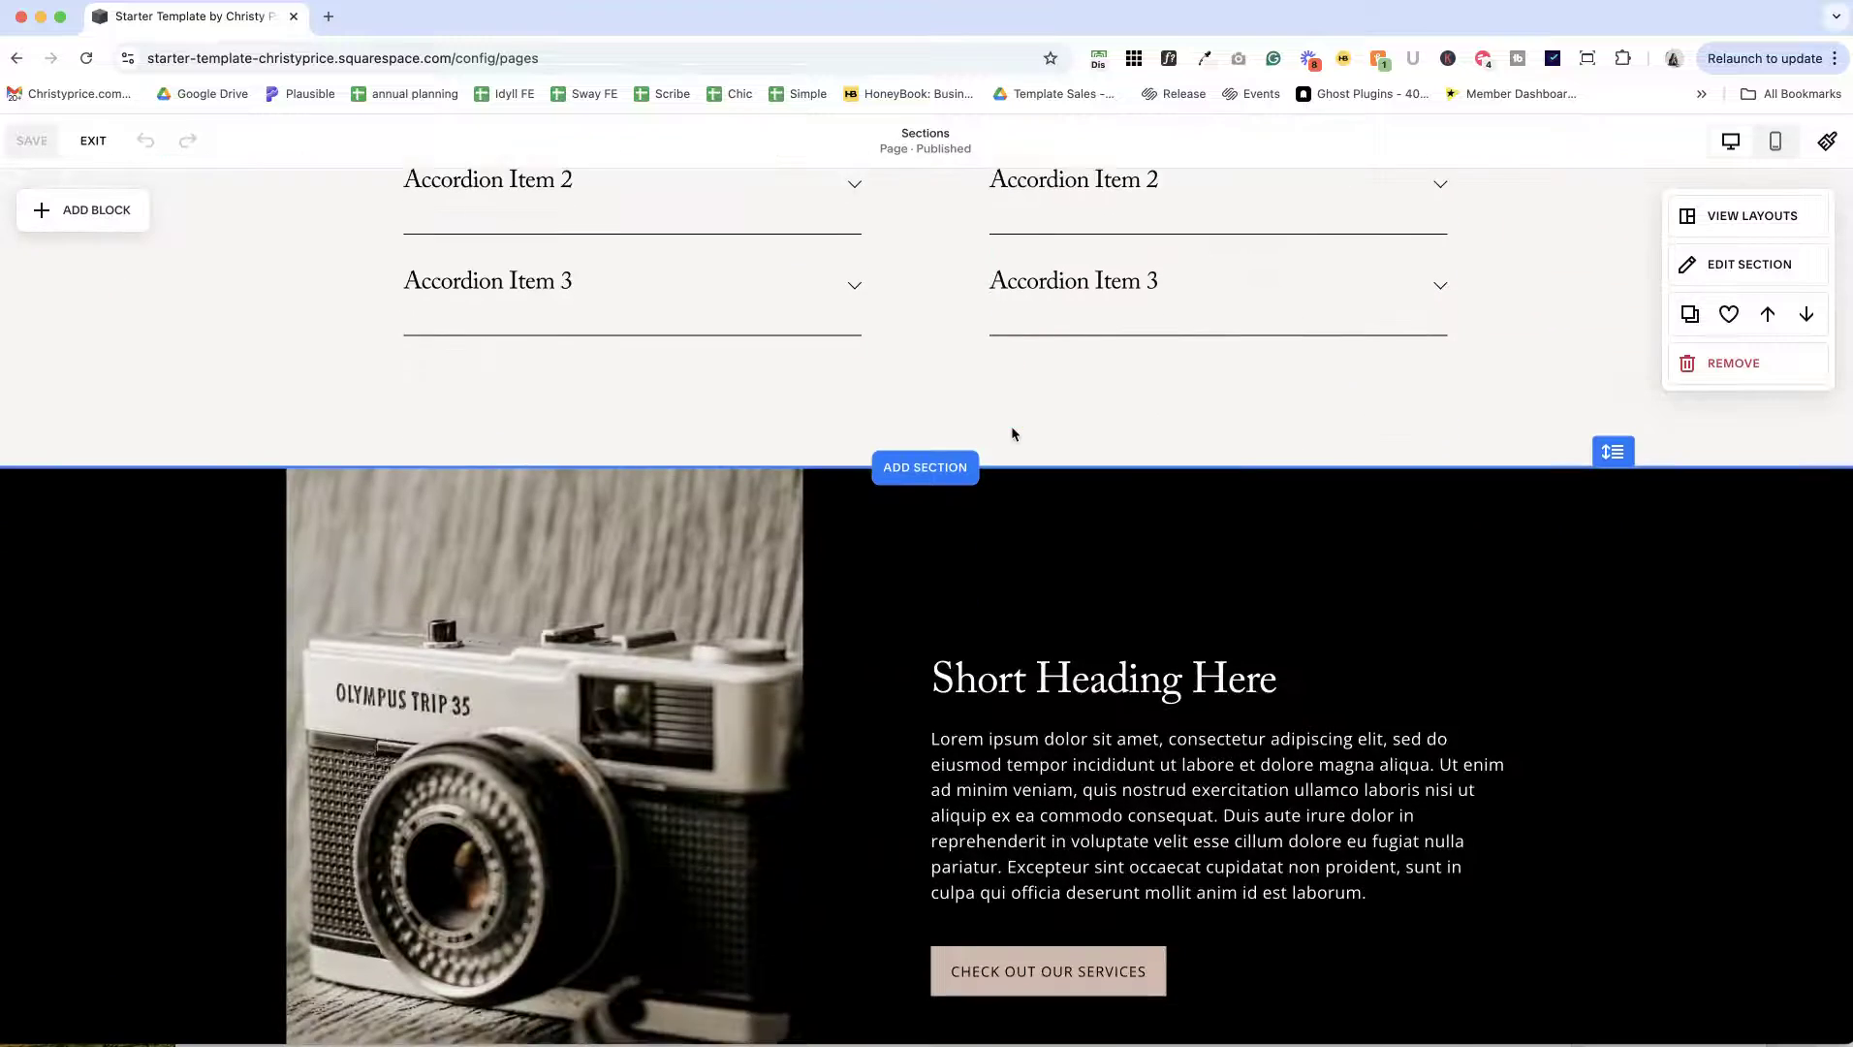
scroll(1012, 433, down, 6)
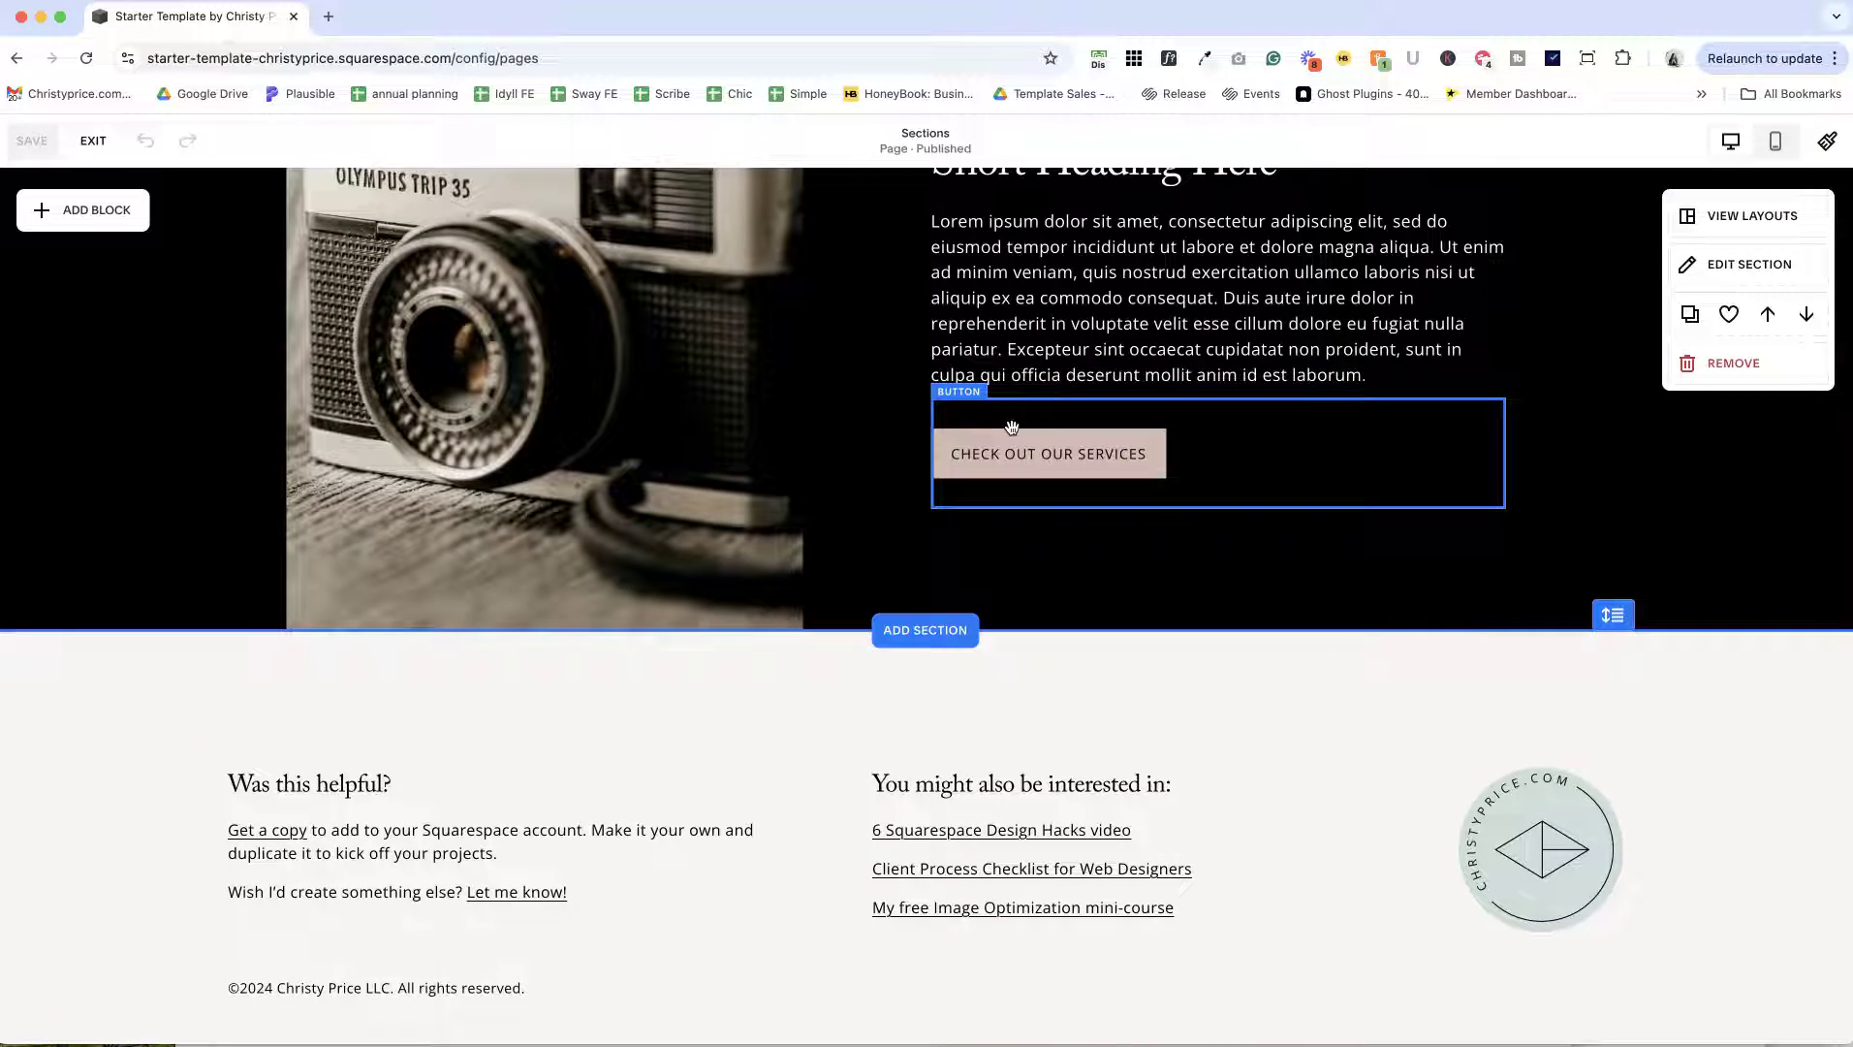
scroll(786, 385, up, 18)
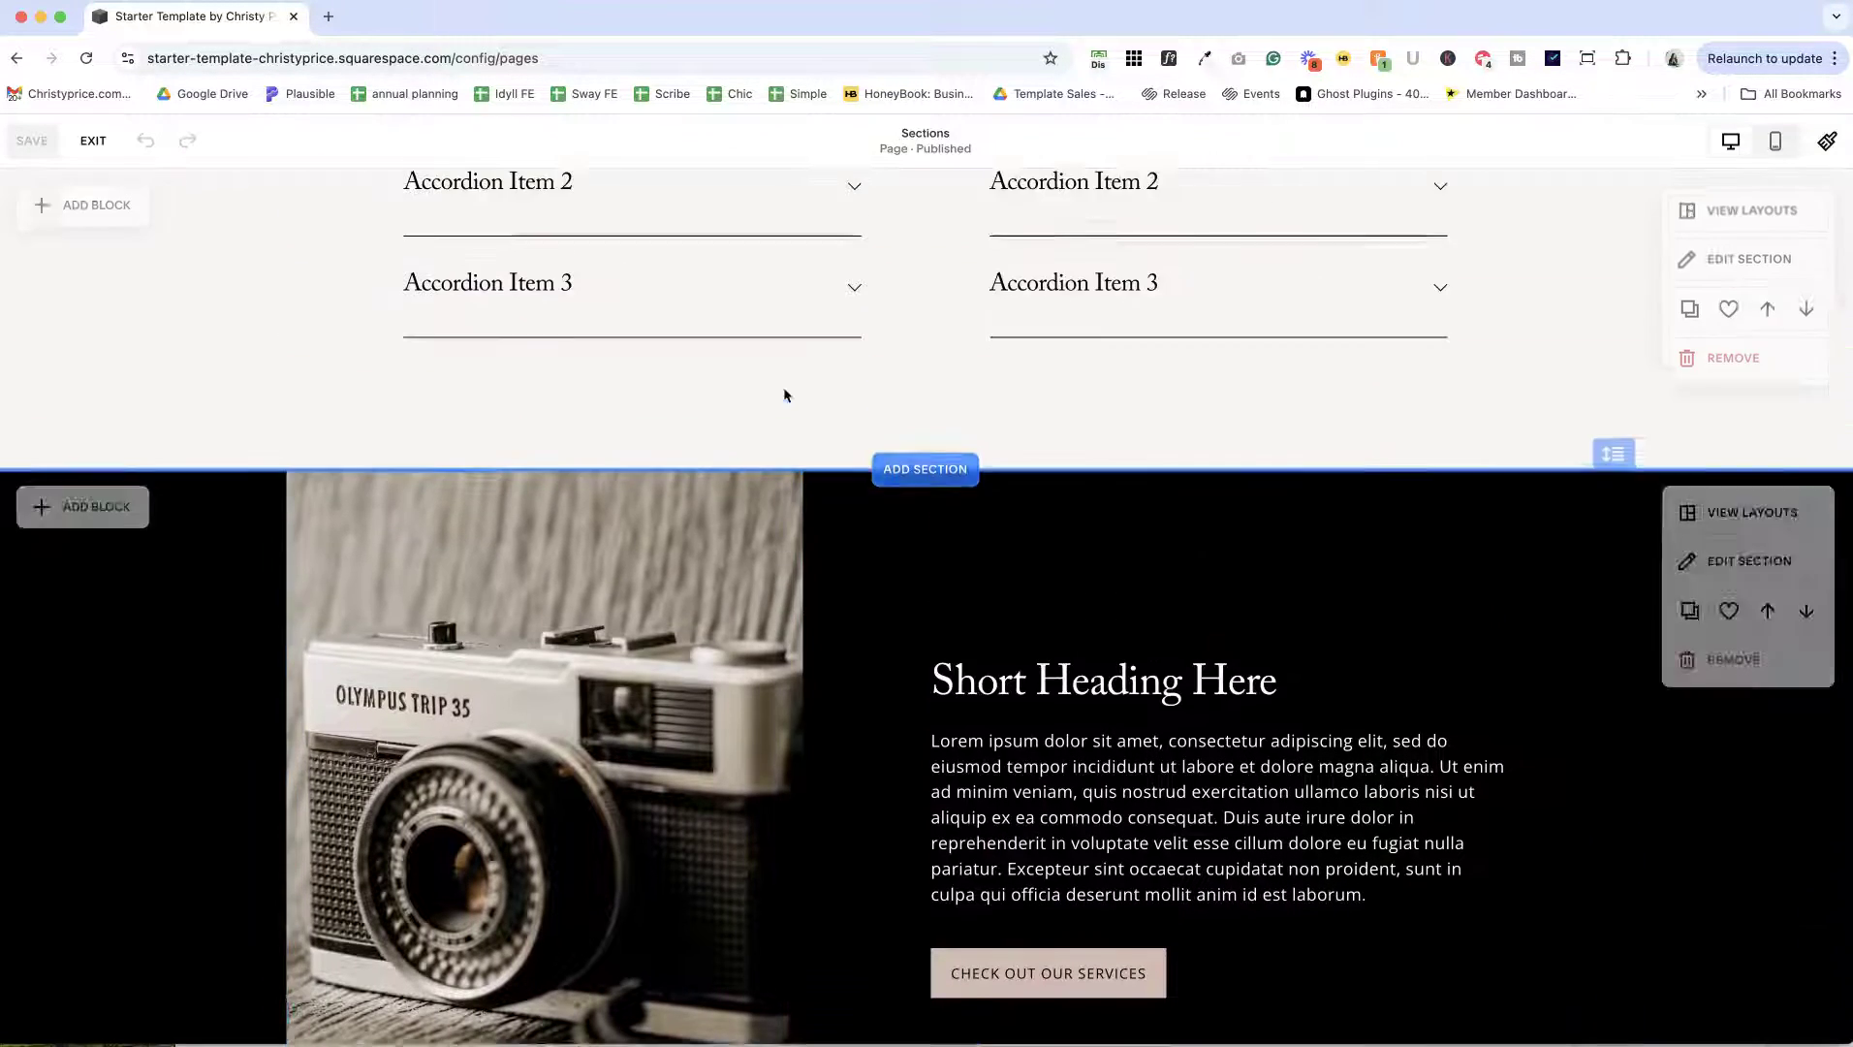
scroll(784, 388, up, 12)
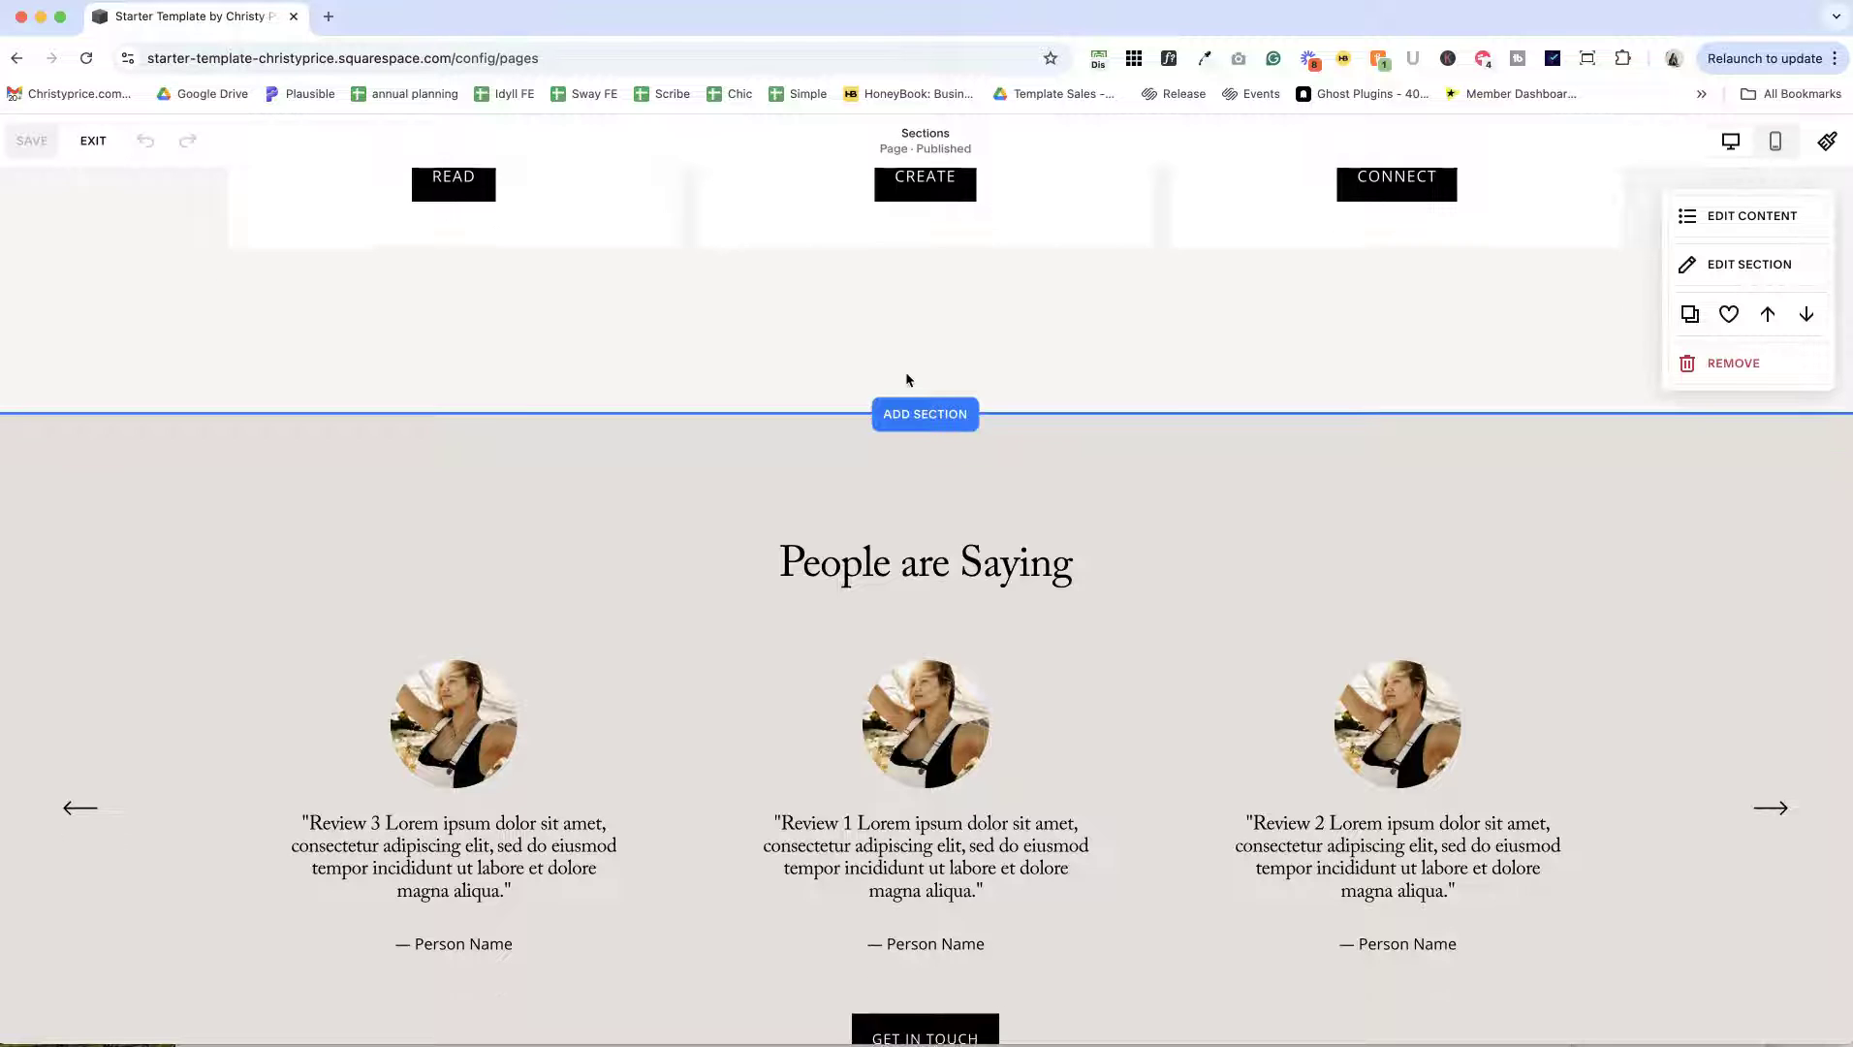
scroll(905, 370, up, 6)
scroll(901, 387, up, 1)
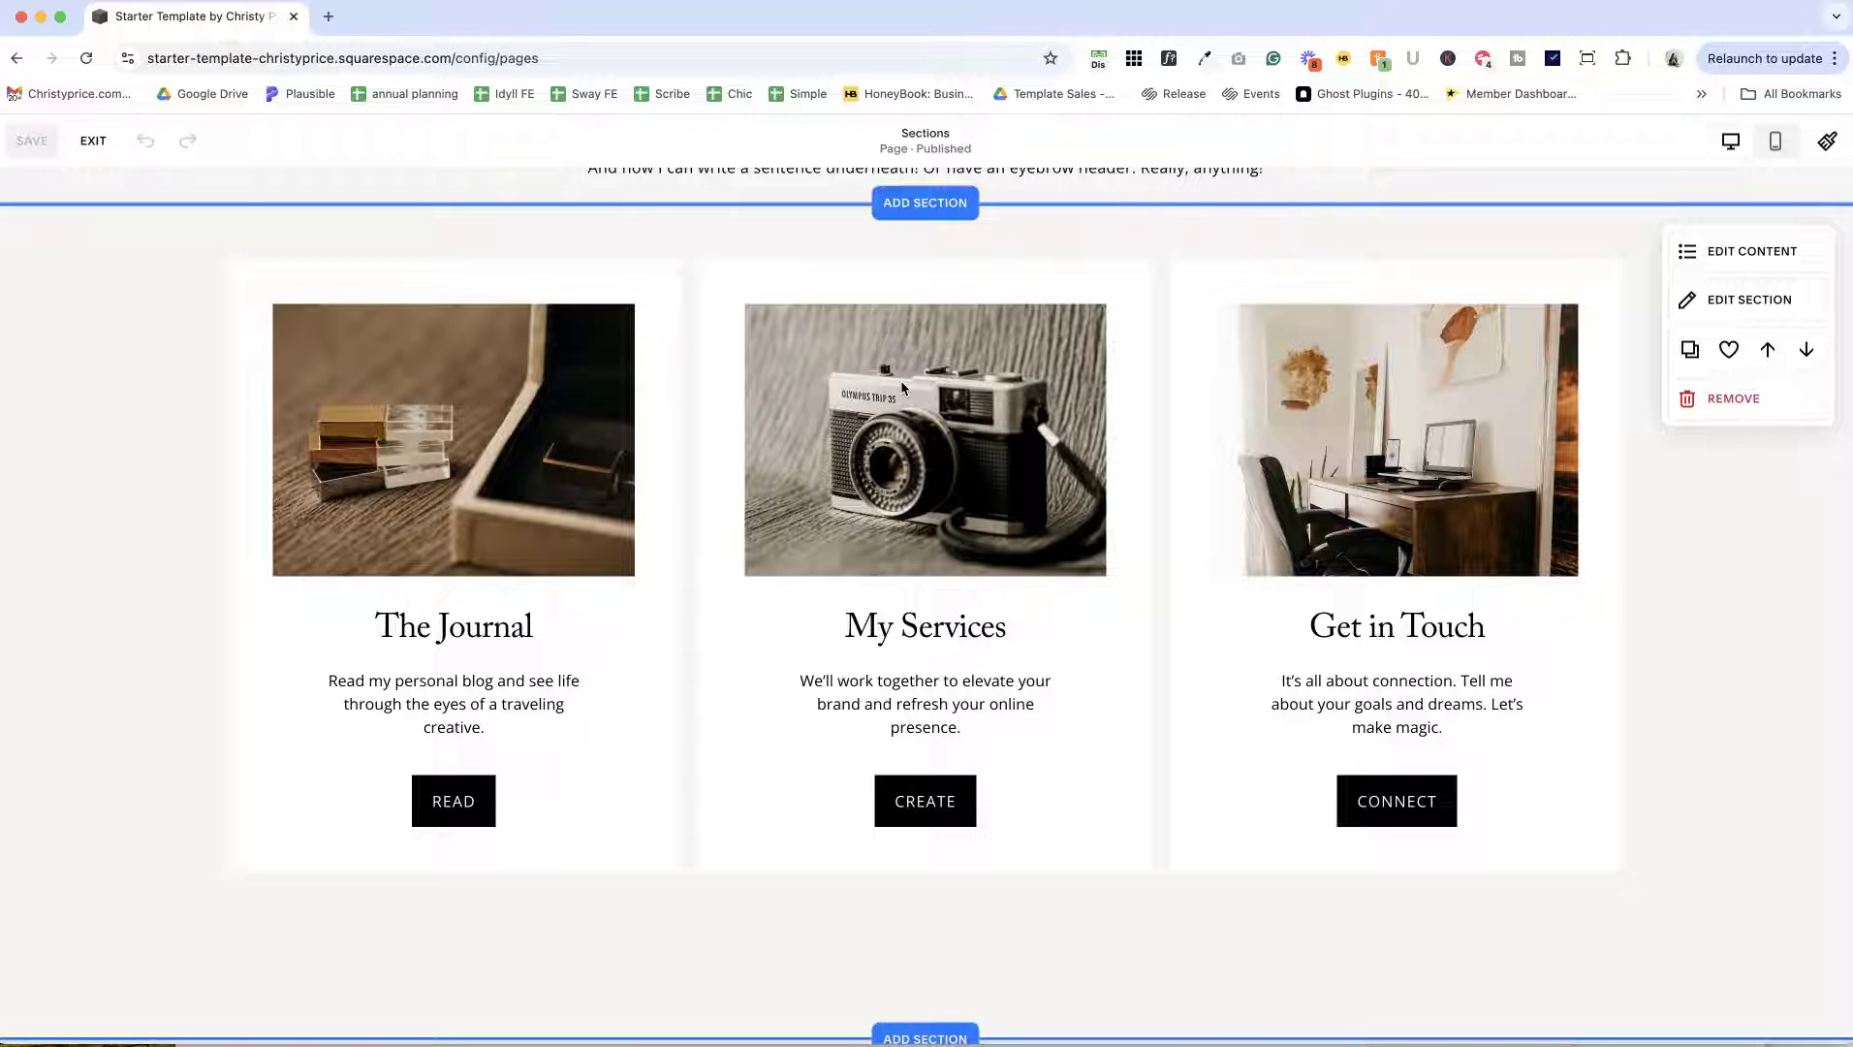
scroll(902, 387, down, 2)
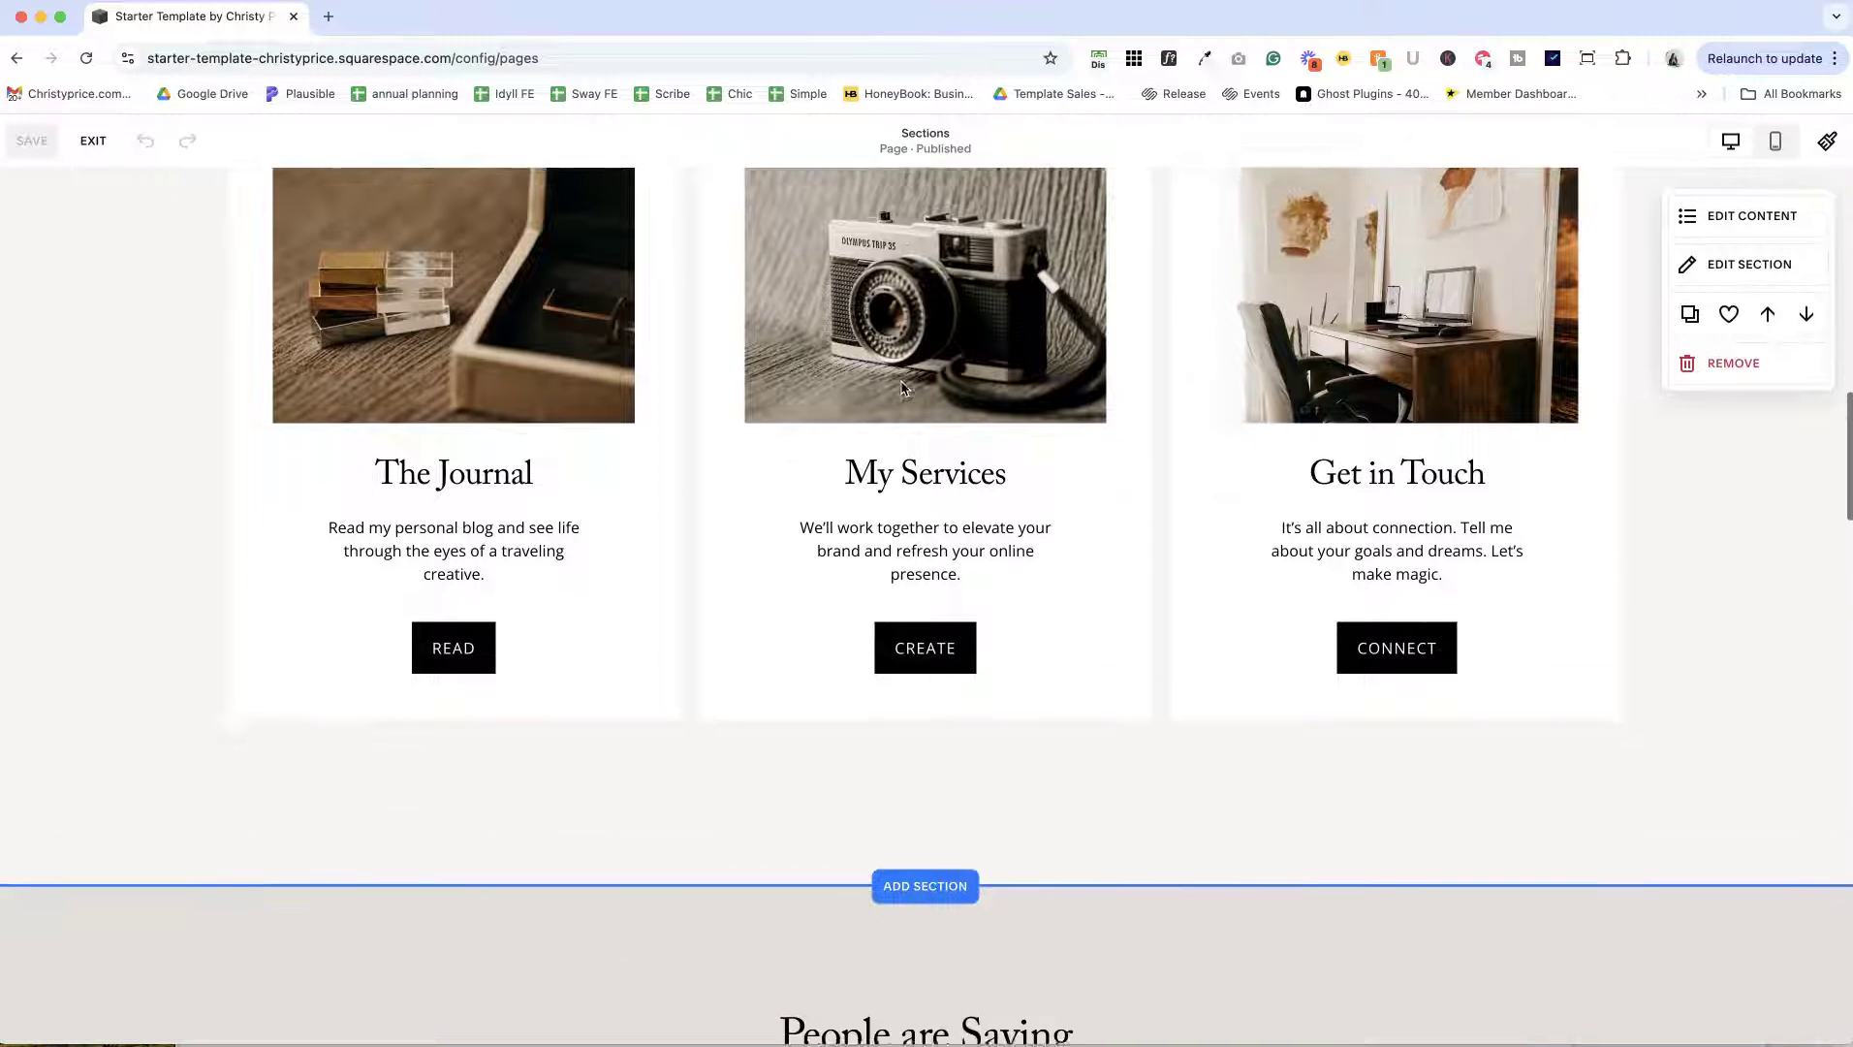
scroll(902, 387, up, 9)
key(Escape)
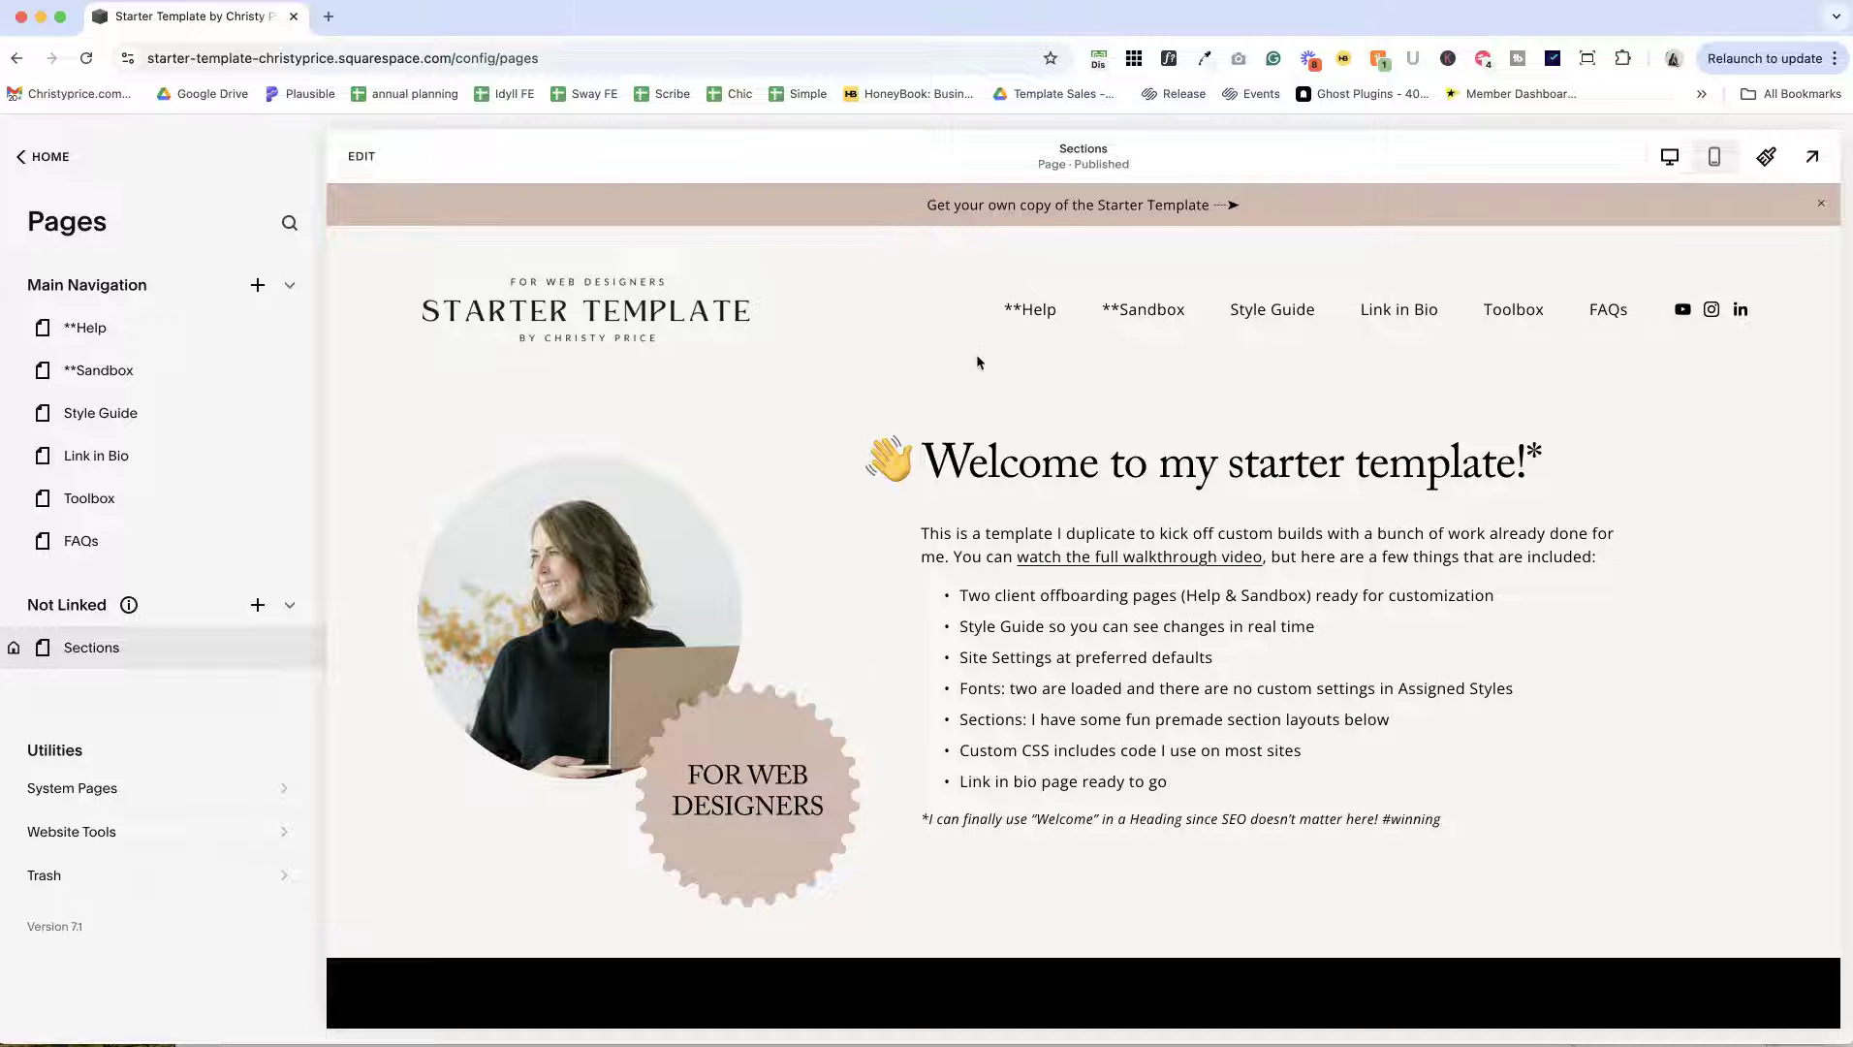
scroll(1151, 329, down, 1)
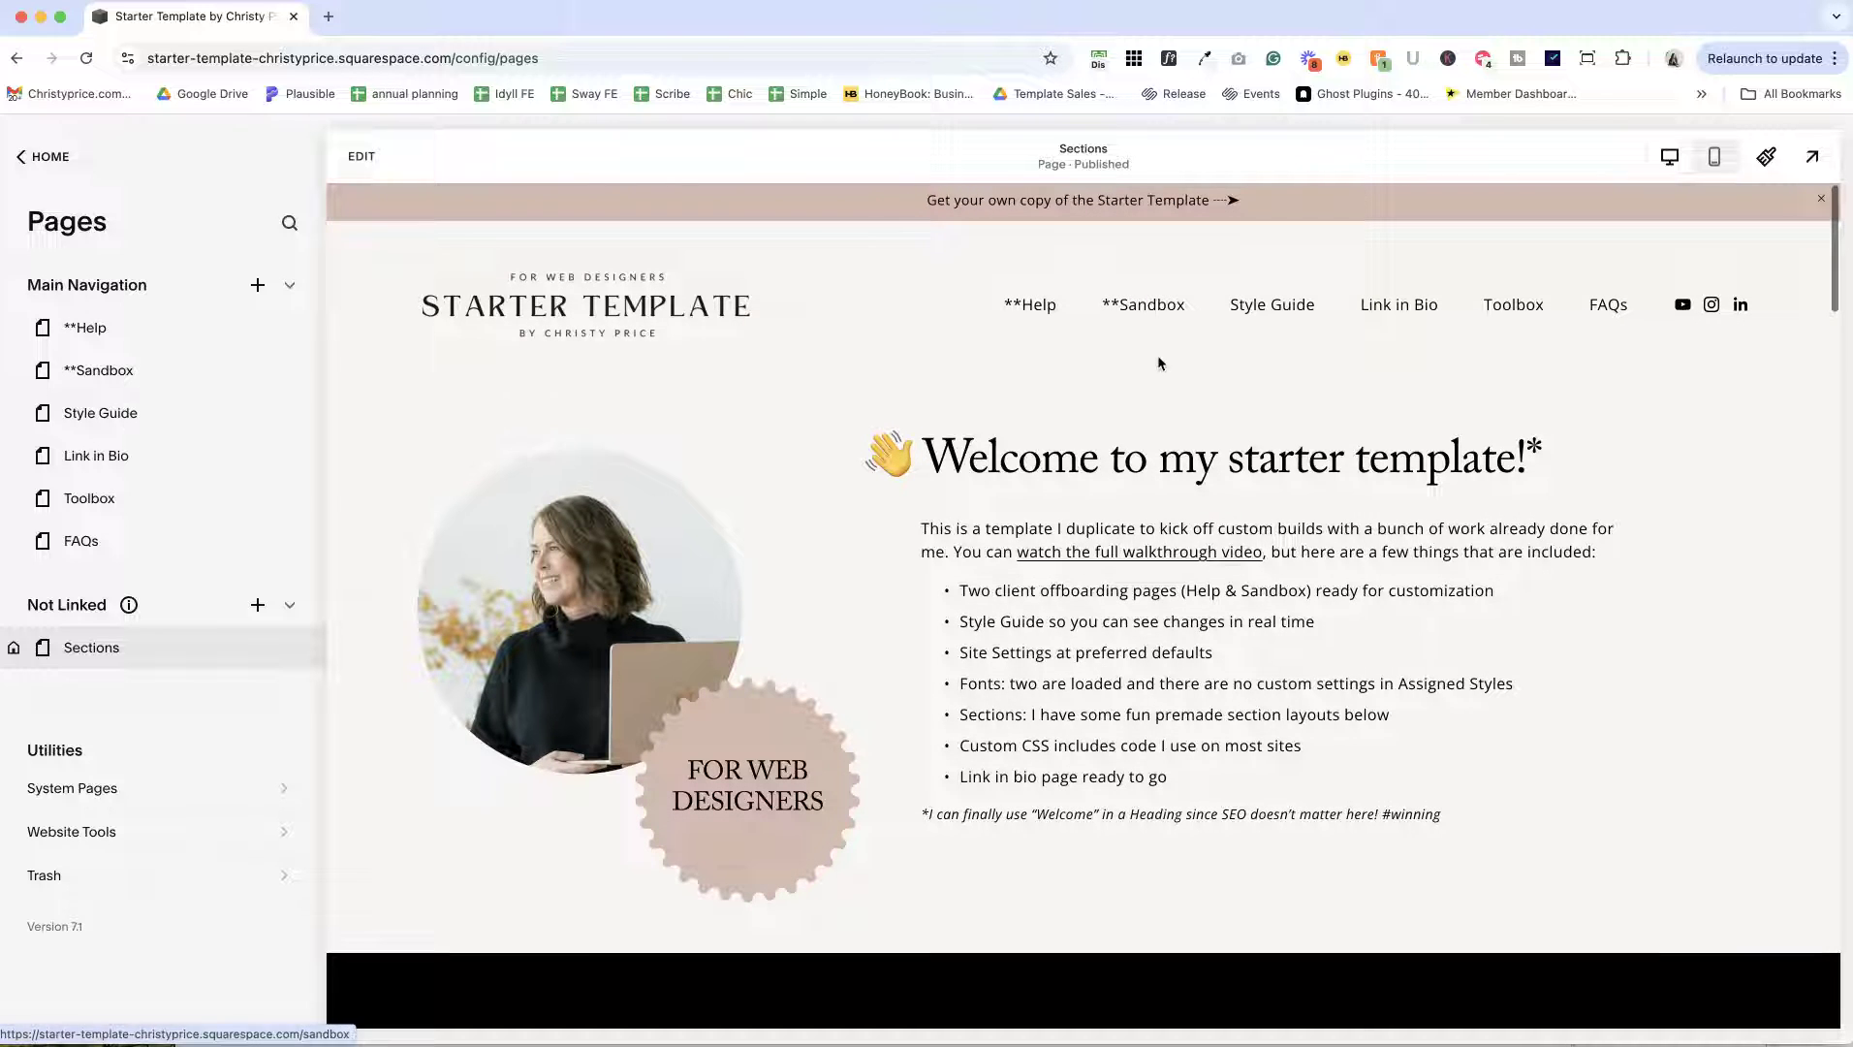
scroll(1157, 363, up, 1)
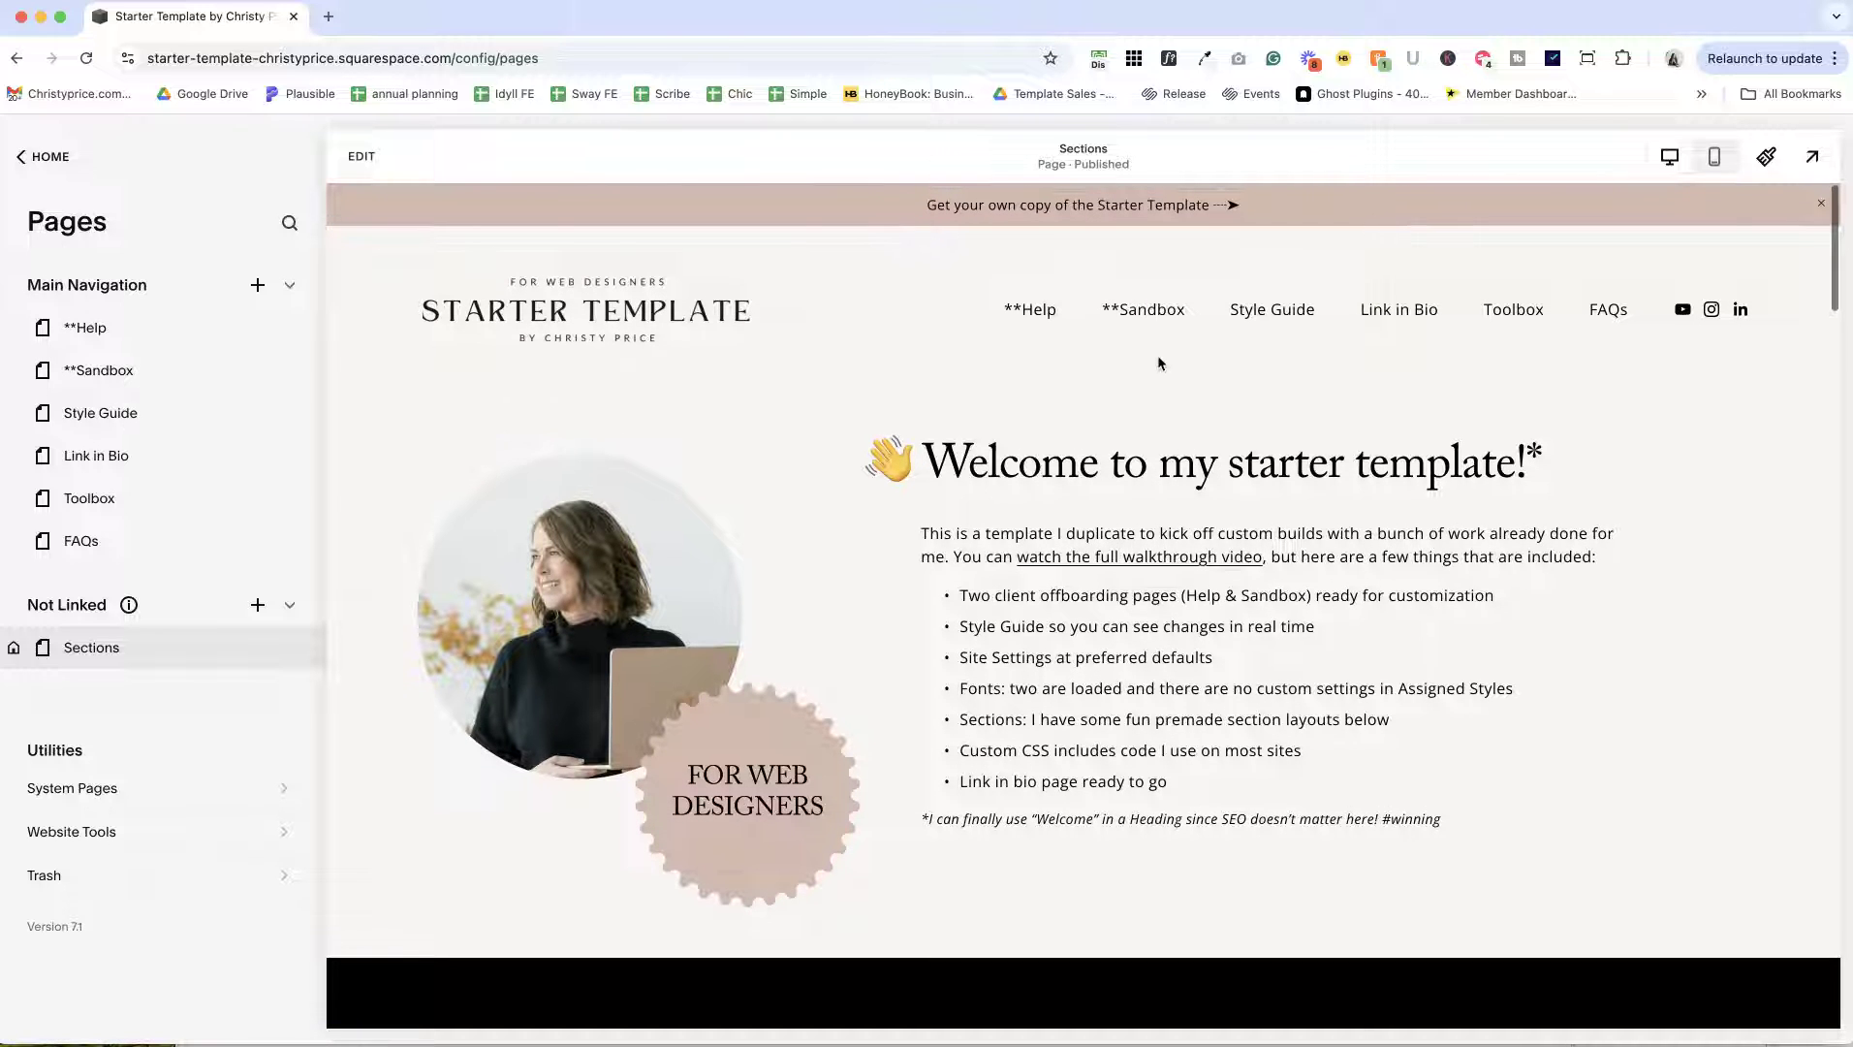
click(1605, 309)
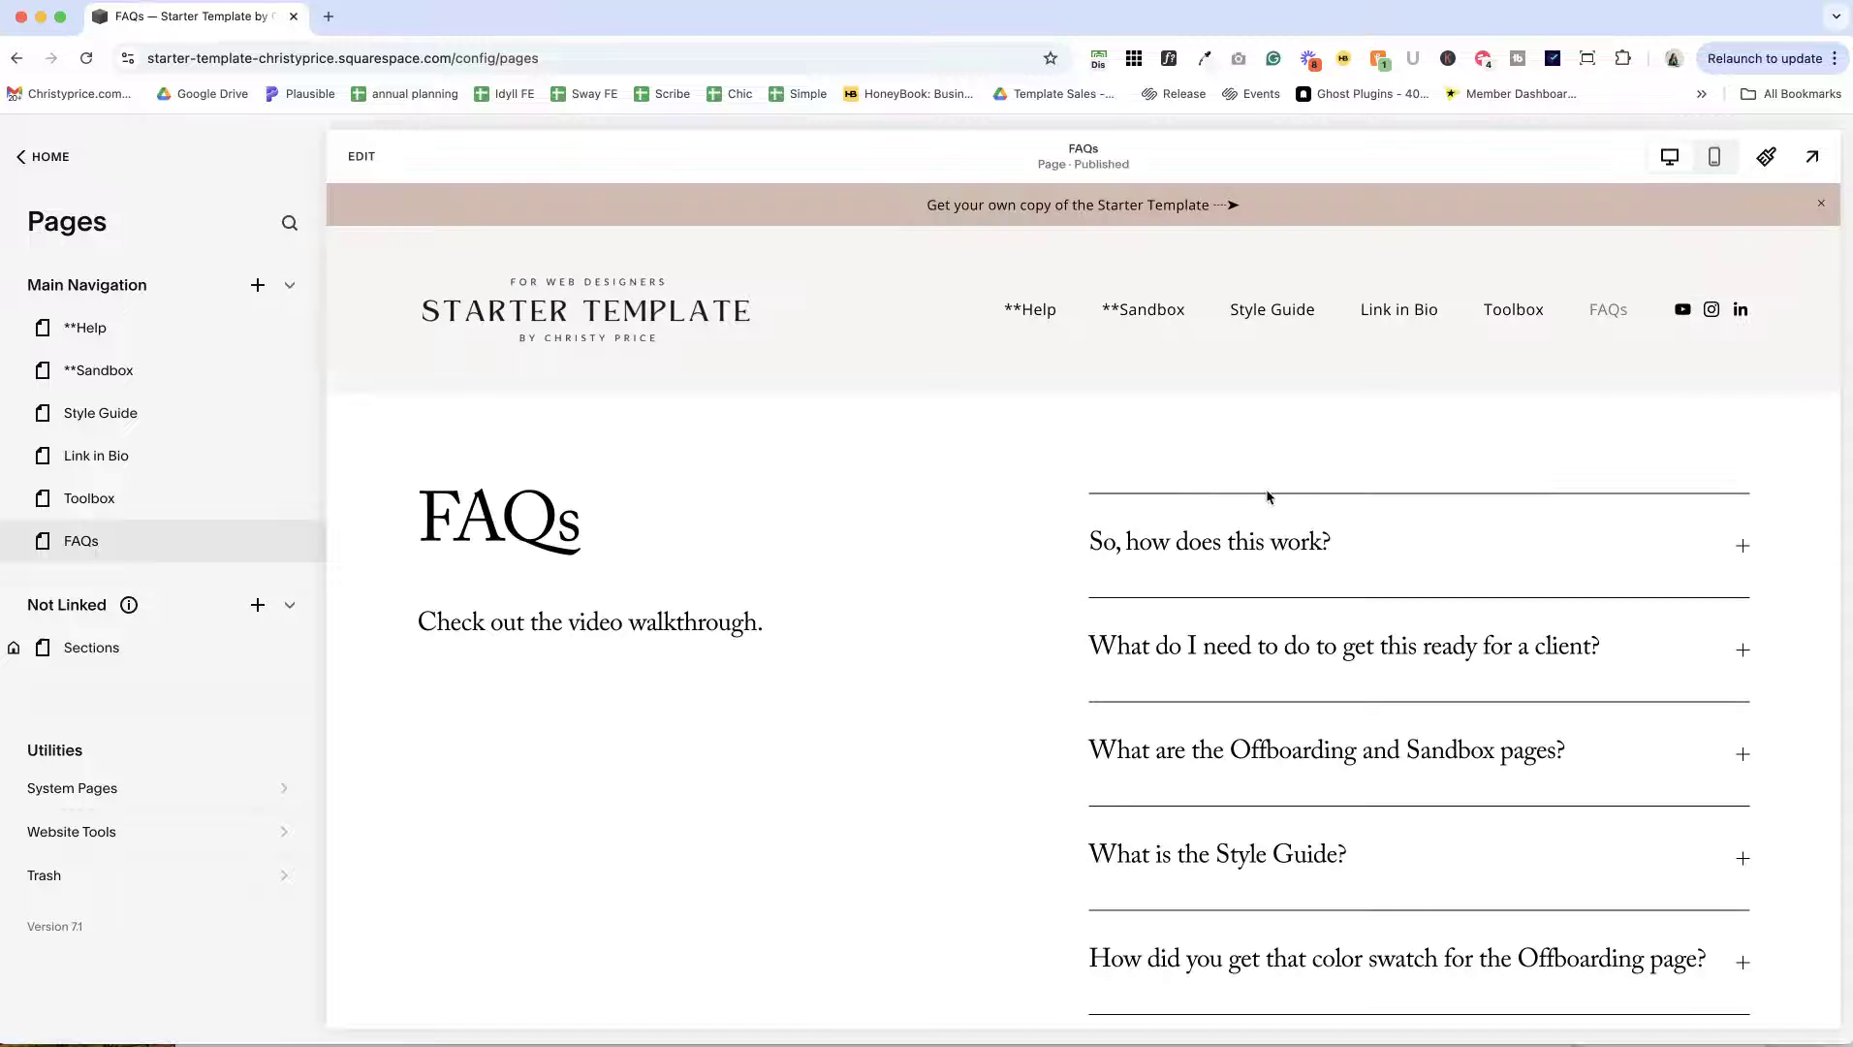
Step: Expand the 'What are the Offboarding and Sandbox pages?' FAQ item to reveal its answer
click(1303, 764)
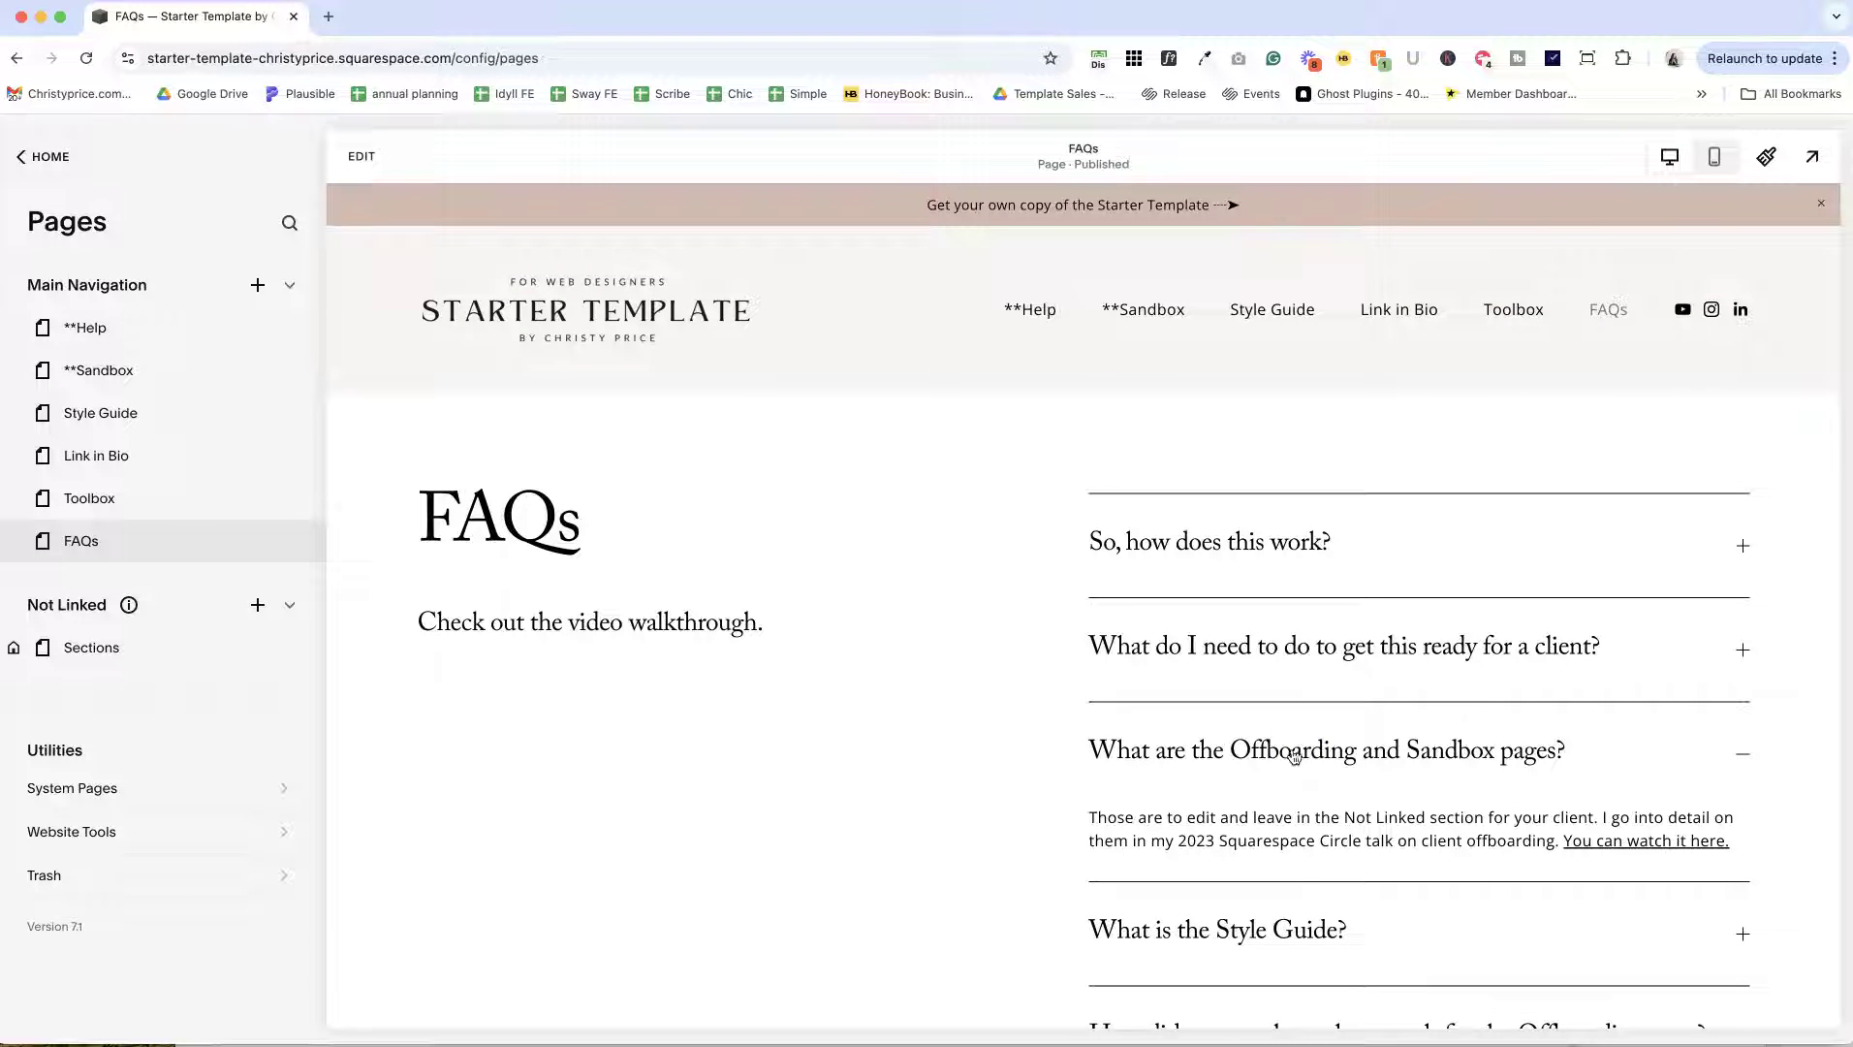